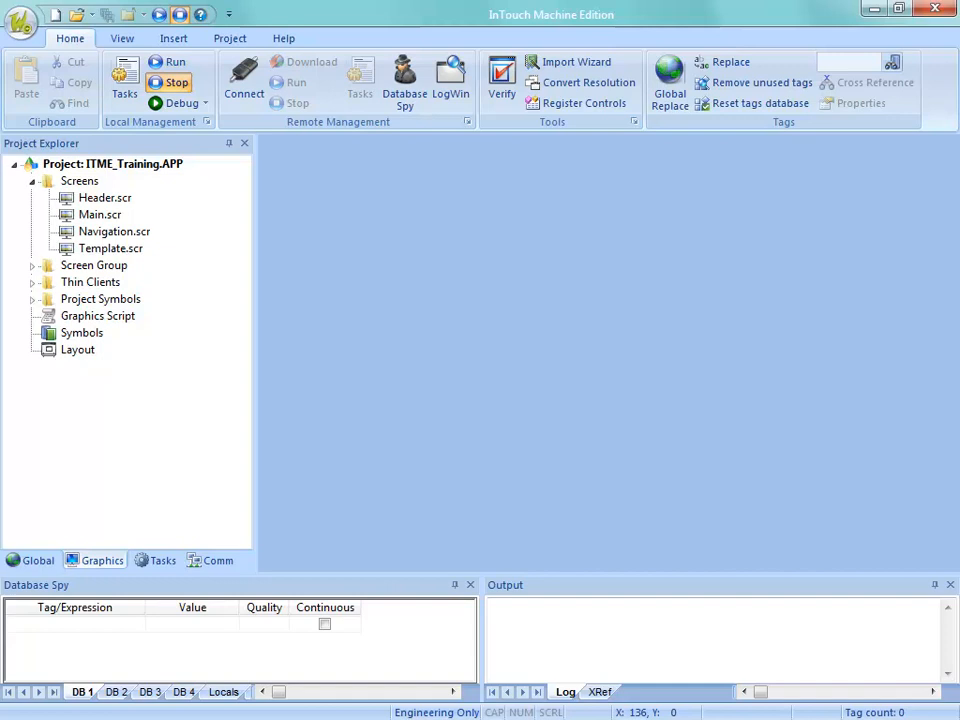
- Open the Main screen and draw a horizontal line about 141 wide near its upper-left corner
click(105, 198)
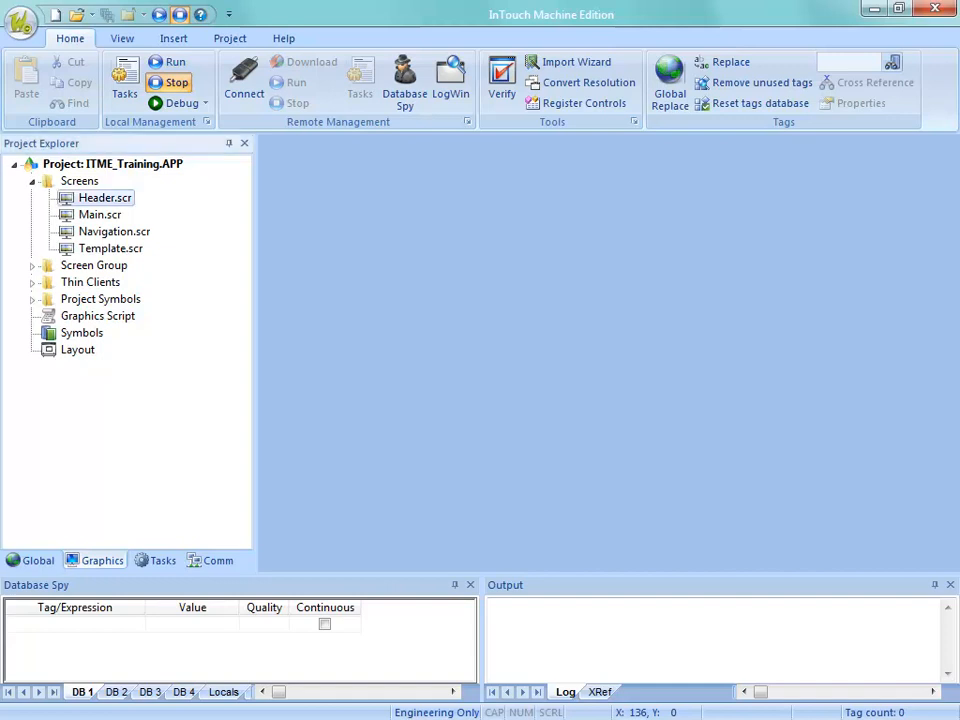
double_click(100, 215)
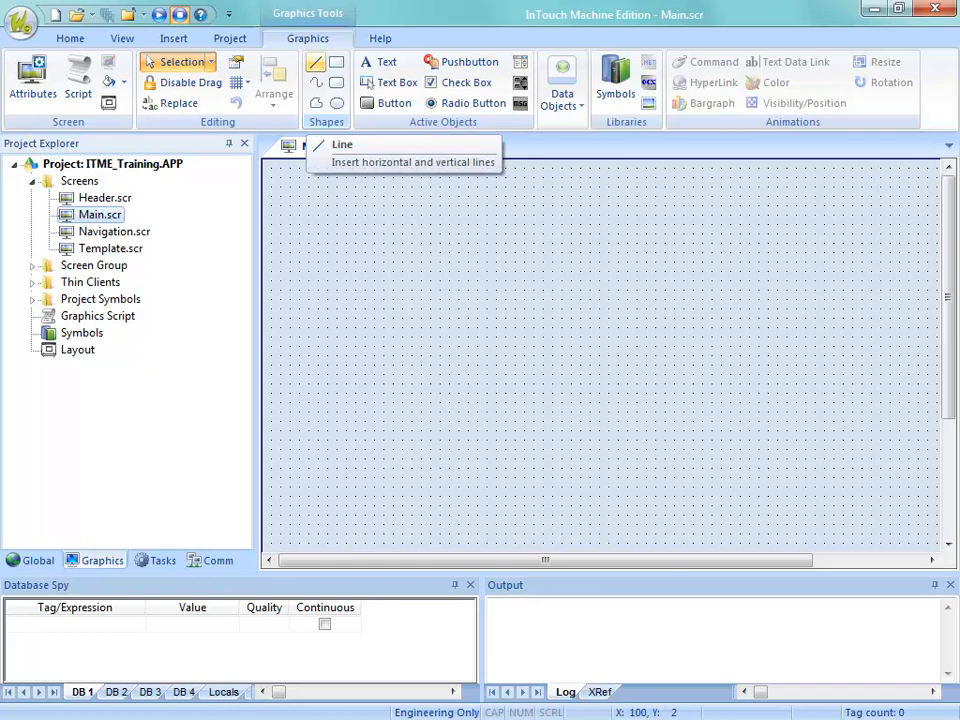
click(316, 62)
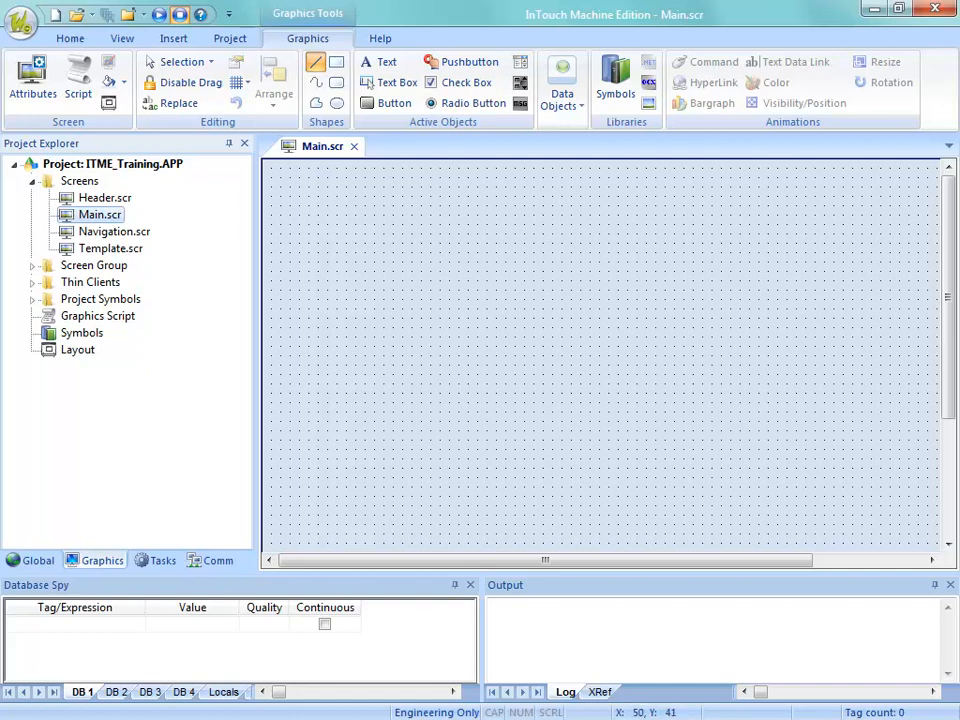
mouse_move(308, 196)
mouse_down()
mouse_move(308, 221)
mouse_move(386, 197)
mouse_move(308, 232)
mouse_move(444, 196)
mouse_move(381, 196)
mouse_move(308, 289)
mouse_move(308, 334)
mouse_move(392, 196)
mouse_move(487, 196)
mouse_move(432, 196)
mouse_move(308, 270)
mouse_move(308, 311)
mouse_move(308, 269)
mouse_move(385, 196)
mouse_move(308, 281)
mouse_move(308, 344)
mouse_move(308, 318)
mouse_move(328, 306)
mouse_move(360, 244)
mouse_move(389, 283)
mouse_move(441, 196)
mouse_up()
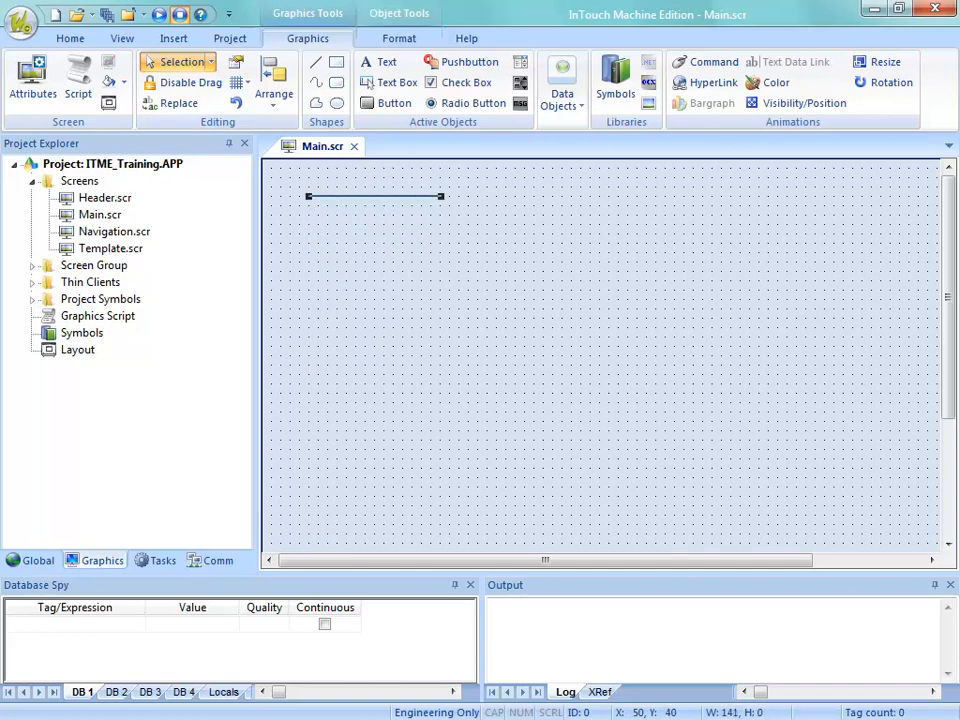
click(418, 213)
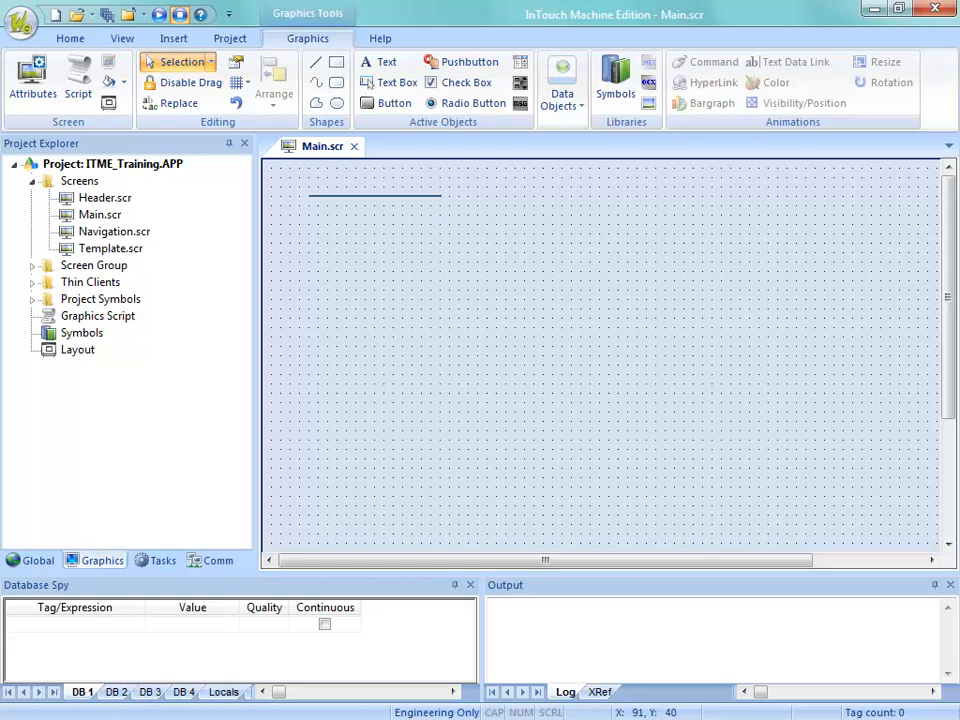
- Examine the horizontal line's object properties, including its line style, color and weight options
click(347, 196)
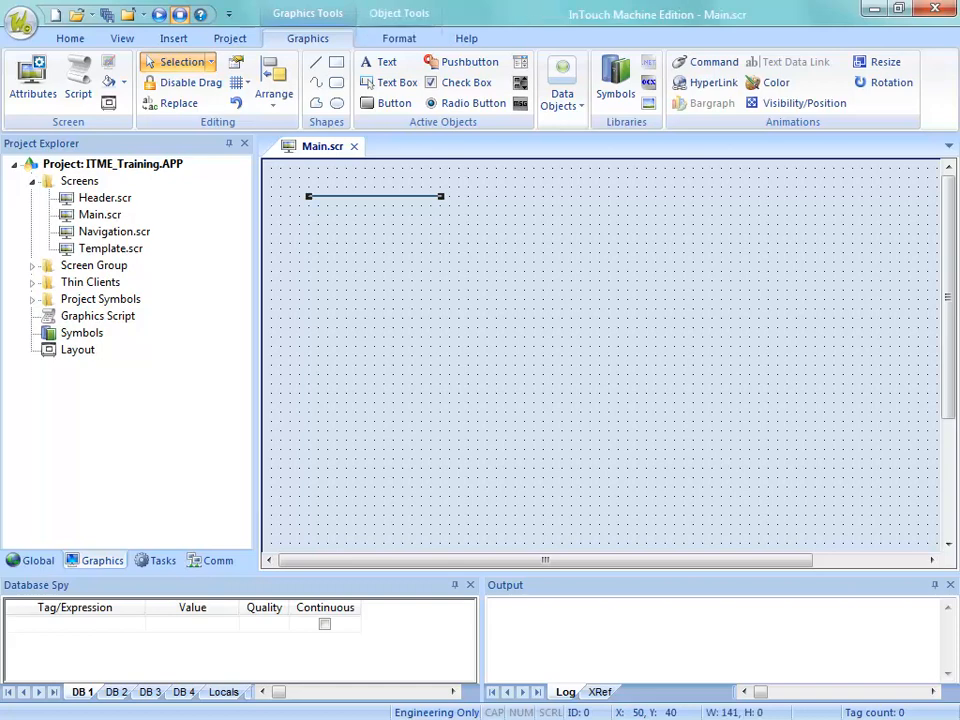
double_click(347, 196)
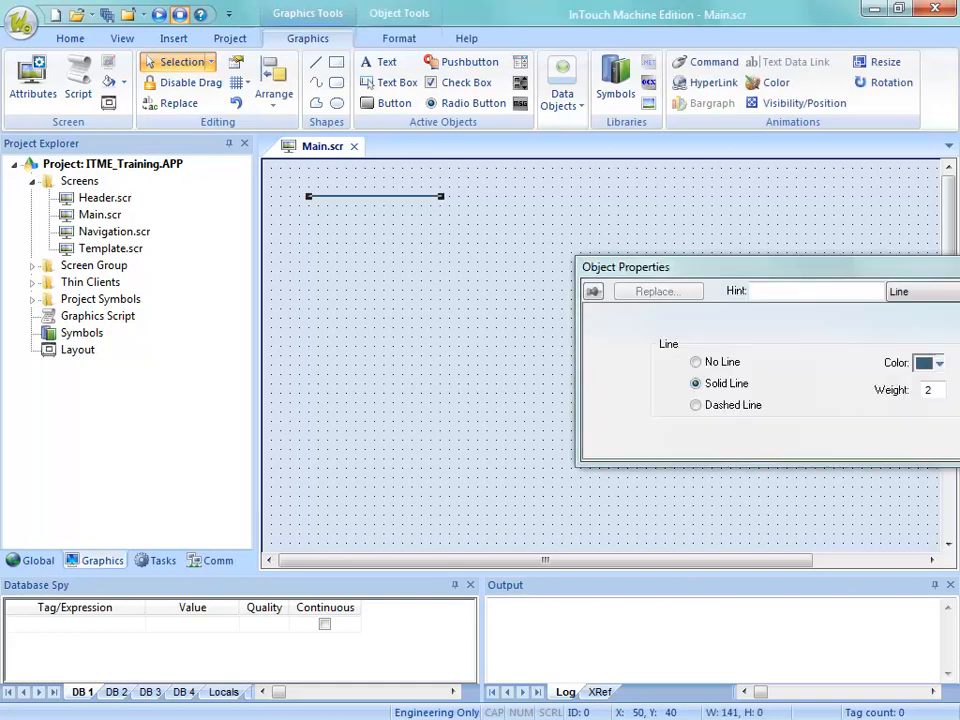
drag(735, 268, 481, 249)
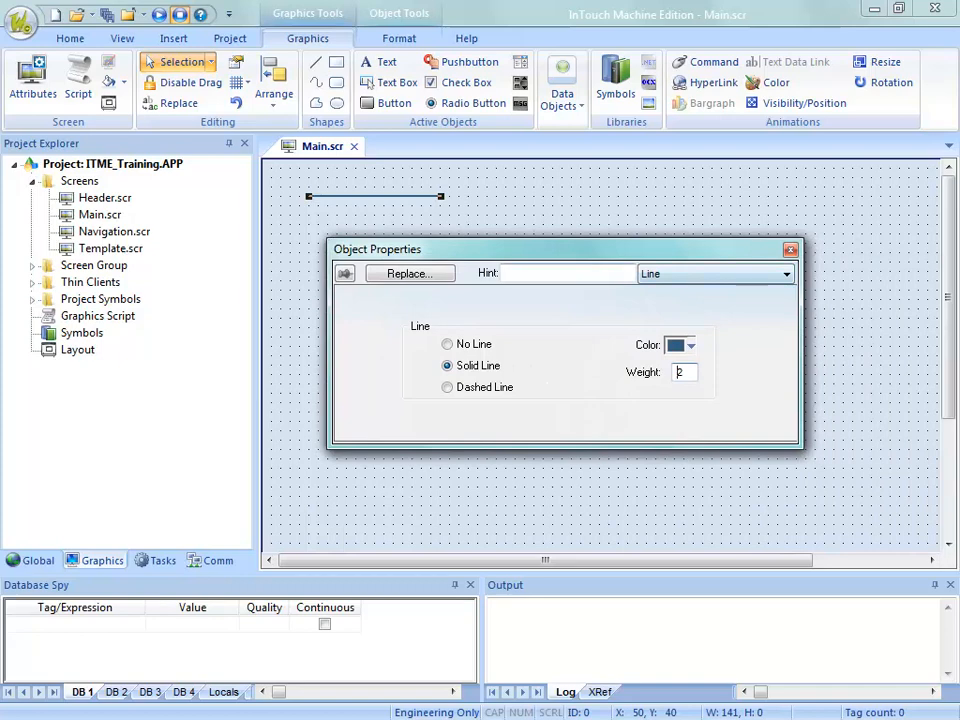
click(620, 221)
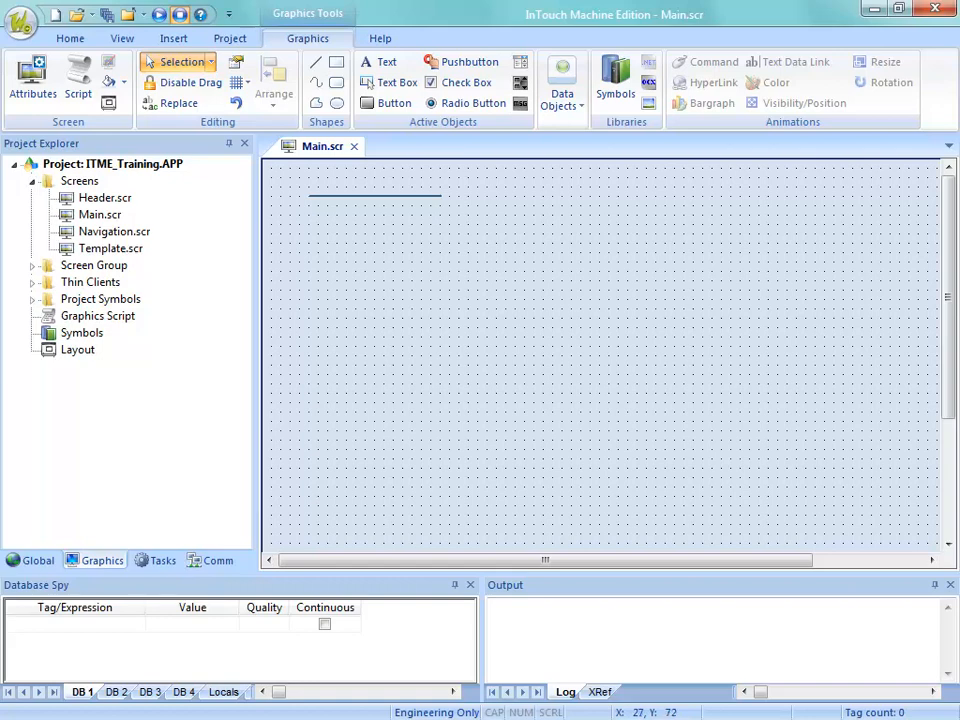
drag(286, 227, 480, 176)
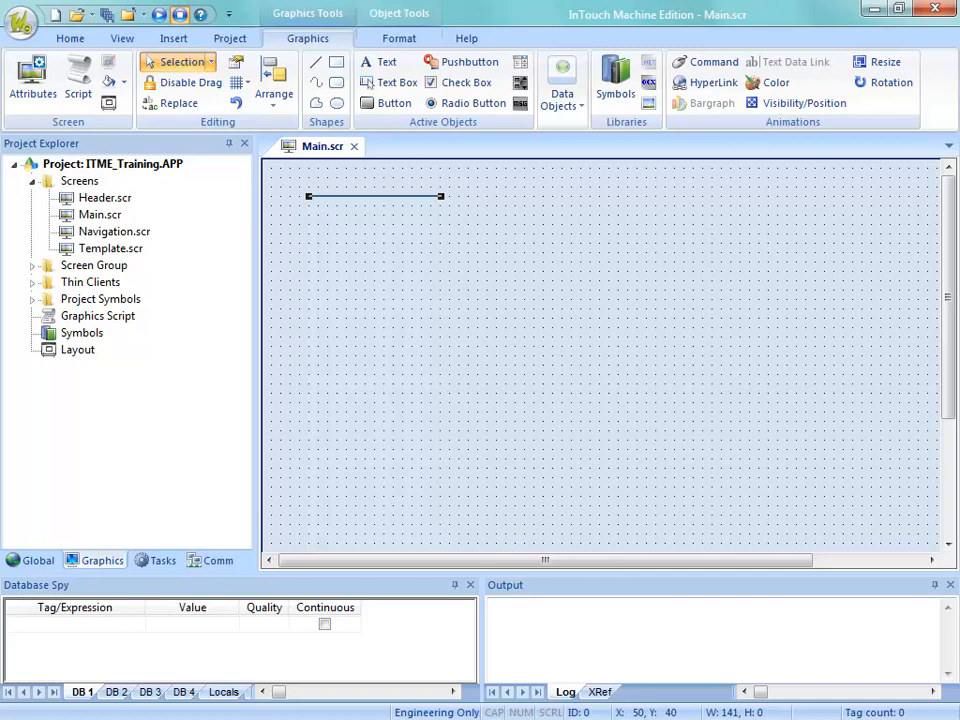
key(alt+Return)
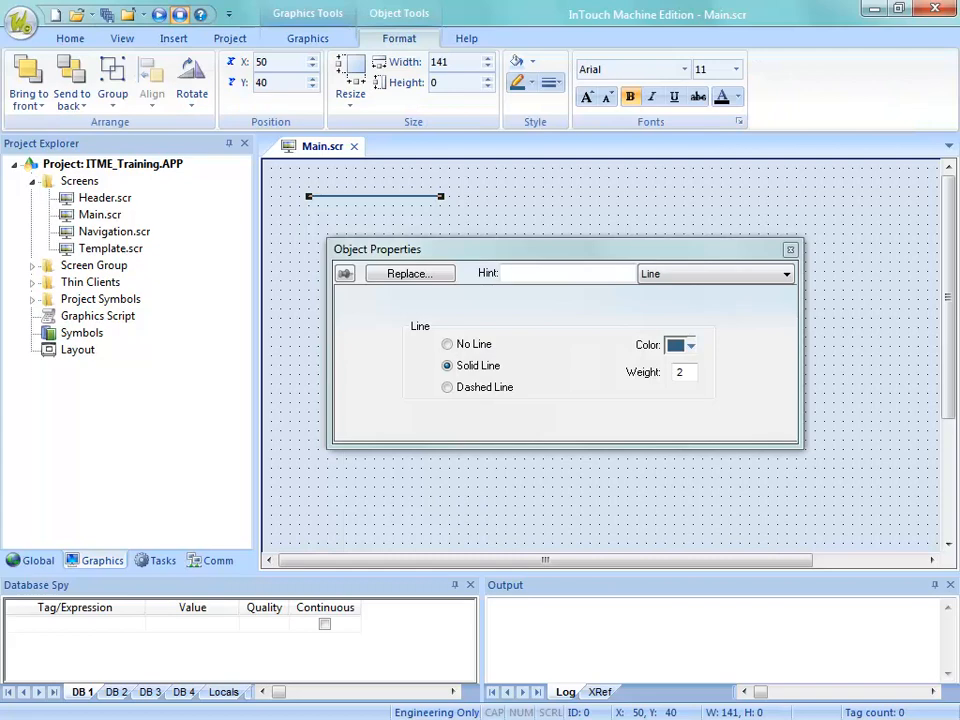
click(367, 239)
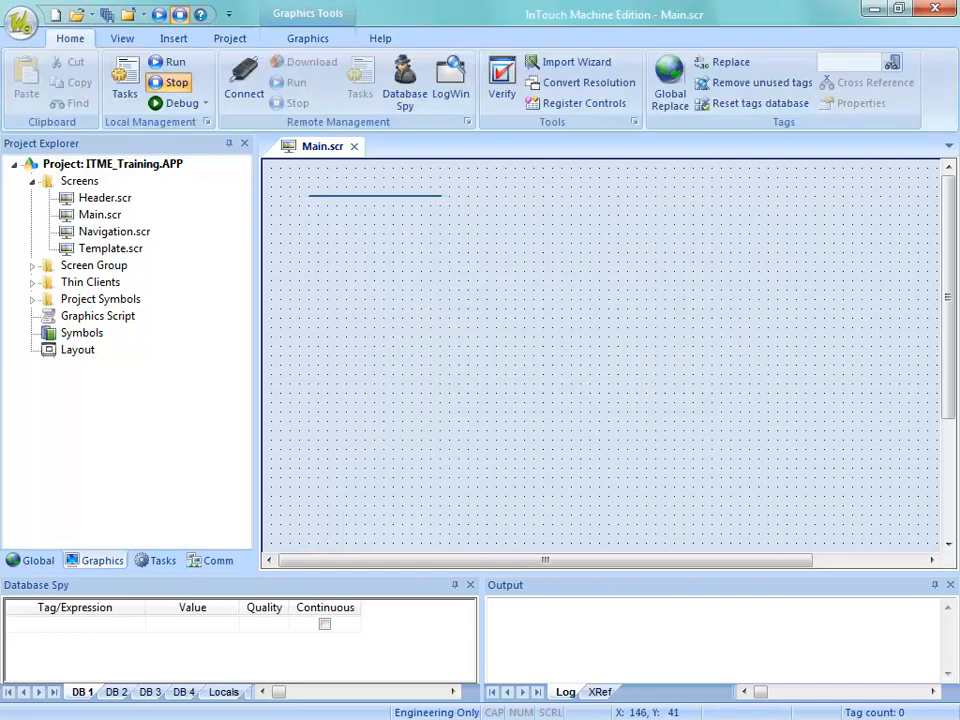
- Review the object commands available for the horizontal line without applying any
right_click(403, 198)
click(385, 194)
click(371, 195)
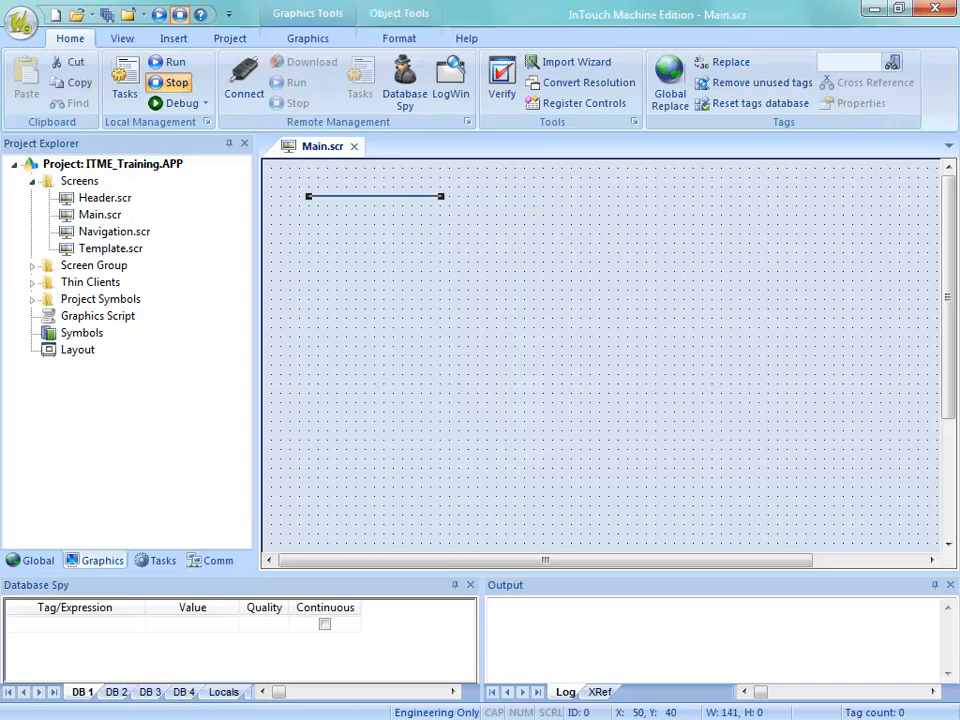
right_click(373, 197)
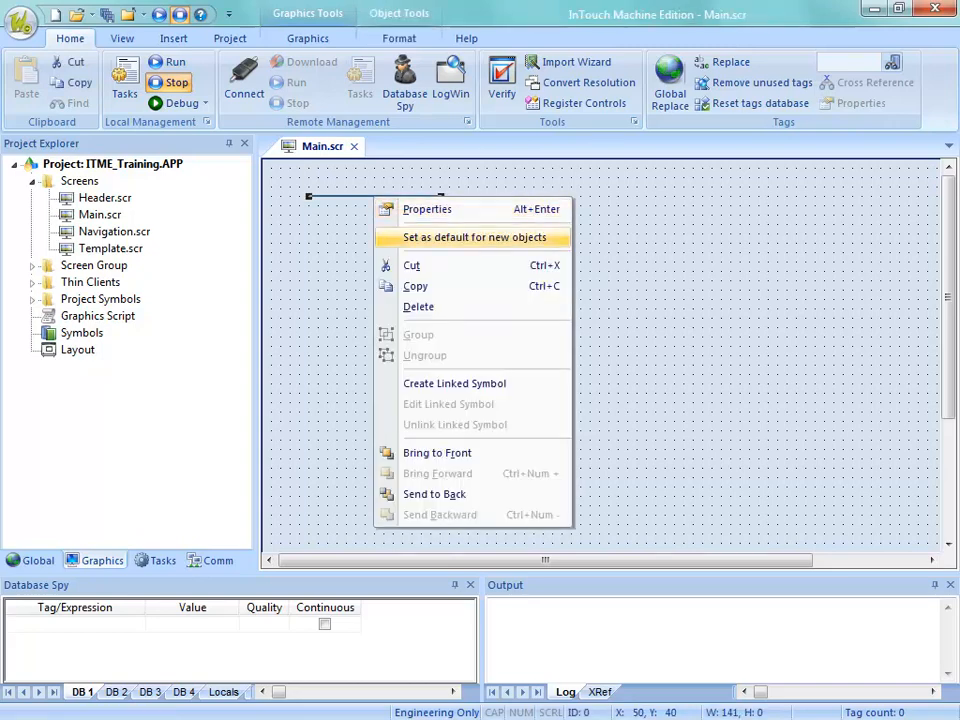
click(602, 232)
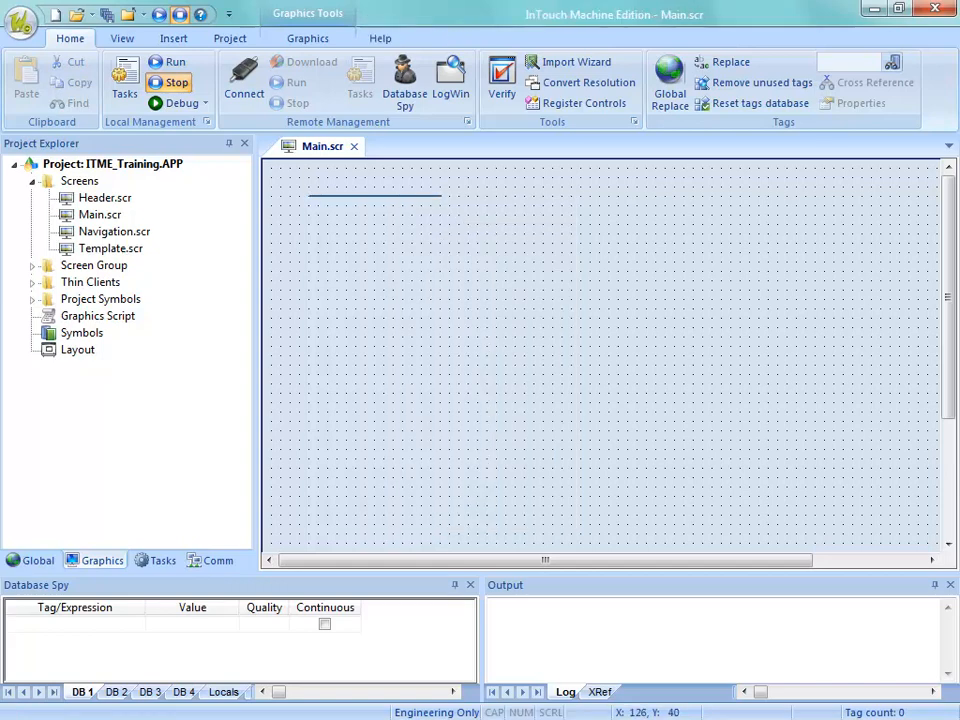
- Try the Dashed Line style on the horizontal line and return it to Solid Line
double_click(380, 196)
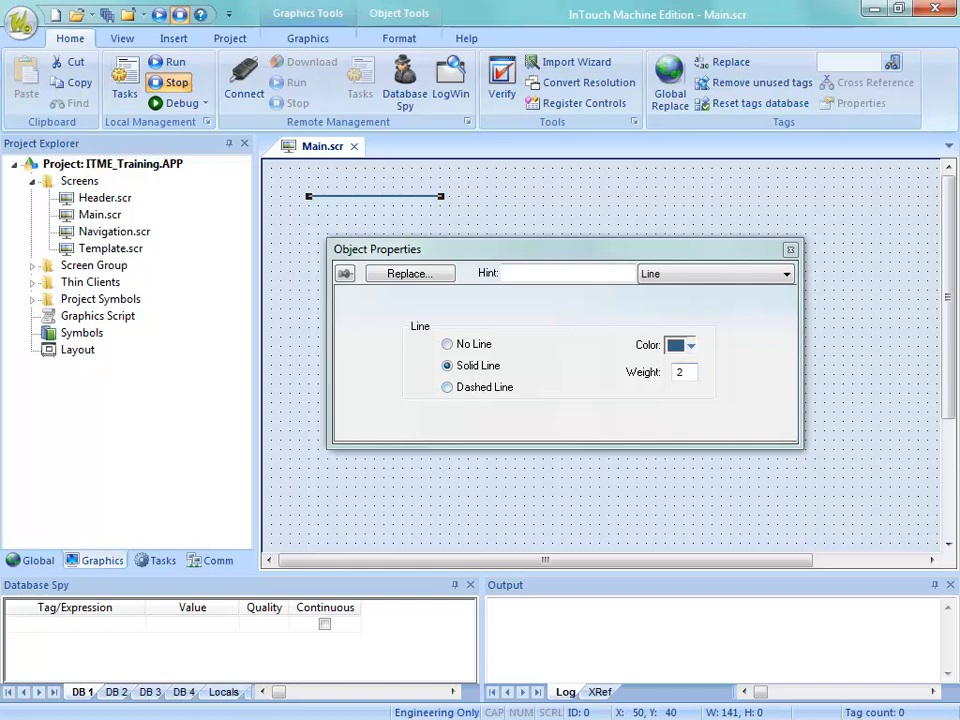
click(447, 387)
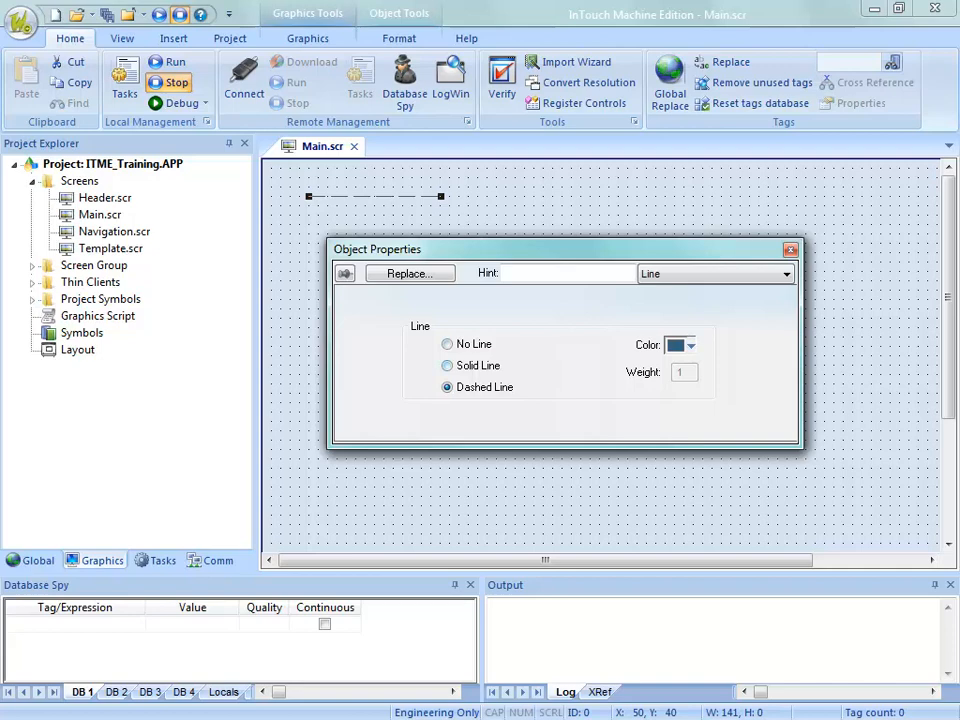
click(447, 366)
click(790, 250)
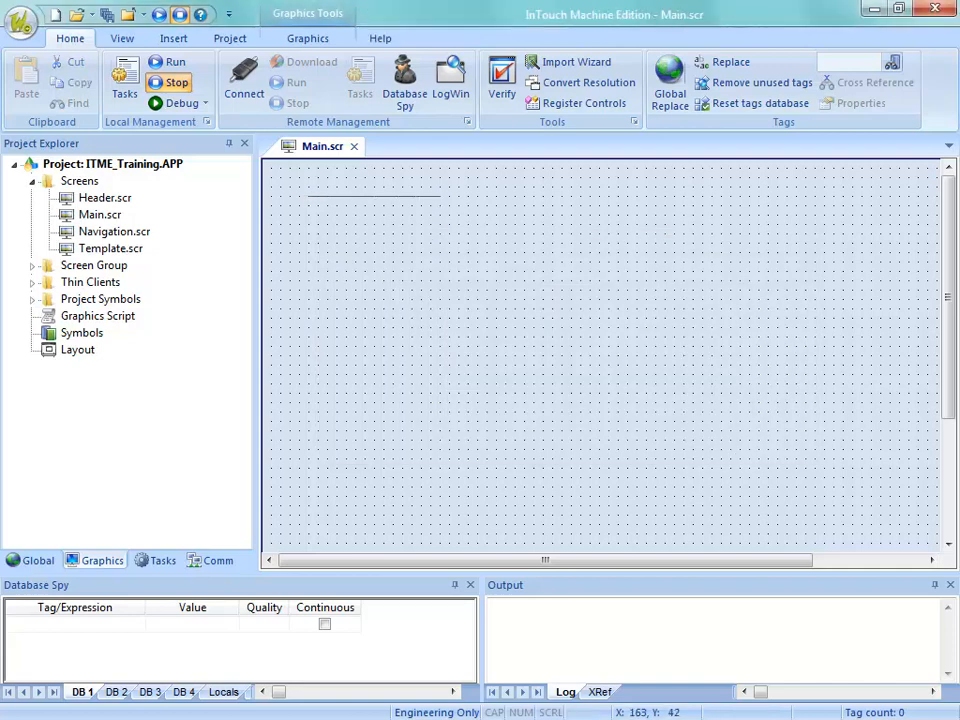
- Draw an open polygon of straight segments below the line, about 101 wide and 120 high
click(307, 38)
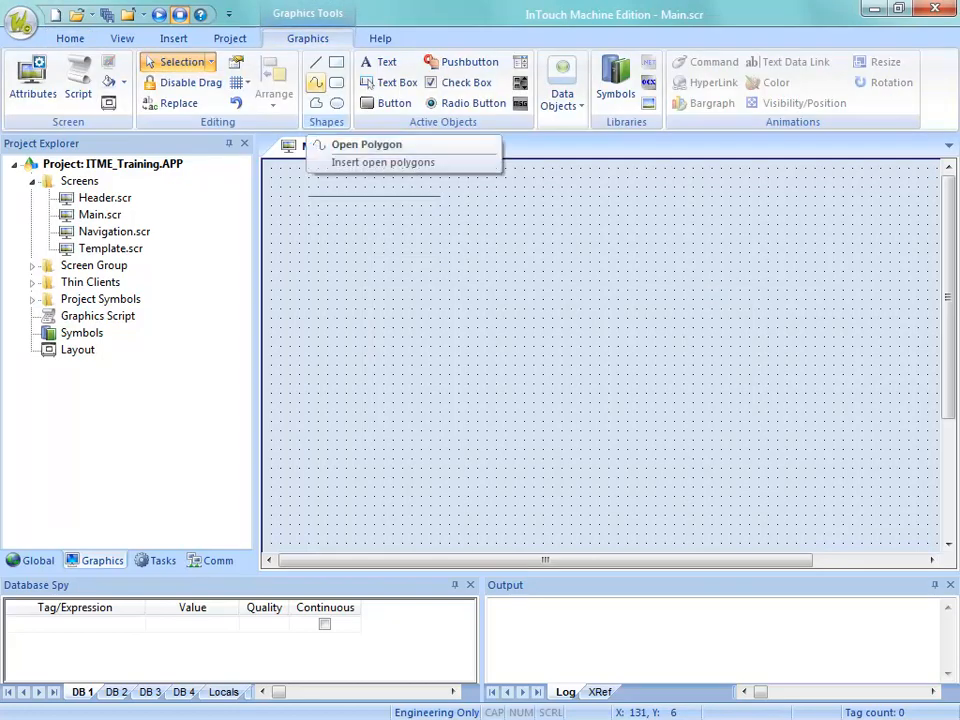
click(316, 82)
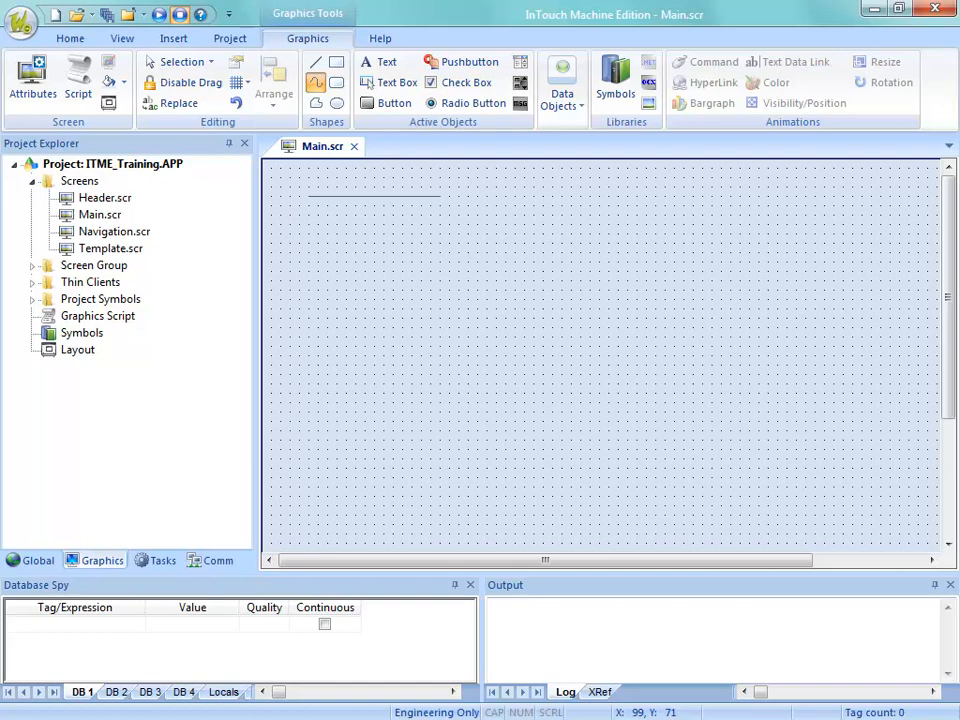
click(355, 226)
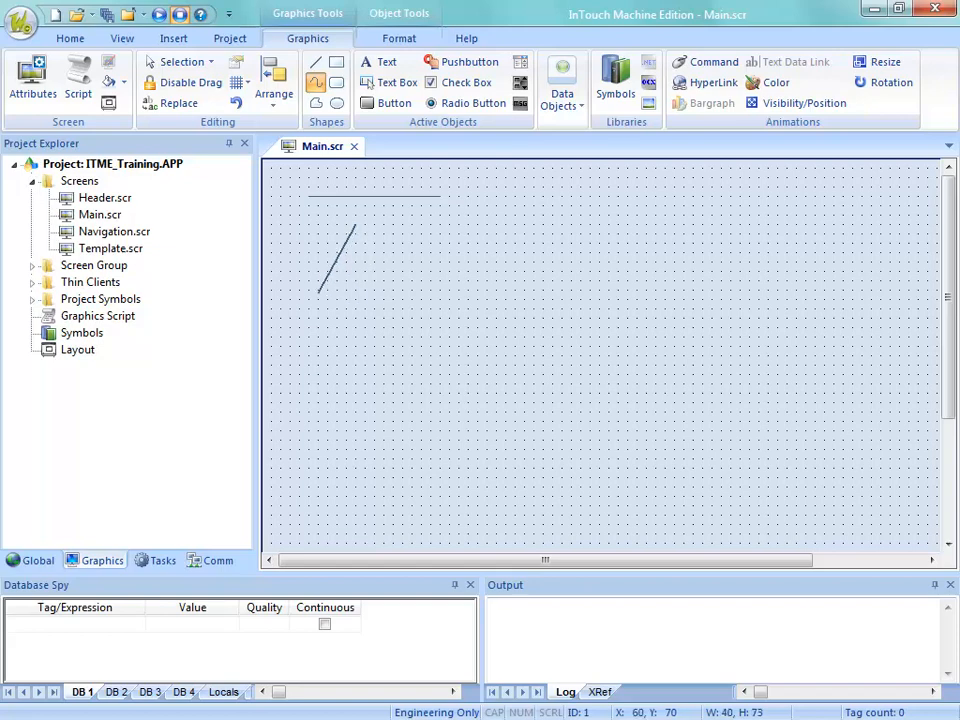
click(318, 292)
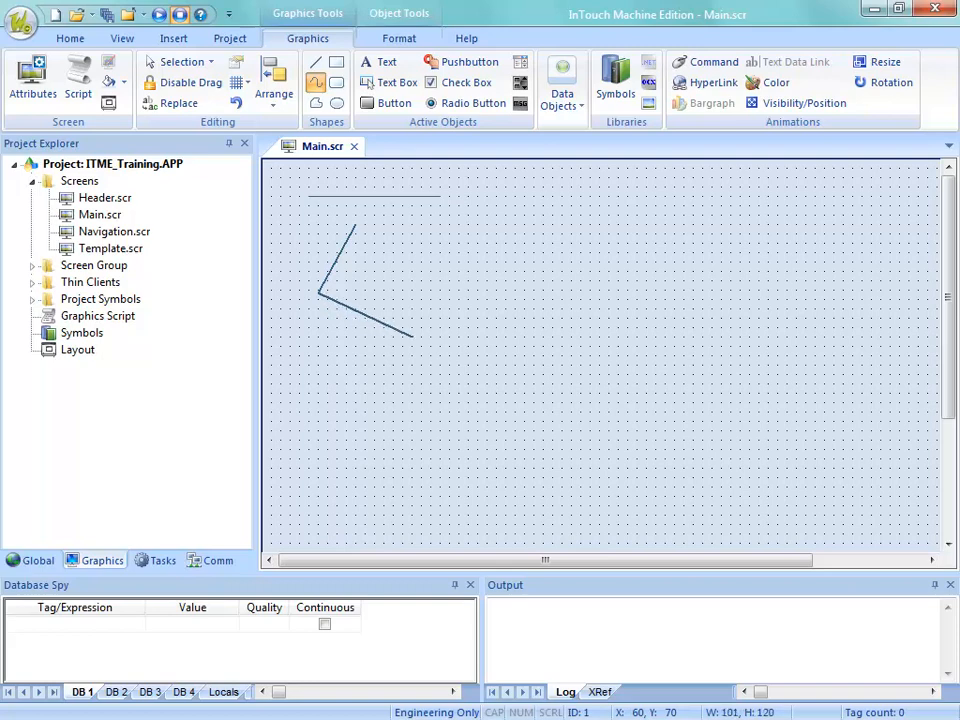
click(411, 337)
right_click(395, 253)
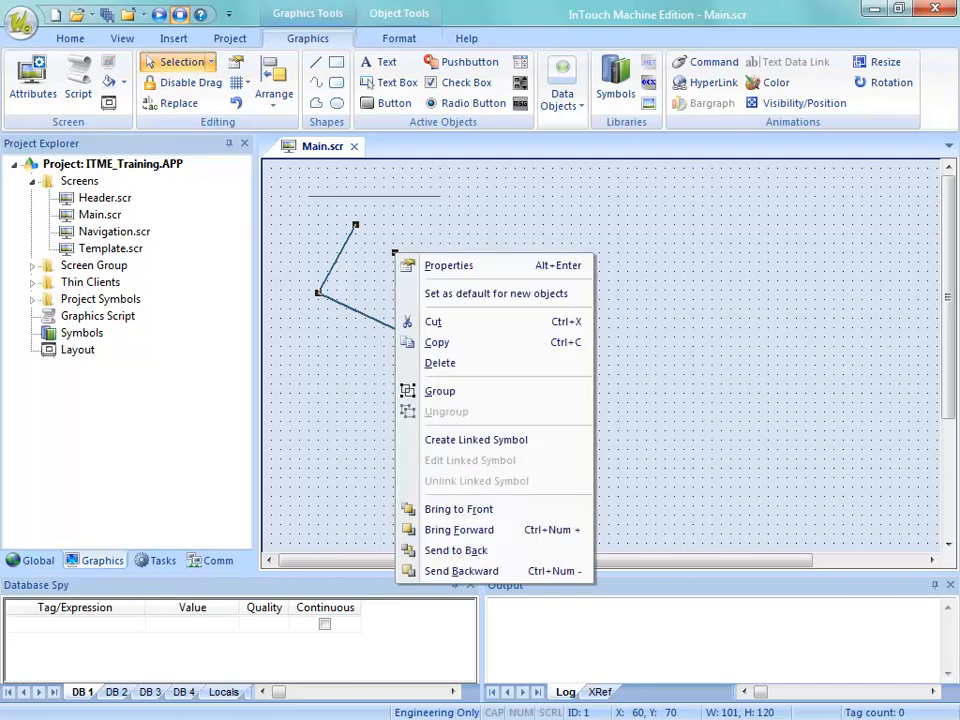
click(446, 240)
- Reshape the open polygon by pulling a point from its left corner to form a new bottom corner
click(403, 302)
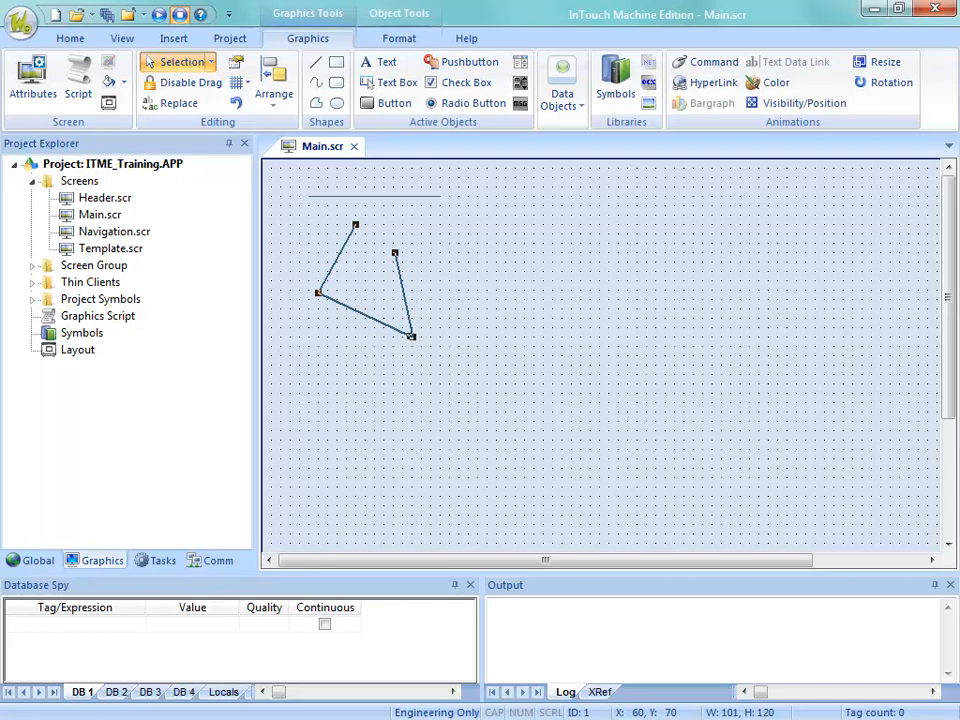
click(429, 344)
drag(318, 293, 361, 343)
click(404, 334)
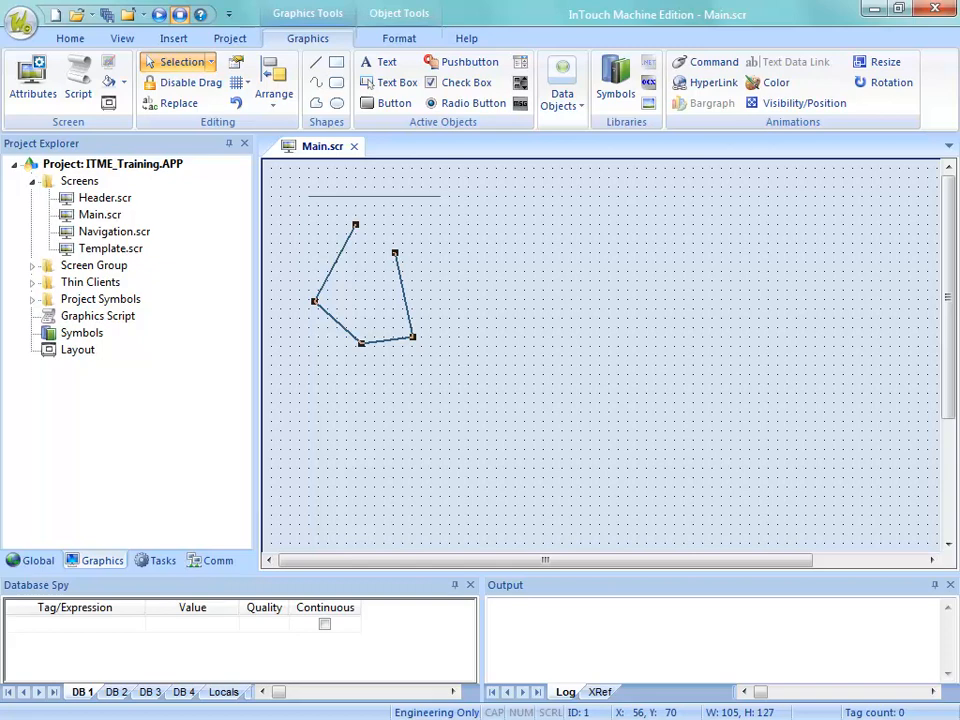
- Draw a freehand curved open polygon beside the first one, about 63 wide and 64 high
click(316, 82)
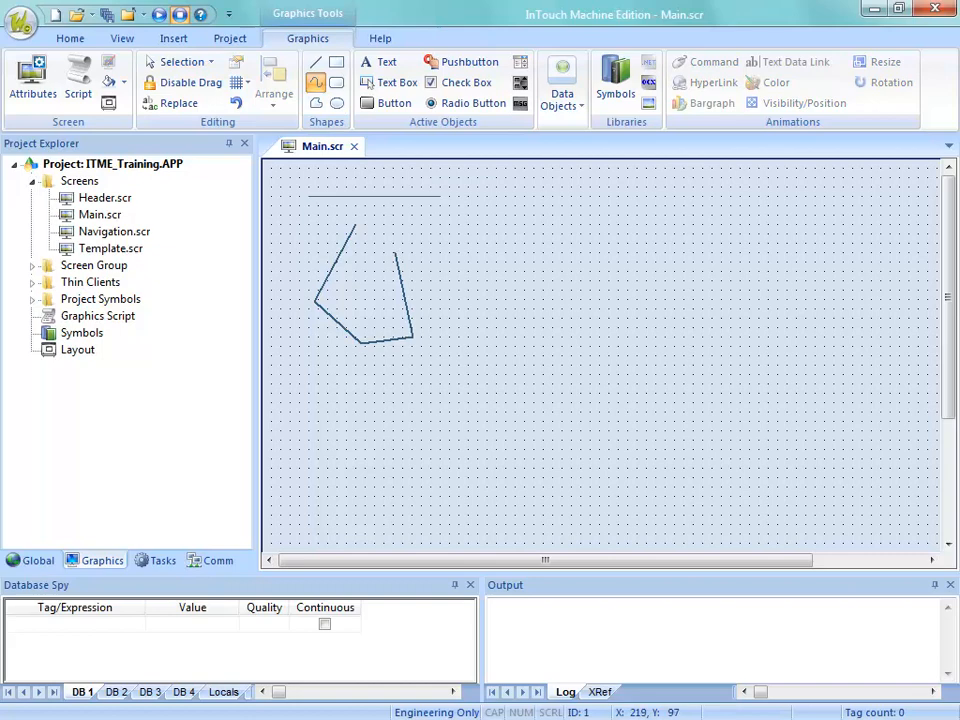
mouse_move(467, 250)
mouse_down()
mouse_move(456, 268)
mouse_move(471, 300)
mouse_move(508, 298)
mouse_move(513, 281)
mouse_up()
right_click(512, 282)
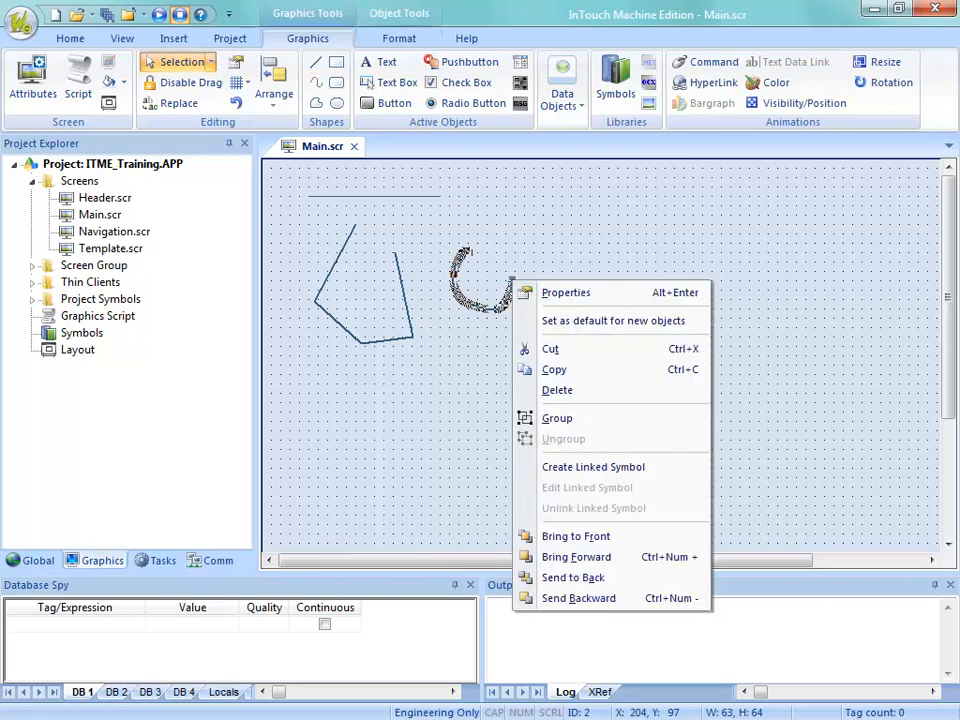
key(Escape)
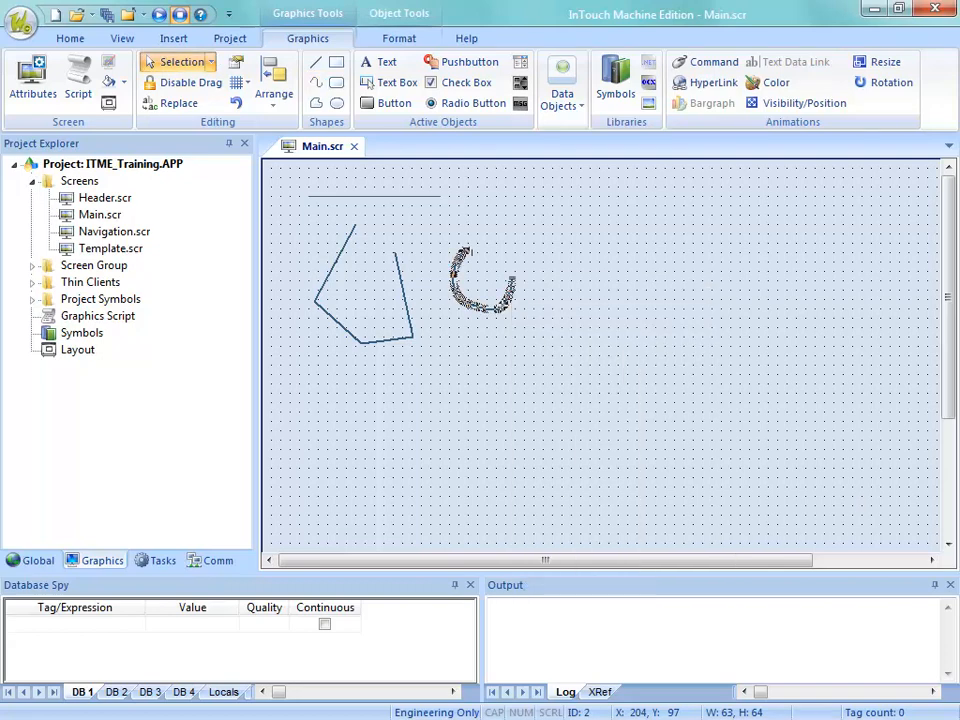
- Reshape the freehand curve by moving its end points outward into a pointed tip, making it about 86 wide
mouse_move(513, 279)
mouse_down()
mouse_move(513, 257)
mouse_move(533, 278)
mouse_move(497, 258)
mouse_up()
click(490, 250)
click(513, 271)
click(522, 318)
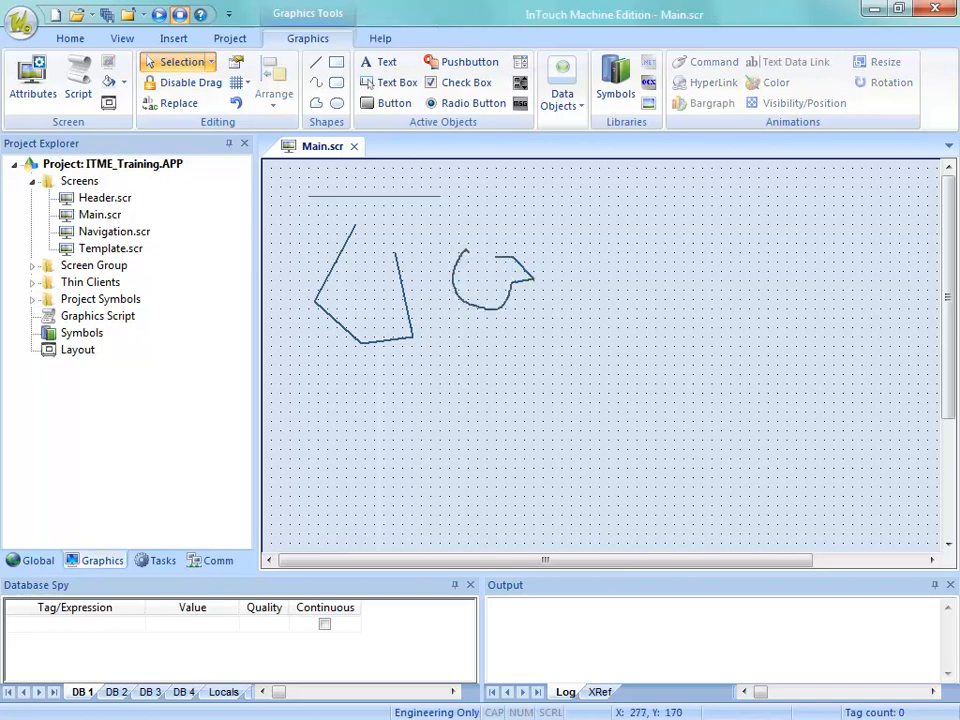
click(489, 278)
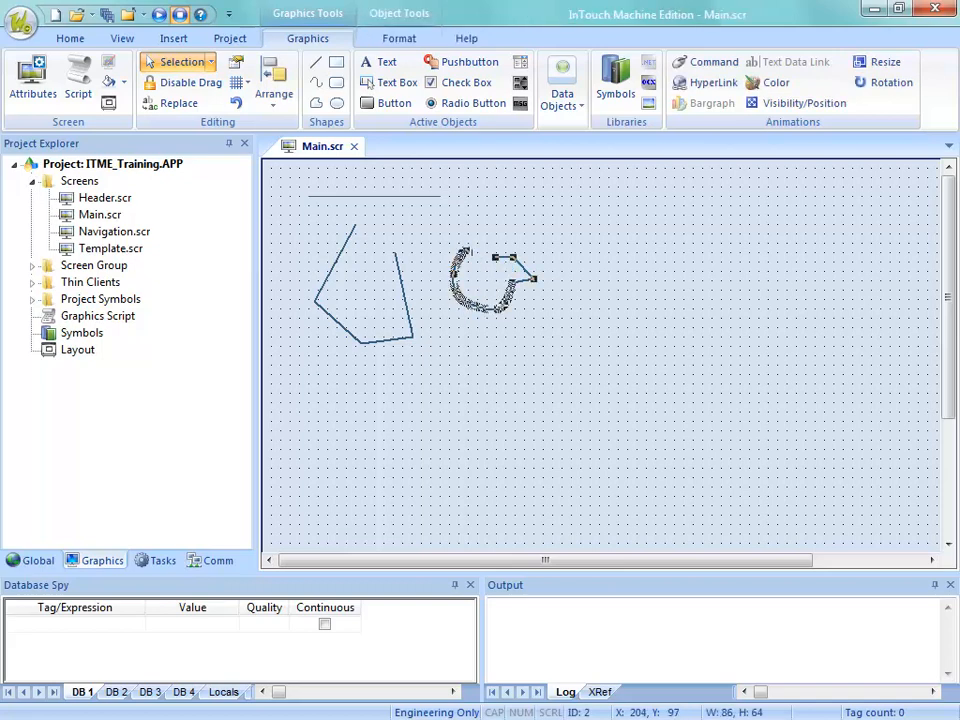
- Adjust the straight-segment polygon by shifting its open upper-right end outward and moving its lower-right corner up below that end
click(404, 297)
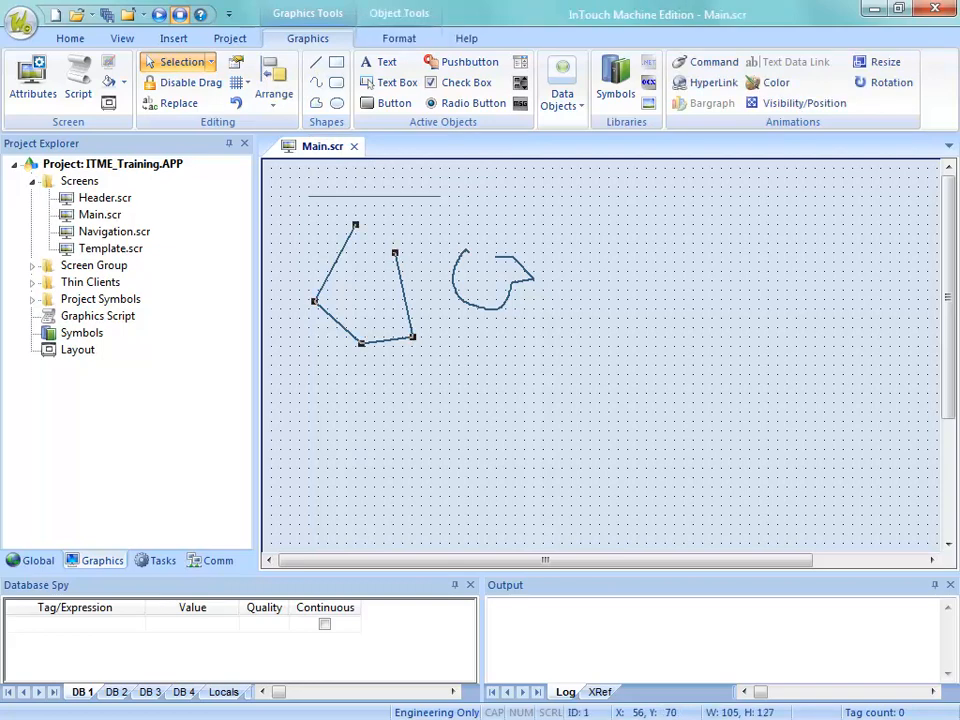
drag(395, 253, 412, 261)
drag(412, 337, 371, 295)
click(354, 296)
click(368, 306)
right_click(355, 295)
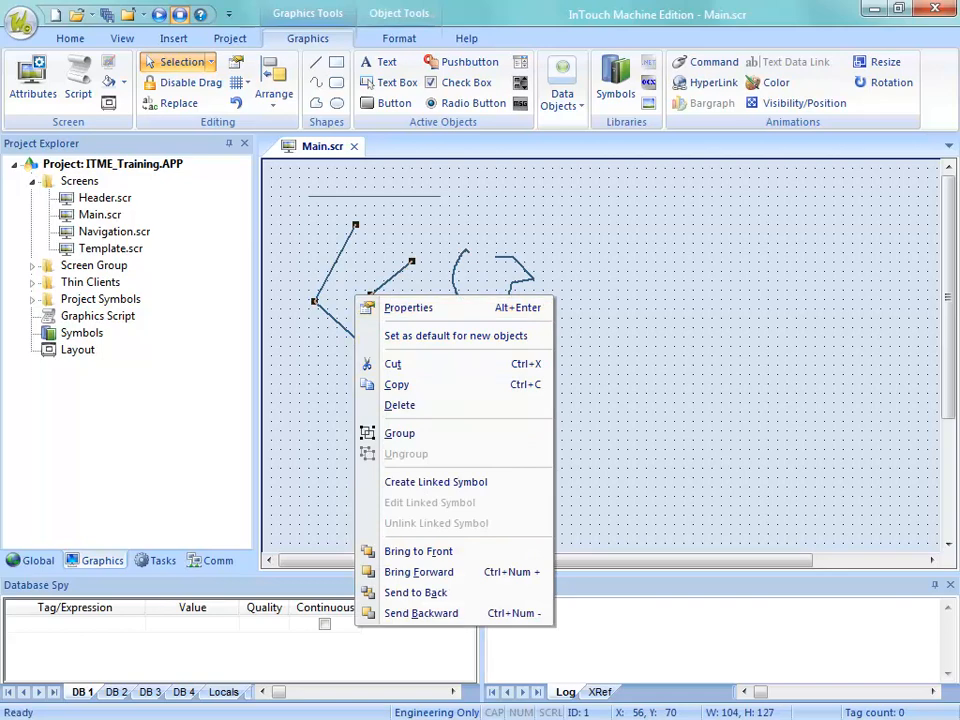
key(Escape)
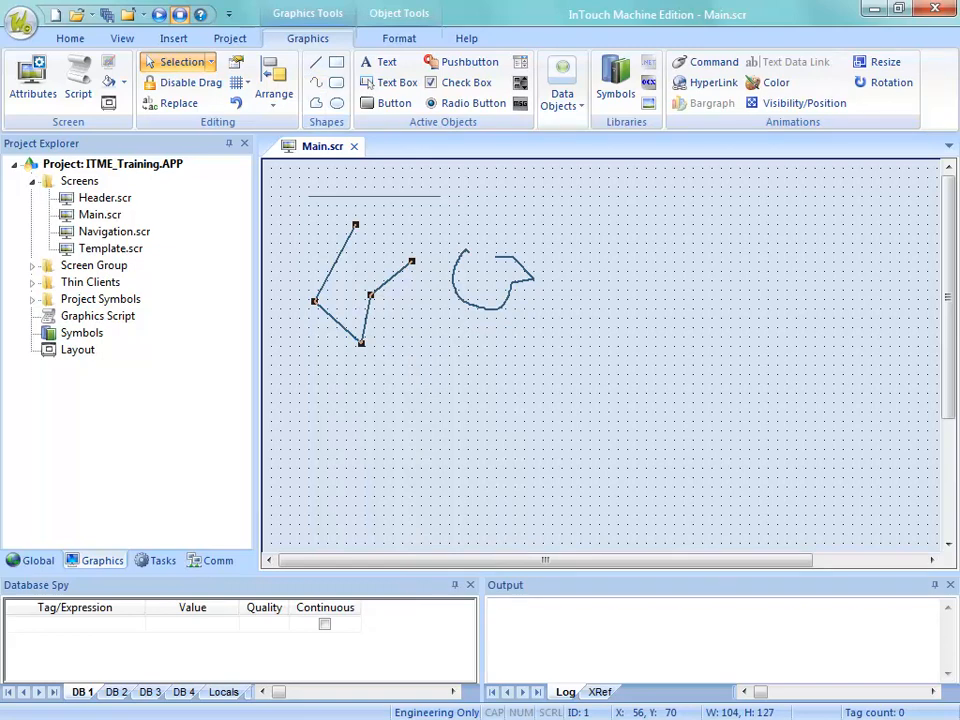
drag(370, 295, 413, 322)
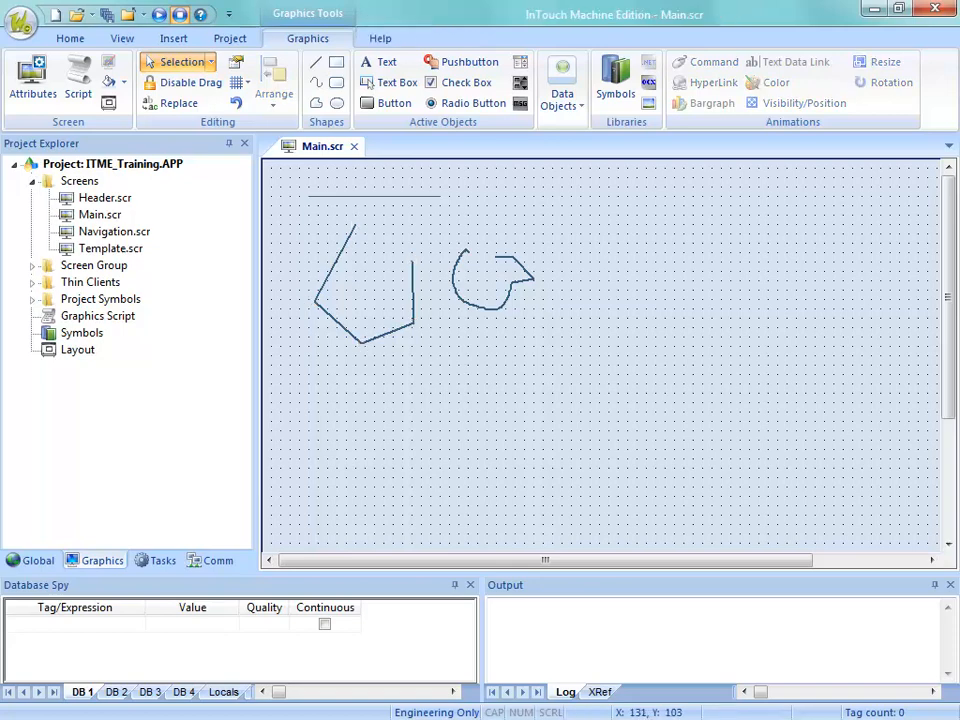
- Draw a three-segment open polygon over the five-point one, starting and finishing at its open ends, about 105 wide and 130 high
click(316, 83)
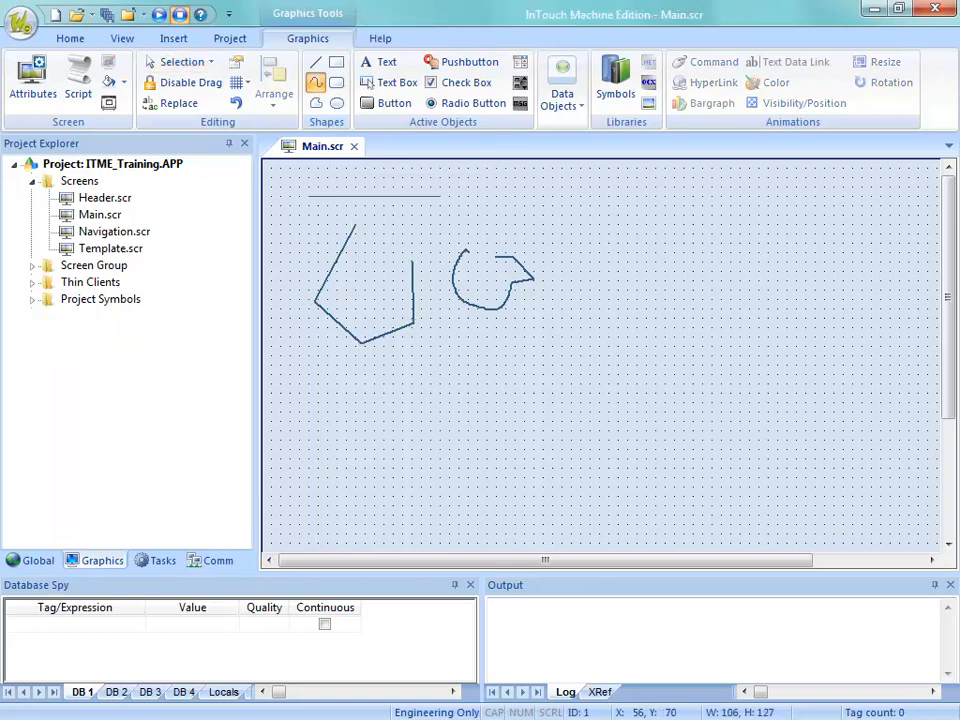
click(356, 225)
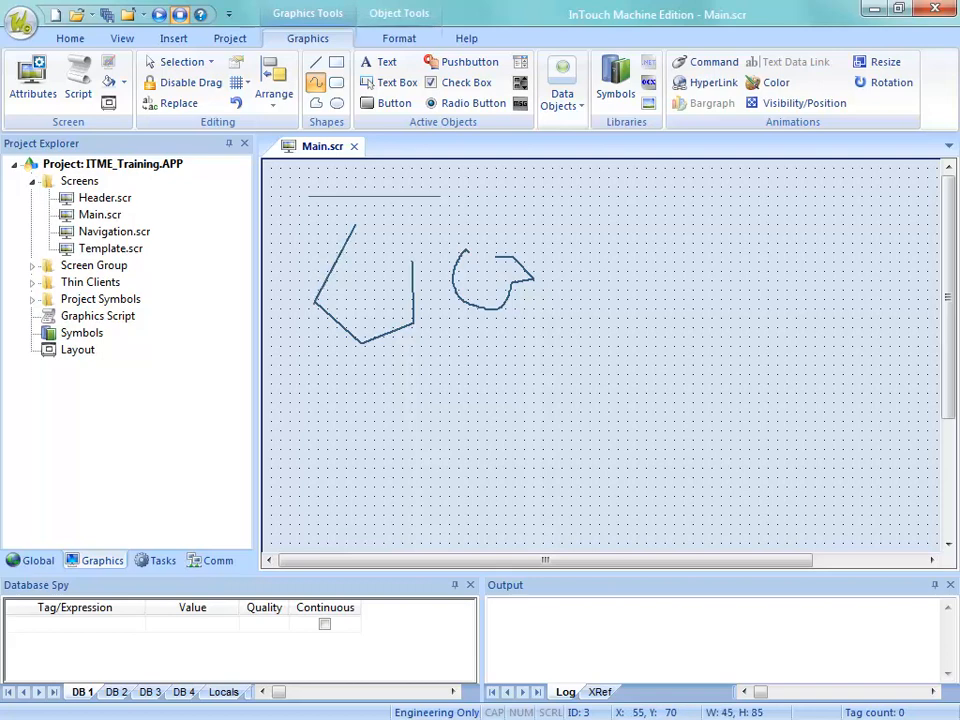
click(314, 300)
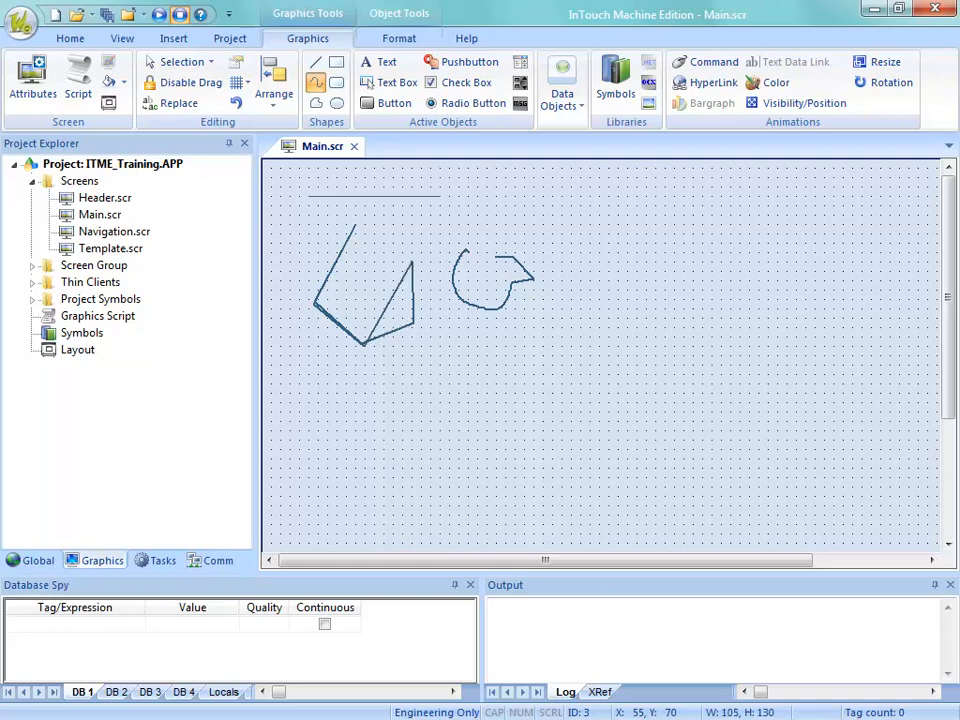
right_click(411, 262)
- Pull the older five-point open polygon away from the new one and delete it, keeping the three-segment polygon
drag(388, 334, 467, 418)
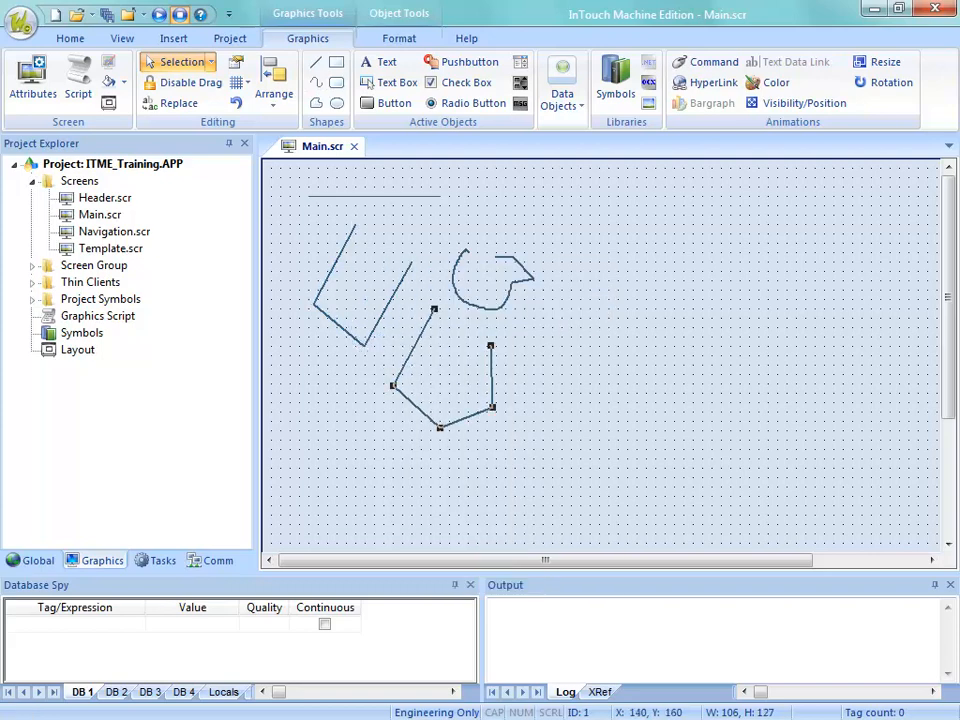
key(Delete)
click(390, 301)
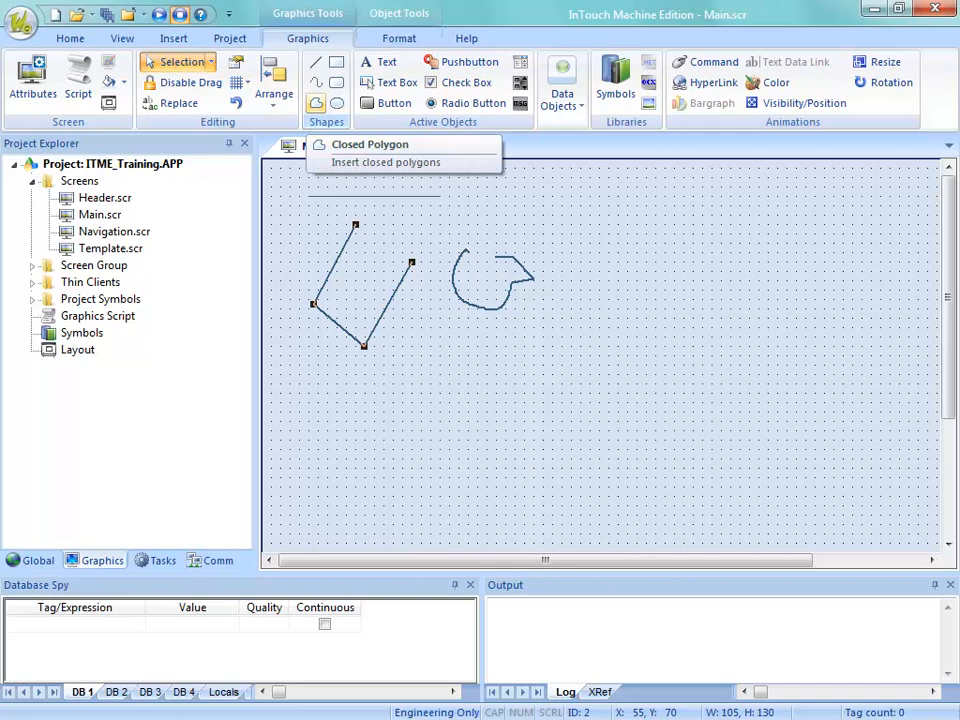
- Draw a house-shaped closed polygon with five corners below the open shapes, about 82 wide and 121 high
click(316, 103)
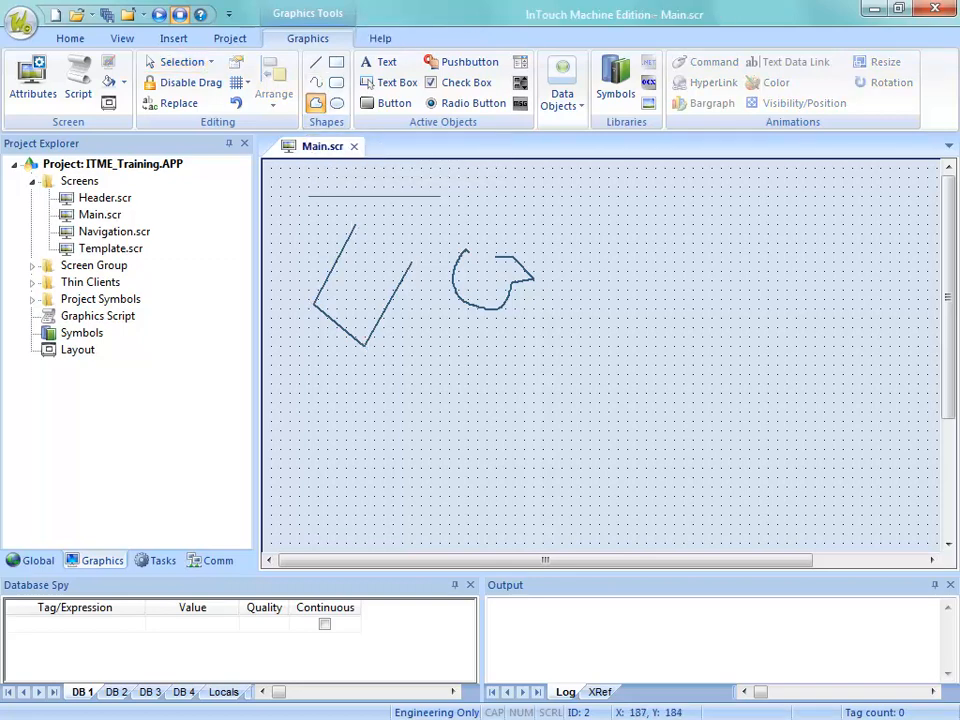
click(440, 328)
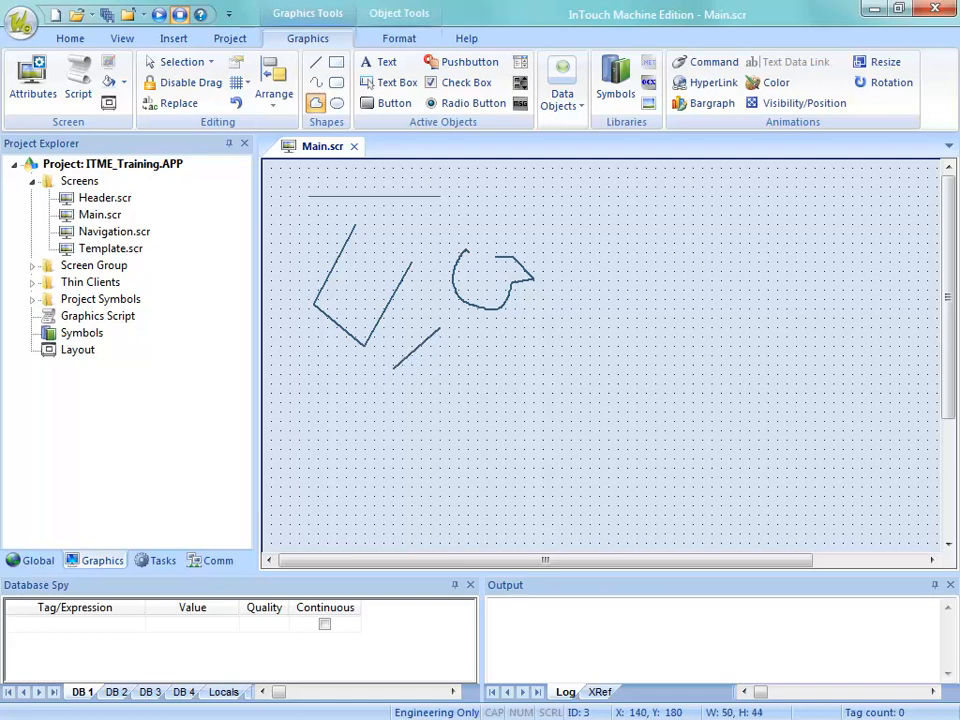
click(398, 368)
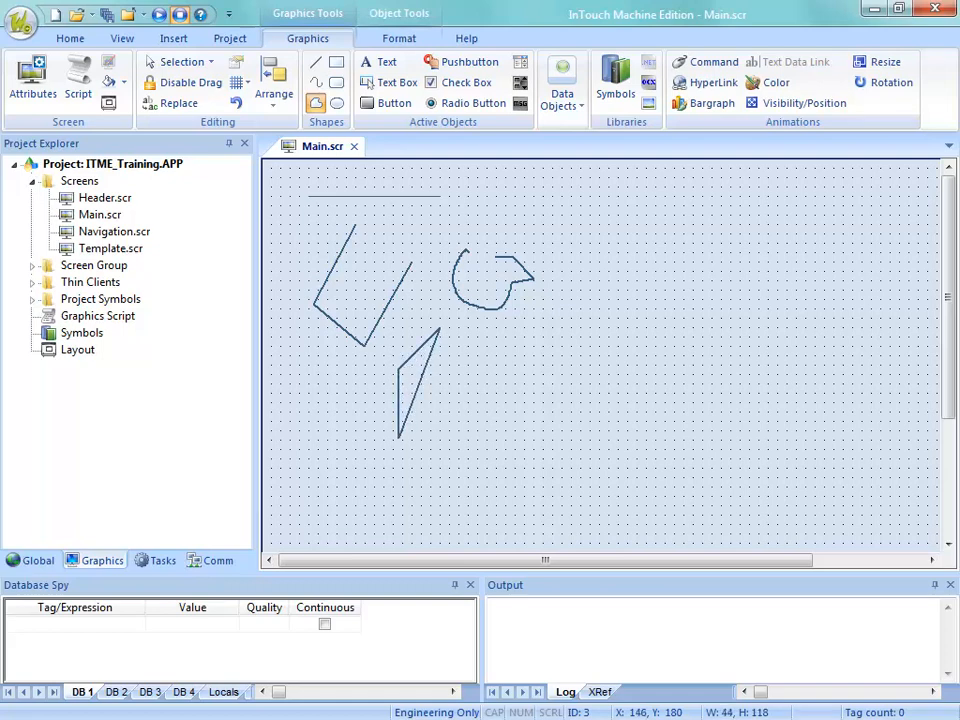
click(398, 437)
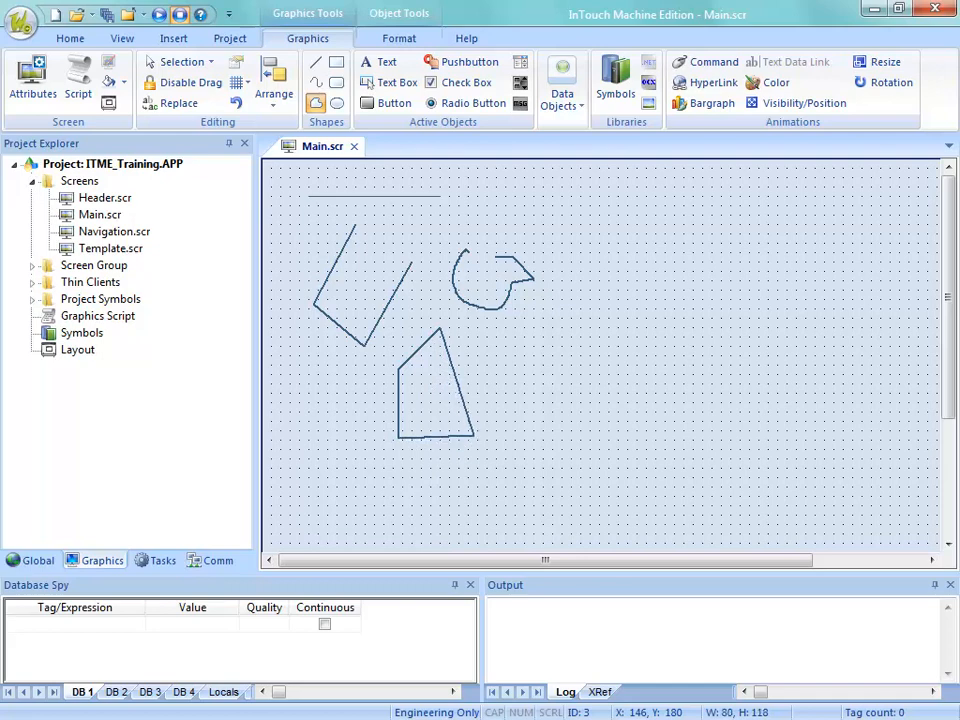
click(477, 440)
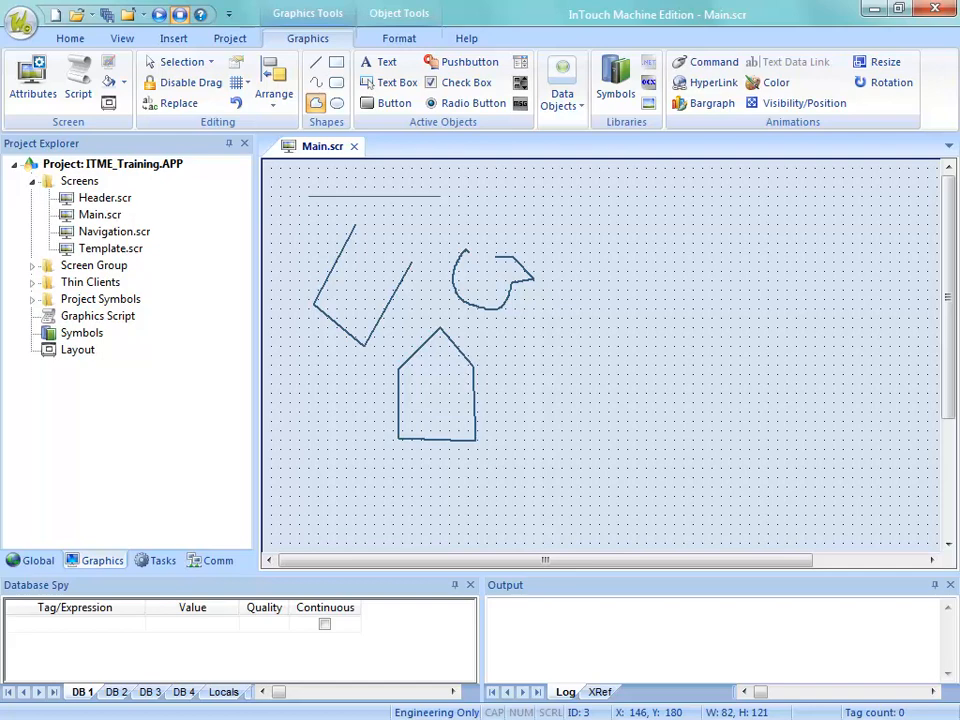
double_click(474, 368)
- Give the house-shaped closed polygon a filled background in a medium grey-blue theme color
right_click(474, 368)
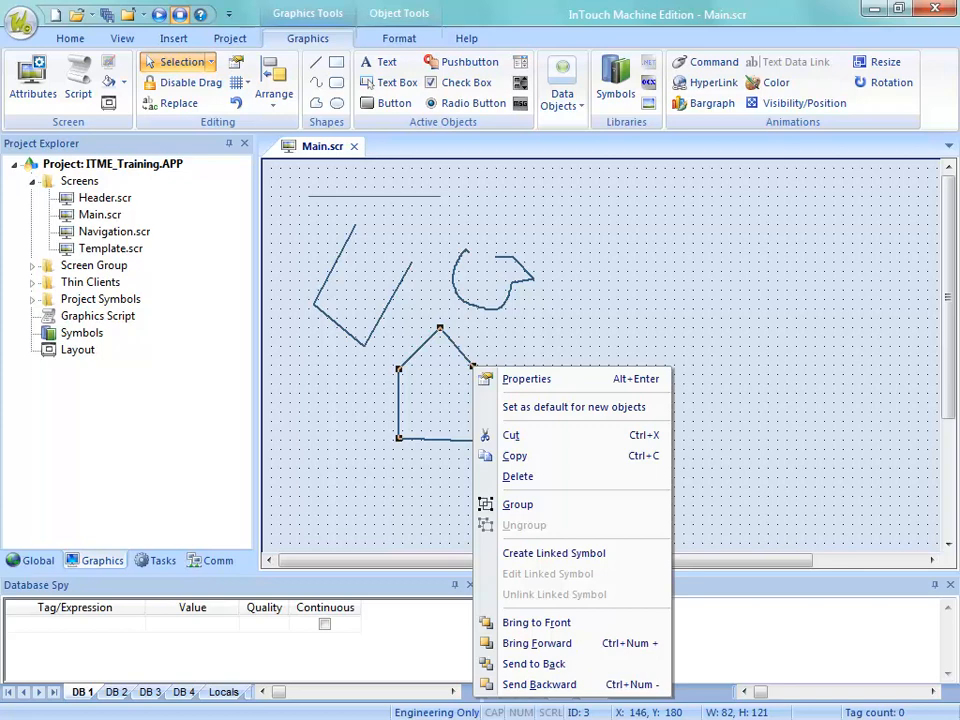
click(512, 379)
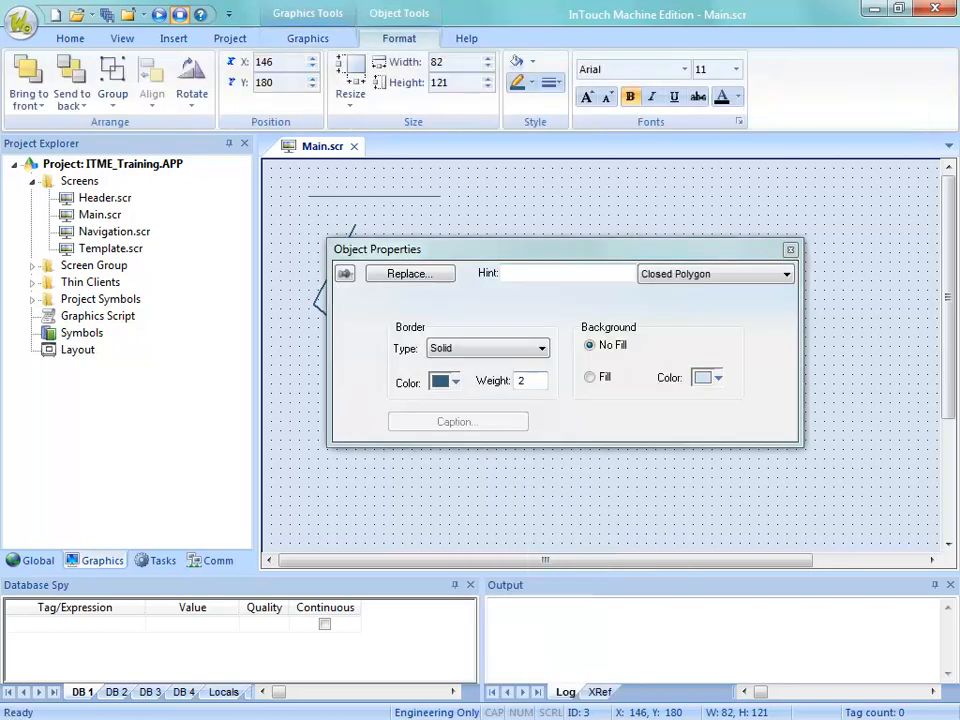
click(590, 377)
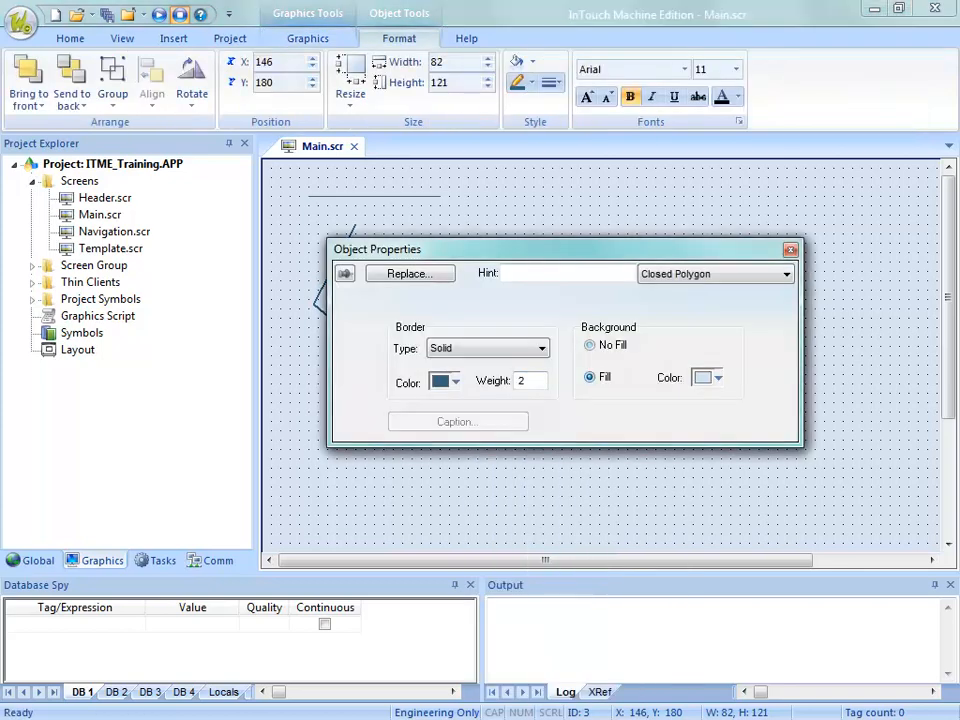
drag(560, 249, 576, 122)
click(606, 219)
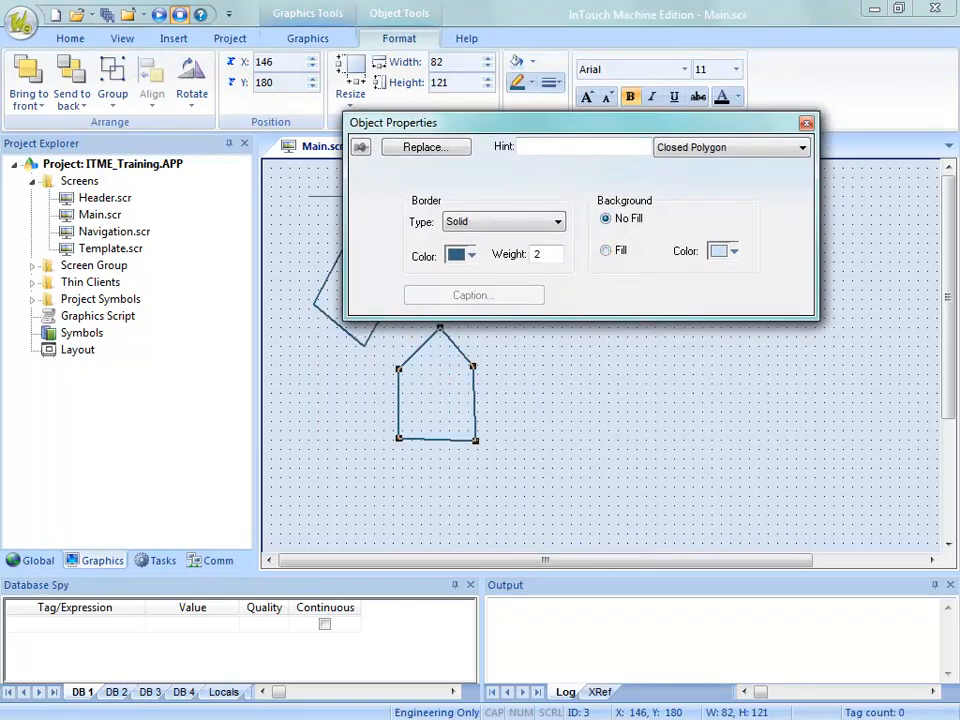
click(606, 250)
click(733, 251)
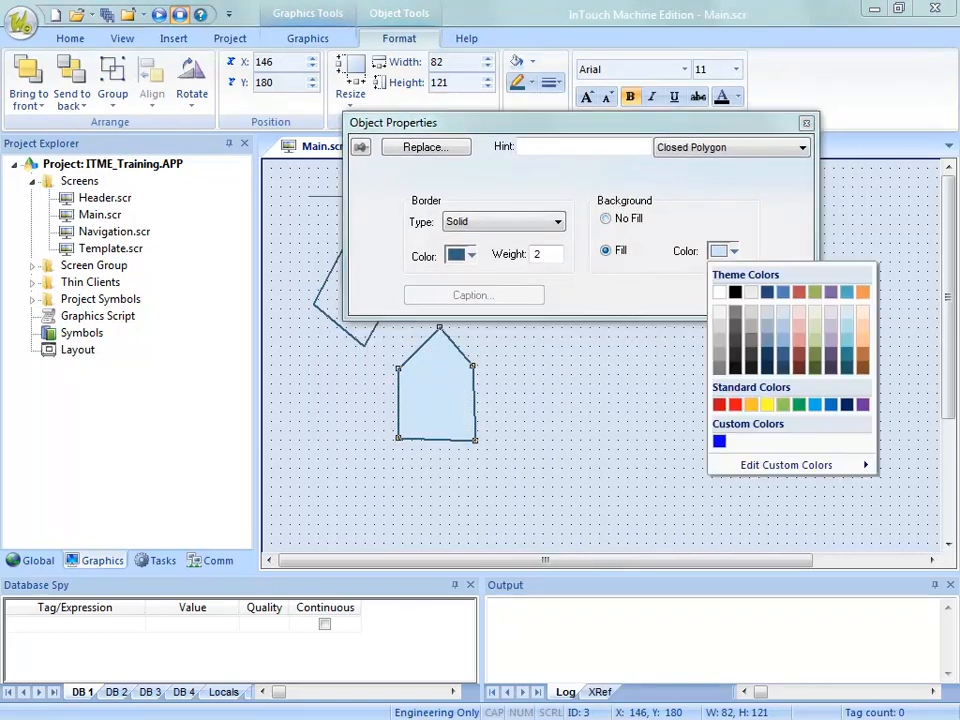
click(767, 340)
click(536, 400)
click(446, 392)
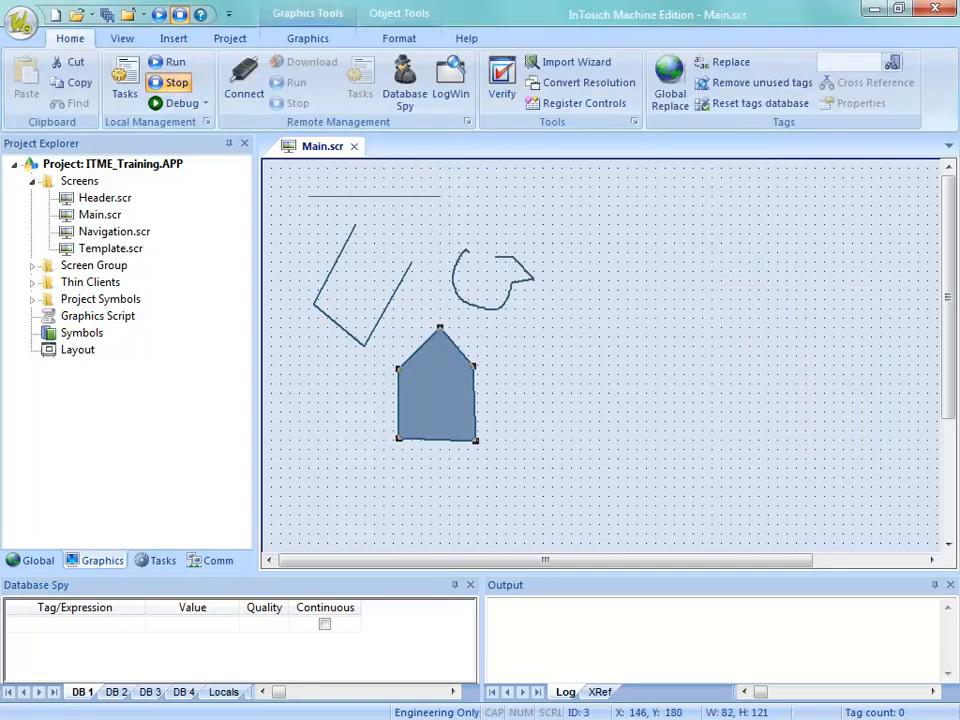
- Check which line properties the three-segment open polygon offers, comparing it with the filled closed polygon
double_click(388, 304)
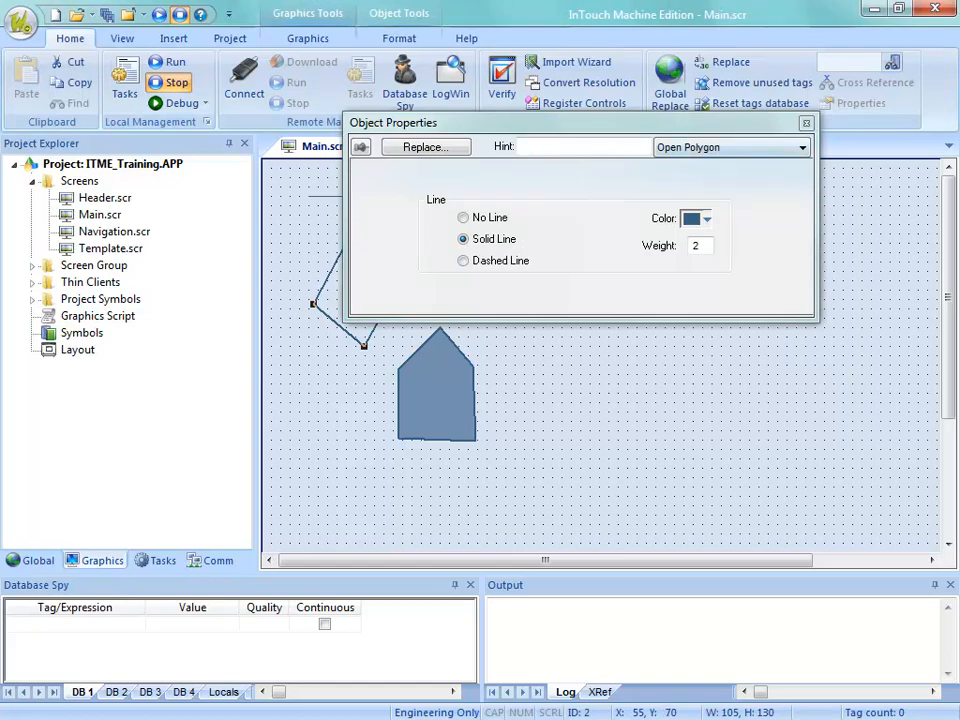
click(540, 390)
click(388, 305)
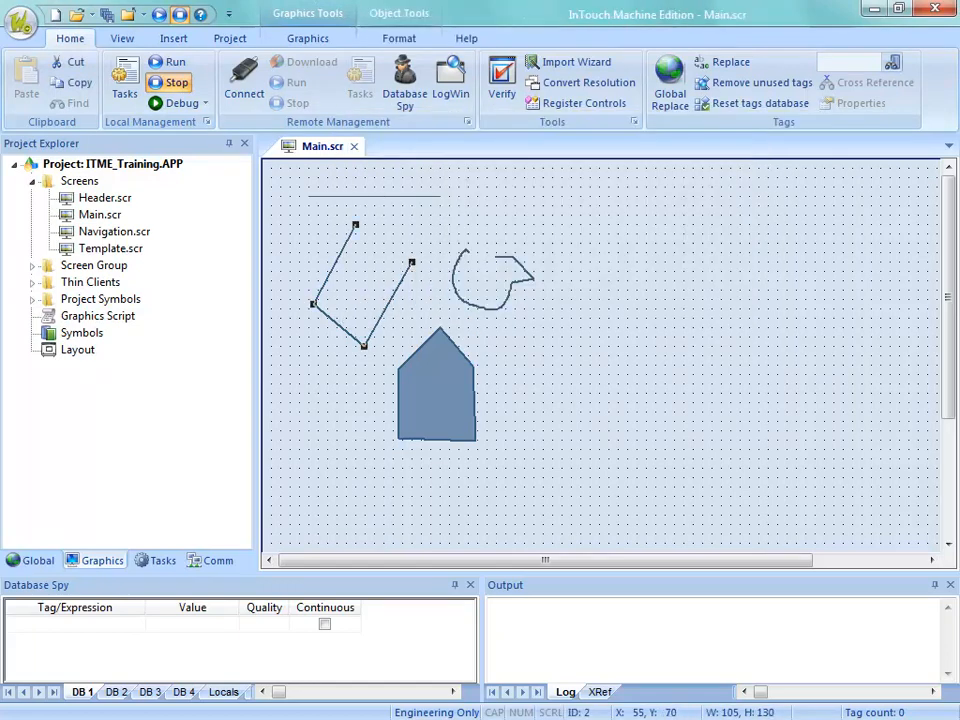
click(440, 390)
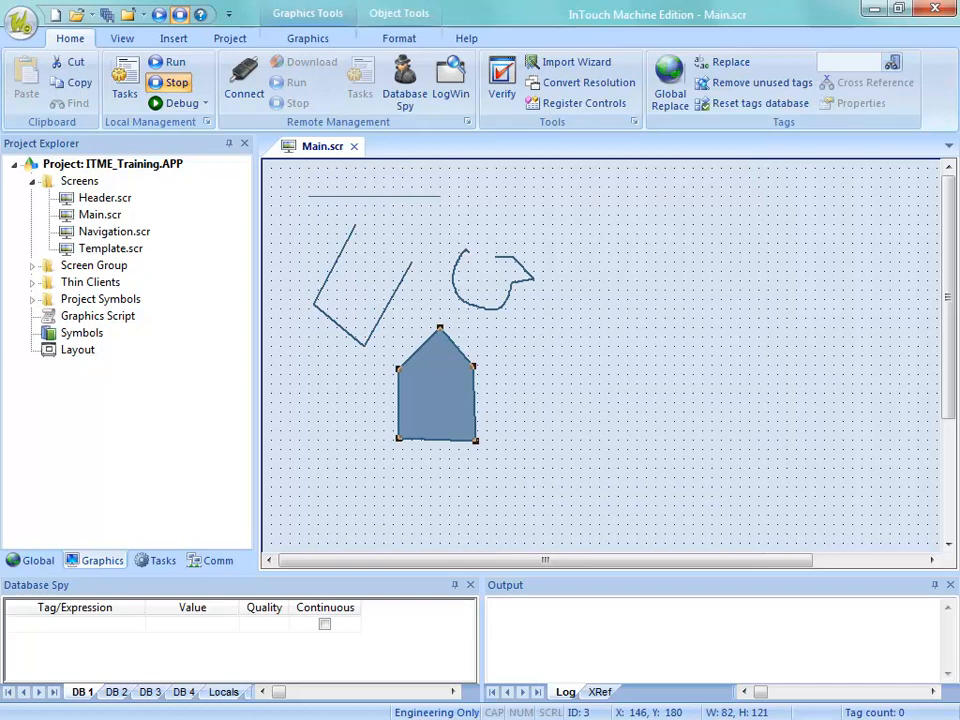
- Reshape the three-segment open polygon into a triangle by moving its upper-left end onto its upper-right end
click(388, 304)
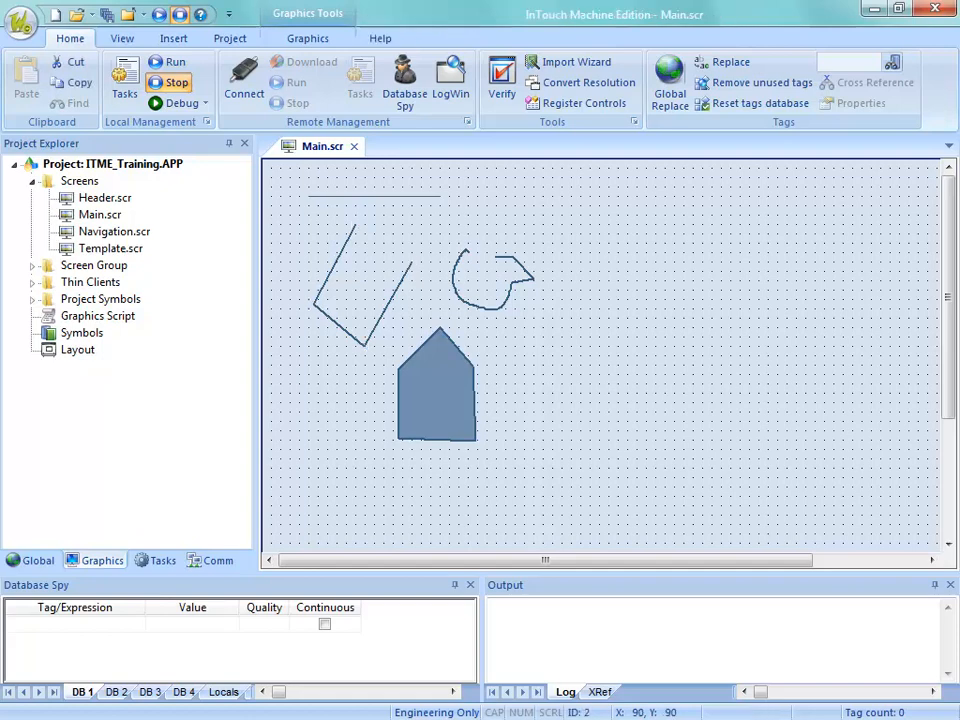
drag(355, 225, 313, 304)
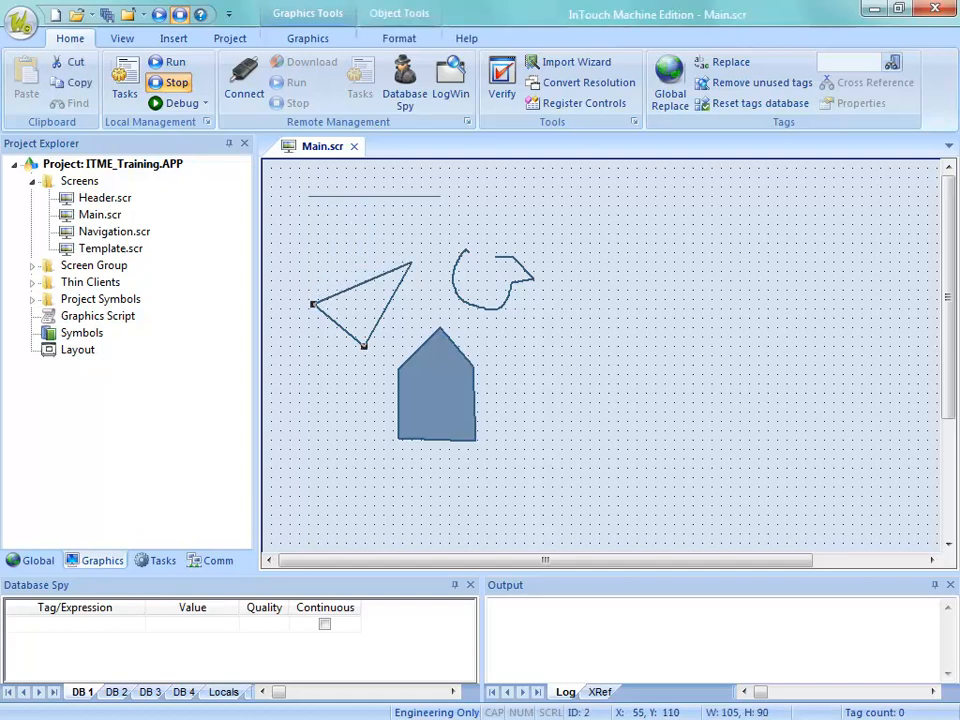
- Compare the object properties of the triangular open polygon with those of the house-shaped closed polygon
double_click(313, 304)
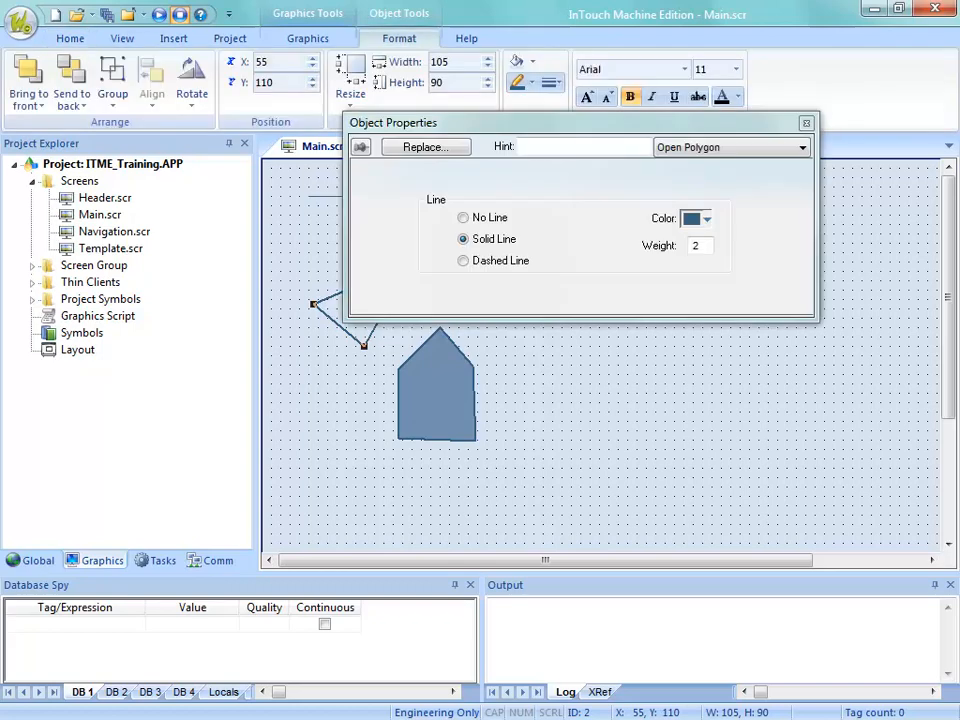
click(437, 392)
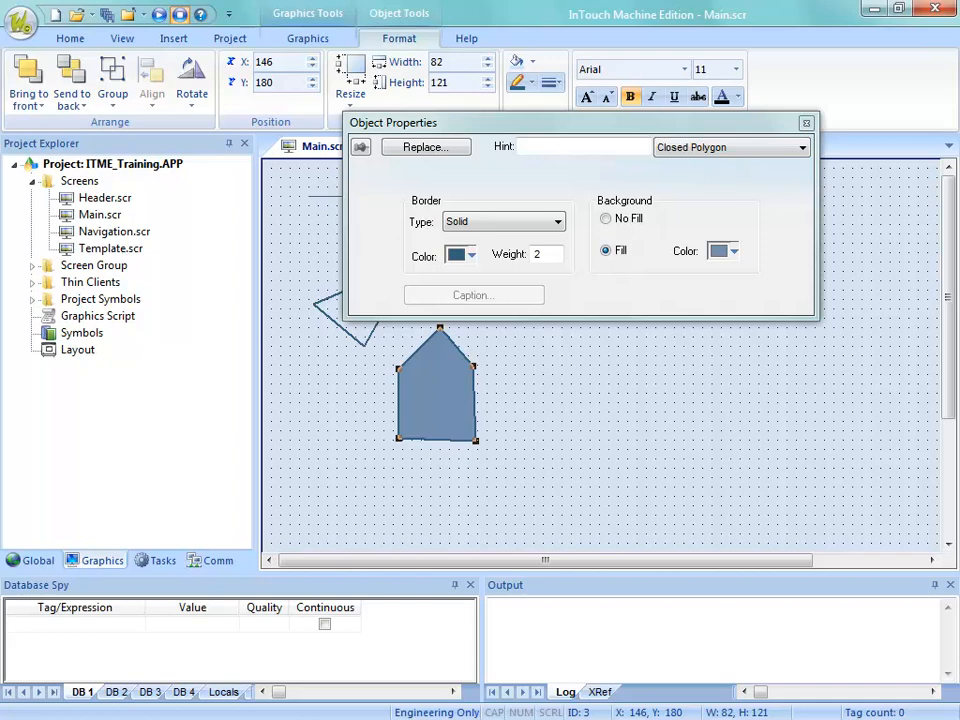
click(542, 400)
click(437, 392)
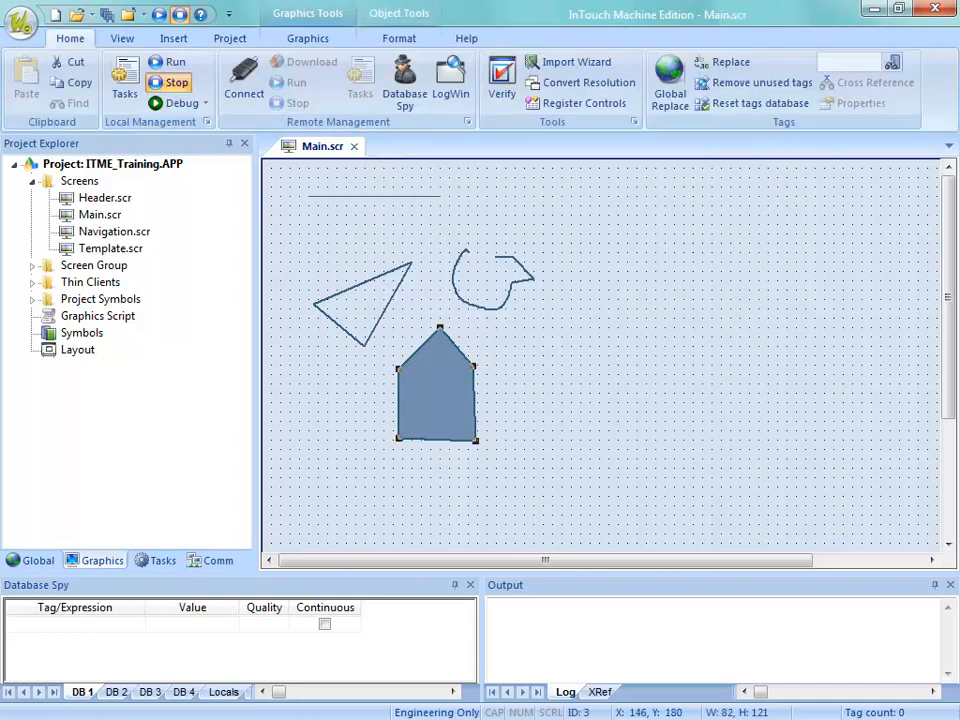
click(388, 304)
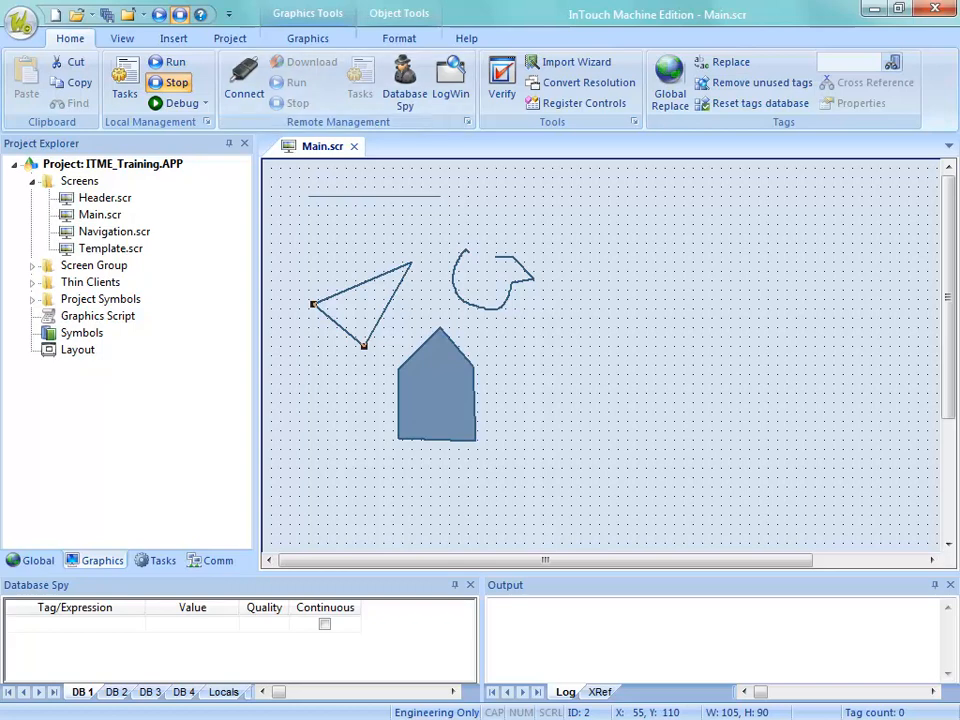
- Draw a rectangle to the right of the house-shaped polygon, about 131 wide and 61 high
click(307, 38)
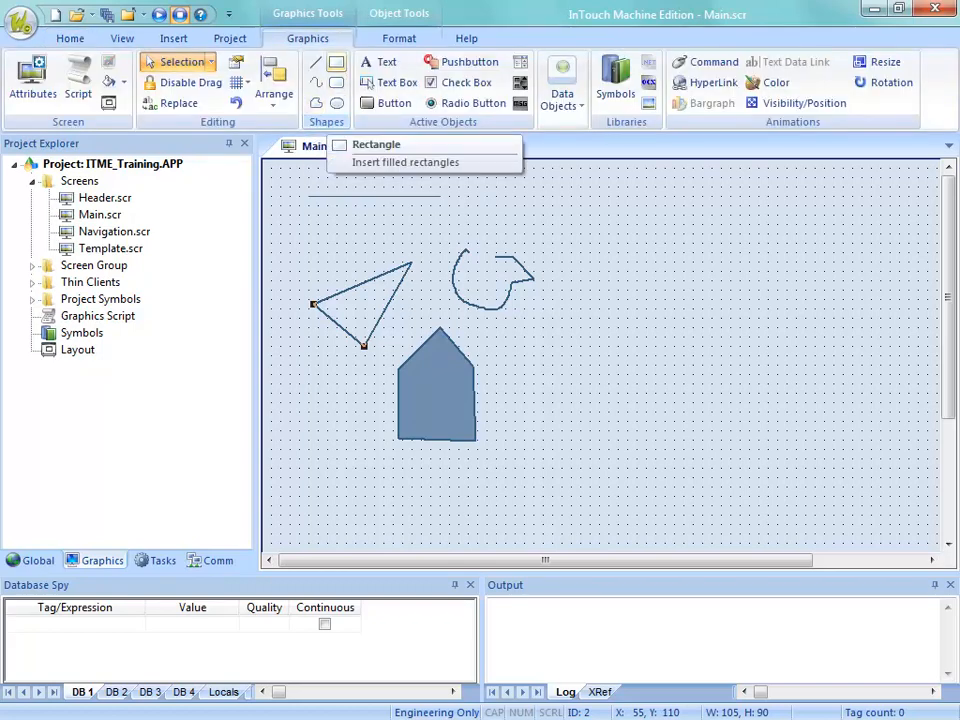
click(336, 62)
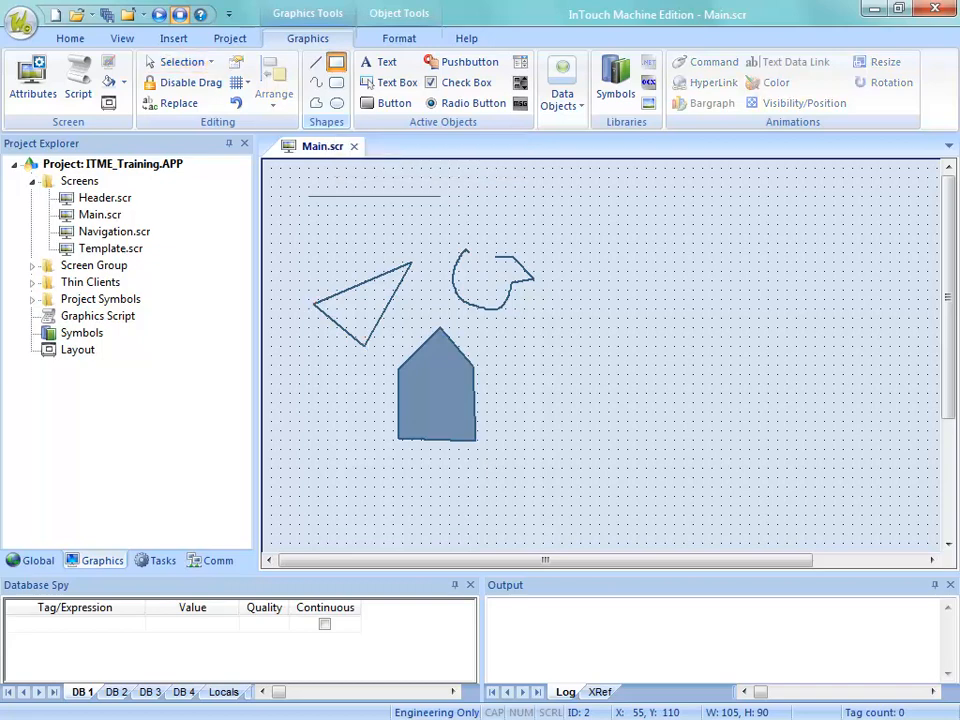
mouse_move(542, 336)
mouse_down()
mouse_move(562, 495)
mouse_move(600, 385)
mouse_move(768, 364)
mouse_move(692, 362)
mouse_move(748, 351)
mouse_move(636, 373)
mouse_move(589, 401)
mouse_move(656, 383)
mouse_move(665, 393)
mouse_up()
- Widen the rectangle to about 141 and move it up beside the freehand curve, to about X 310, Y 70
click(636, 351)
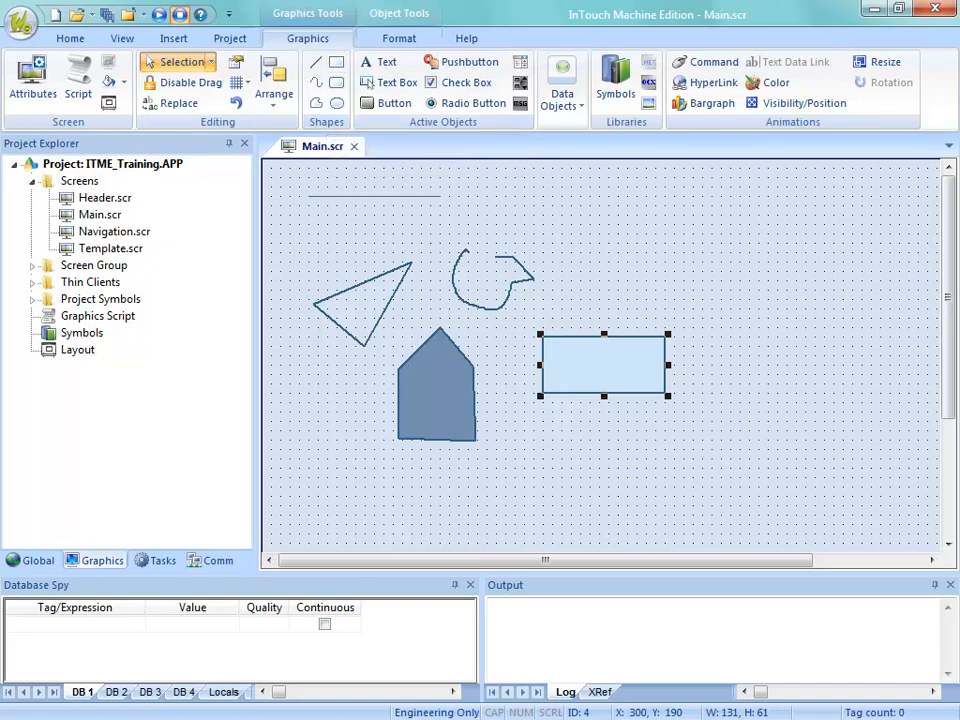
mouse_move(668, 365)
mouse_down()
mouse_move(580, 365)
mouse_move(749, 365)
mouse_move(684, 365)
mouse_up()
drag(610, 365, 619, 250)
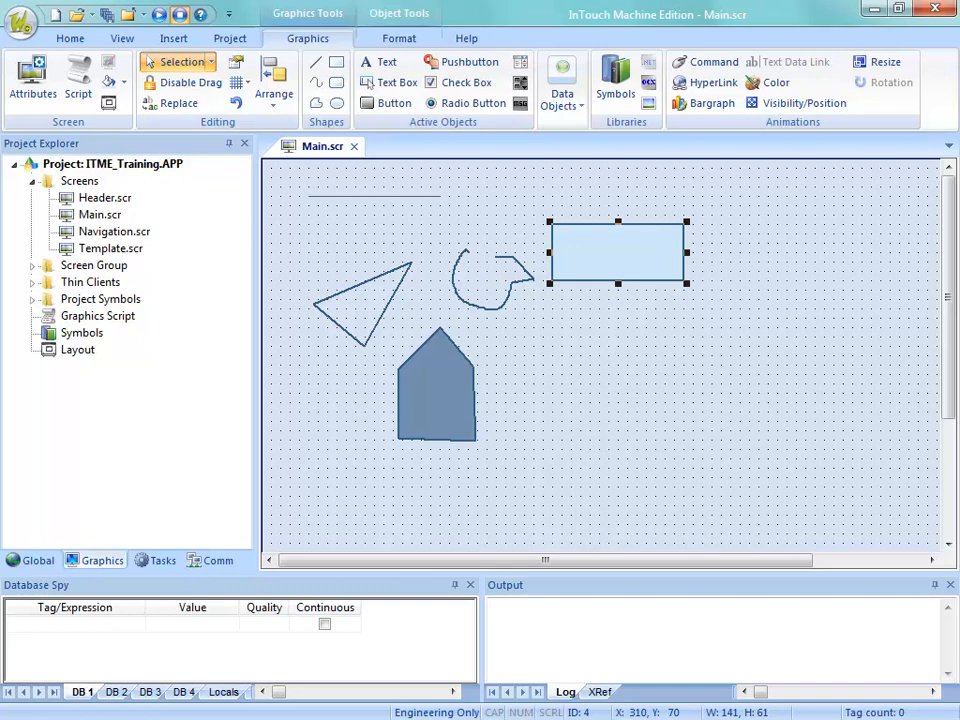
- Add the caption "This is text" to the rectangle and move the properties window clear of the shape
double_click(617, 251)
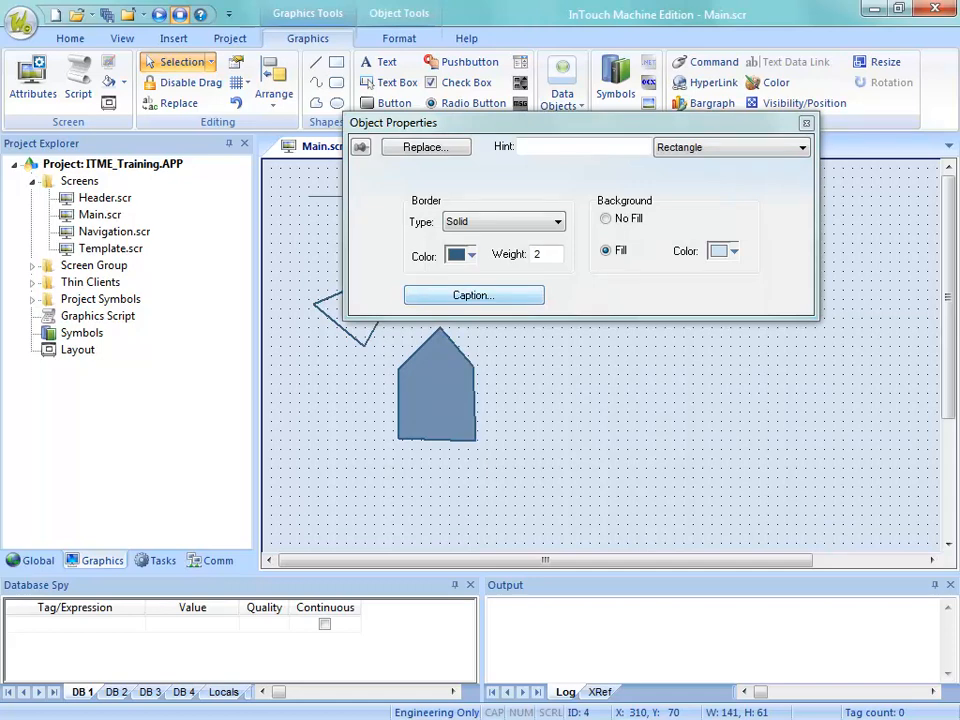
click(473, 295)
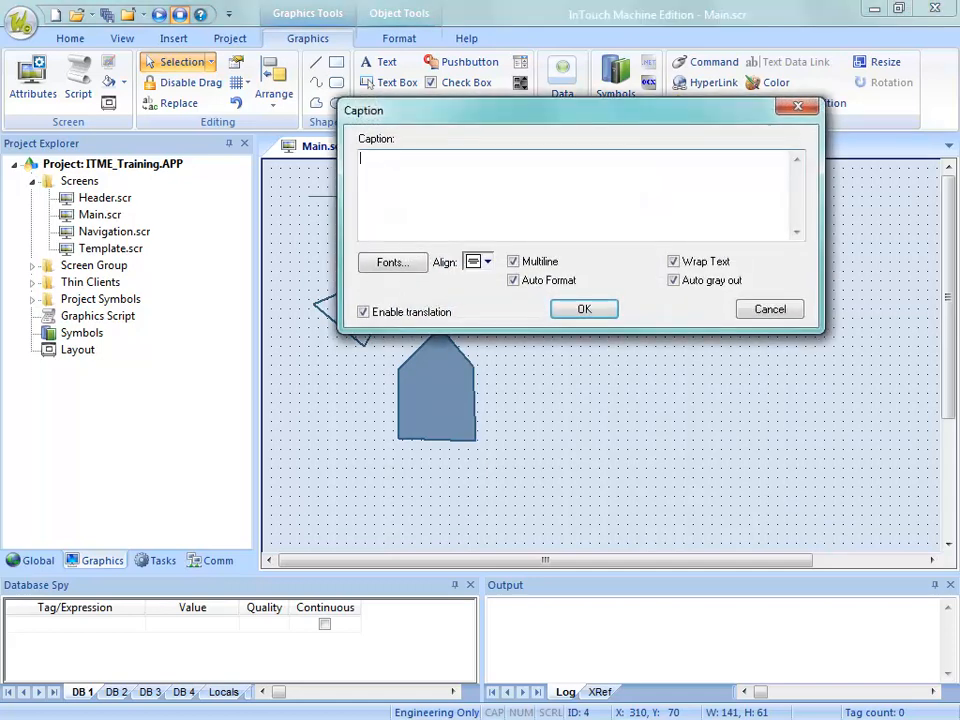
text(This is te)
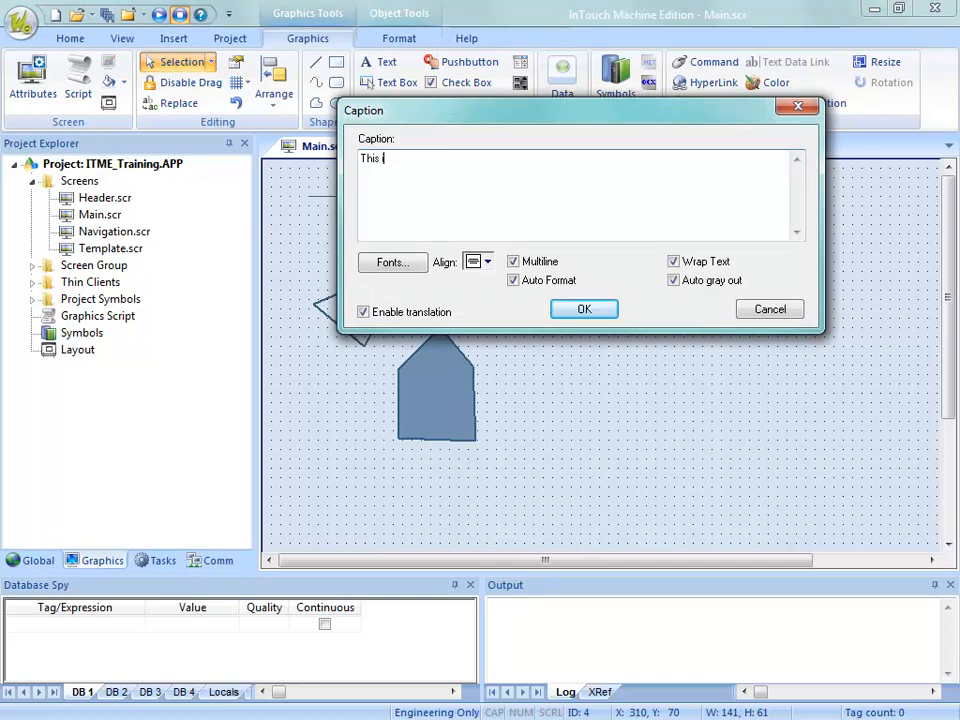
text(xt)
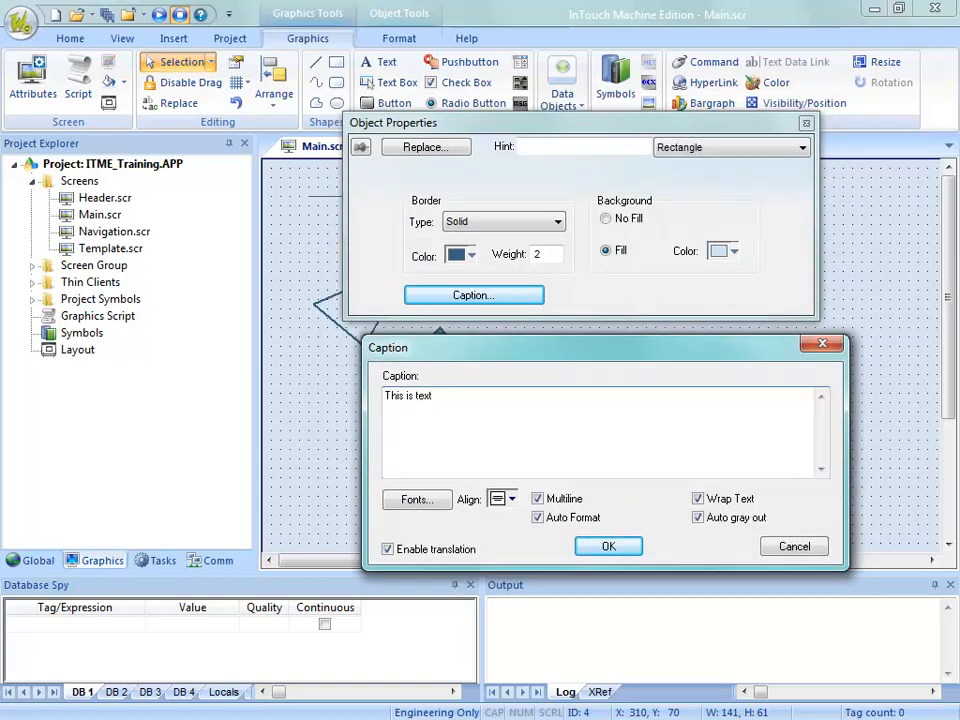
click(609, 546)
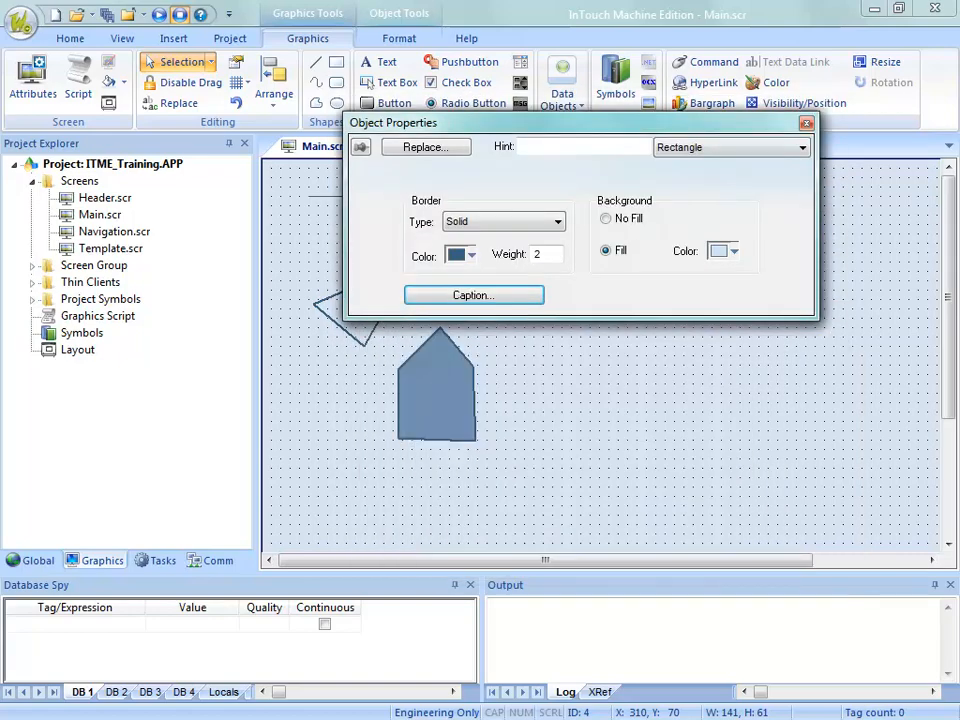
drag(581, 123, 538, 427)
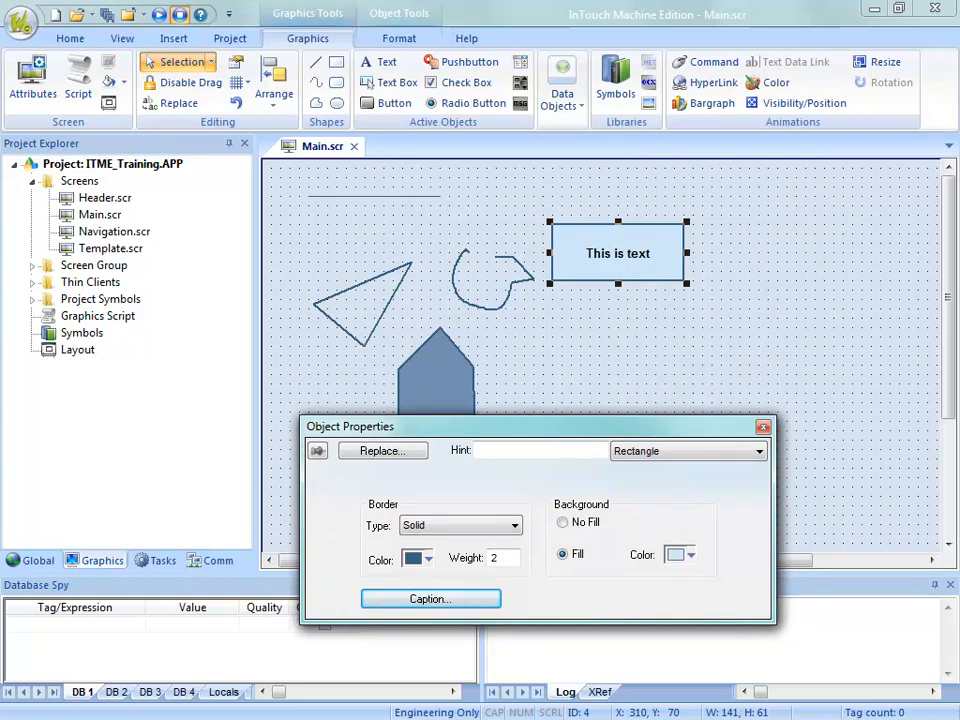
- Open the Header screen to examine its rectangle of dynamic caption text, and close it without saving
double_click(105, 198)
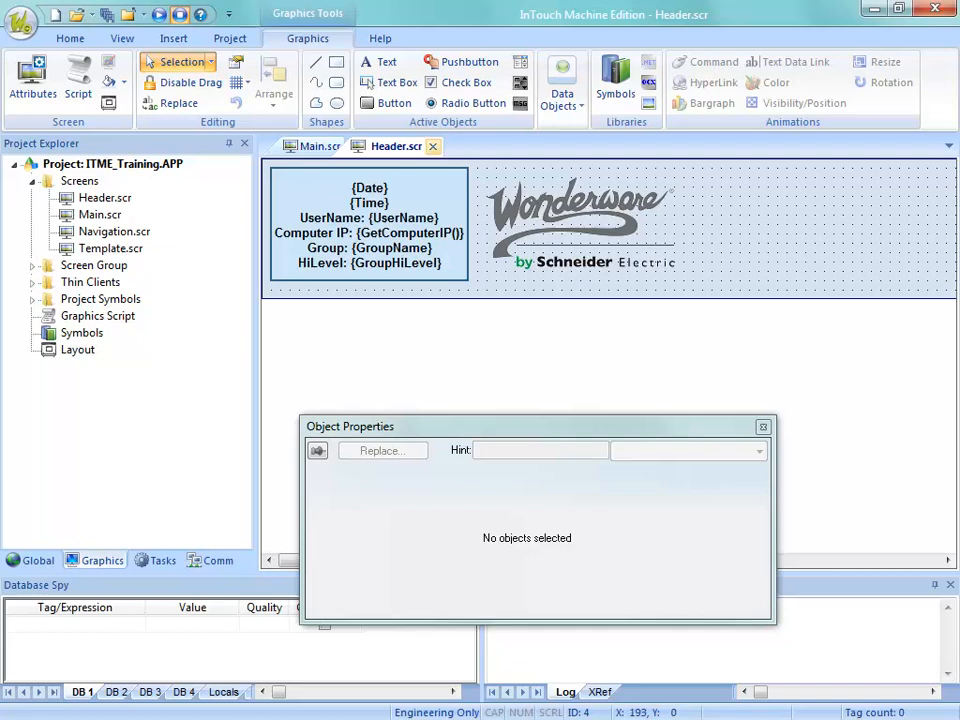
click(432, 146)
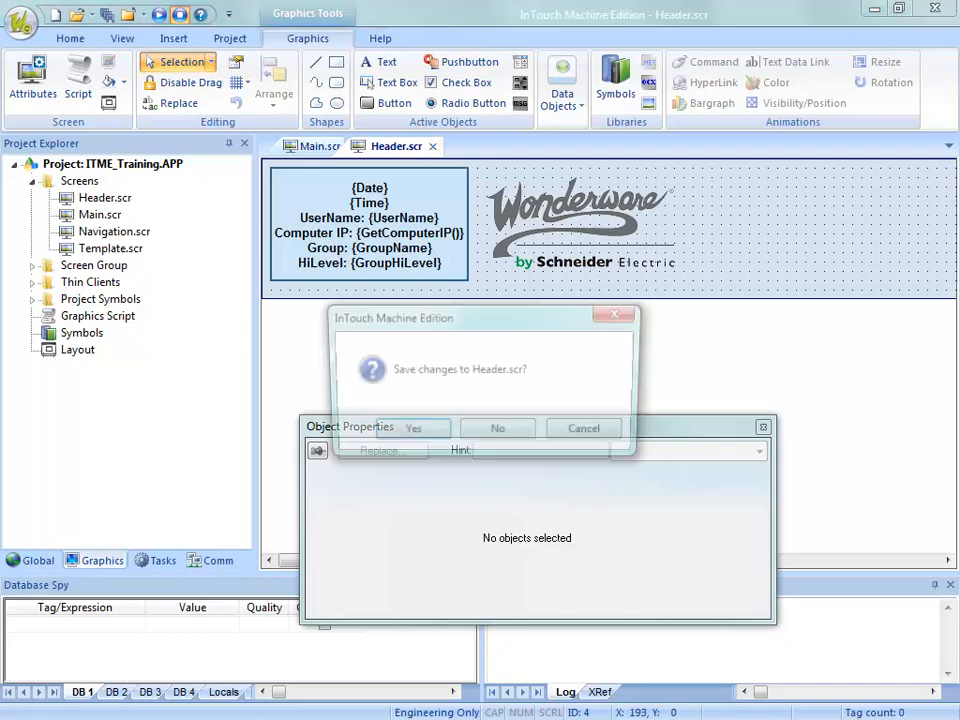
click(498, 433)
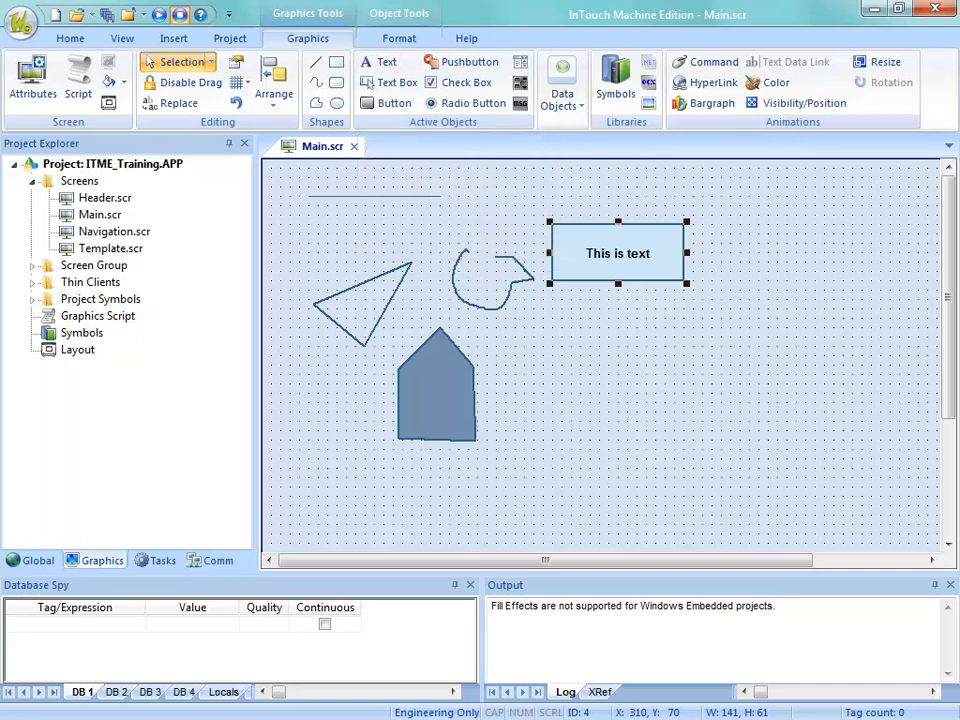
click(568, 312)
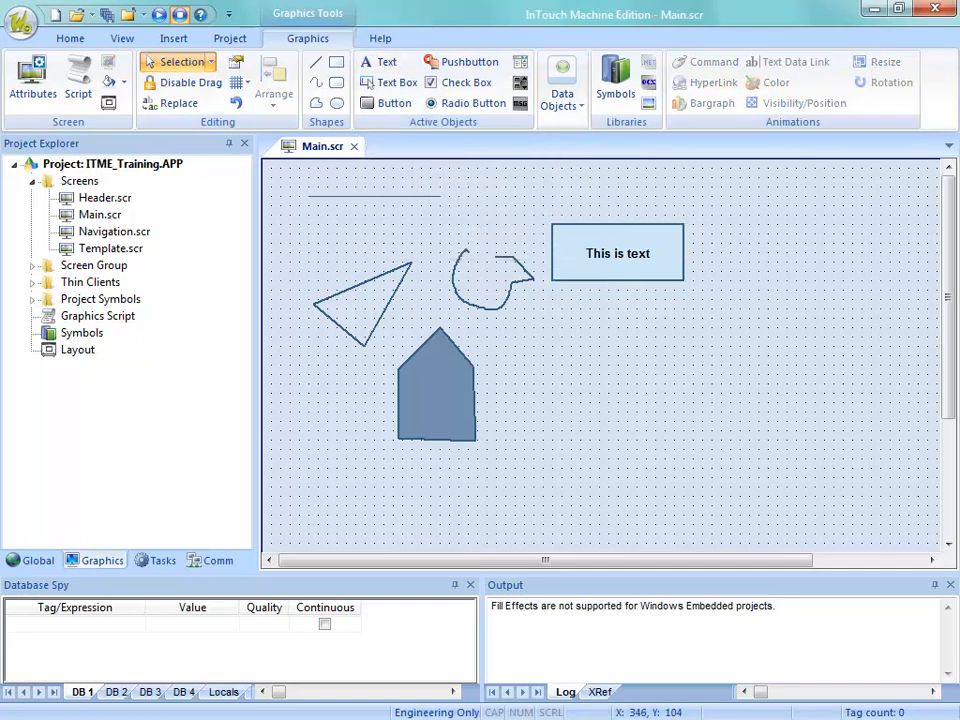
- Duplicate the captioned rectangle directly below the original, at about X 310, Y 140
click(593, 267)
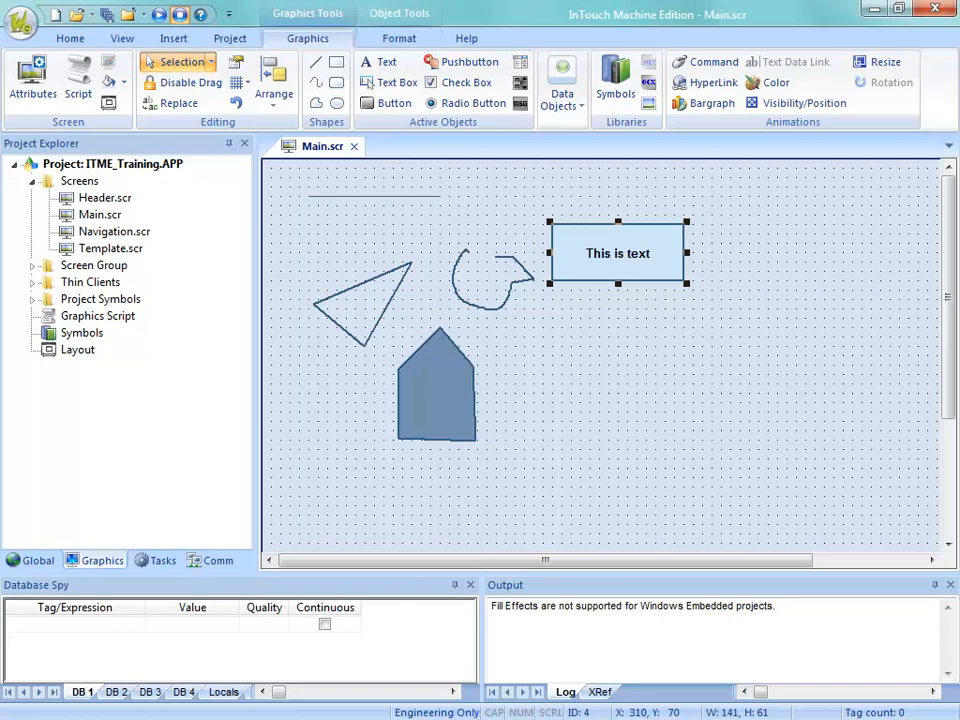
double_click(593, 267)
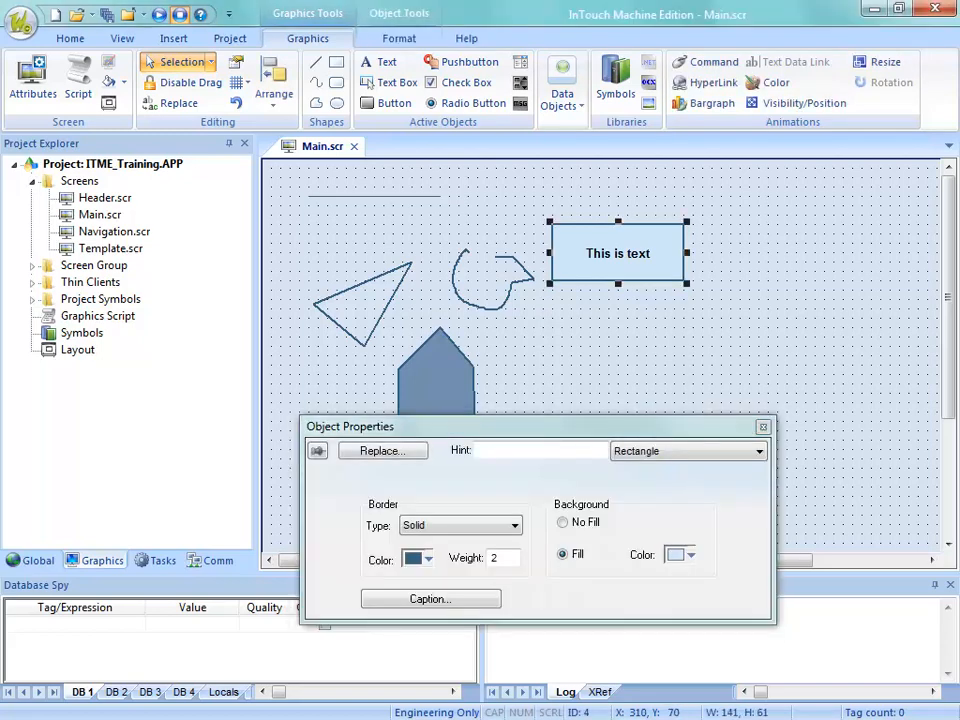
drag(593, 267, 593, 333)
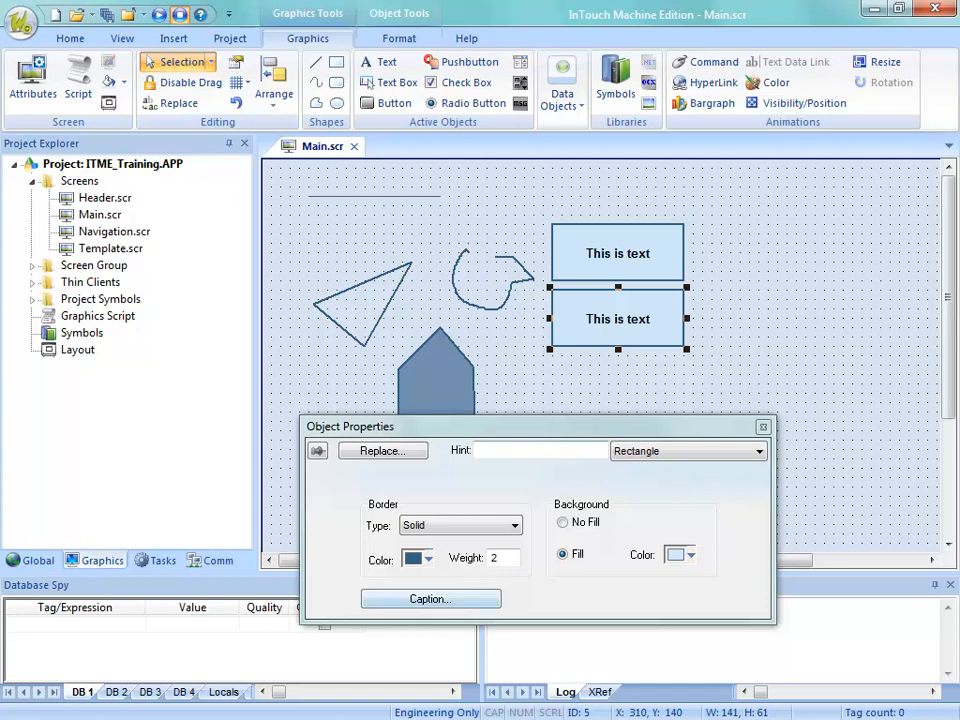
- Set the lower copy's border type to None and background to No Fill, and shrink it to about 91 wide and 41 high
click(513, 526)
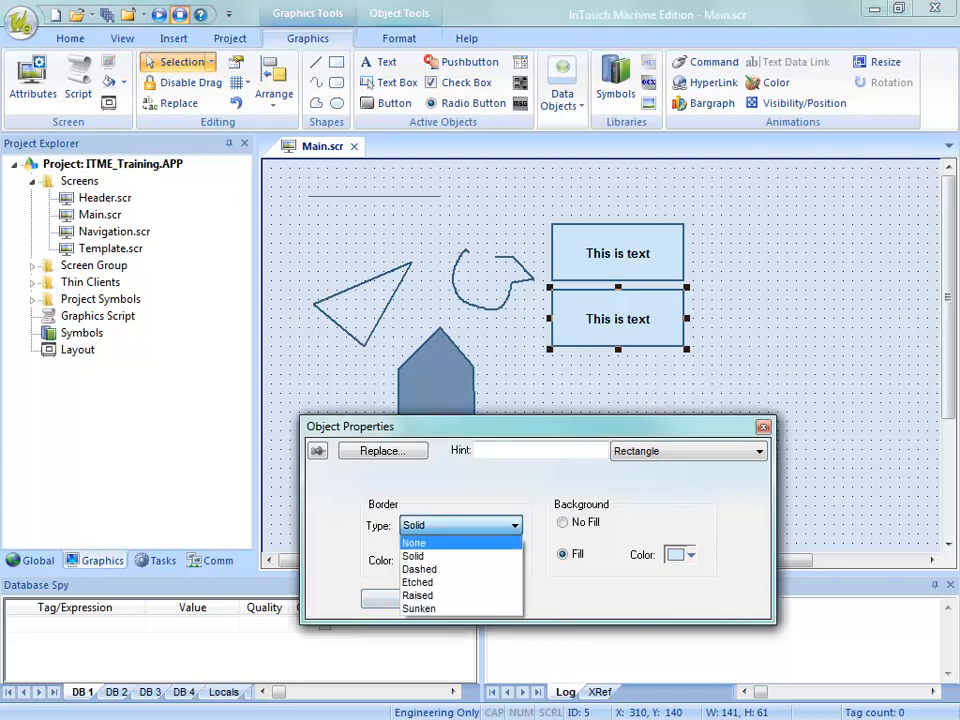
click(414, 542)
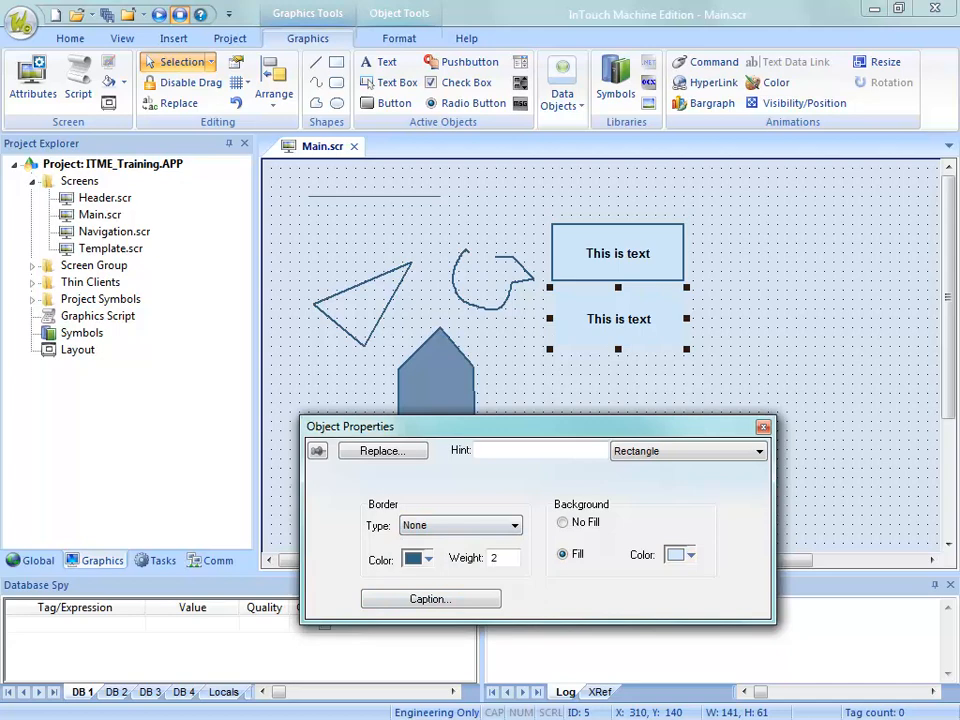
click(563, 522)
drag(687, 349, 595, 330)
click(604, 324)
click(598, 318)
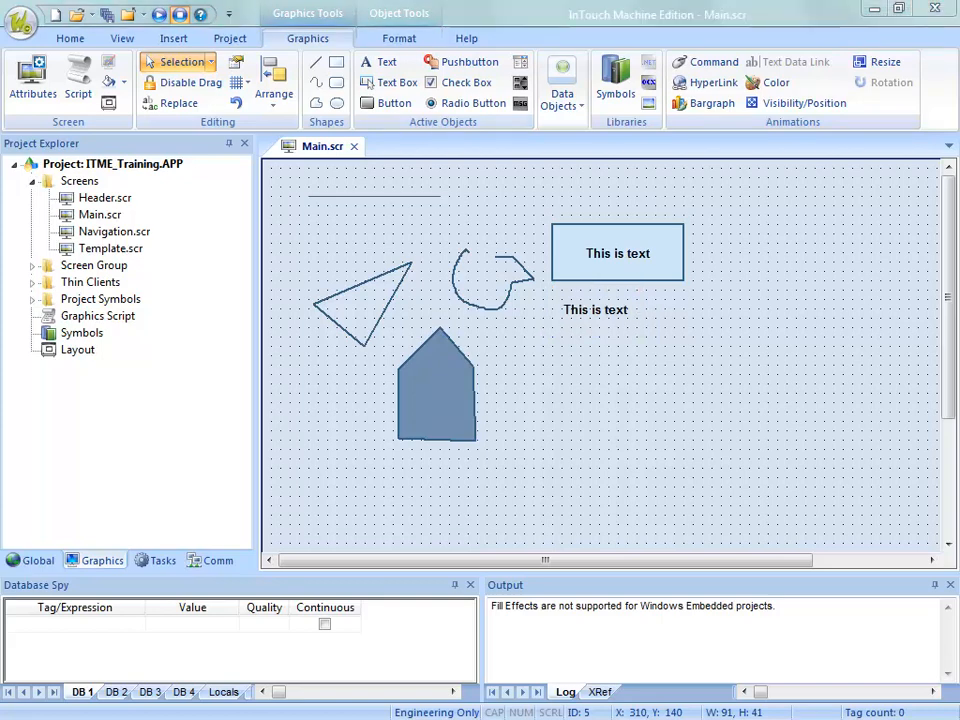
- Paste a copy of the bordered rectangle below the borderless text at about X 310, Y 190, and delete that copy
click(618, 253)
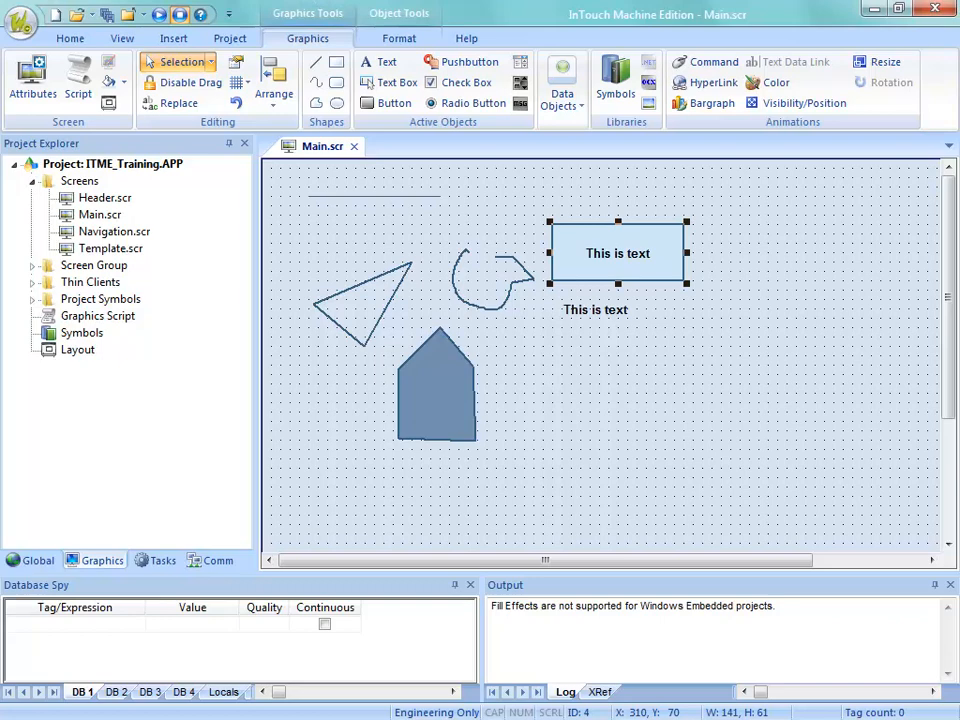
right_click(622, 265)
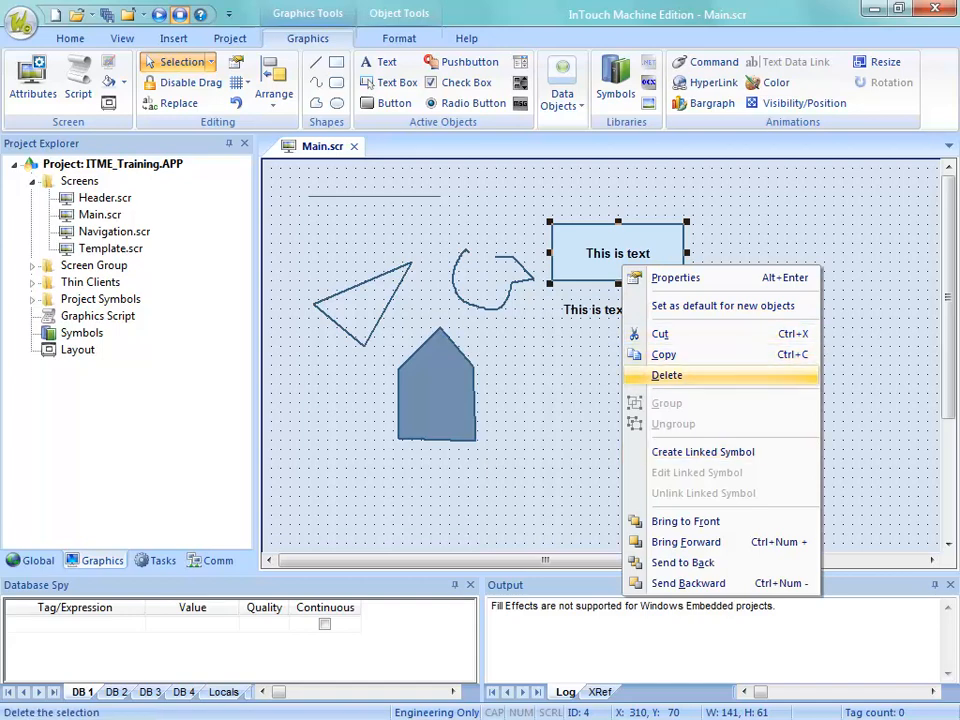
click(604, 372)
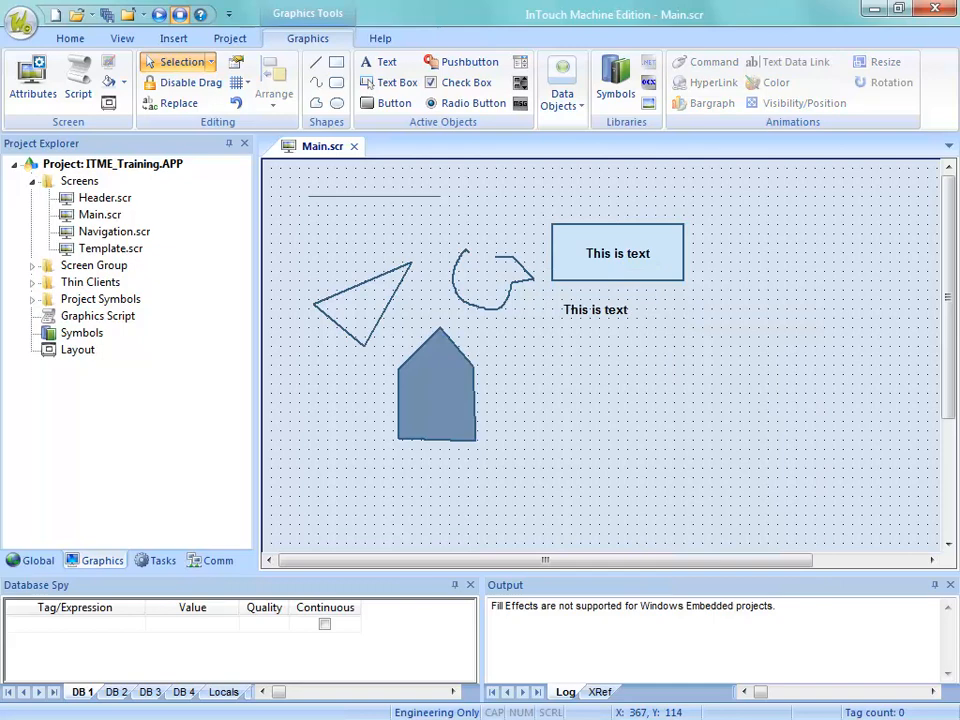
click(606, 266)
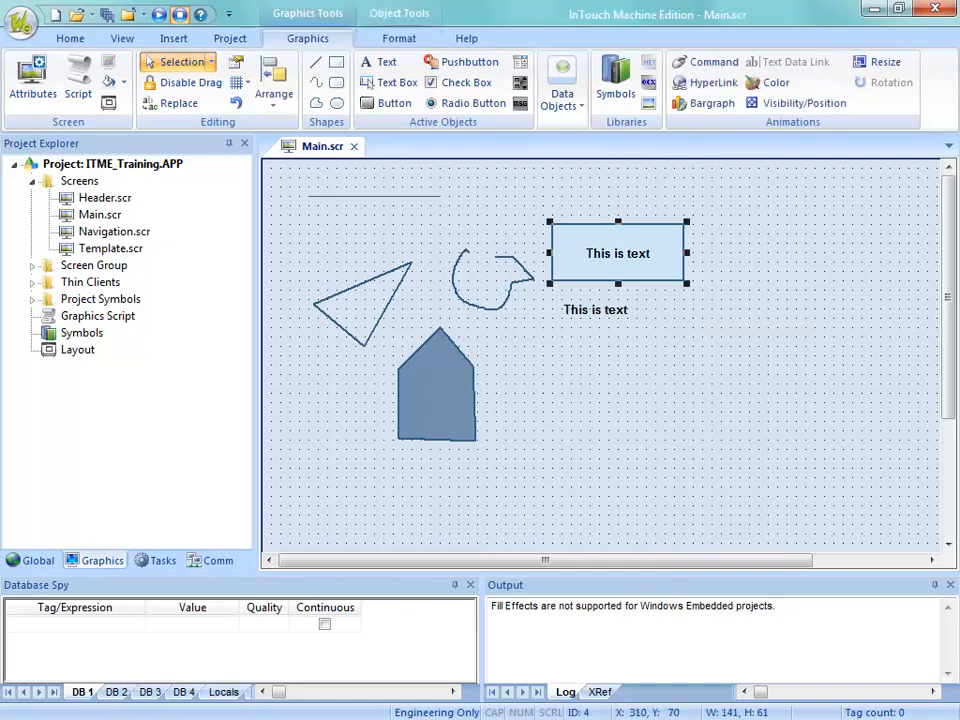
key(ctrl+v)
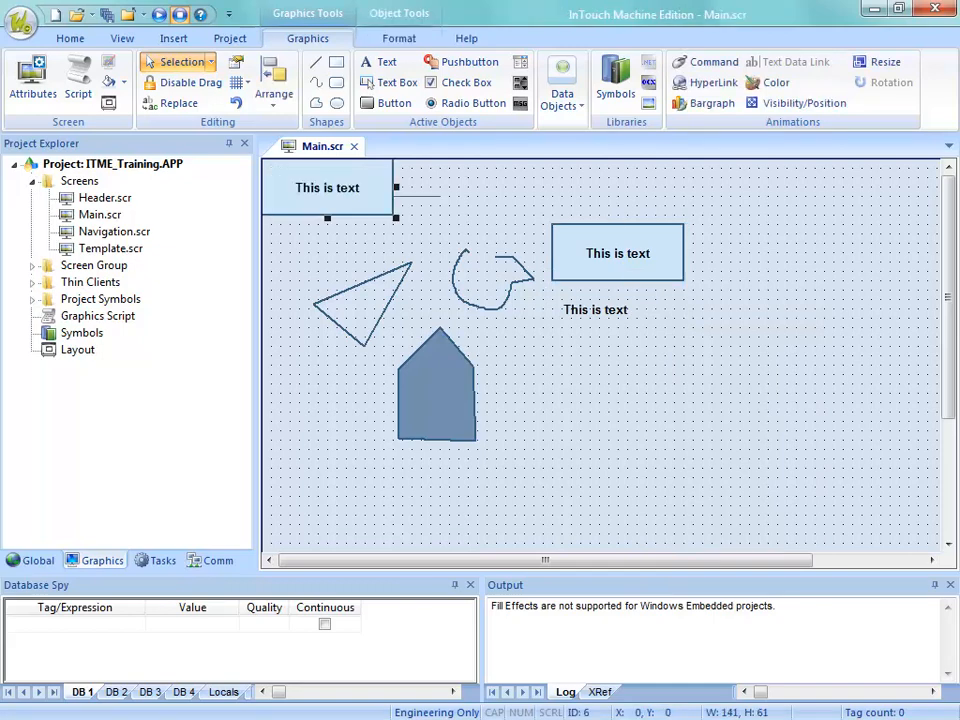
drag(327, 187, 614, 361)
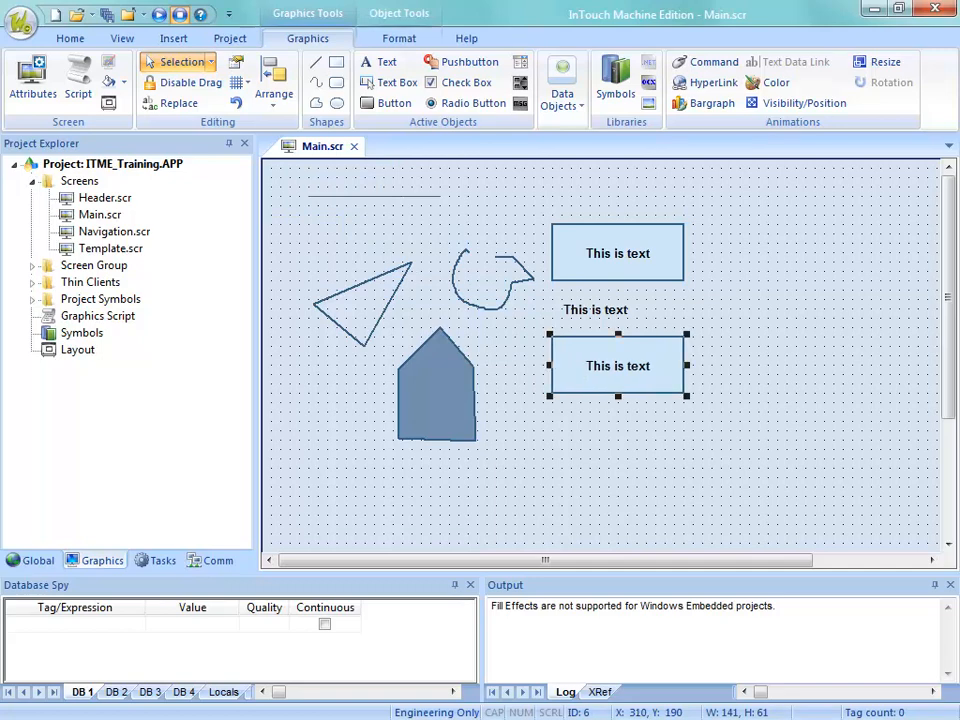
key(Delete)
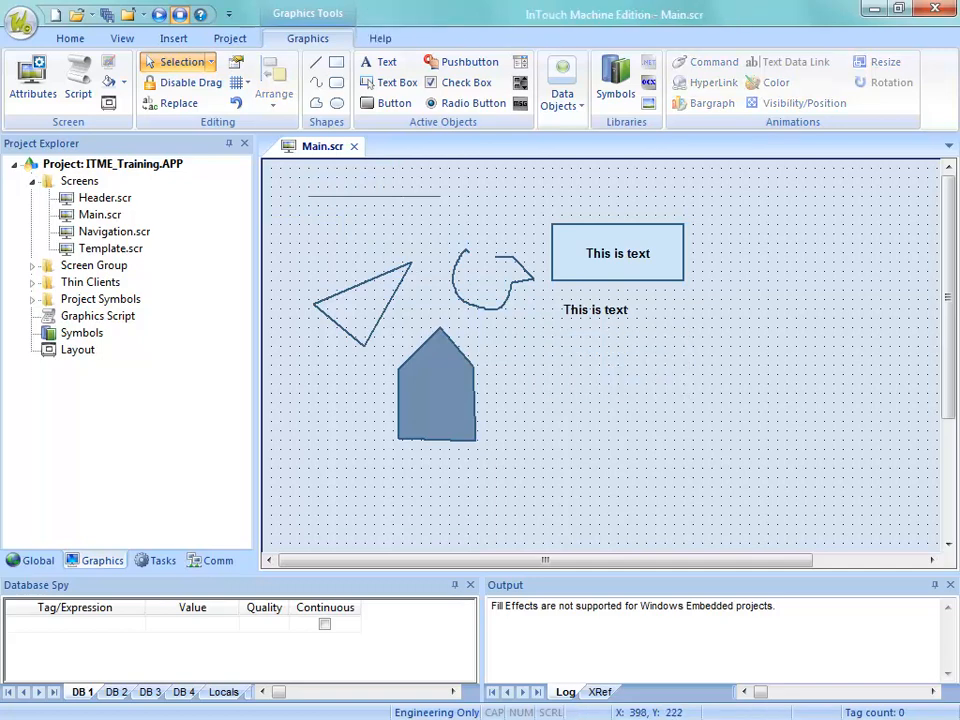
- Make four stacked duplicates of the captioned rectangle to the lower right of the original, and delete all four
click(626, 253)
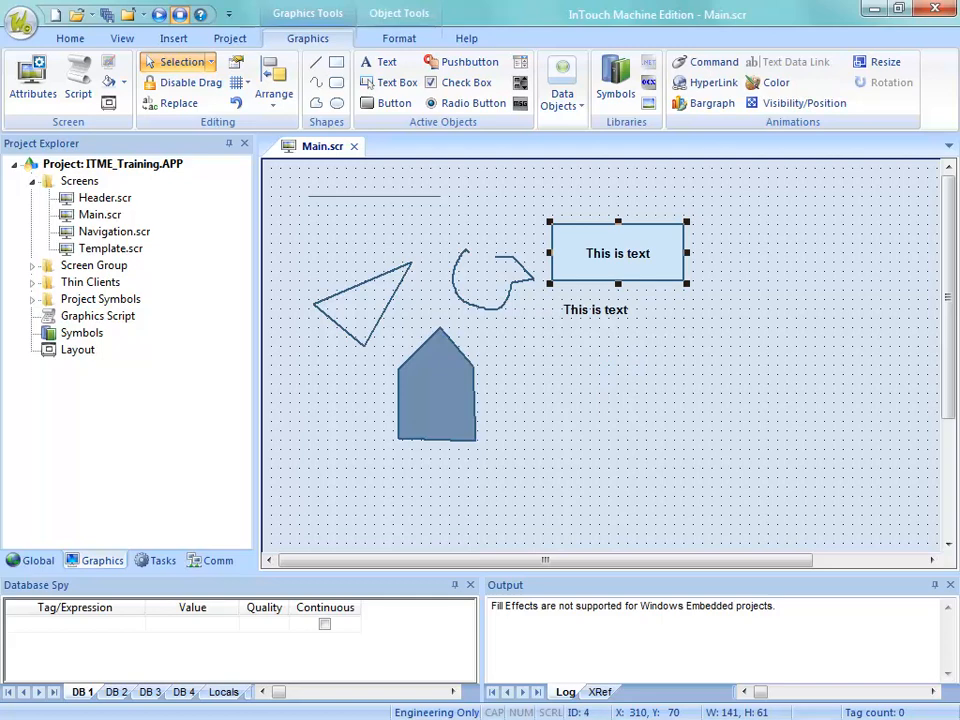
drag(626, 253, 720, 497)
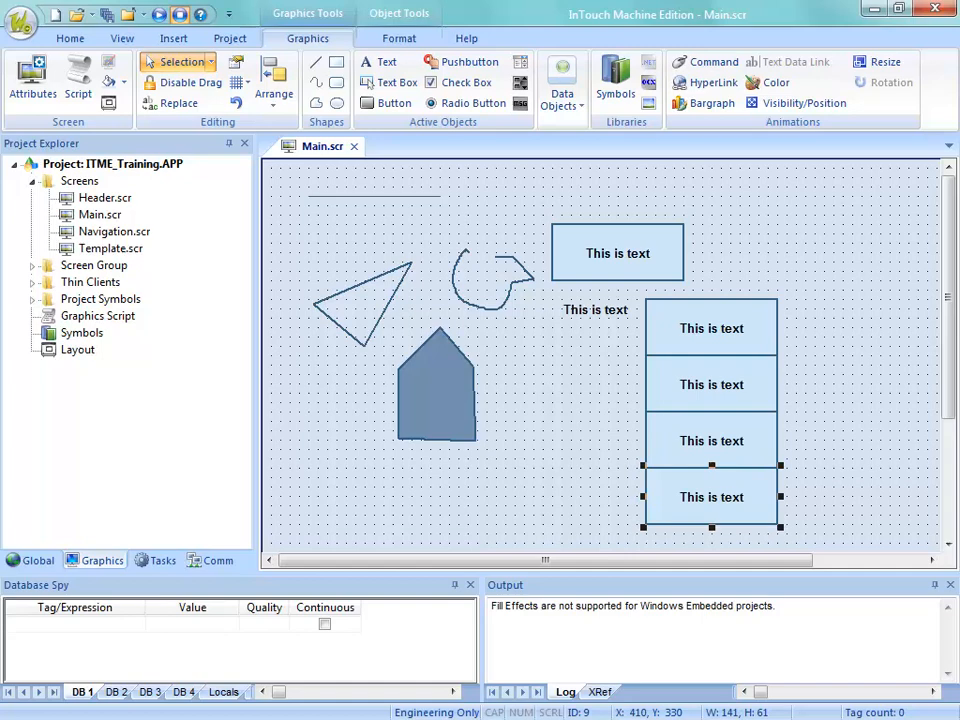
key(Delete)
click(720, 441)
click(720, 385)
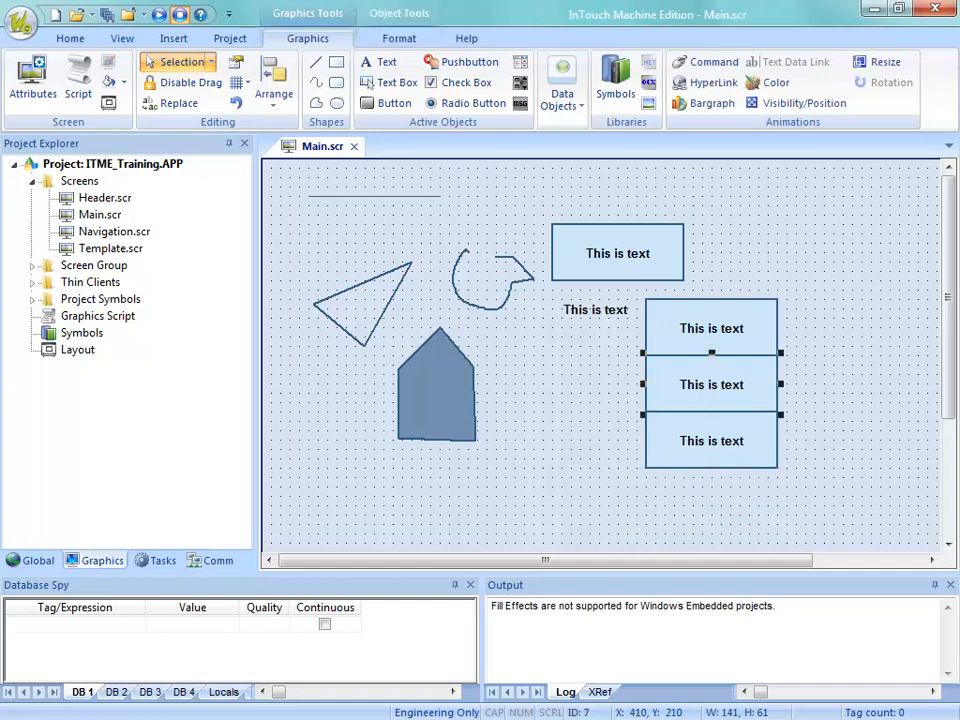
key(Delete)
key(Delete)
key(Delete)
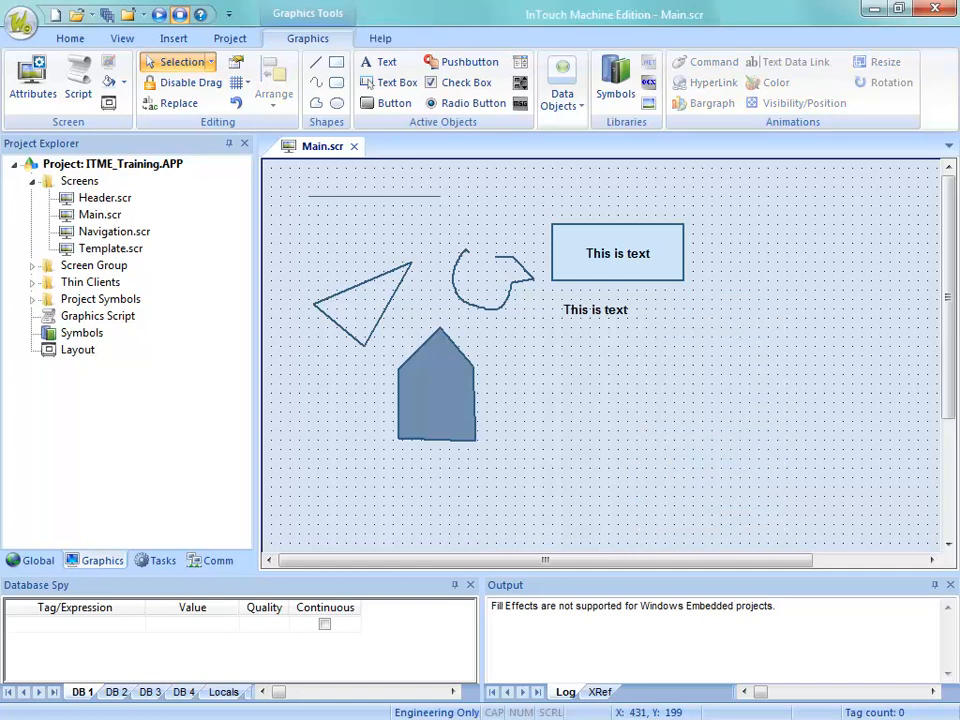
- Review the bordered rectangle's object properties and caption settings, such as font, alignment, Multiline and Wrap Text
double_click(612, 250)
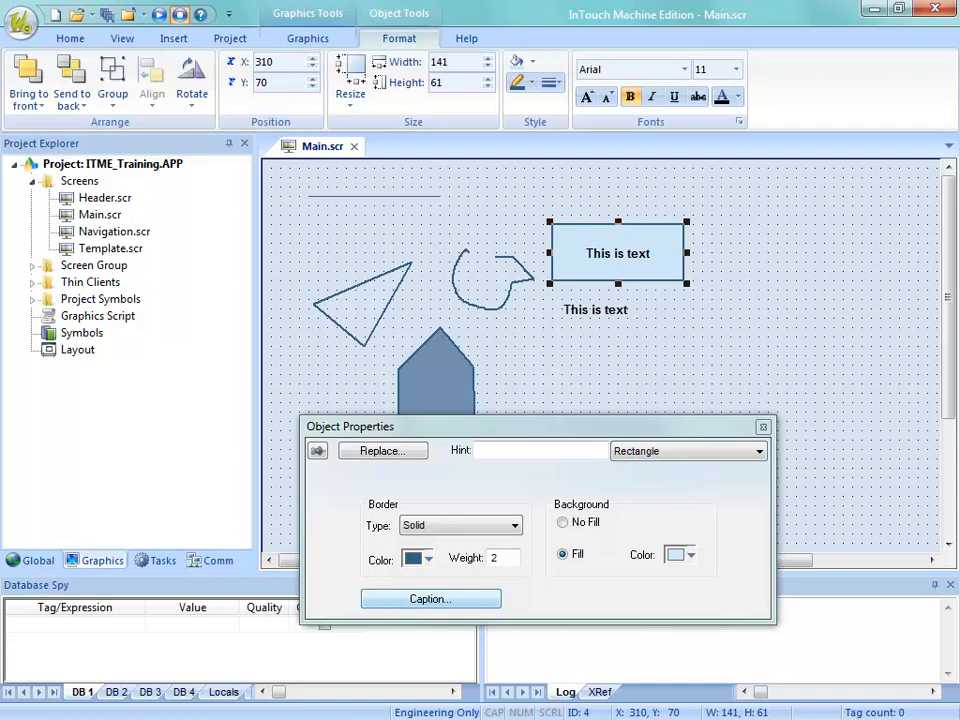
click(430, 598)
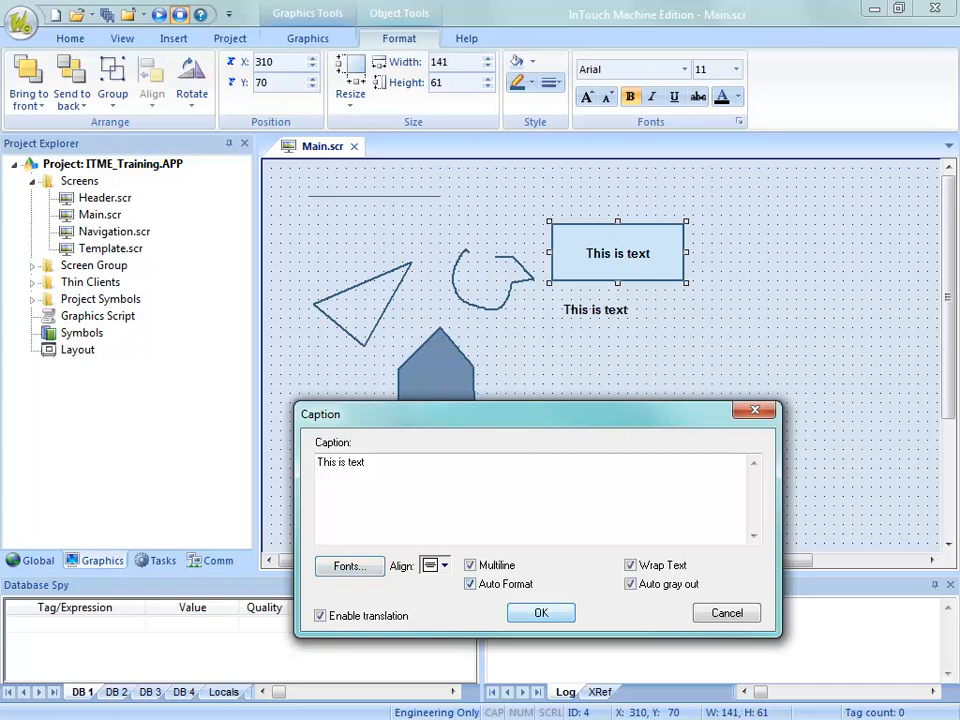
click(541, 613)
click(764, 427)
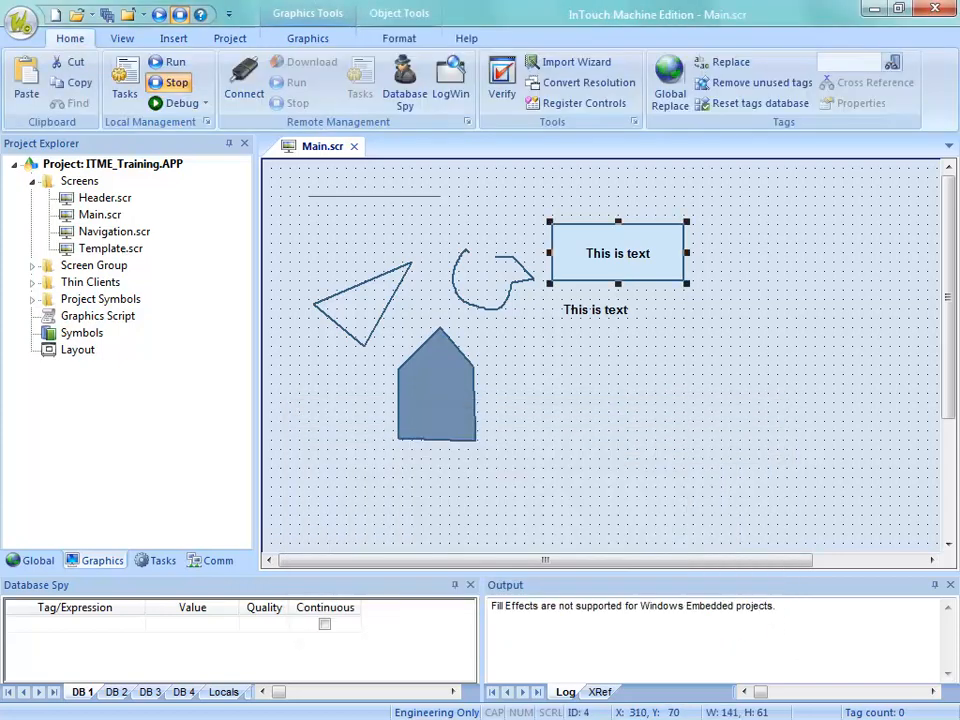
- Move the bordered rectangle to about X 290, Y 30 and bring the borderless text up just beneath it
drag(618, 253, 599, 215)
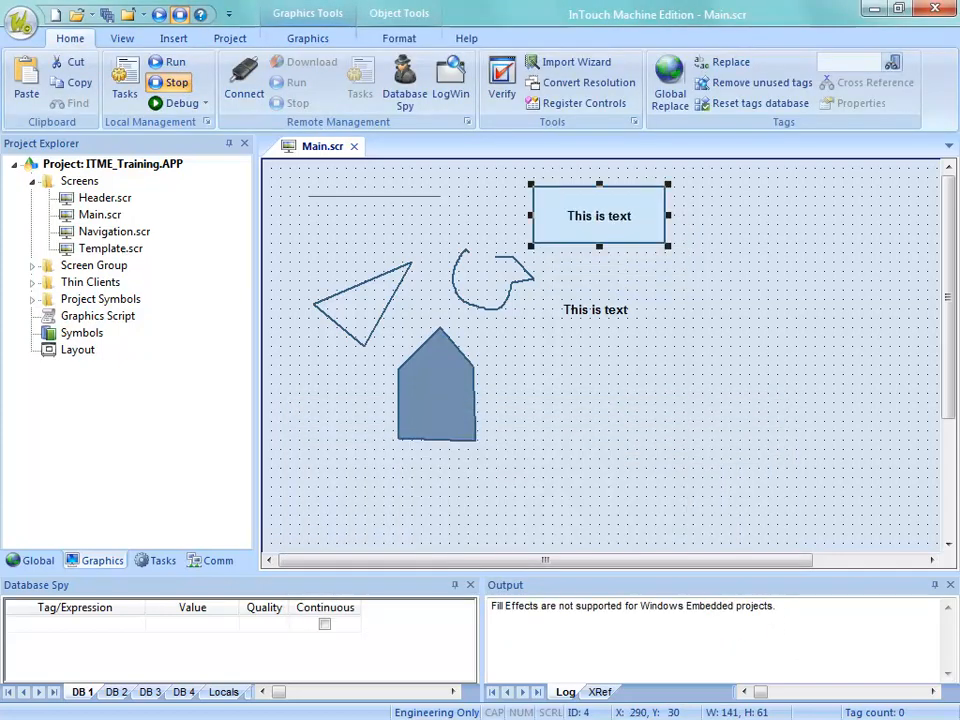
drag(596, 309, 587, 281)
click(543, 257)
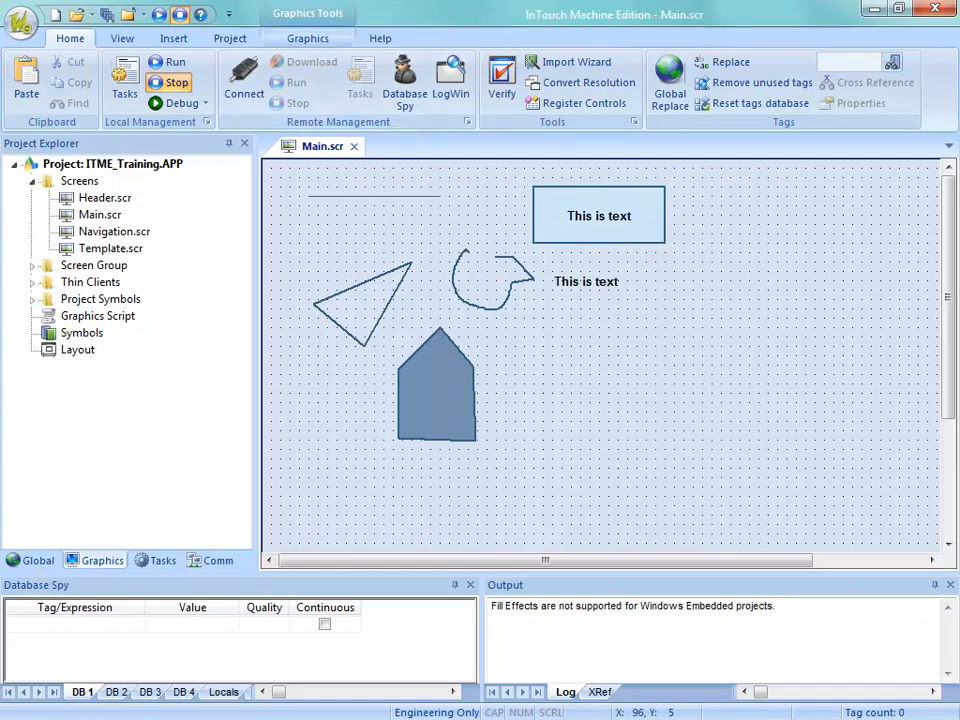
- Draw a rounded rectangle about 141 wide and 71 high below the borderless text, and increase the rounding of its corners
click(307, 38)
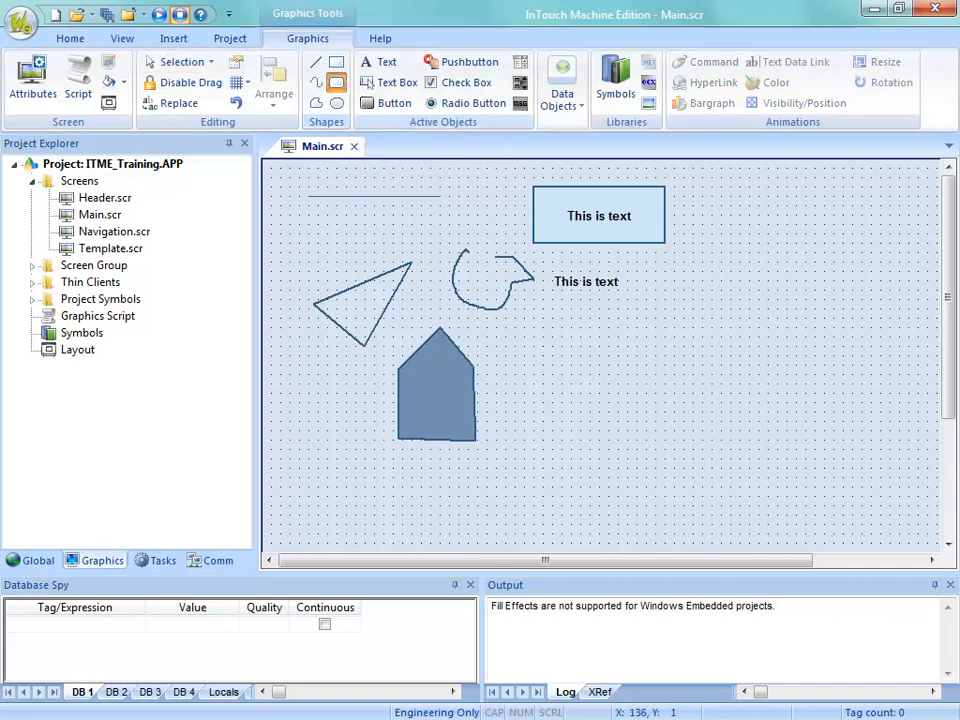
click(336, 82)
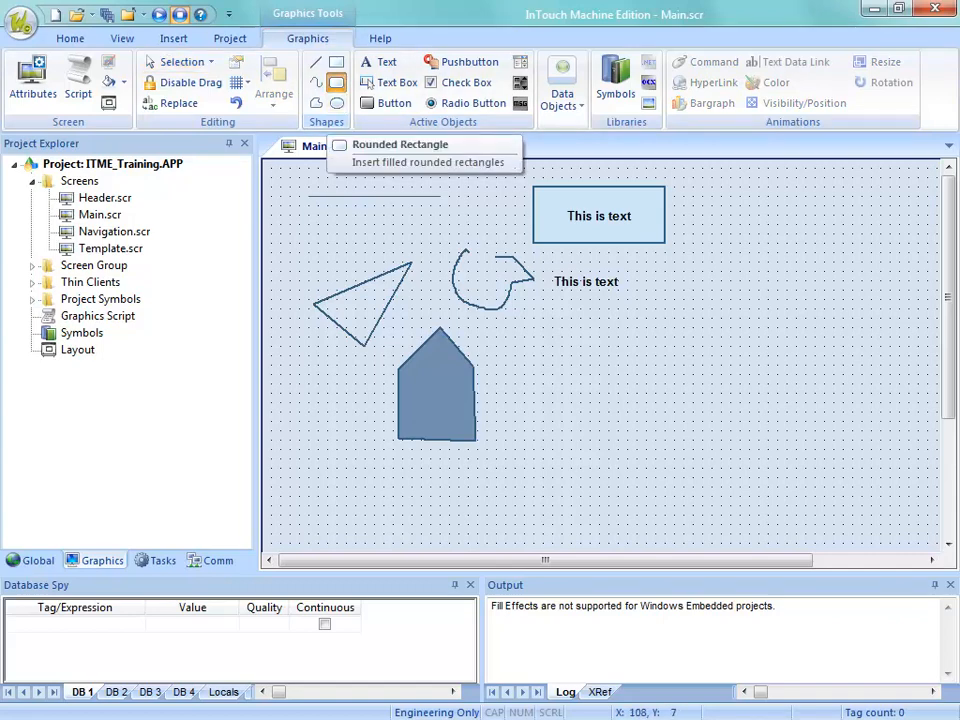
drag(541, 307, 677, 377)
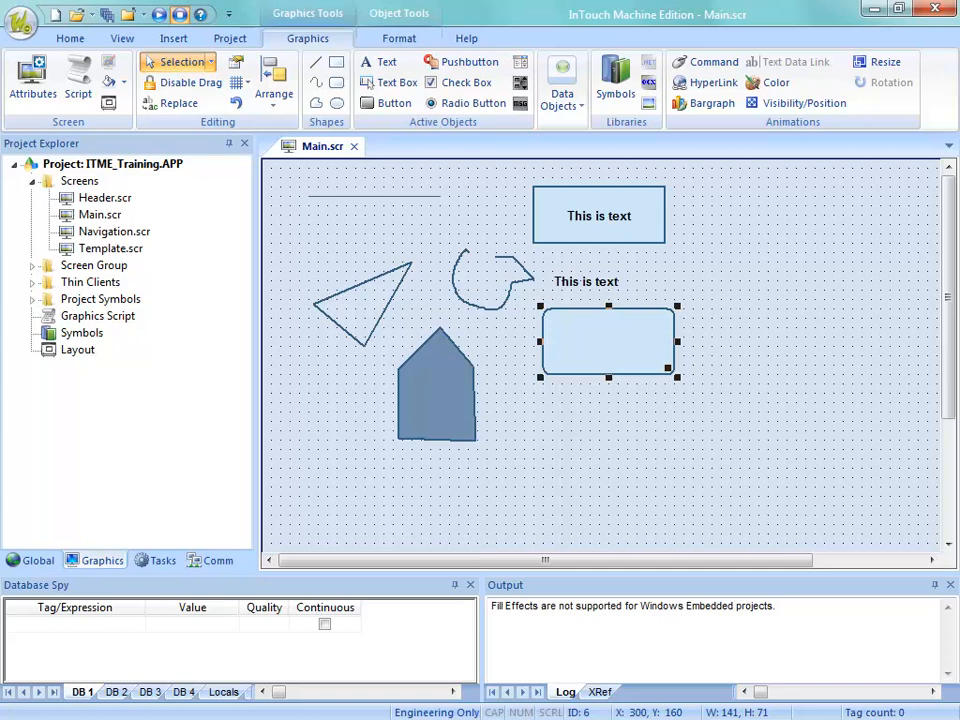
drag(668, 368, 656, 356)
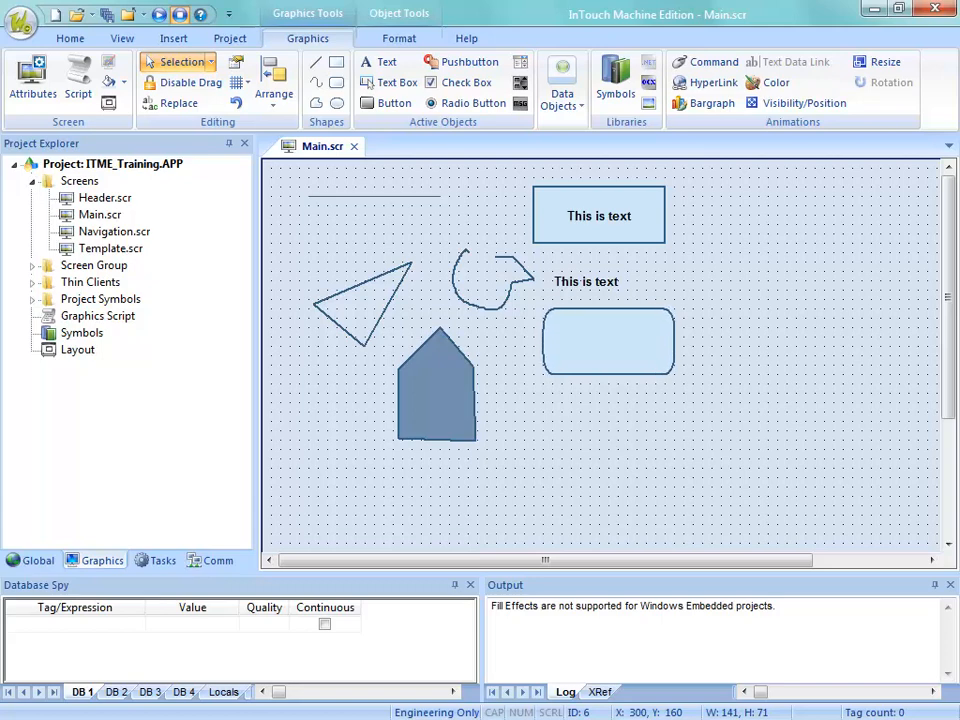
key(Escape)
click(639, 350)
click(647, 396)
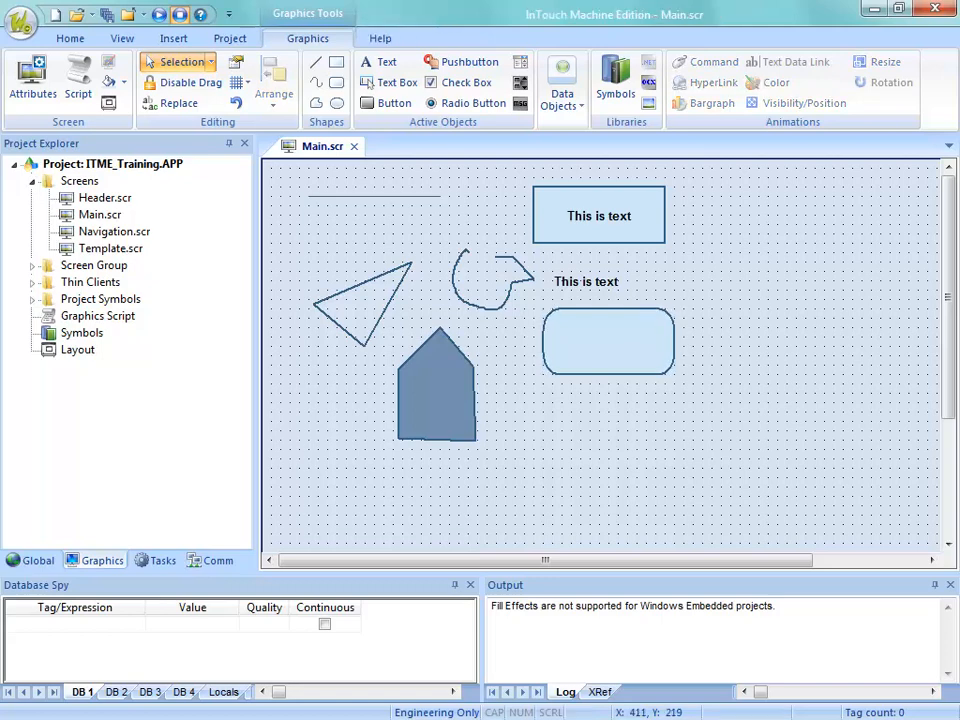
- Draw a rectangle beside the rounded one and overlap its top with a copy of the rounded rectangle about 121 wide, at about X 480, Y 120
click(336, 62)
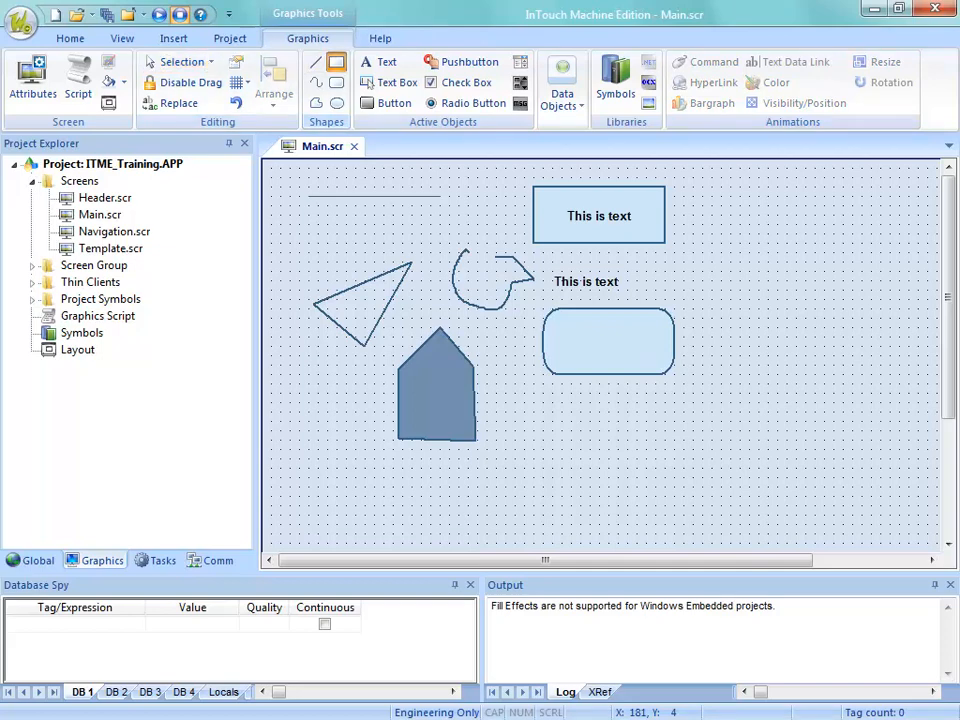
mouse_move(711, 299)
mouse_down()
mouse_move(759, 394)
mouse_move(824, 411)
mouse_up()
click(640, 345)
drag(640, 345, 790, 336)
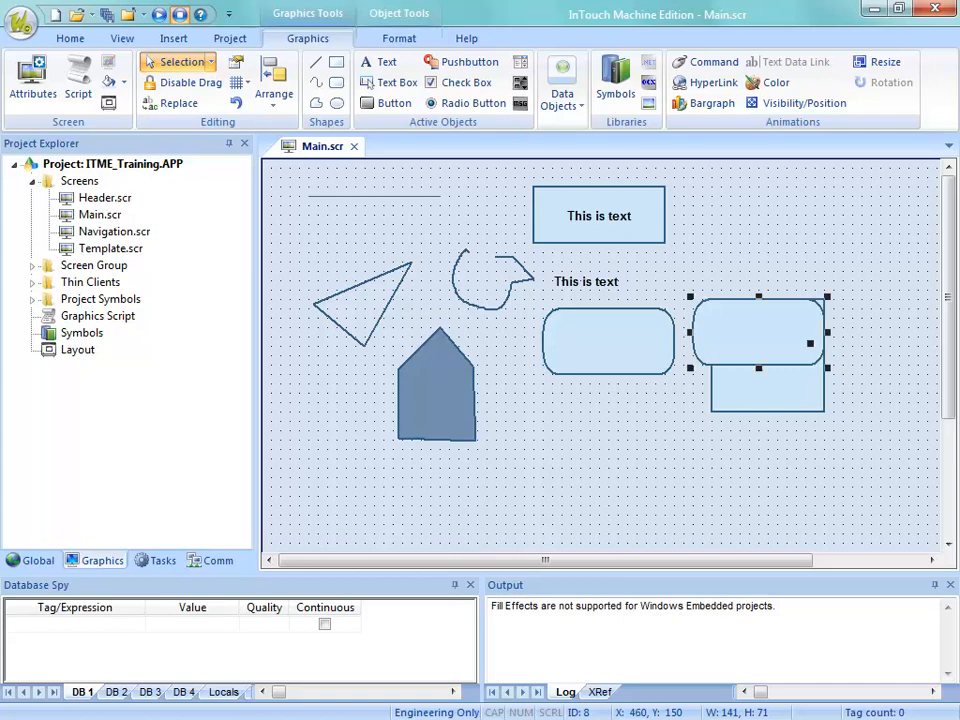
drag(690, 332, 710, 332)
drag(768, 368, 766, 325)
key(Escape)
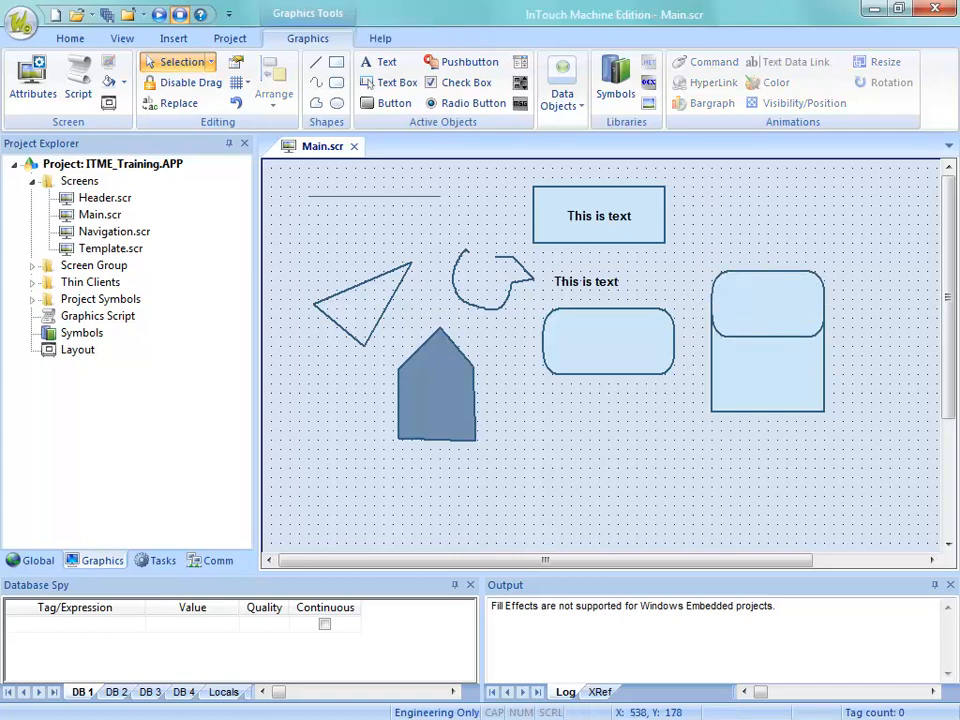
- Fill the rounded rectangle overlapping the plain rectangle with the same grey-blue shade as the house-shaped polygon
double_click(810, 315)
click(691, 555)
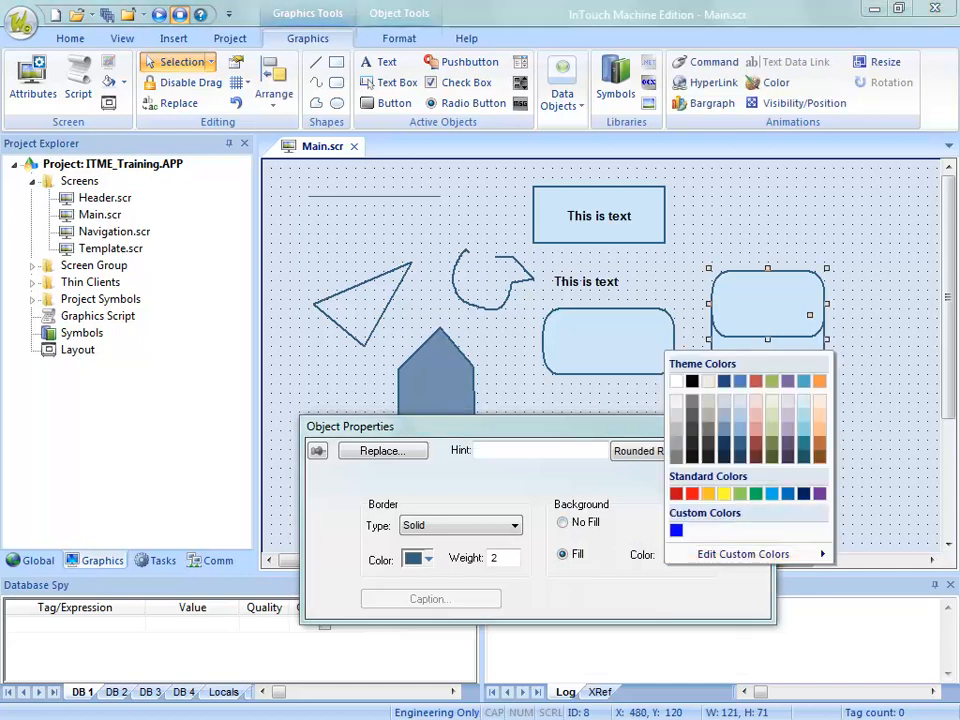
click(724, 429)
click(763, 426)
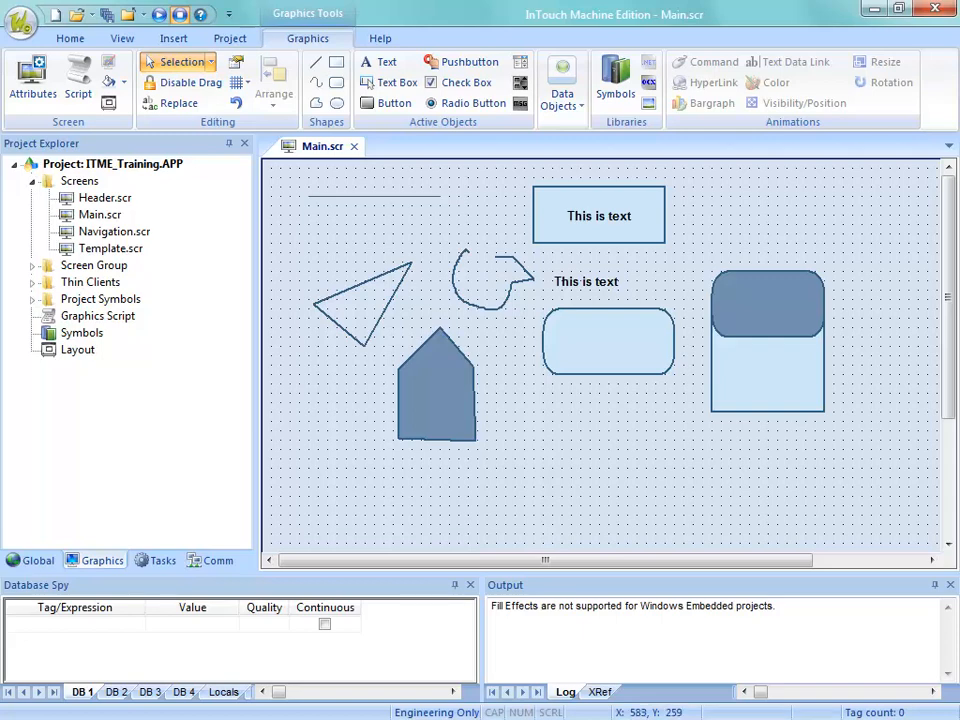
- Delete the overlapping rounded rectangle copy and the plain rectangle beneath it
click(755, 318)
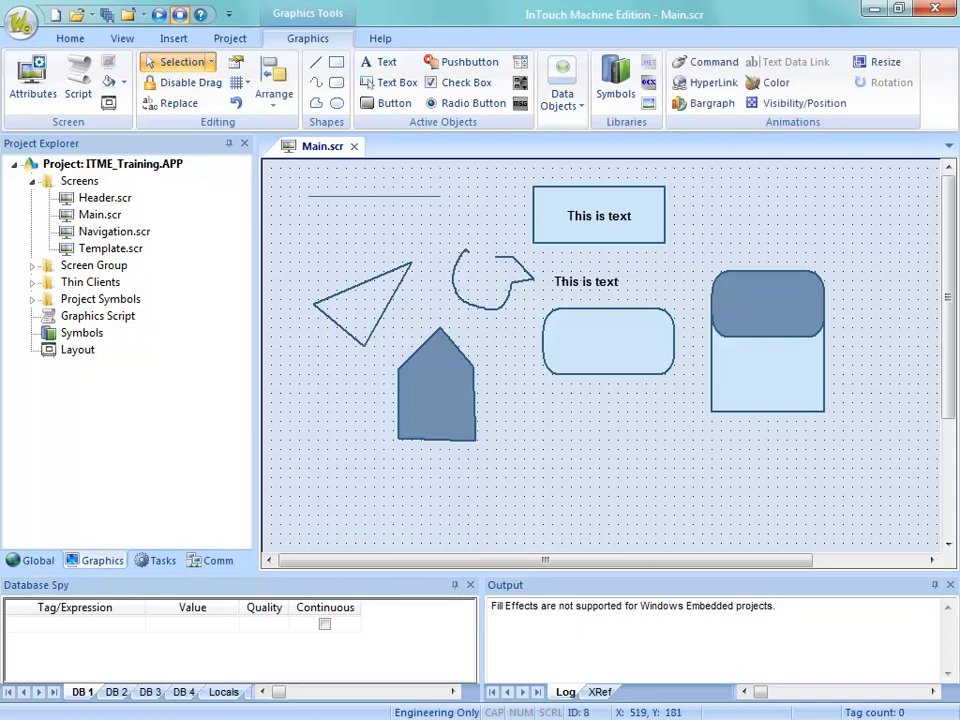
key(Delete)
key(Delete)
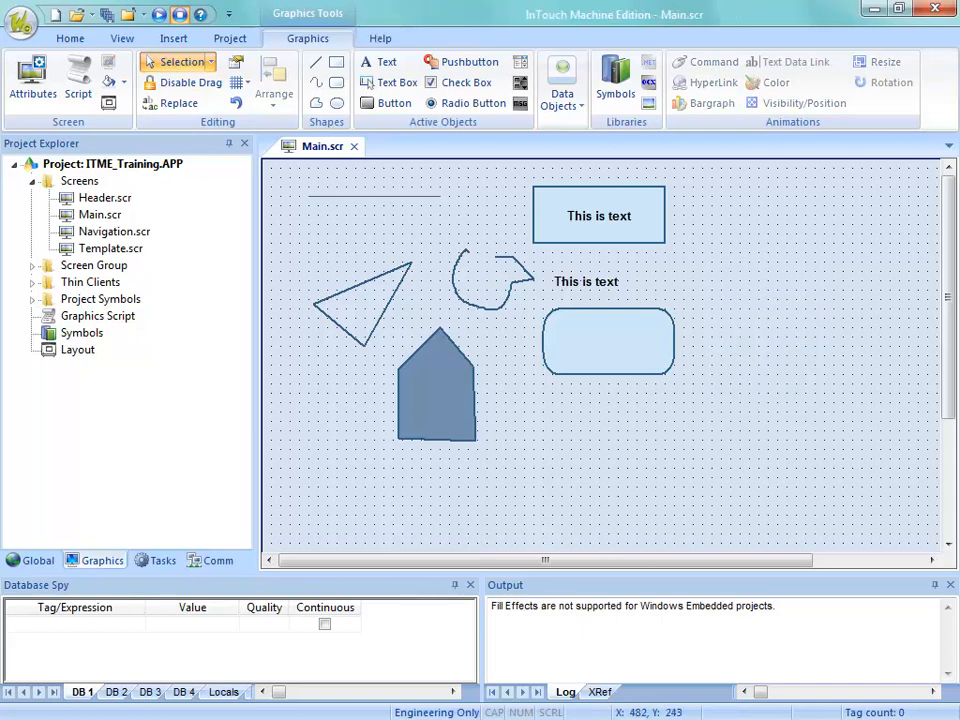
- Increase the corner rounding of the remaining rounded rectangle until its ends are semicircular
double_click(610, 352)
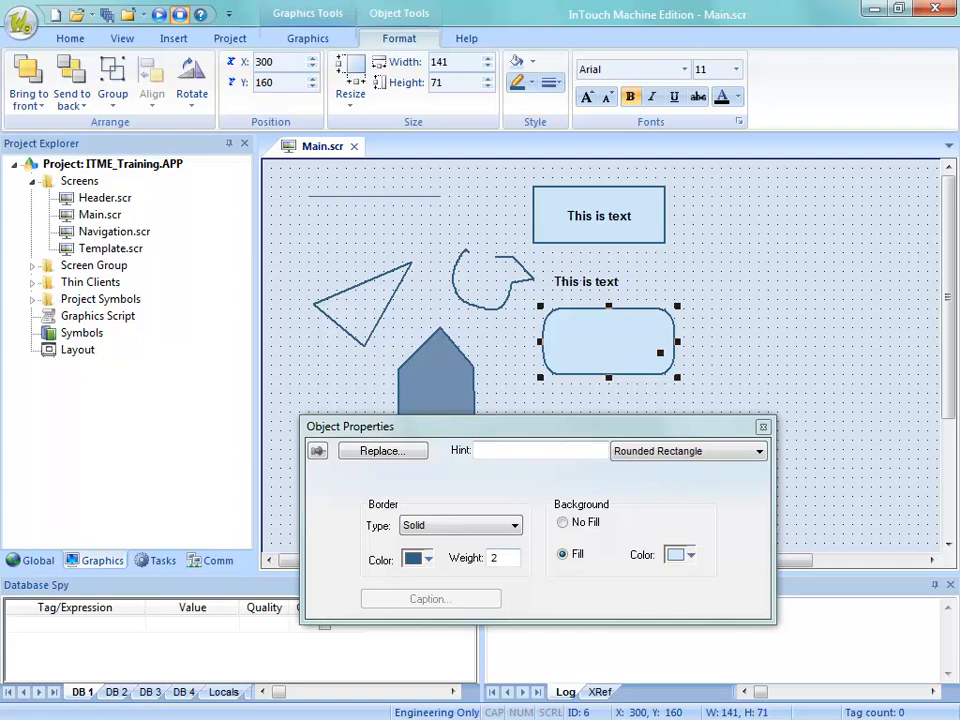
drag(660, 352, 653, 352)
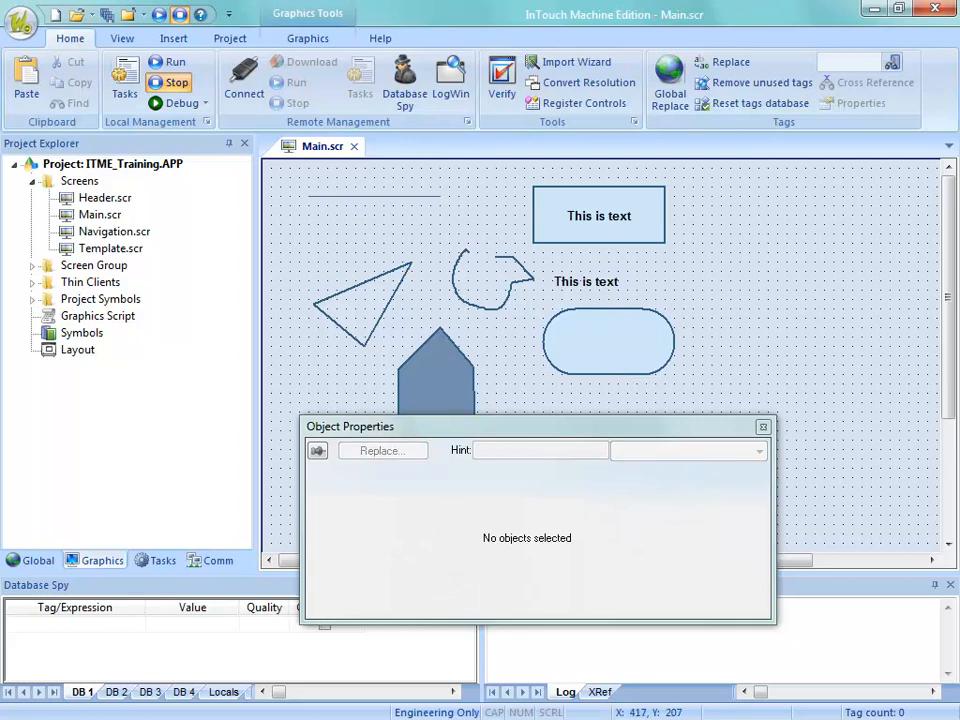
click(609, 351)
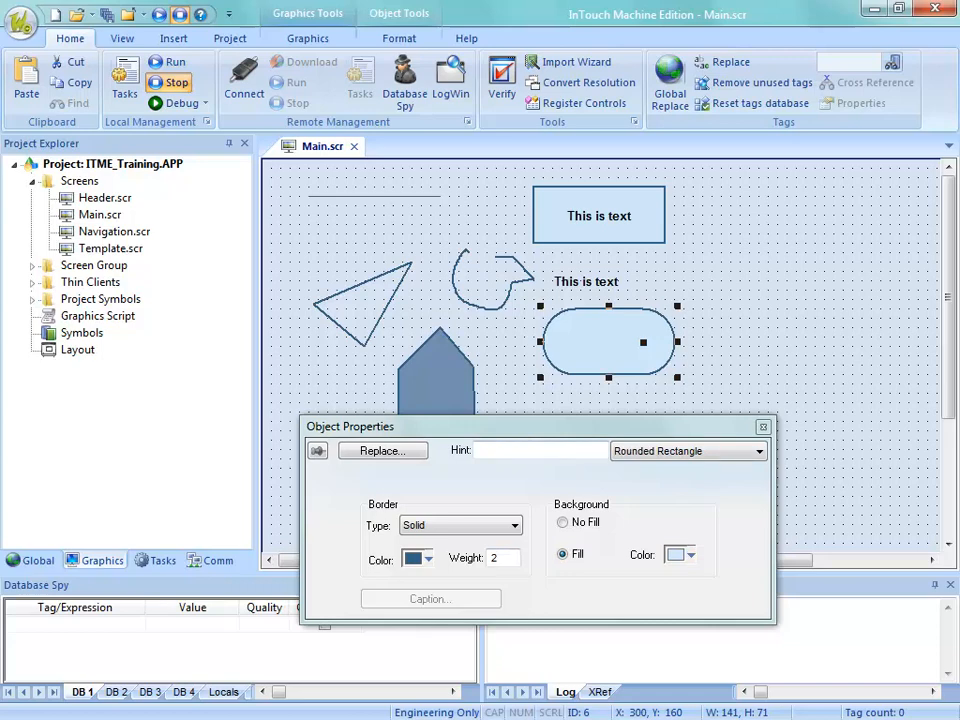
- Bring the borderless text to the front and move it to about X 320, Y 110, between the rectangle and the rounded rectangle
click(586, 282)
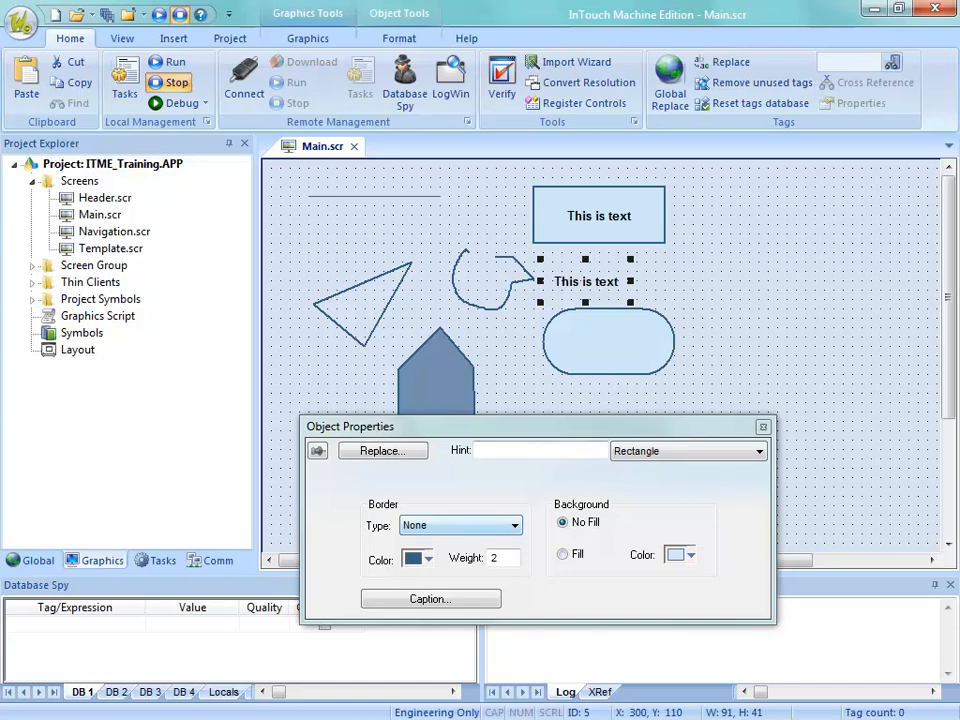
drag(586, 282, 614, 291)
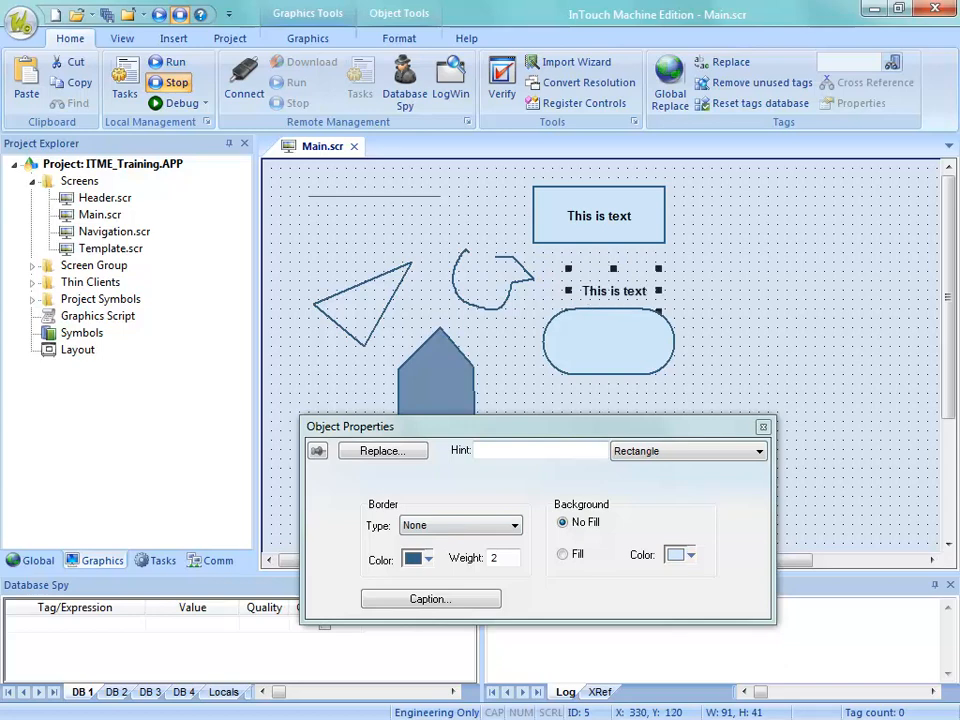
right_click(612, 292)
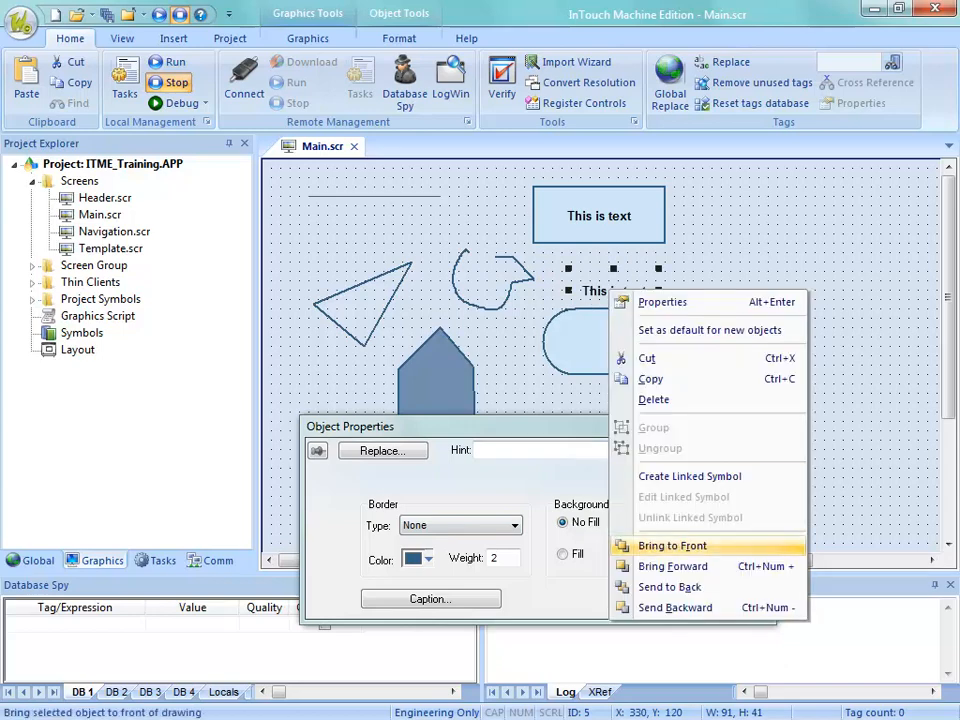
click(672, 546)
mouse_move(614, 291)
mouse_down()
mouse_move(604, 340)
mouse_move(614, 340)
mouse_move(612, 284)
mouse_up()
click(618, 289)
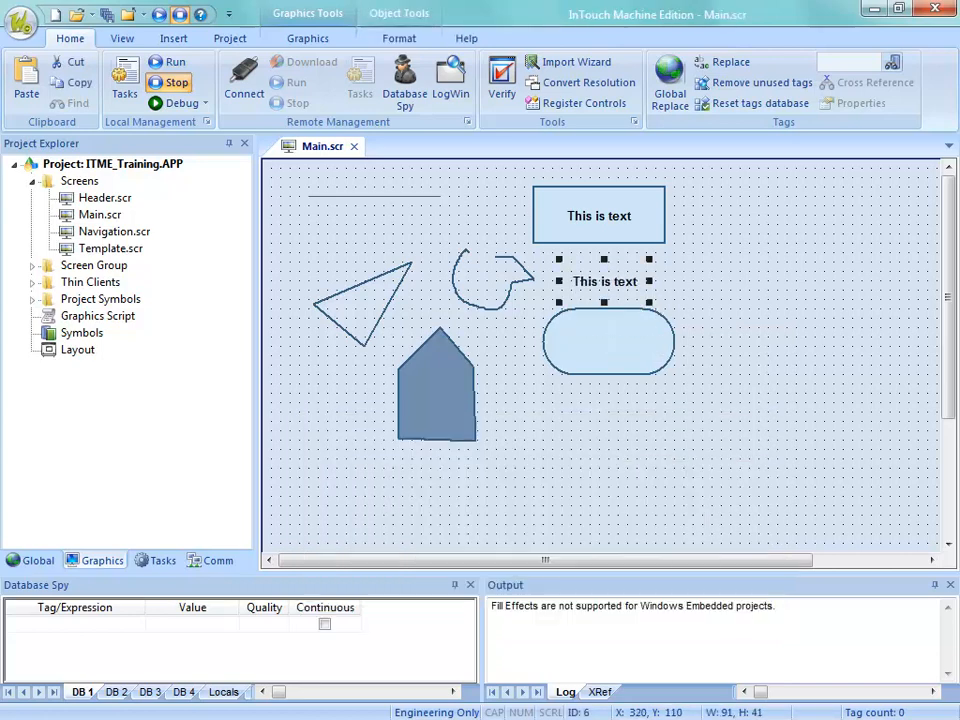
click(733, 297)
- Draw an ellipse about 131 wide and 71 high below the rounded rectangle, at about X 320, Y 270
click(307, 38)
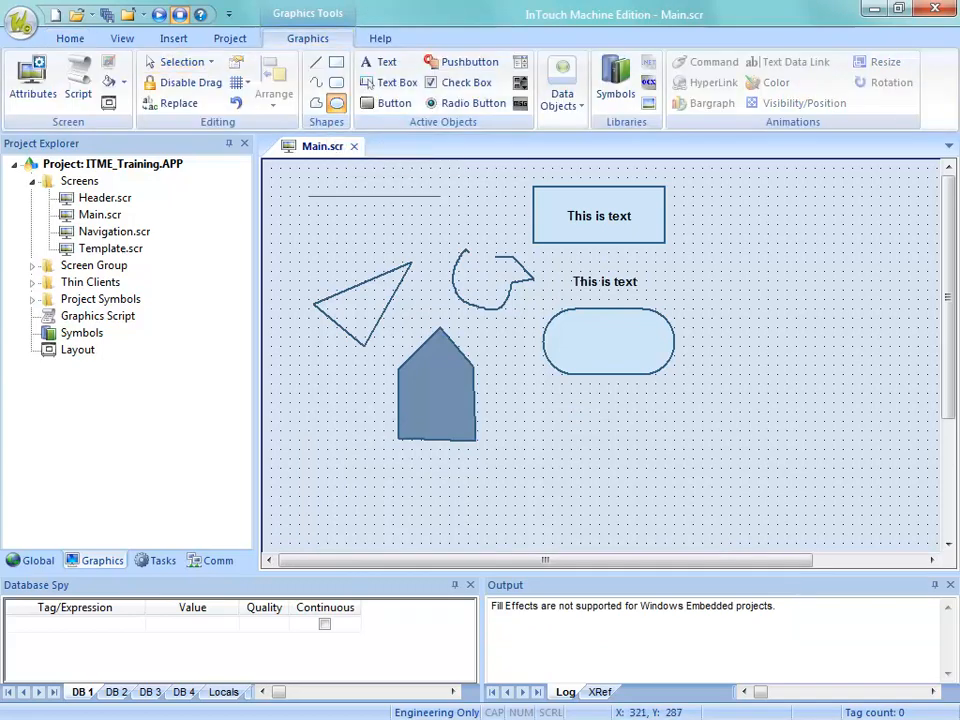
drag(558, 409, 687, 480)
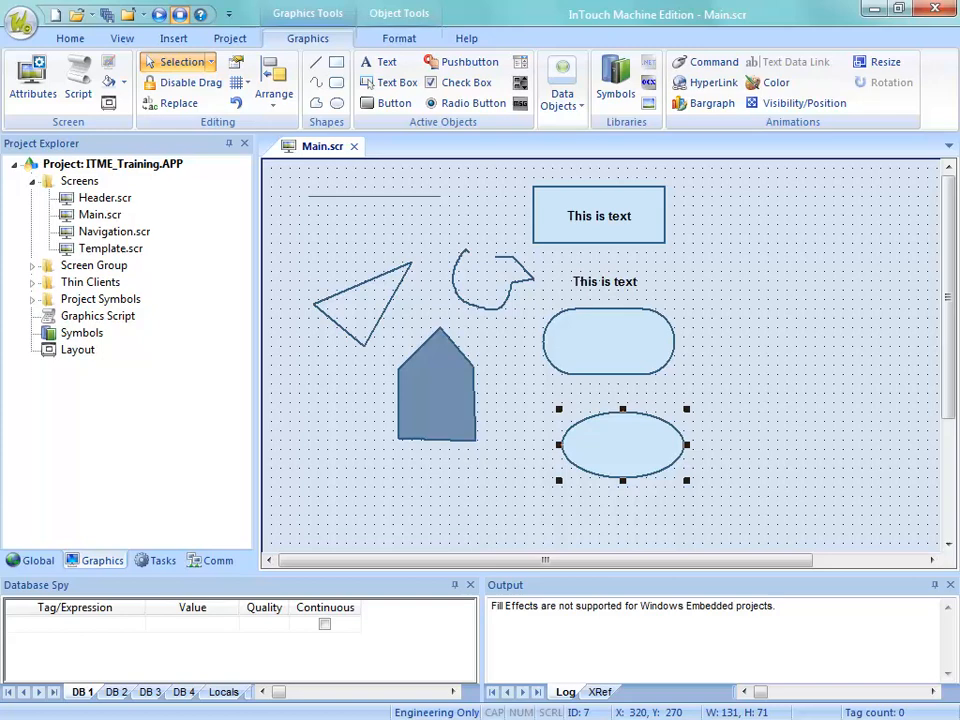
click(735, 450)
- Shorten the ellipse slightly from its lower edge and review its border and background properties
click(639, 453)
mouse_move(687, 445)
mouse_down()
mouse_move(618, 445)
mouse_move(684, 445)
mouse_up()
click(724, 443)
click(622, 449)
mouse_move(622, 479)
mouse_down()
mouse_move(622, 507)
mouse_move(622, 471)
mouse_up()
double_click(616, 453)
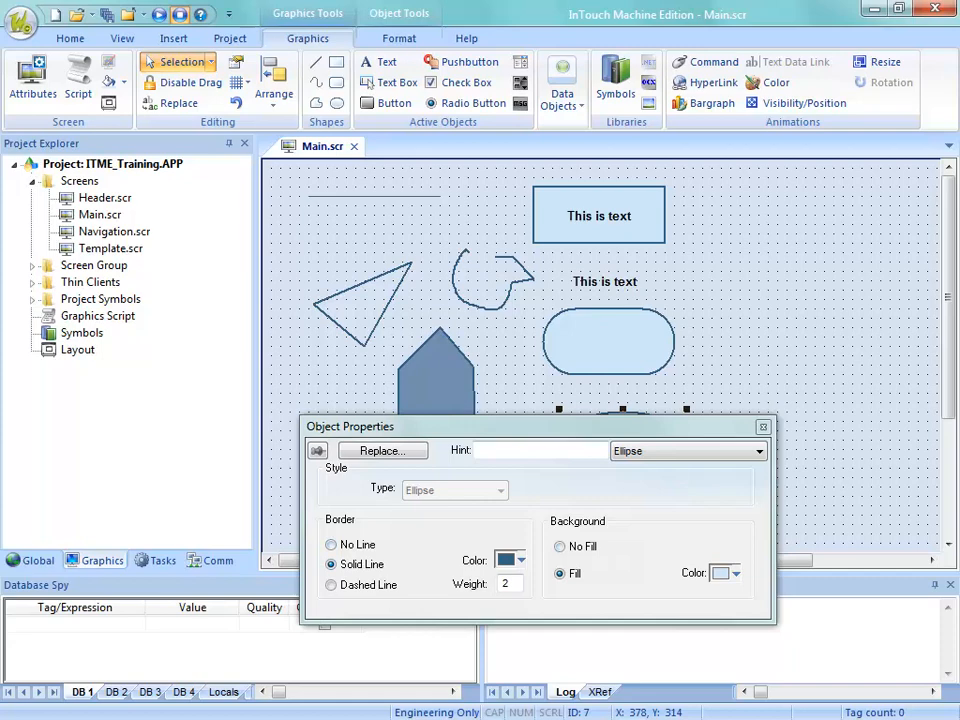
click(735, 318)
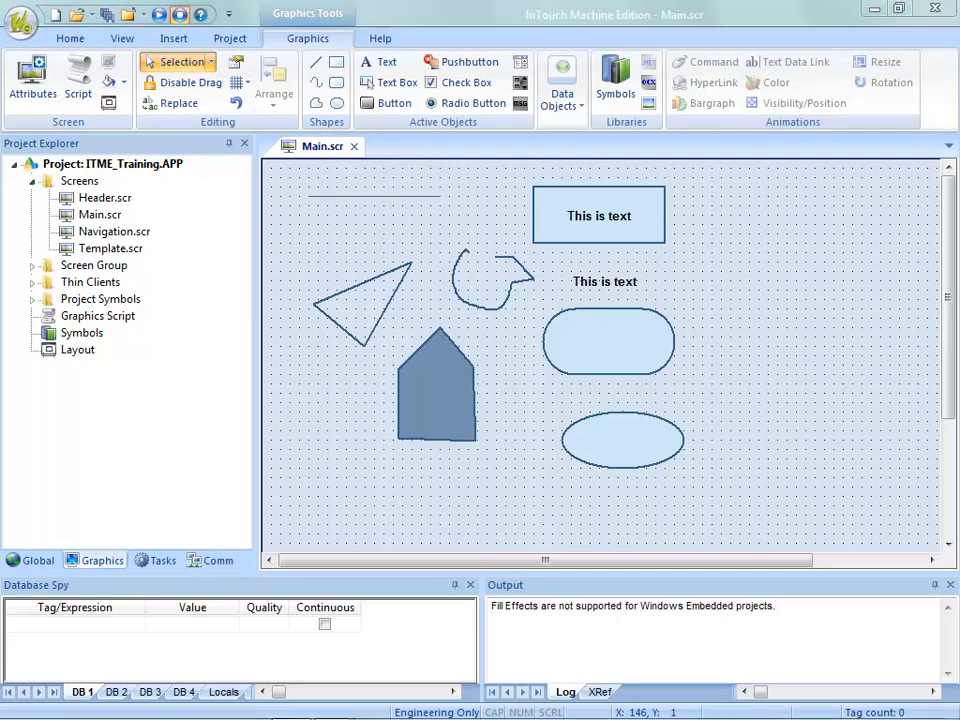
- Switch to Paint and draw a green lightning bolt about 176 × 75 px on the blank canvas
mouse_move(510, 0)
mouse_down()
mouse_move(560, 0)
mouse_move(547, 0)
mouse_move(465, 194)
mouse_move(482, 112)
mouse_up()
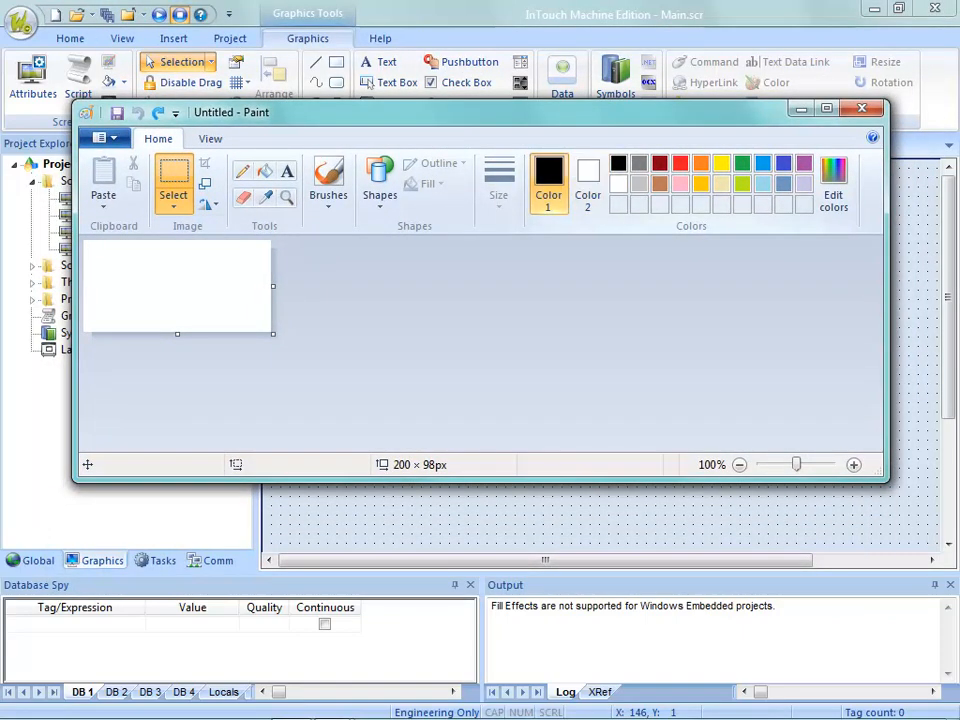
click(742, 164)
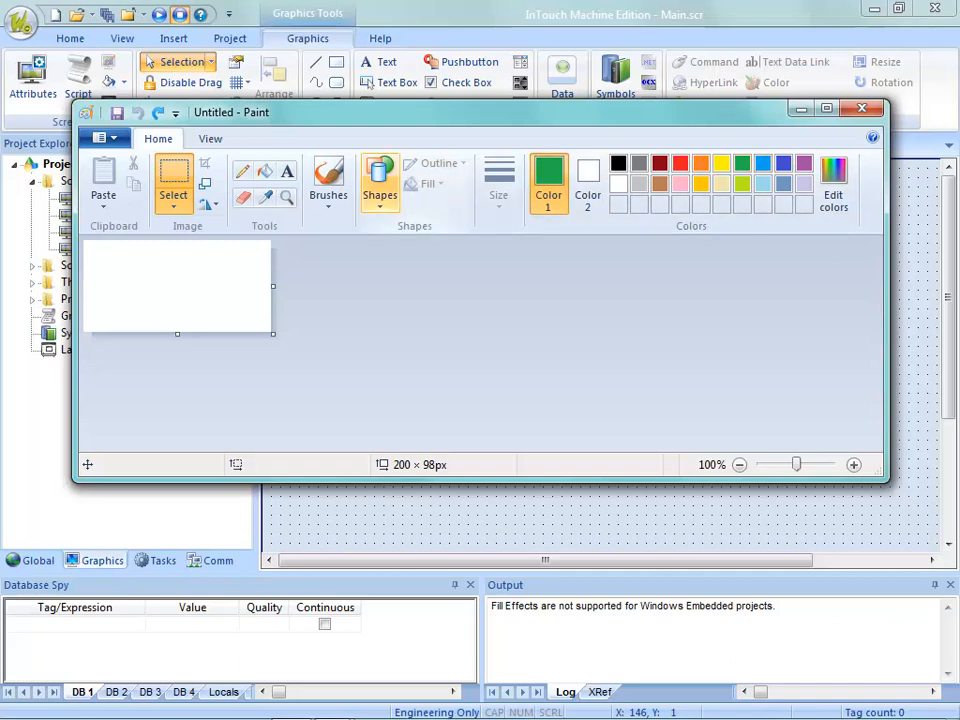
click(380, 185)
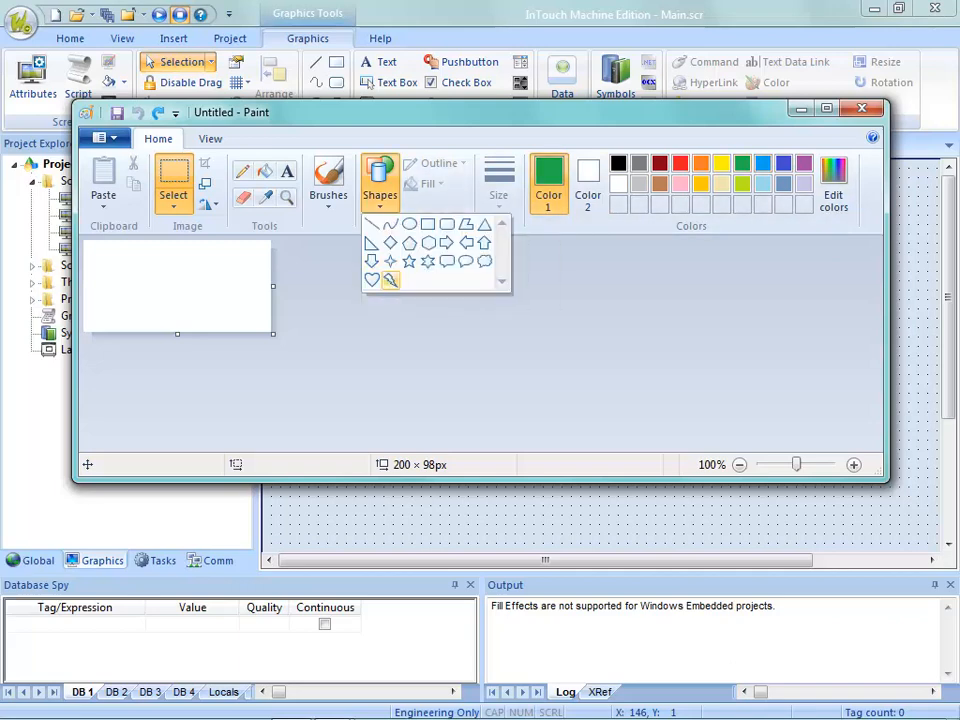
click(390, 280)
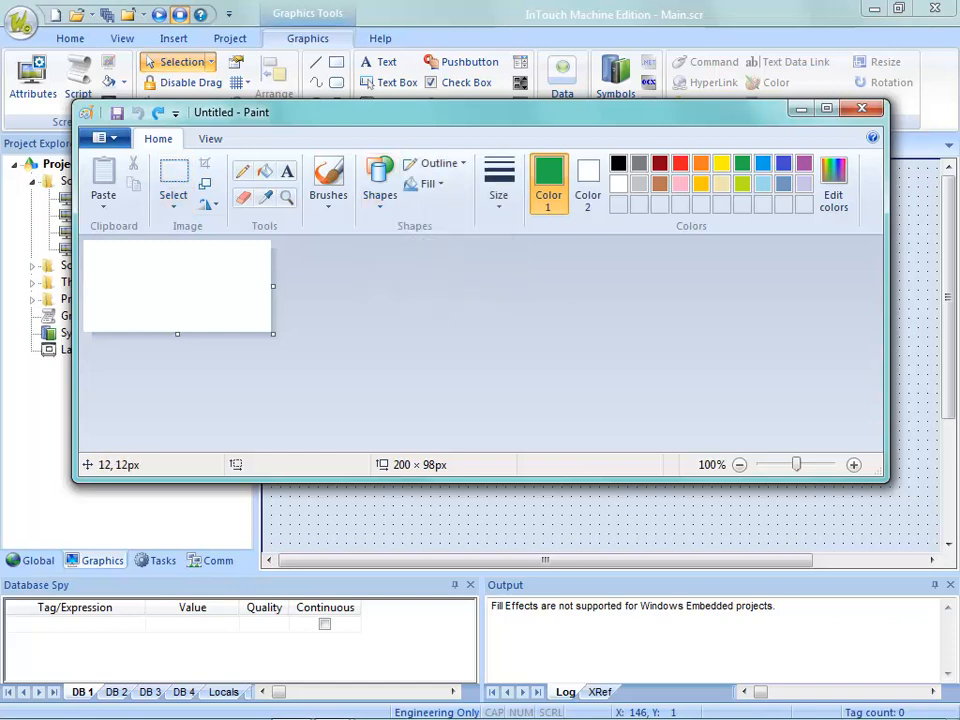
drag(95, 253, 272, 326)
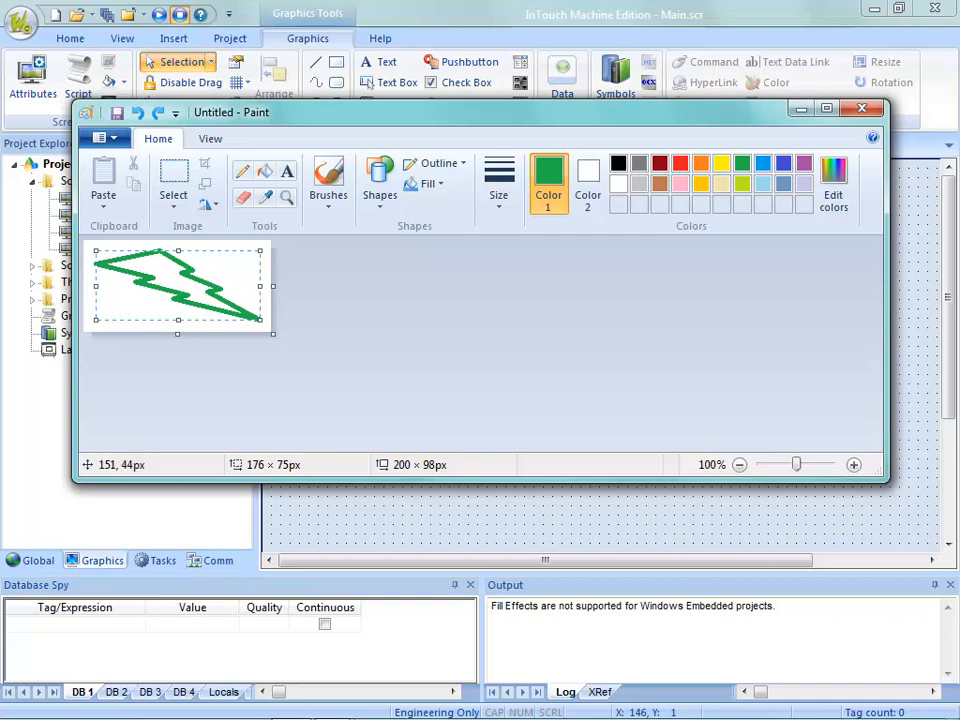
- Copy the entire lightning bolt picture to the clipboard and move Paint out of the way
click(173, 203)
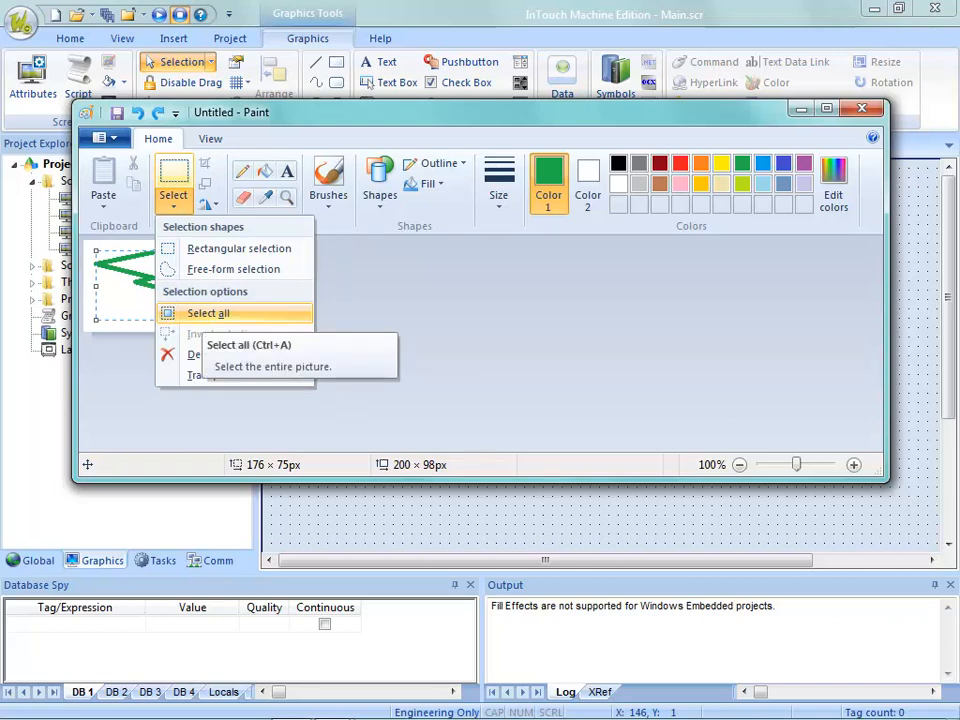
click(208, 313)
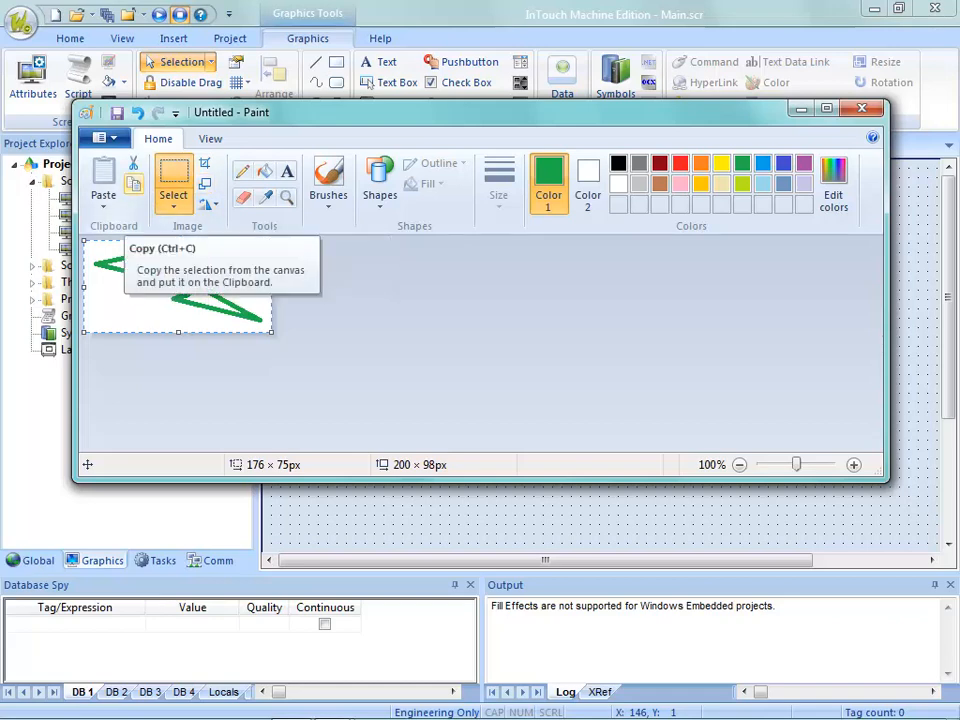
click(134, 183)
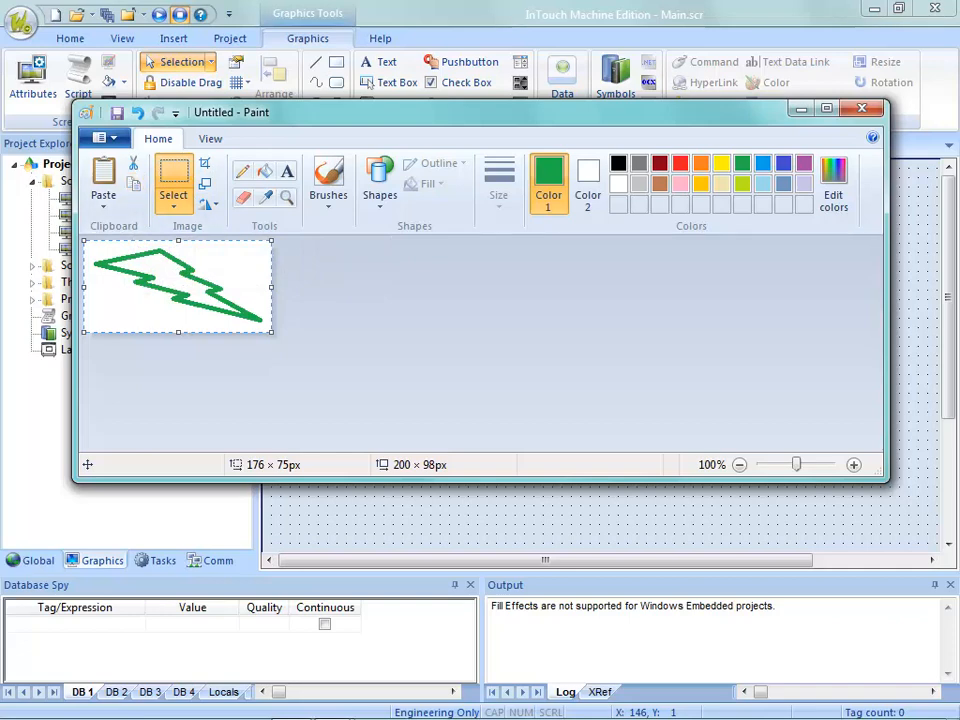
drag(602, 112, 640, 0)
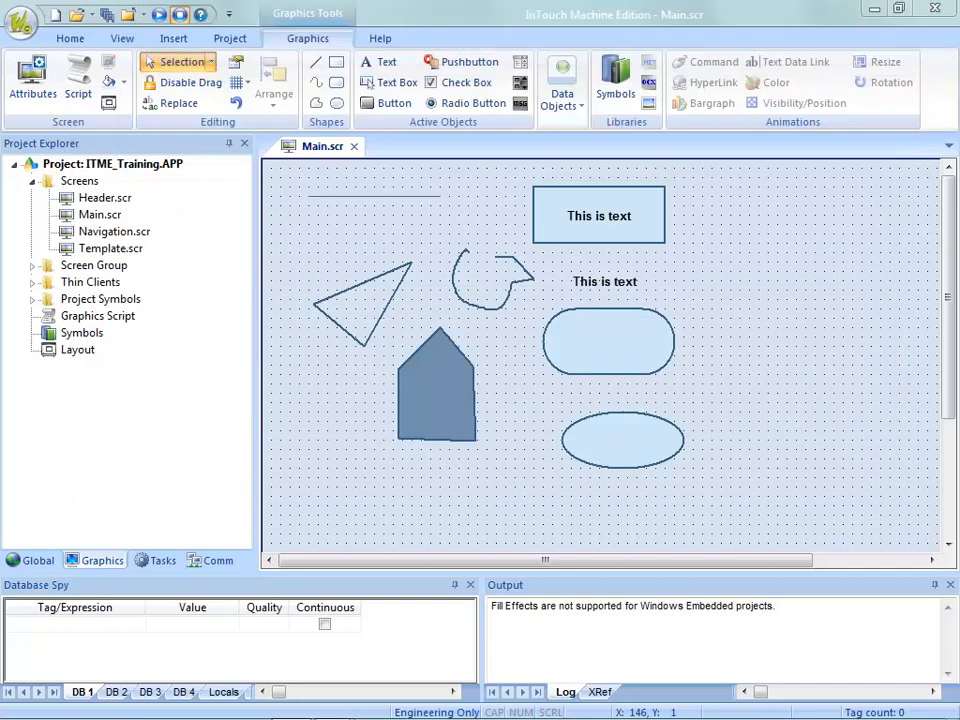
- Paste the copied picture onto the Main screen in InTouch Machine Edition and place it at about X 450, Y 30
right_click(697, 259)
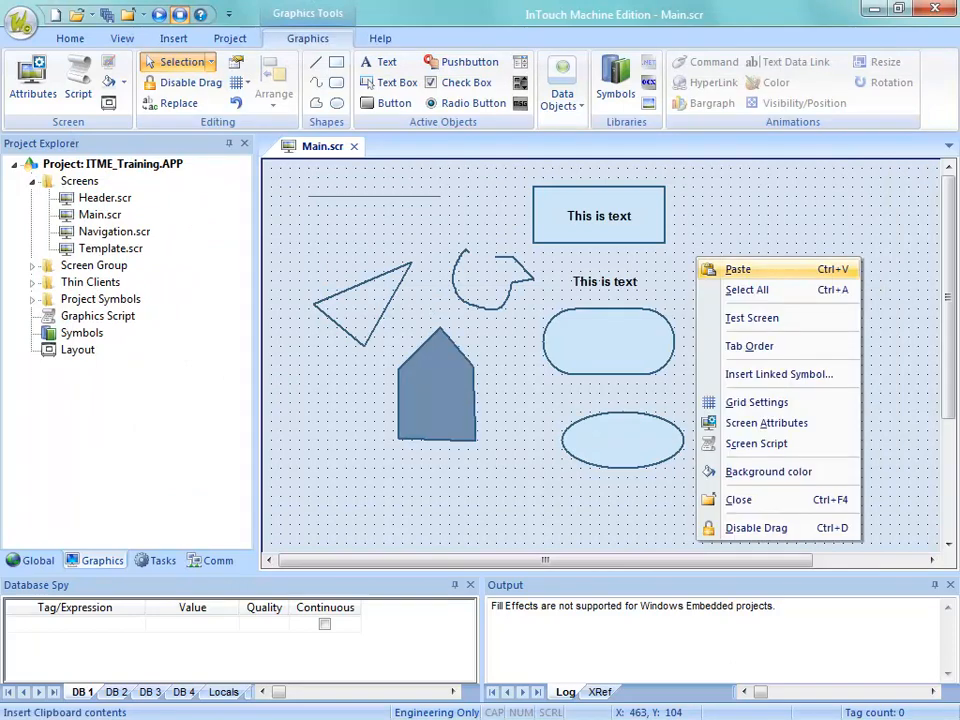
click(740, 269)
drag(356, 206, 774, 230)
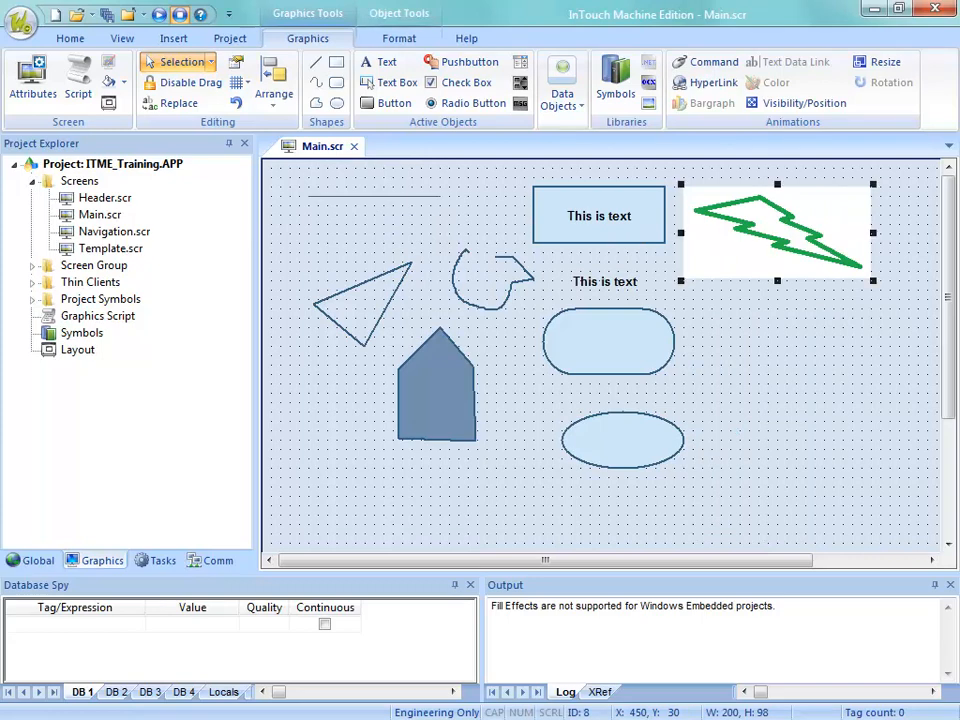
- Inspect the pasted picture's link file name and set its Transparent Color to Tracker
double_click(765, 232)
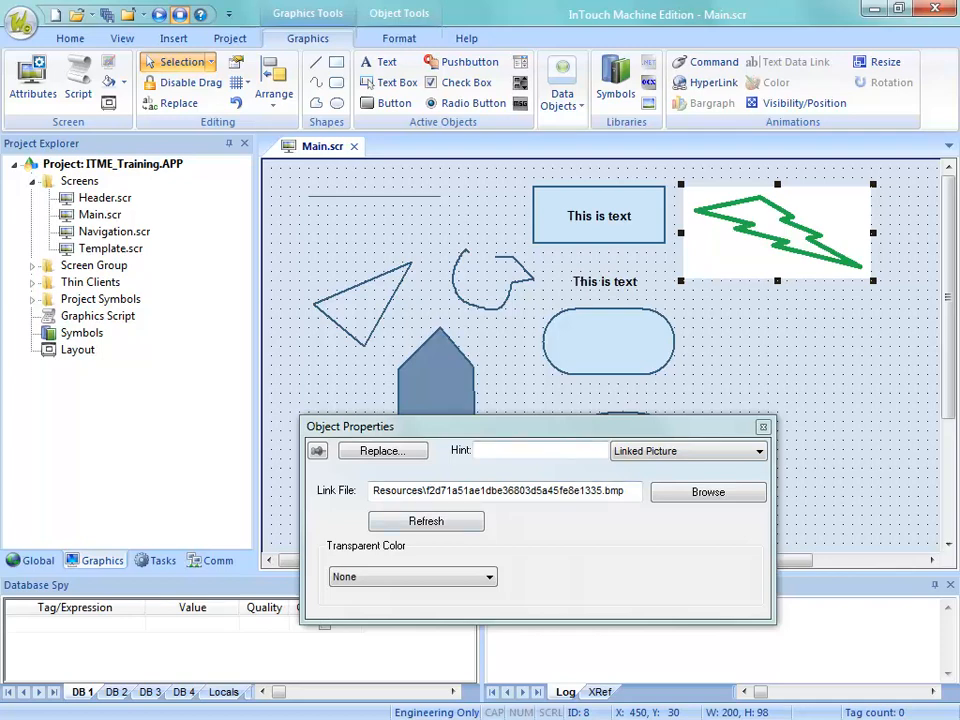
drag(603, 490, 427, 490)
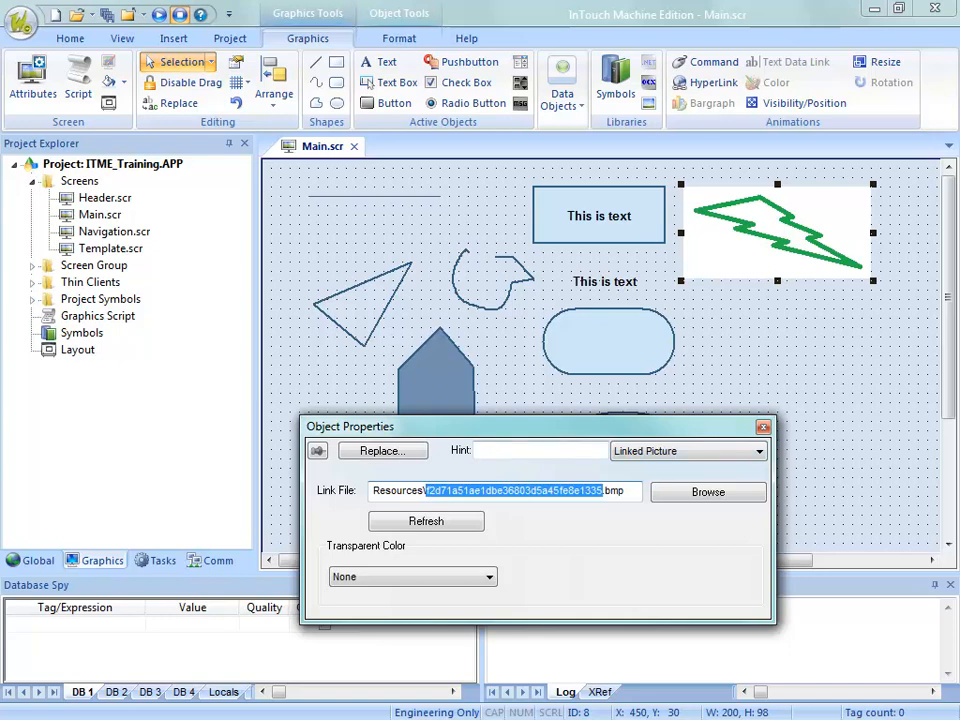
click(412, 576)
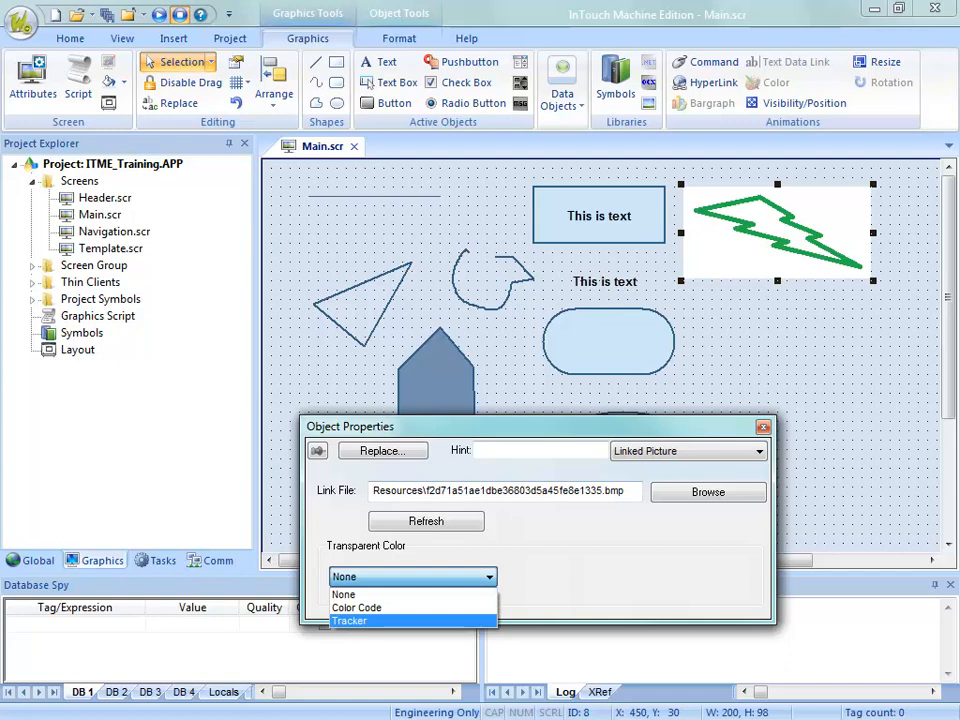
click(412, 620)
click(840, 330)
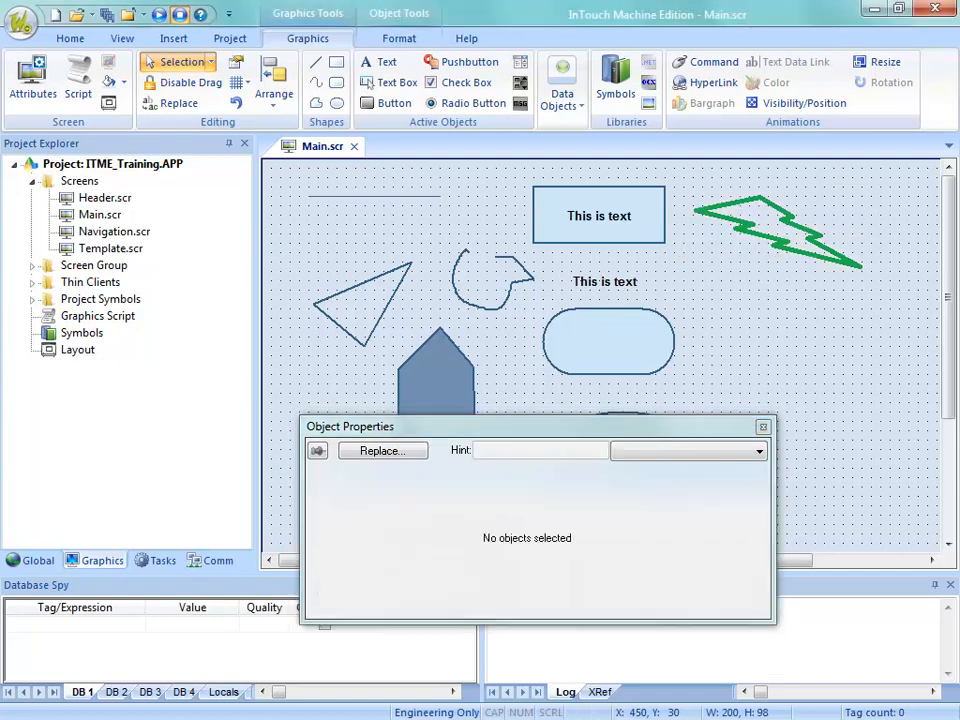
click(857, 265)
click(840, 330)
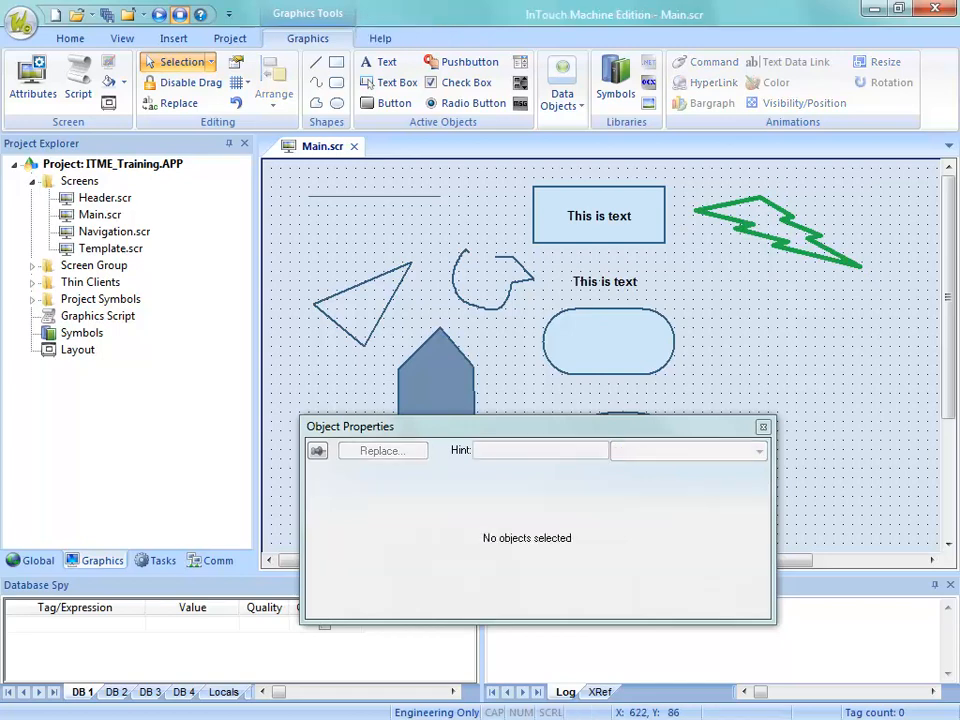
- Switch the lightning bolt picture's Transparent Color to None and back to Tracker
click(787, 245)
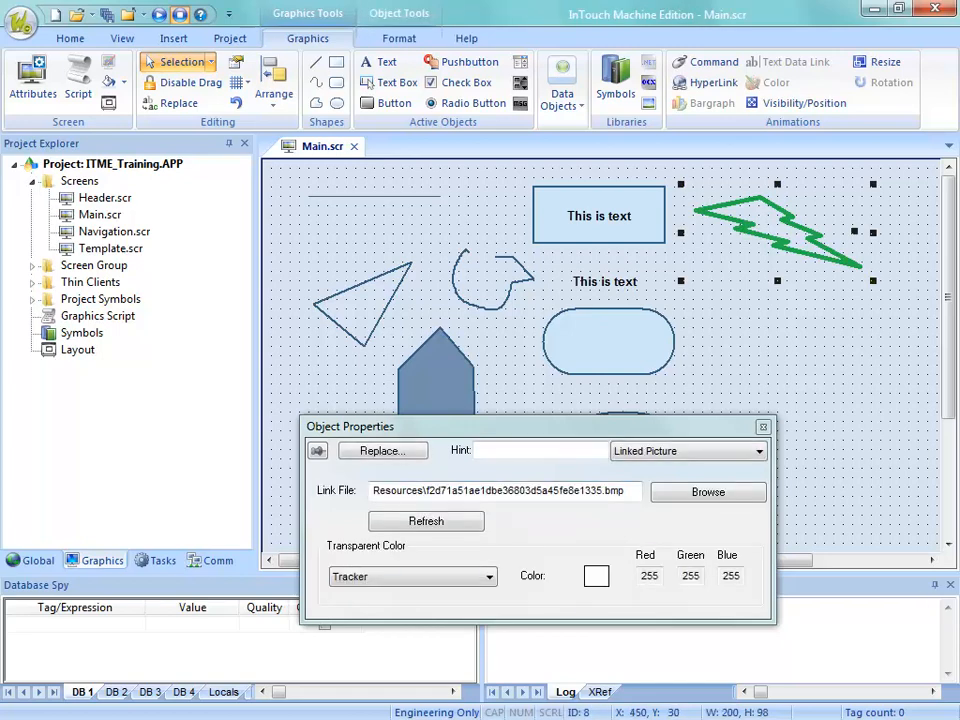
click(489, 577)
click(390, 595)
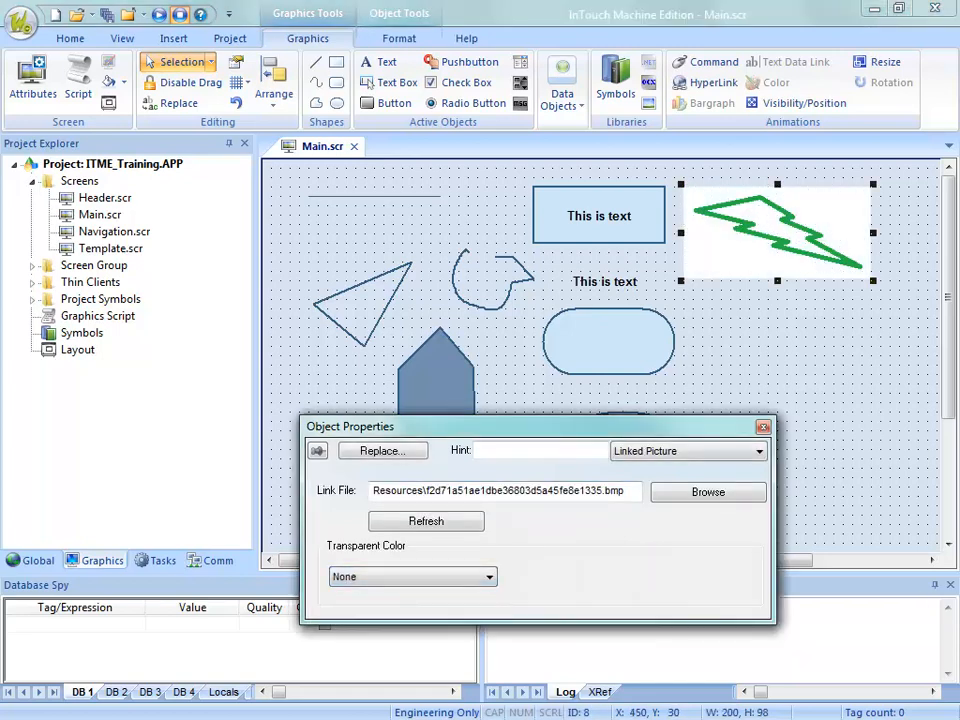
click(489, 577)
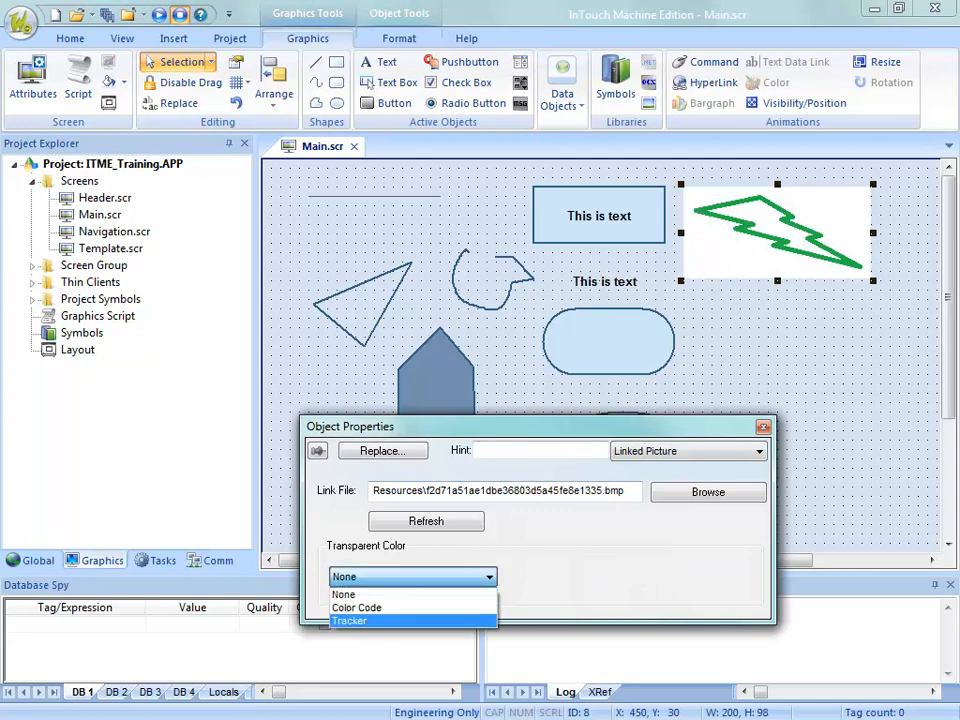
click(370, 614)
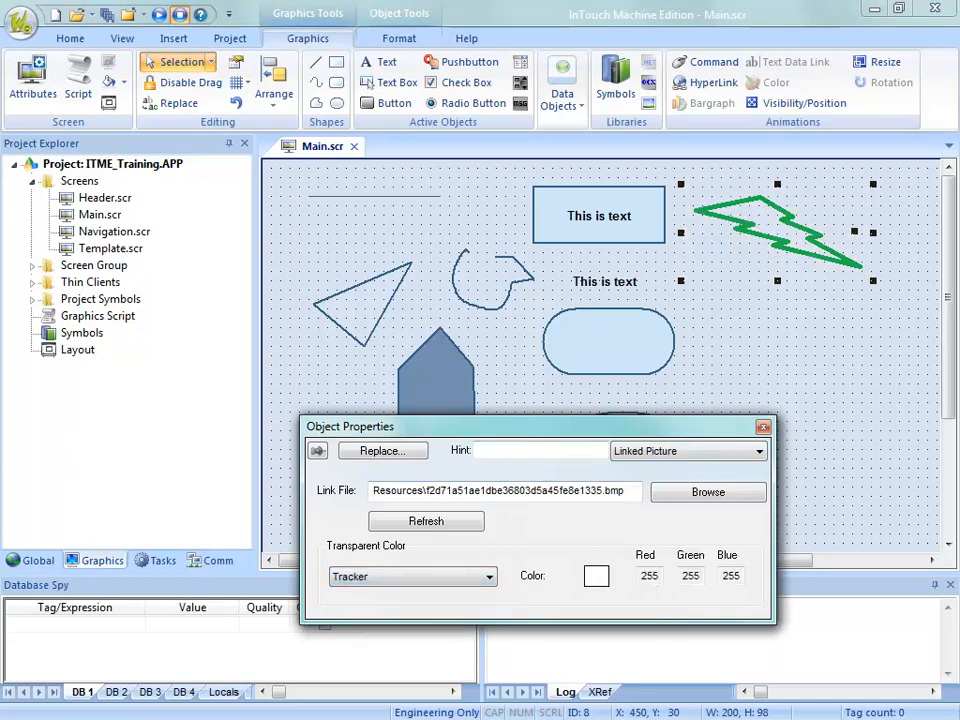
- Track the lightning bolt's green as the transparent color, return the tracker to white, and place the picture at about X 460, Y 30
click(790, 345)
click(780, 241)
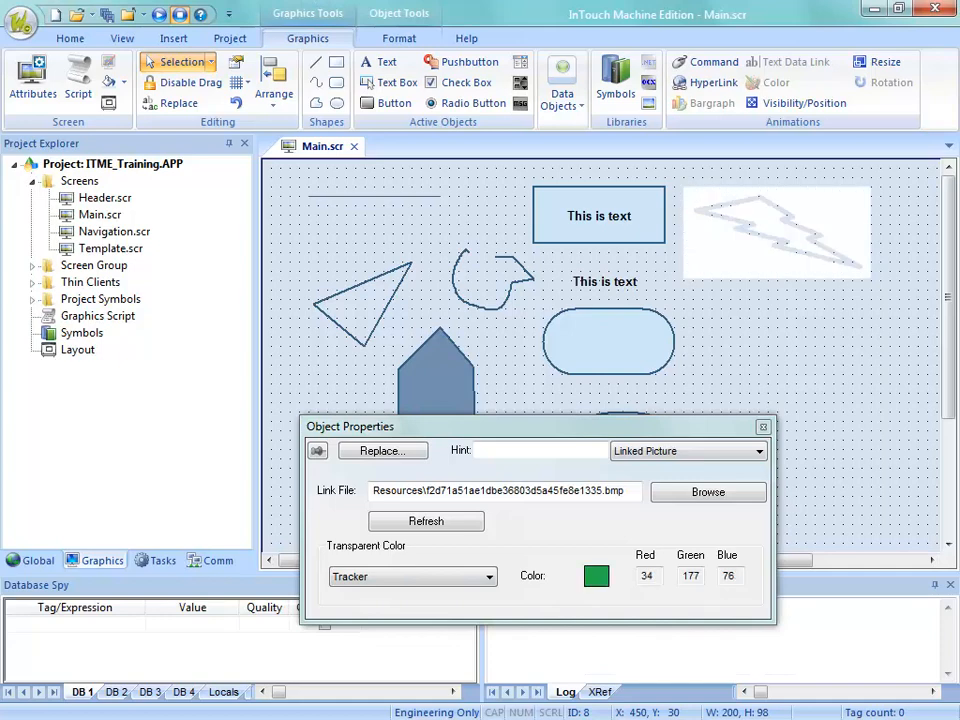
mouse_move(780, 241)
mouse_down()
mouse_move(733, 259)
mouse_move(629, 269)
mouse_move(609, 345)
mouse_move(631, 319)
mouse_move(809, 215)
mouse_move(788, 240)
mouse_up()
drag(857, 259, 863, 251)
click(864, 252)
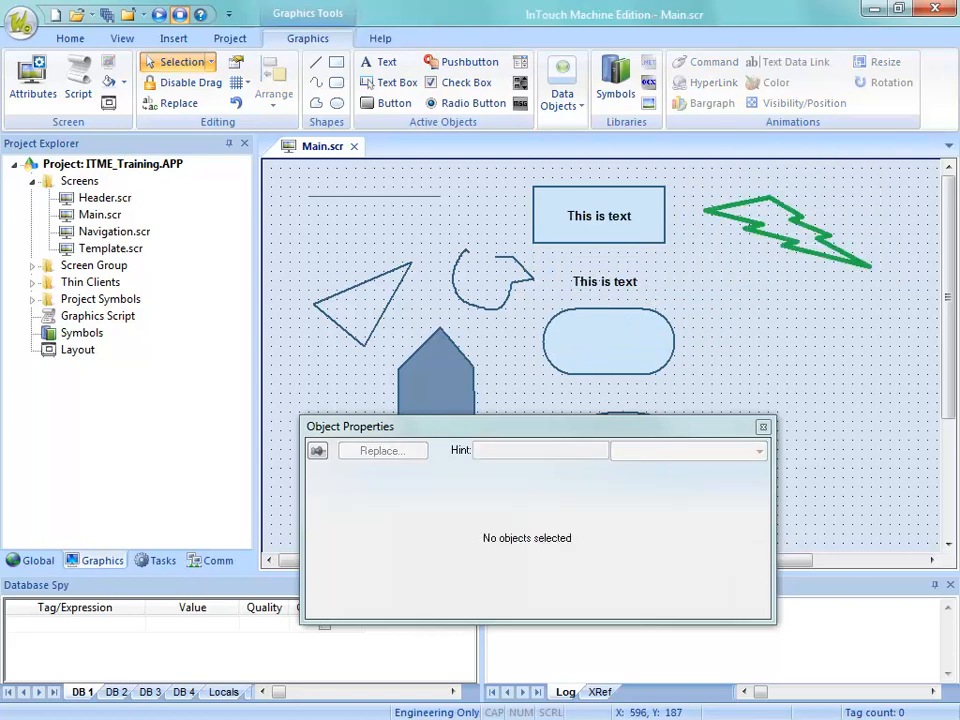
- Set the lightning bolt picture's Transparent Color to Color Code and leave its Tag/Expression empty
click(793, 241)
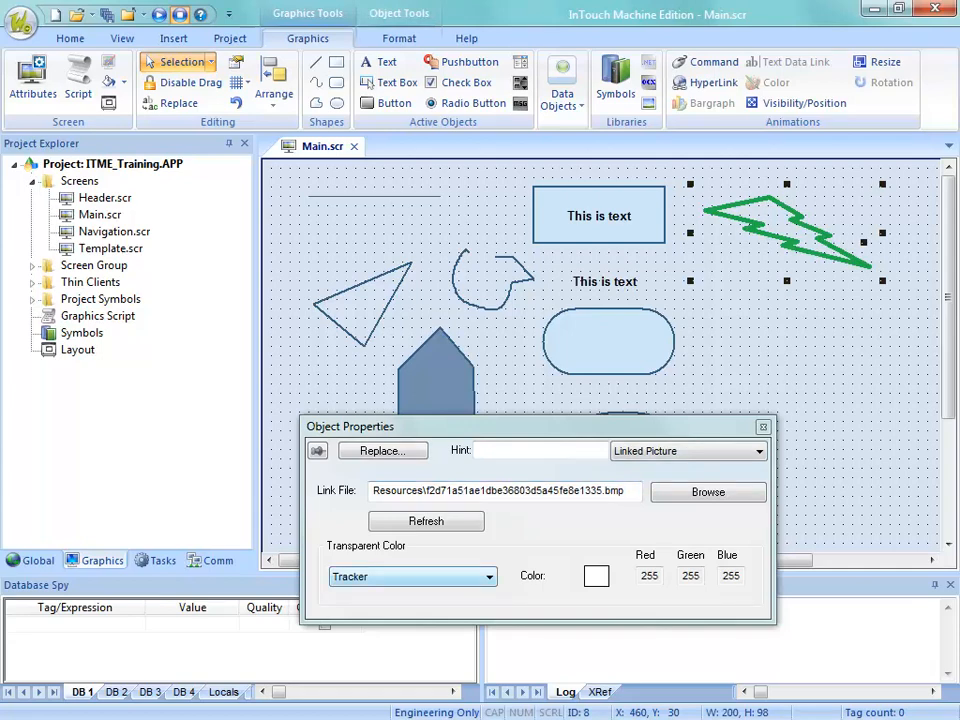
click(489, 577)
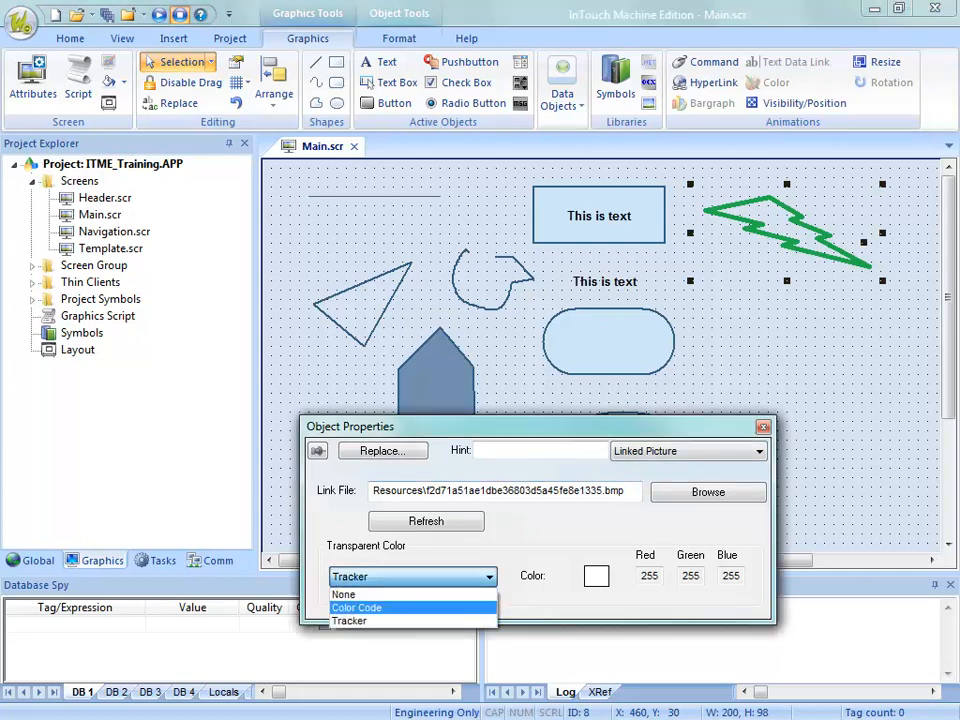
click(400, 608)
click(600, 576)
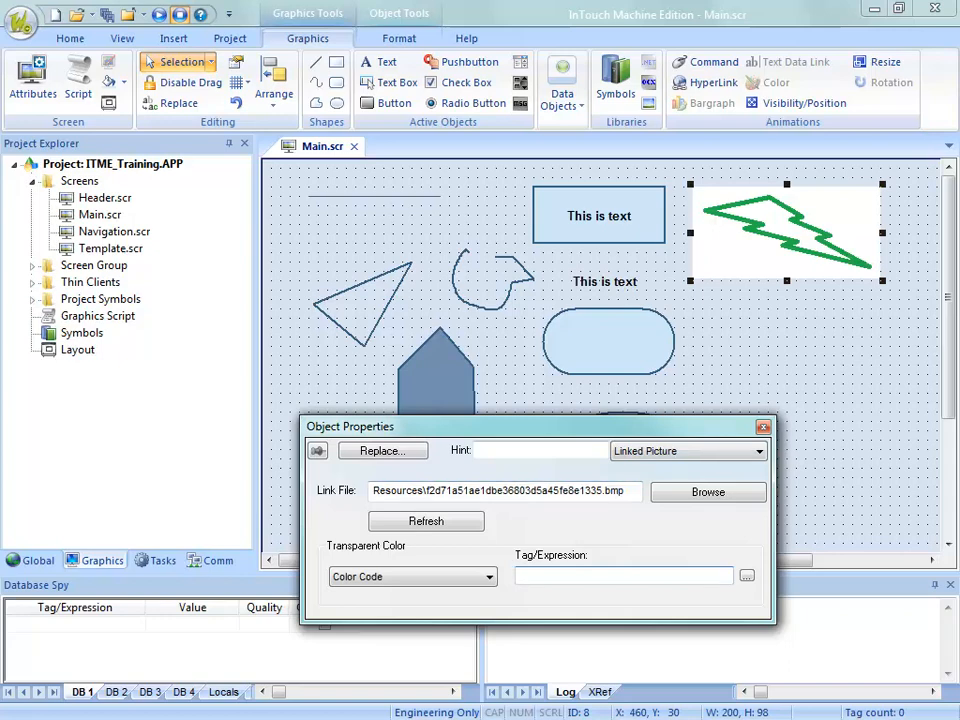
click(775, 362)
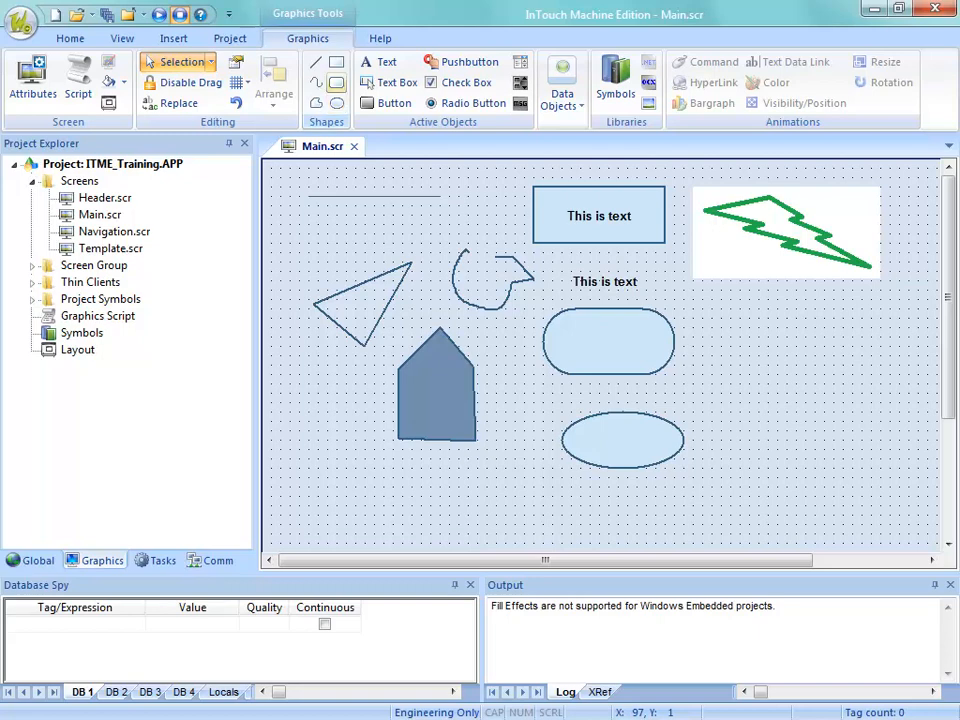
- Draw a closed triangular polygon about 101 by 76 at about X 540, Y 210 and set its background to Fill
click(316, 103)
click(815, 356)
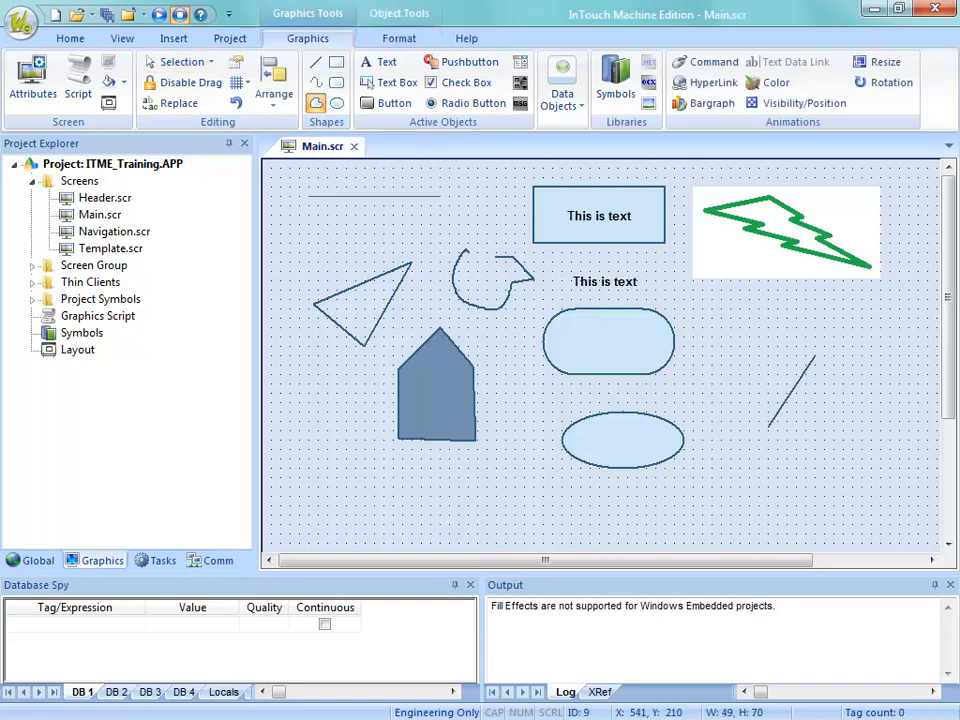
click(768, 427)
right_click(863, 425)
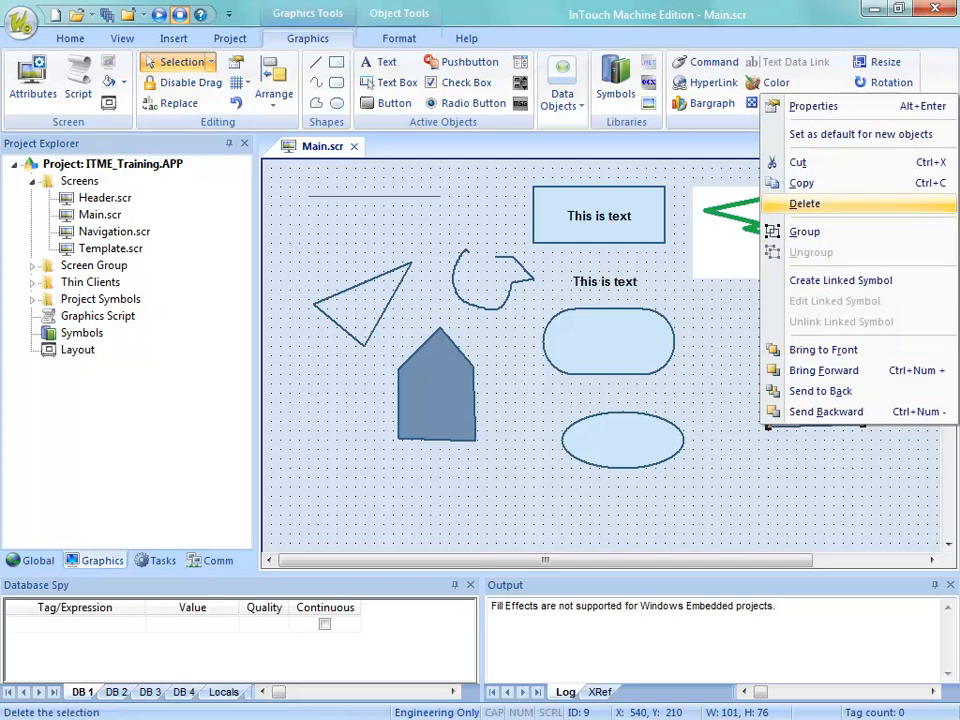
click(813, 106)
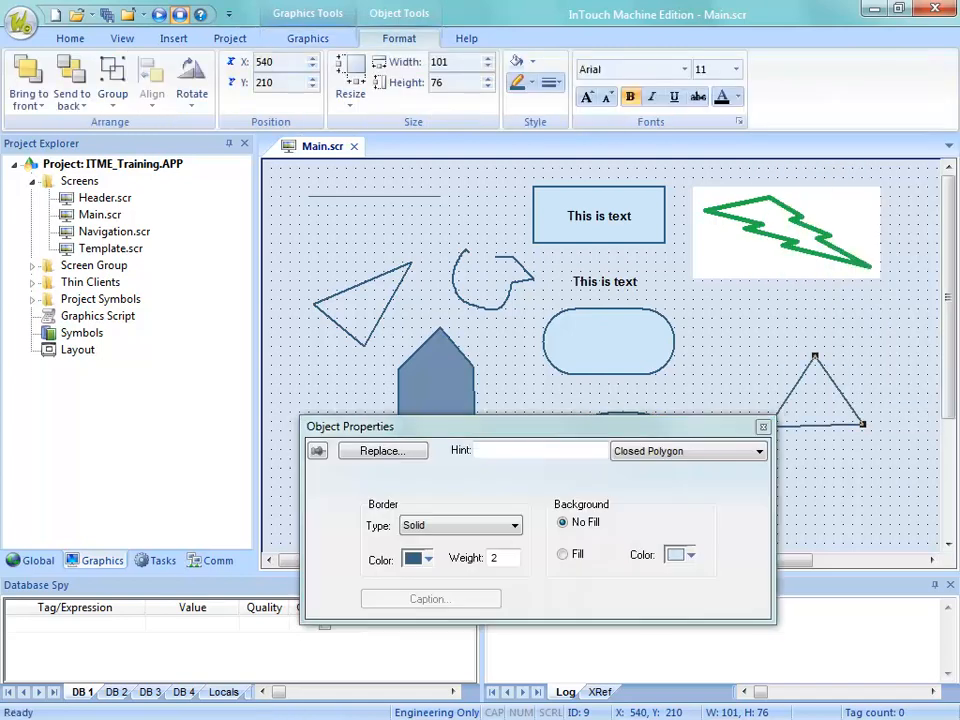
click(563, 554)
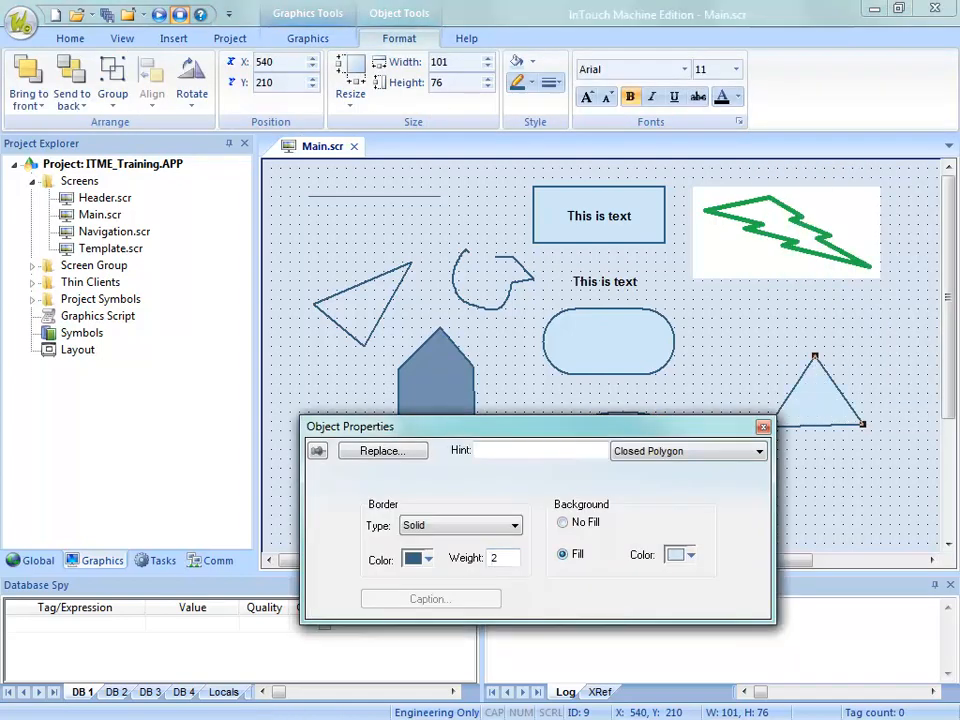
click(790, 450)
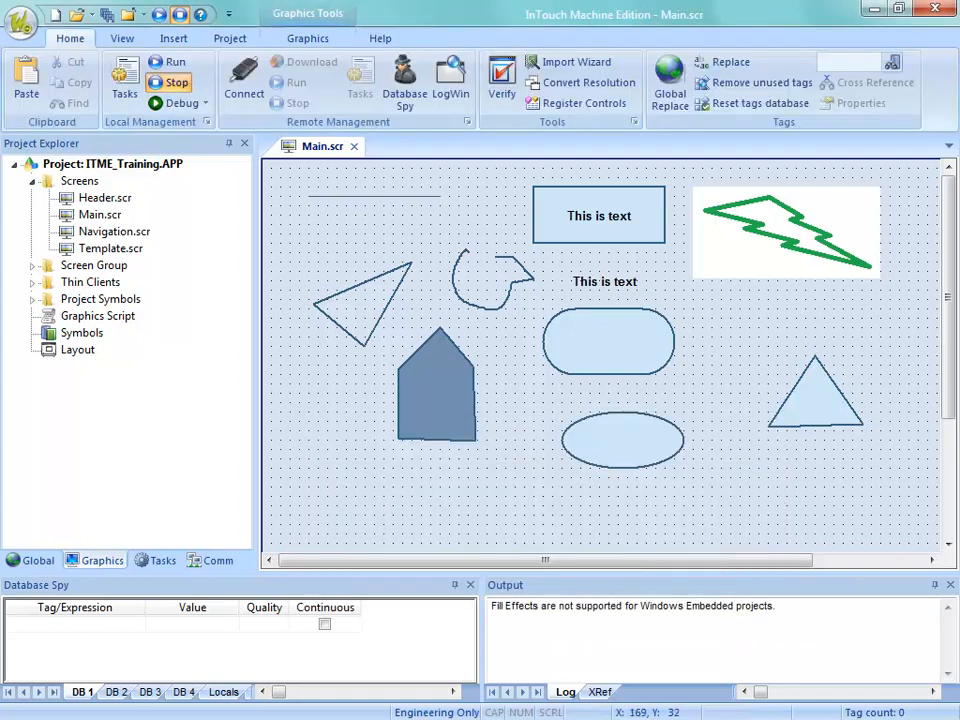
- Draw an ellipse about 91 by 61 at about X 500, Y 180, overlapping the top of the filled triangle
click(308, 39)
click(336, 103)
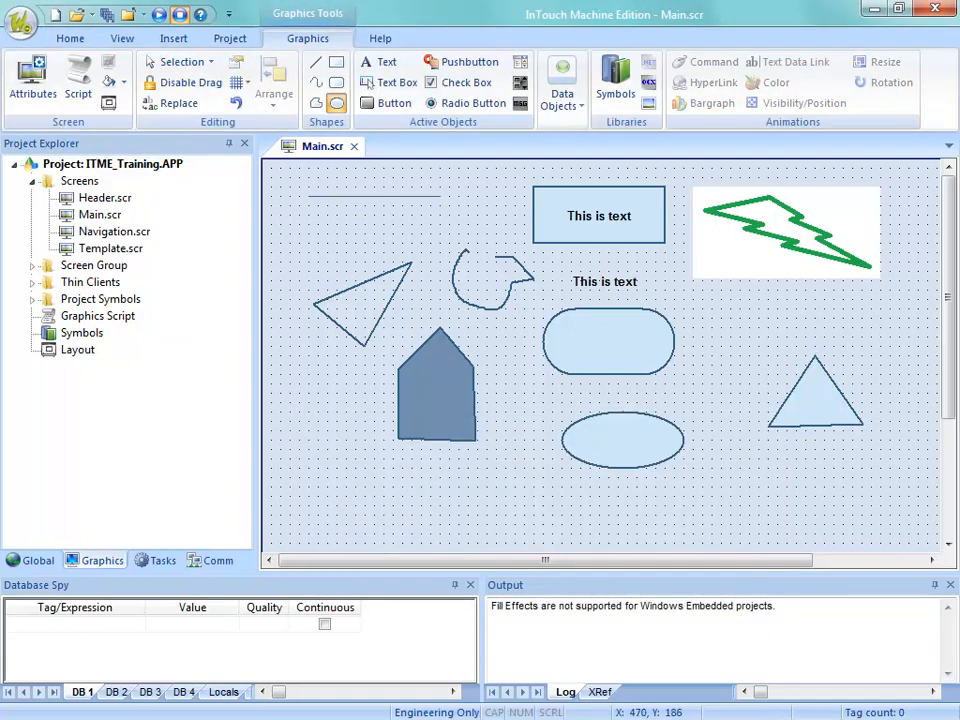
mouse_move(731, 328)
mouse_down()
mouse_move(740, 355)
mouse_move(816, 386)
mouse_up()
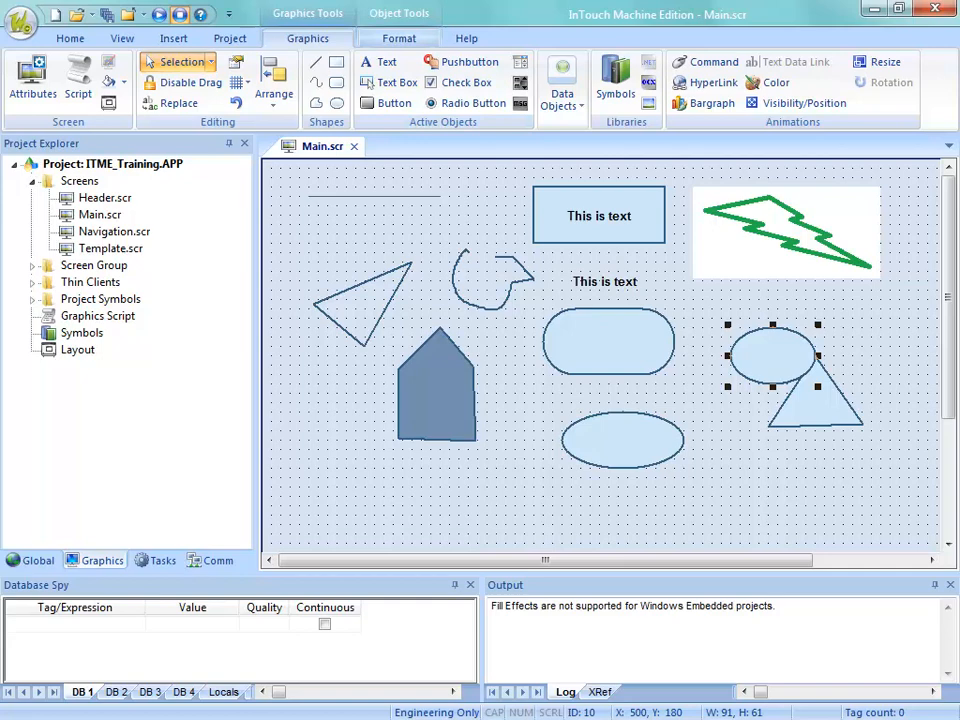
- Make the new ellipse a circle by setting both its width and height to 64
click(399, 38)
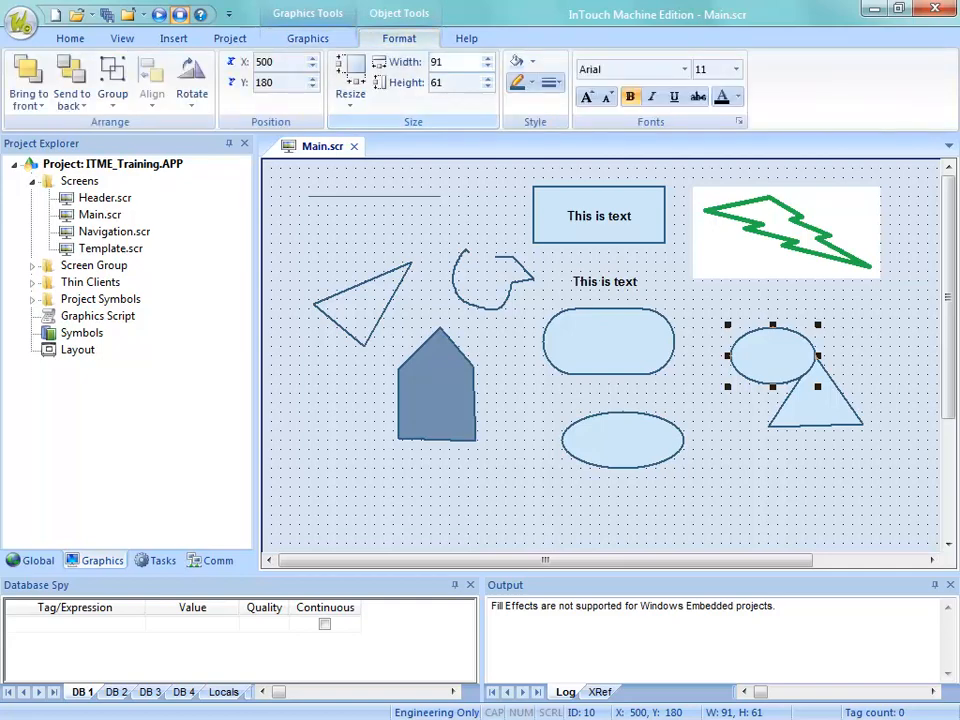
drag(447, 62, 430, 62)
text(64)
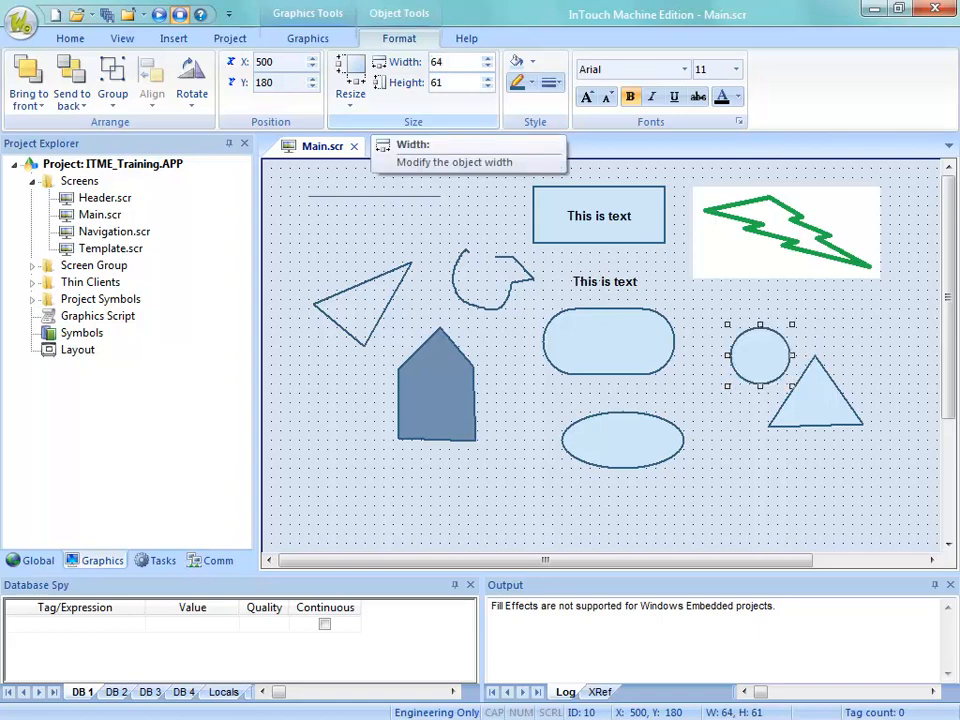
key(Tab)
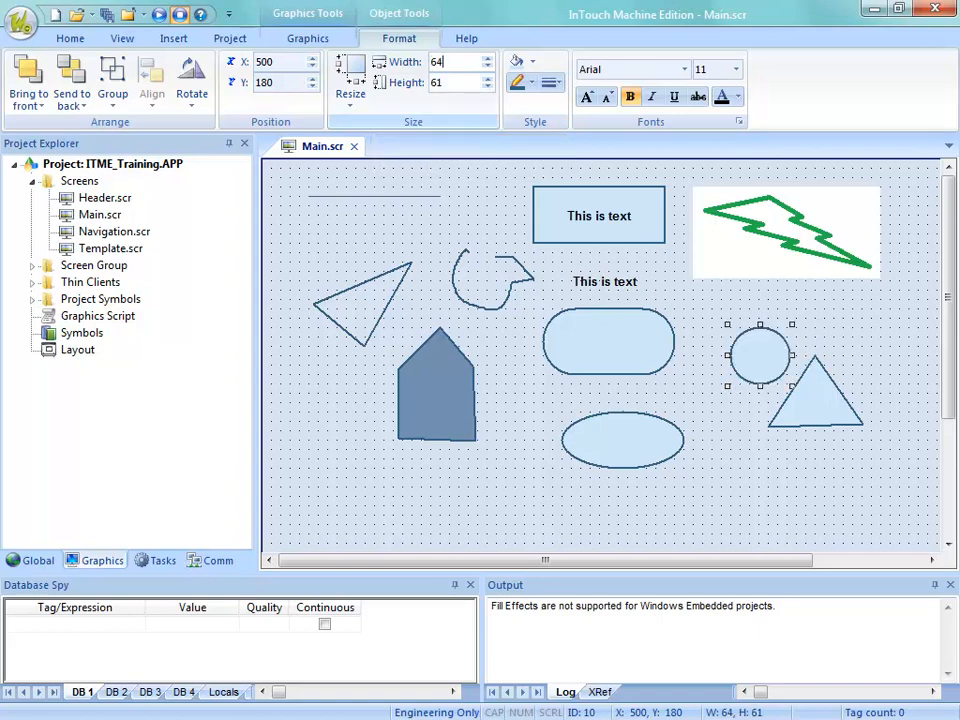
text(64)
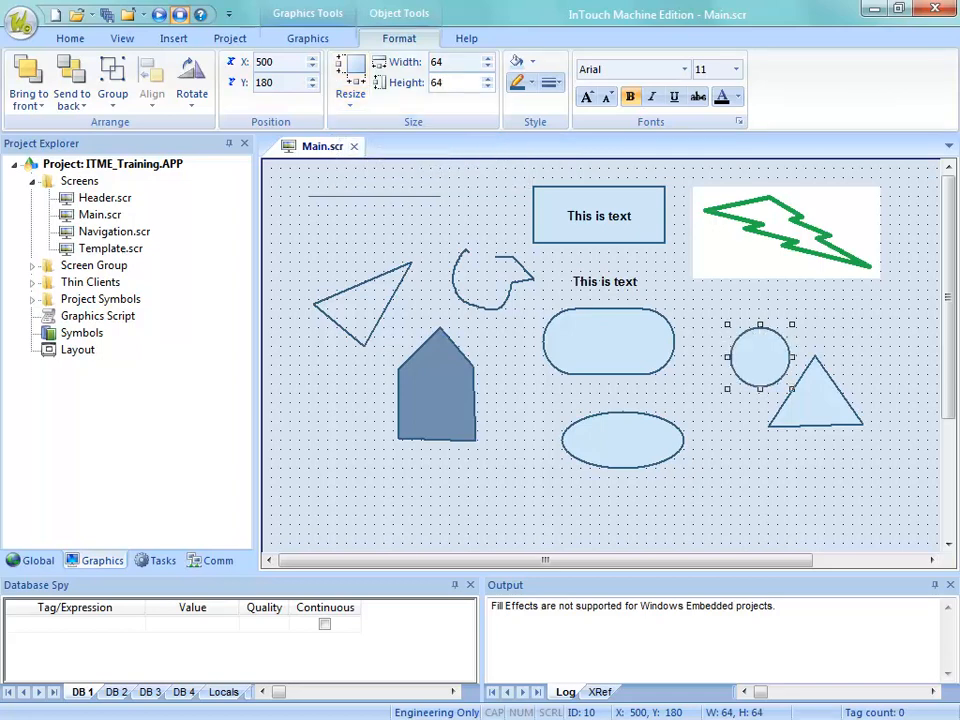
click(728, 411)
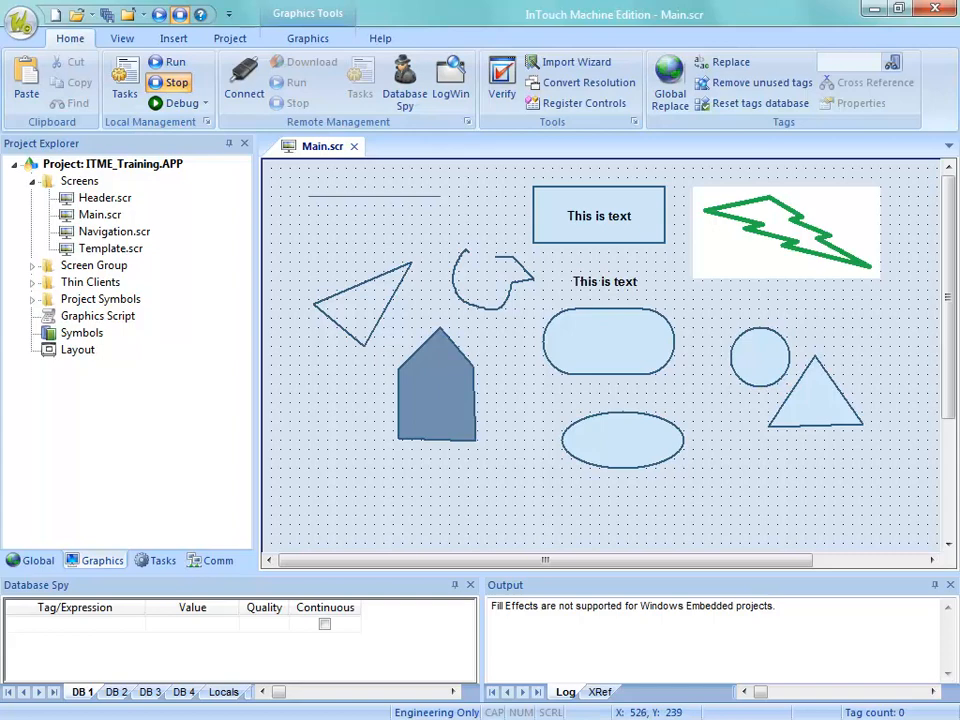
- Stretch the circle to a width of about 101 and apply Resize to equalize its width and height
click(755, 379)
drag(793, 357, 828, 357)
click(399, 38)
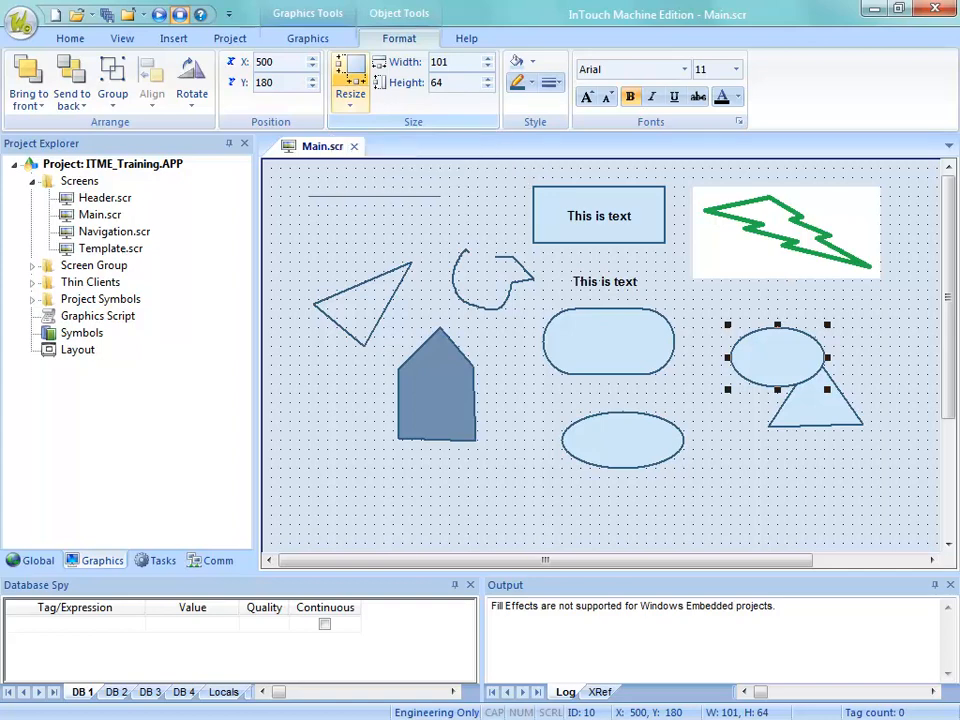
click(350, 72)
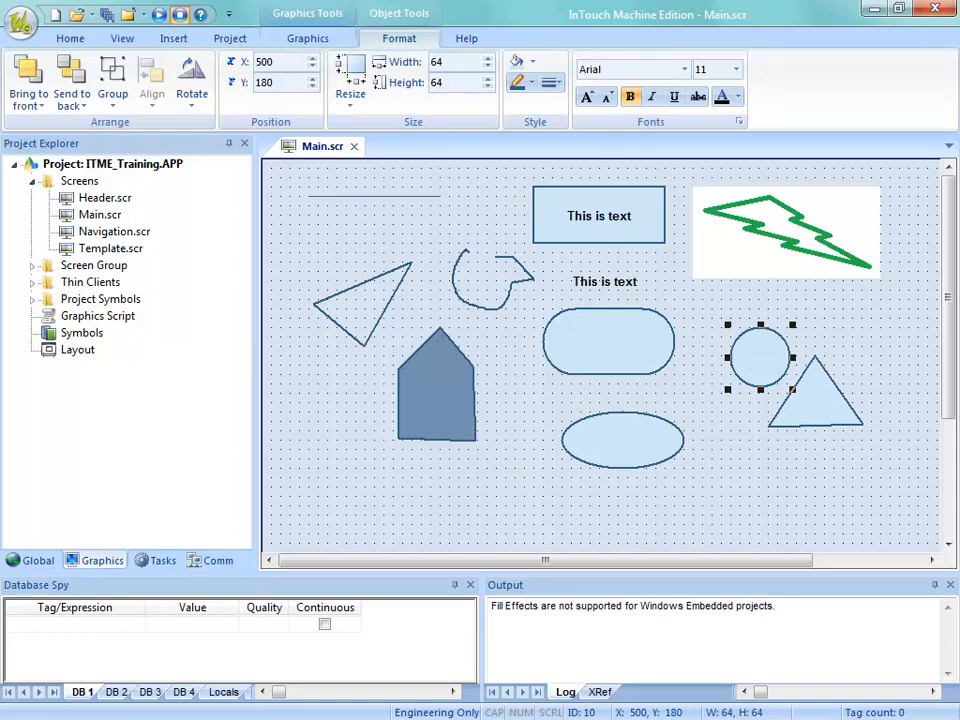
- Widen the circle to about 121 and arrange it and a duplicate above and below the triangle at about Y 150 and Y 300
drag(793, 357, 787, 432)
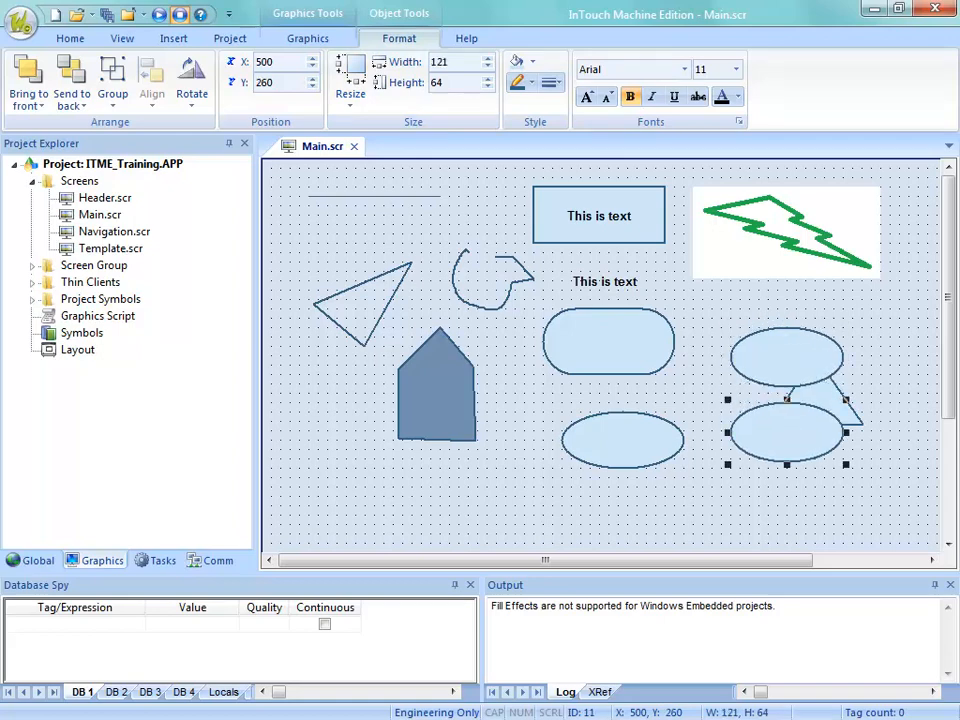
drag(787, 432, 787, 470)
drag(787, 357, 787, 329)
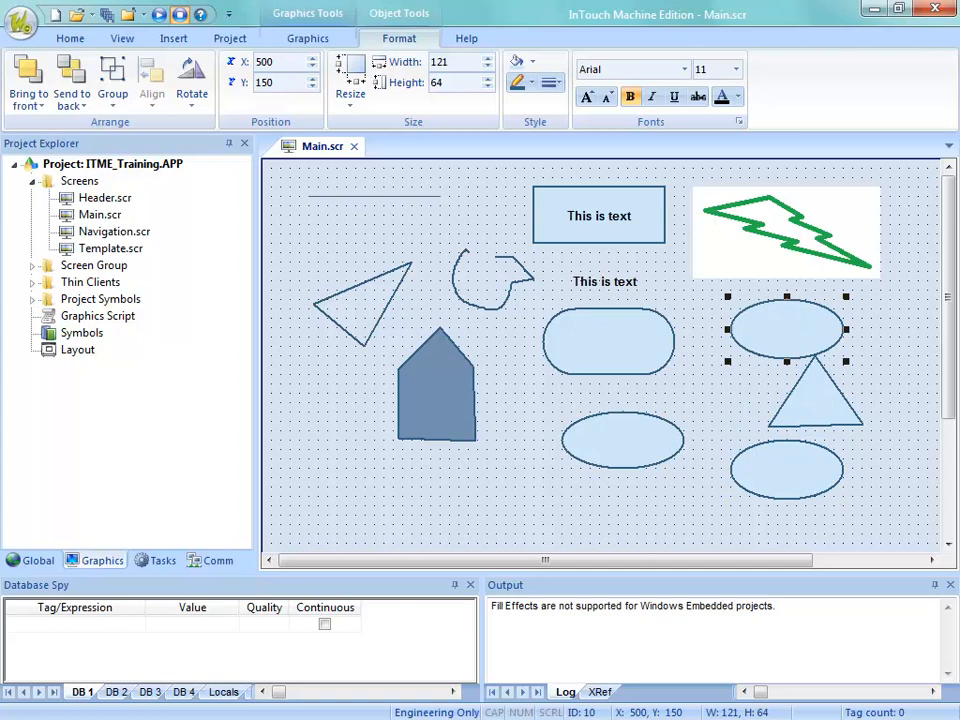
- Match the triangle's height and width to the two ellipses around it using Resize Height and Resize Width
shift+click(815, 400)
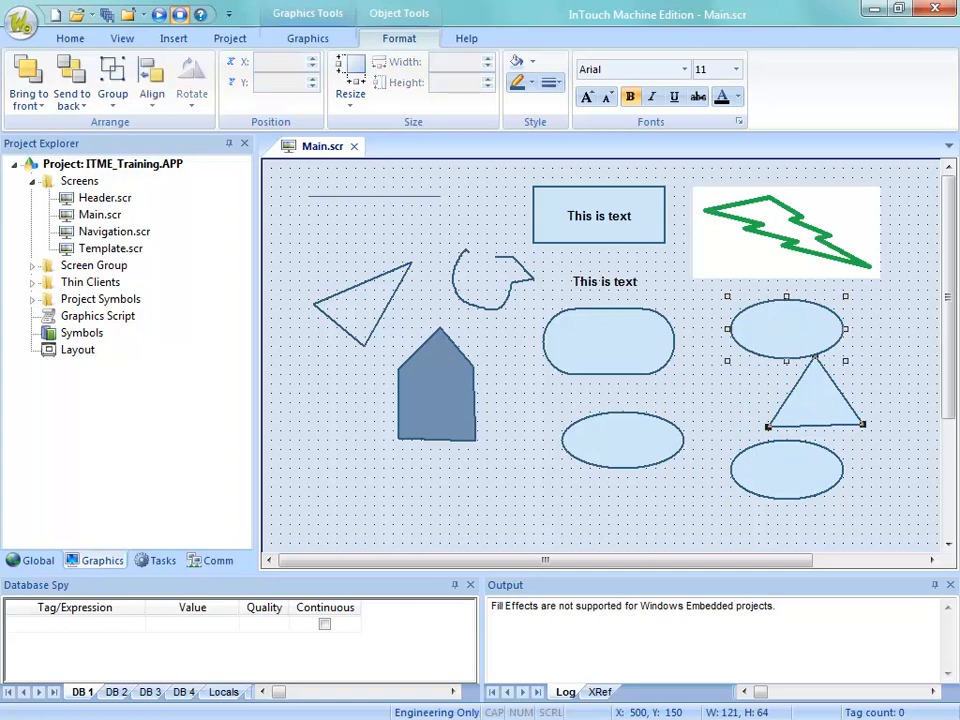
shift+click(787, 469)
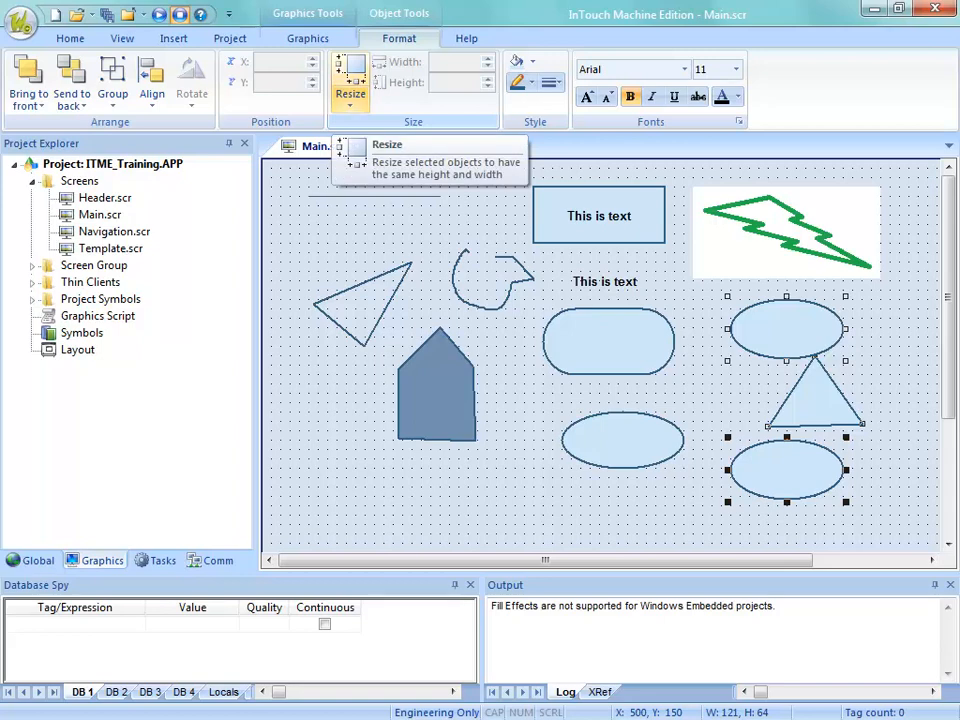
click(350, 95)
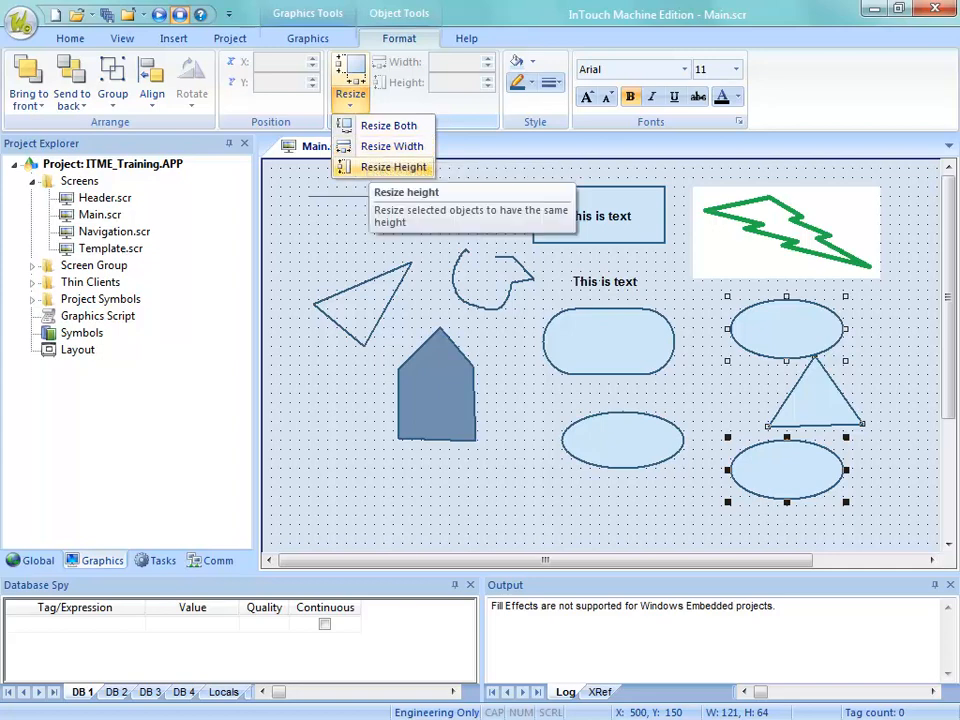
click(347, 167)
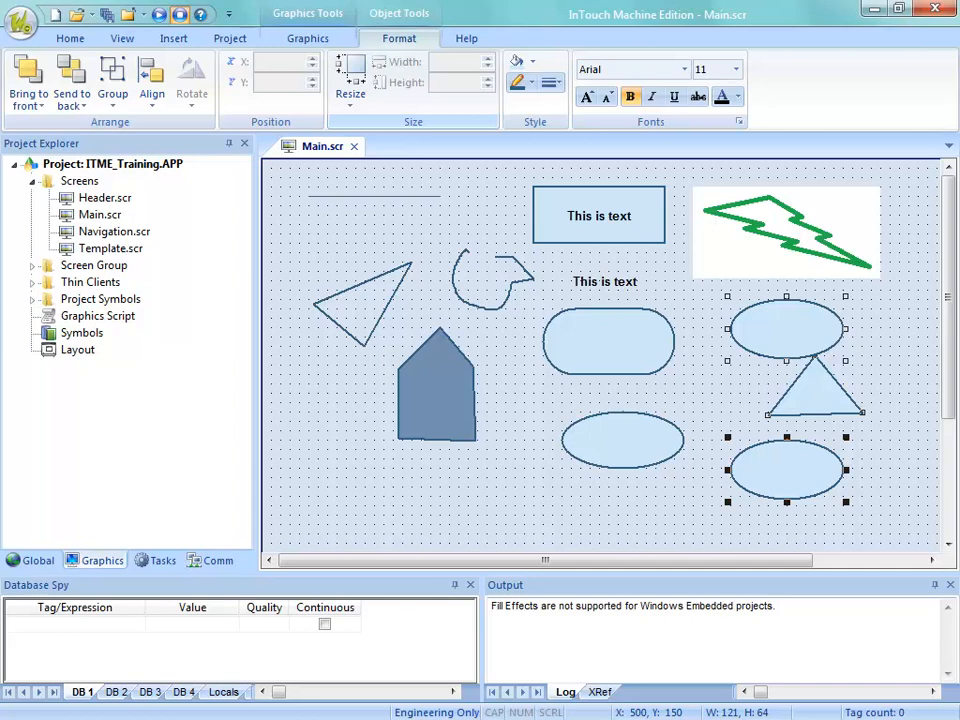
click(350, 100)
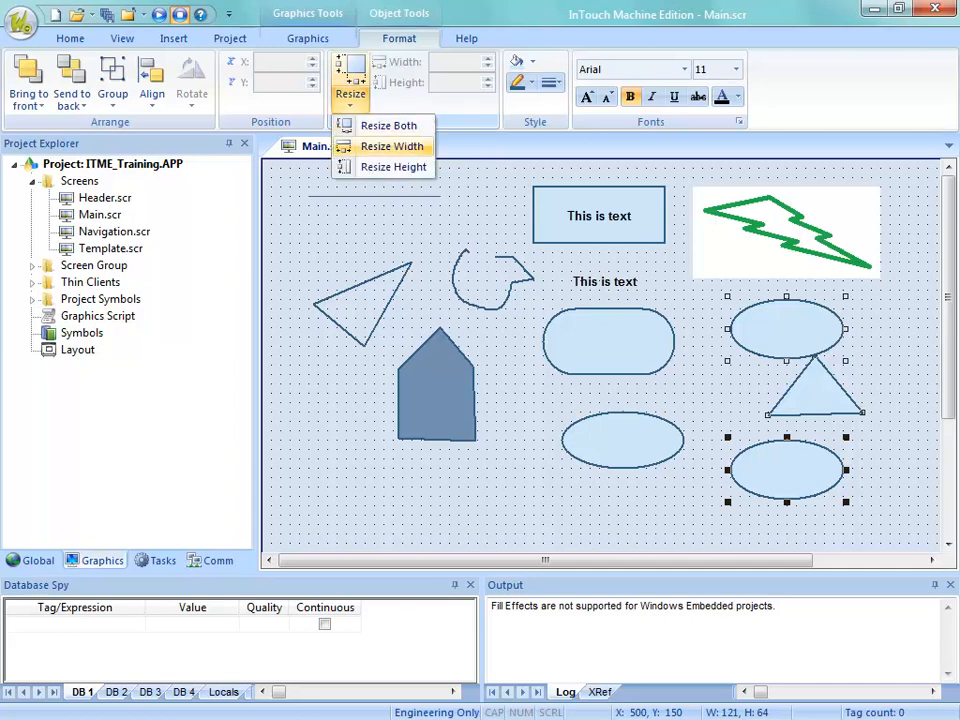
click(385, 146)
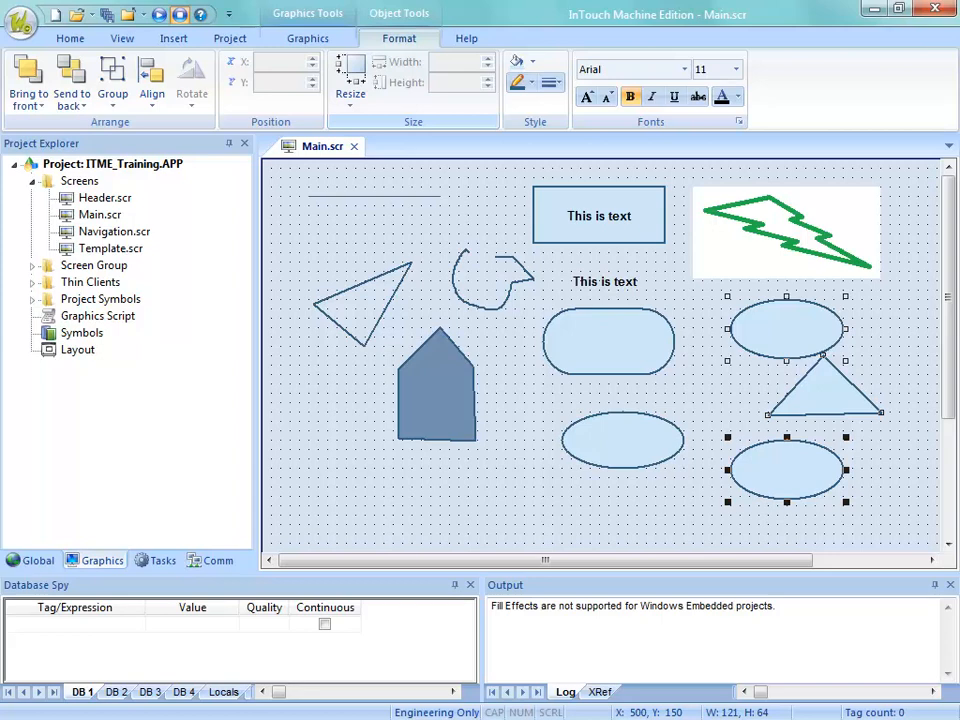
click(866, 451)
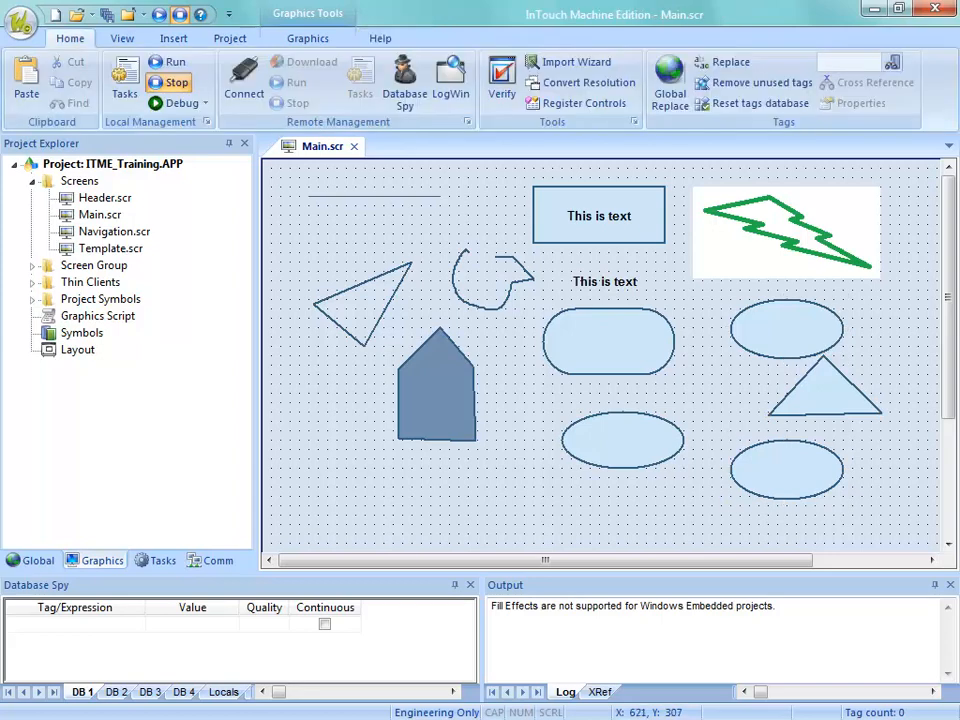
- Delete the ellipse below the triangle and draw a rectangle about 101 by 91, placing it at about X 610, Y 280
click(789, 453)
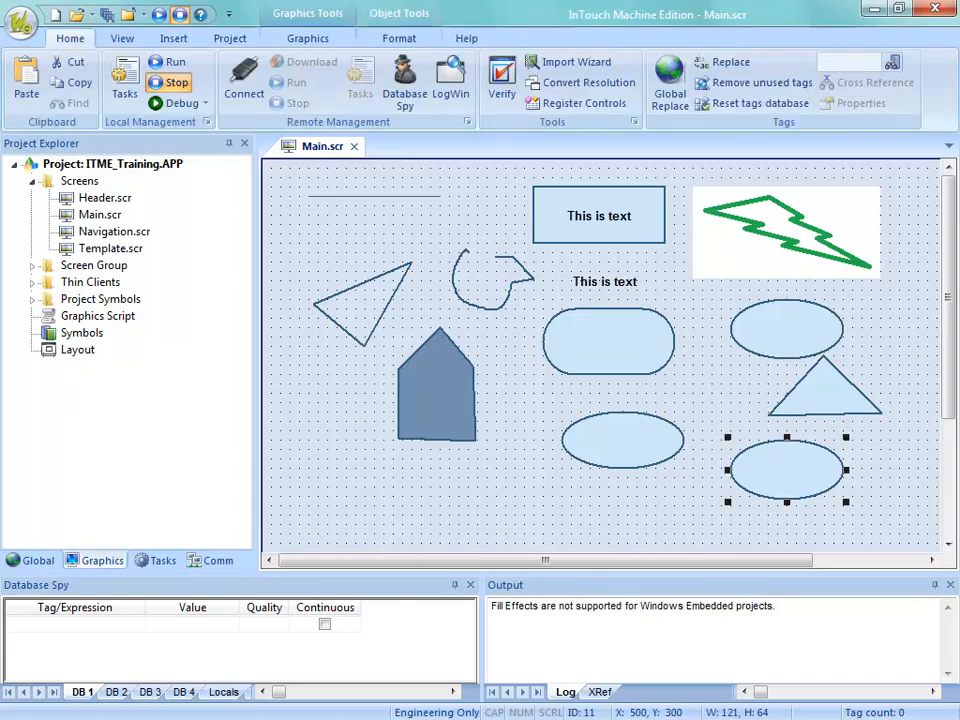
key(Delete)
click(307, 38)
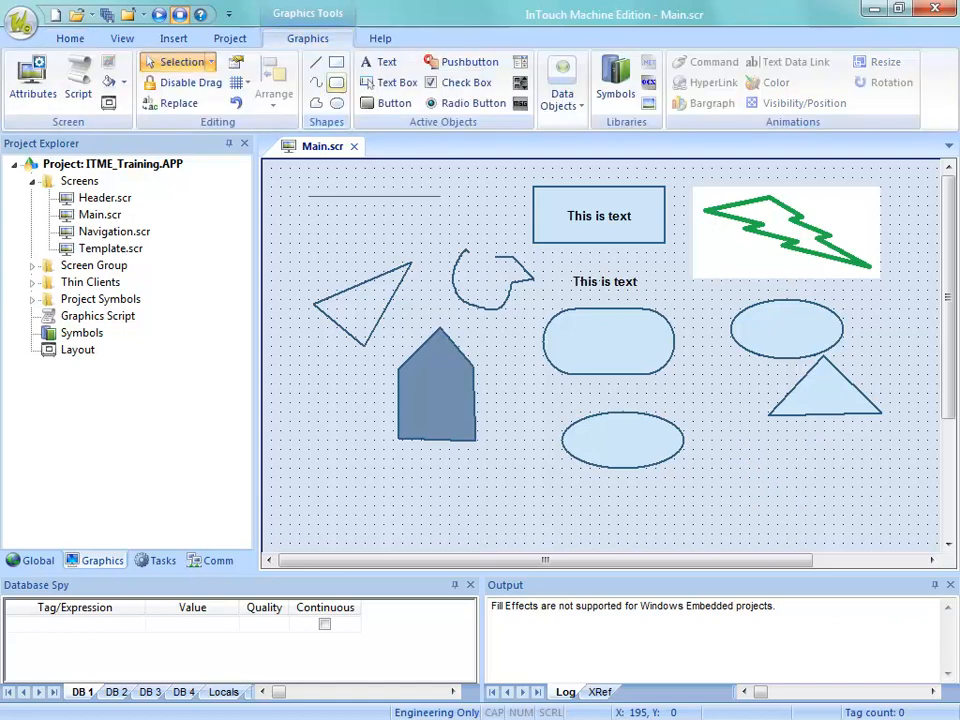
click(336, 61)
drag(793, 390, 893, 480)
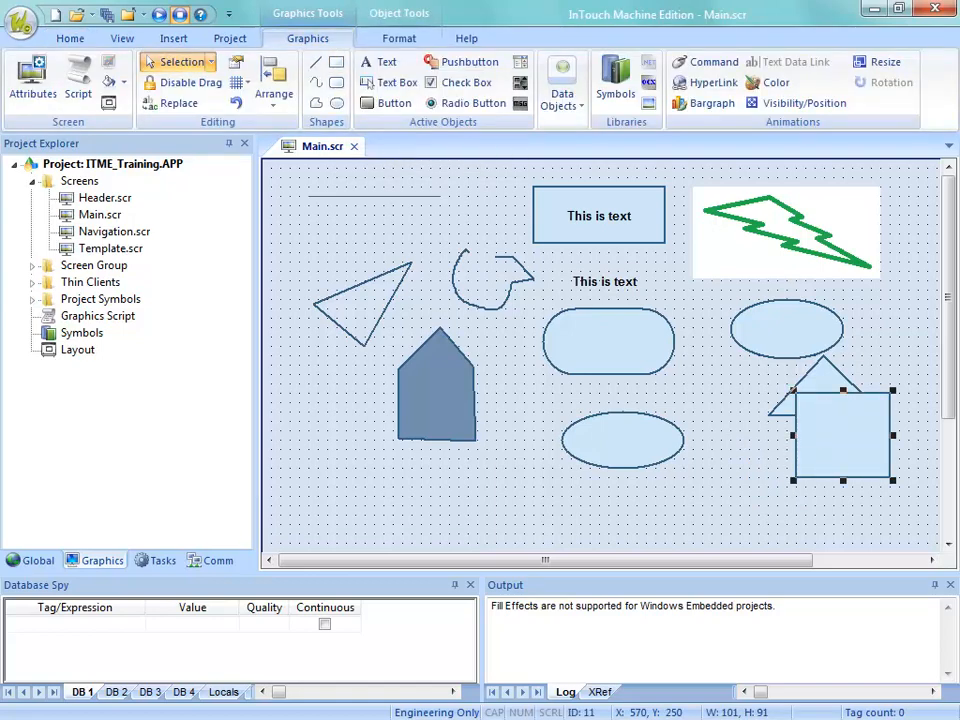
drag(843, 435, 880, 454)
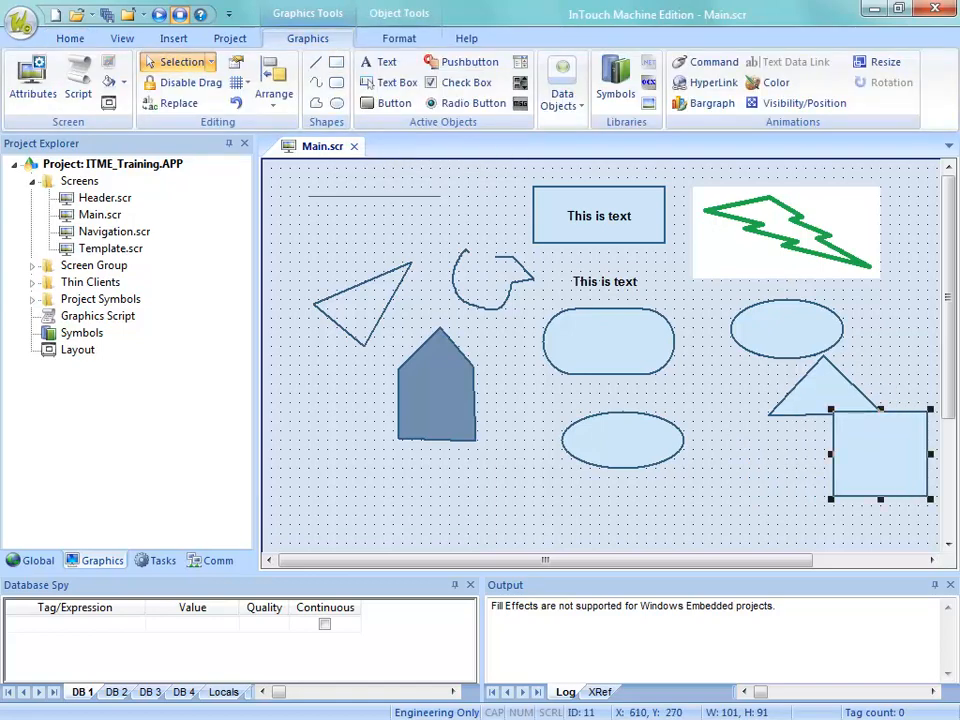
key(Down)
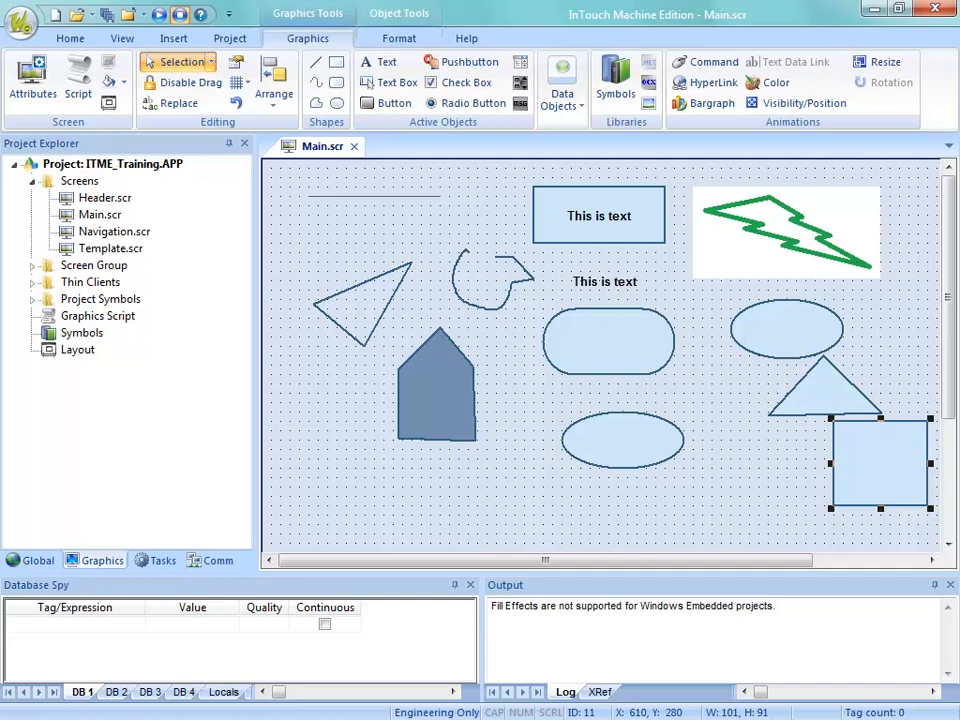
- Add the triangle and ellipse to the rectangle's selection and clear the selection
shift+click(825, 393)
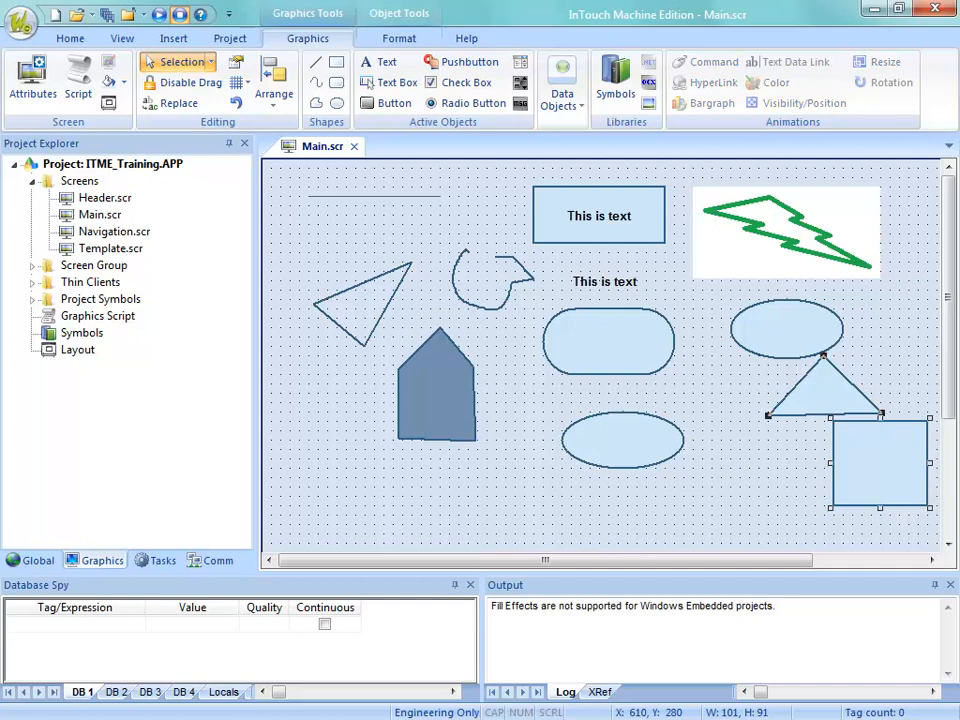
shift+click(794, 332)
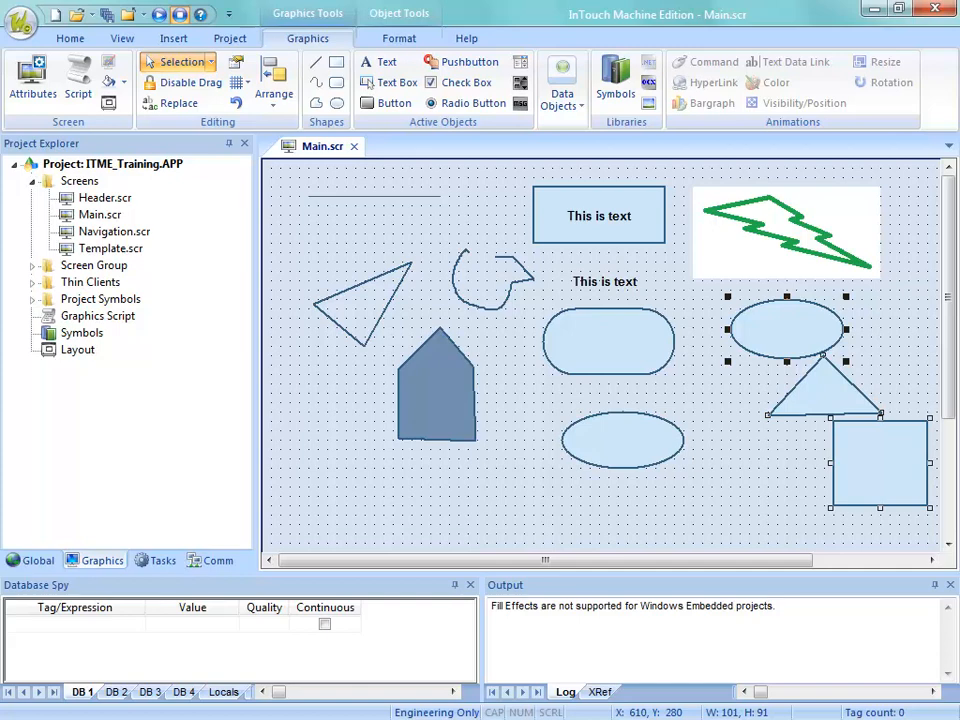
shift+click(362, 284)
key(Escape)
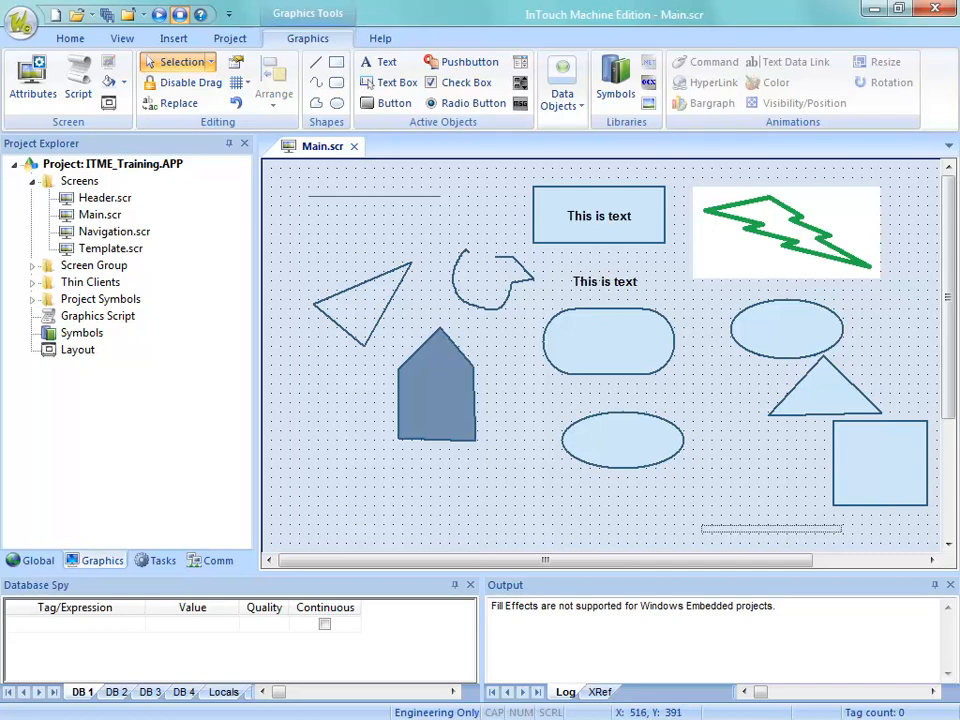
- Box-select the ellipse, triangle and rectangle, then box-select only the ellipse and triangle by leaving part of the rectangle outside the box
drag(937, 532, 702, 286)
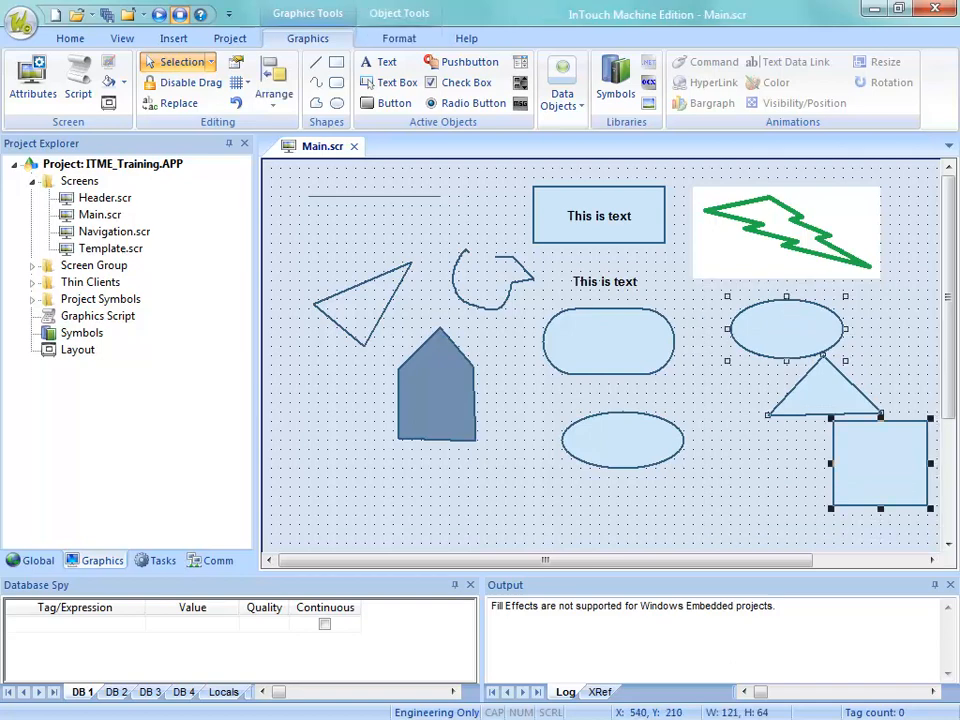
click(691, 523)
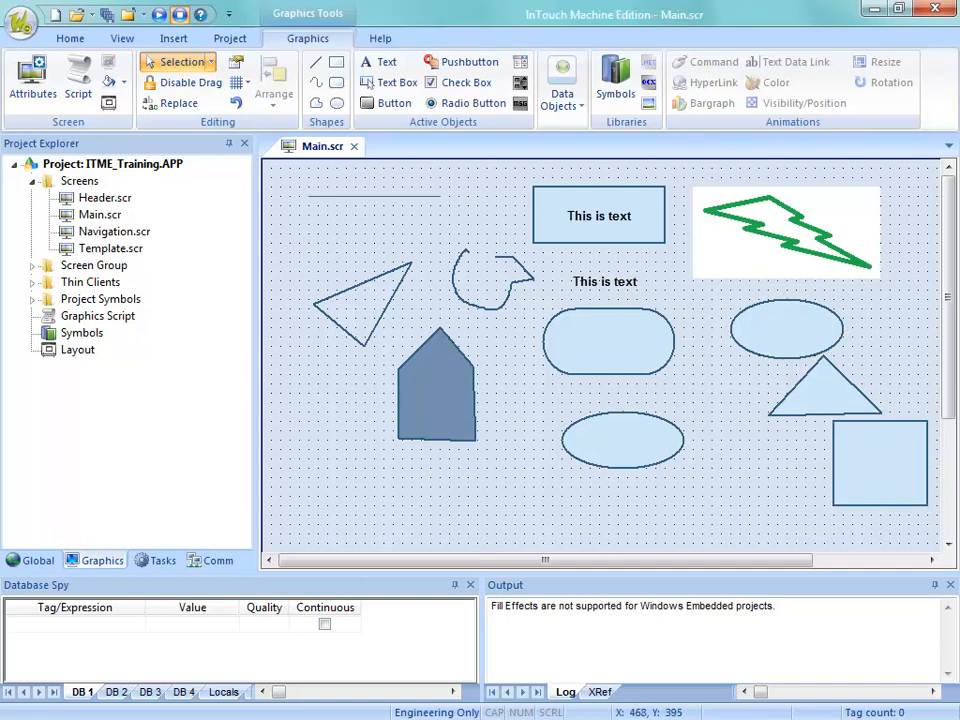
drag(702, 528, 902, 292)
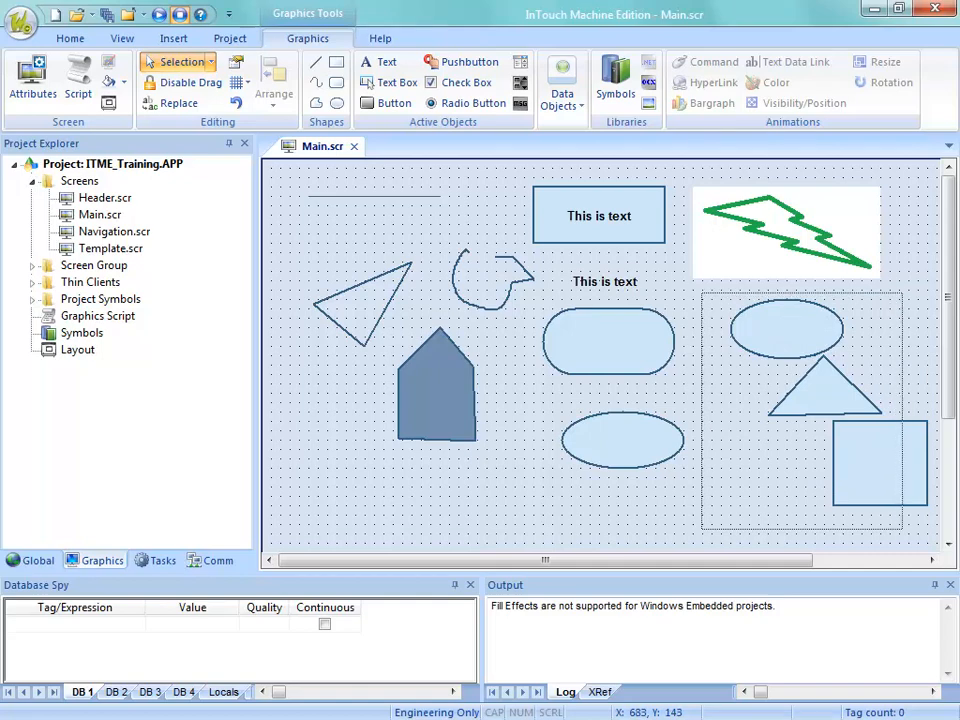
drag(902, 292, 902, 292)
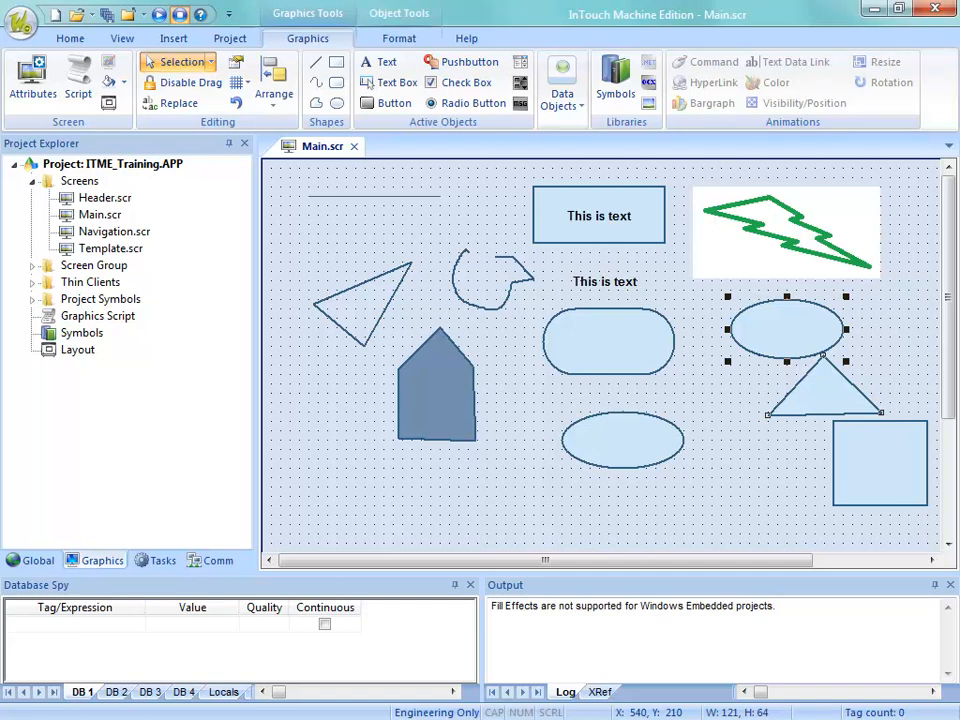
click(702, 458)
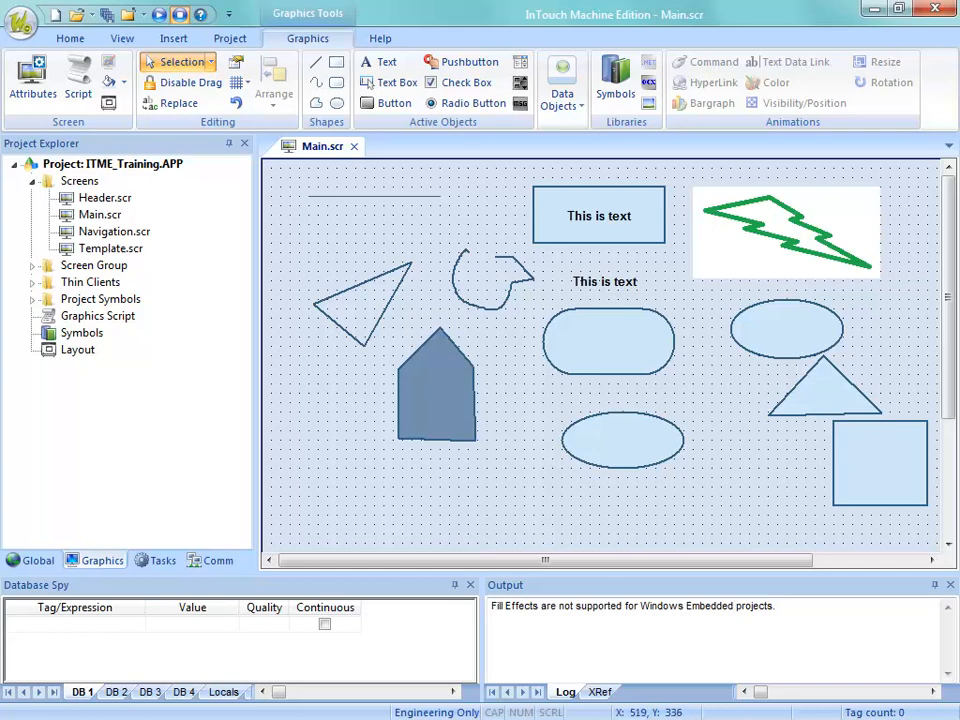
- Cover the triangle with the rectangle, box-select the hidden triangle, and move the rectangle below it to about X 600, Y 290
drag(882, 503, 826, 438)
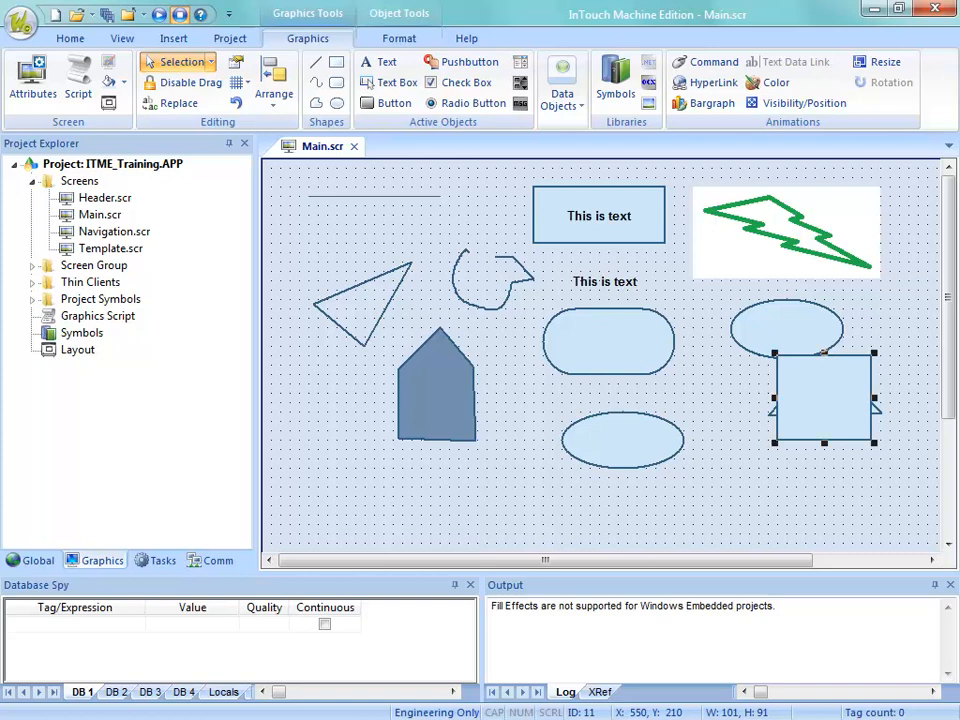
drag(914, 332, 760, 425)
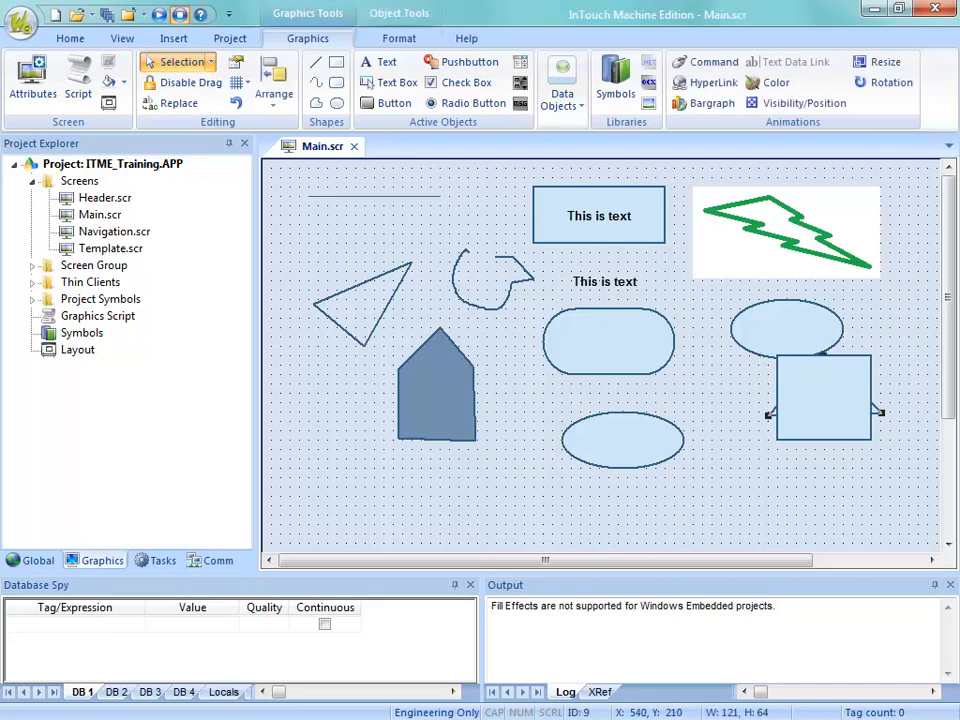
drag(824, 398, 871, 473)
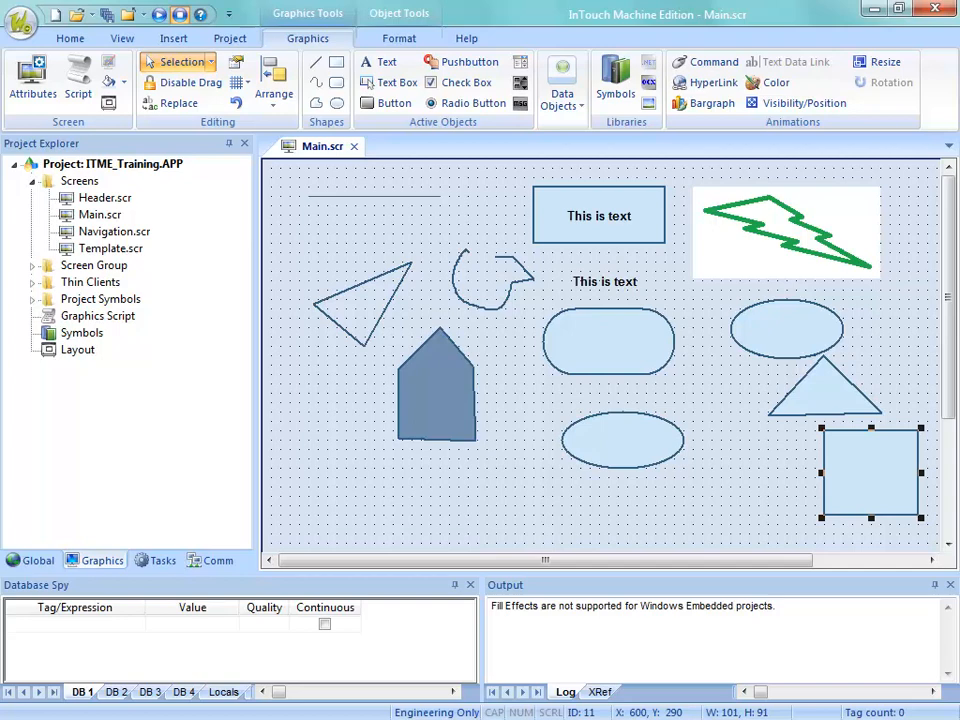
- Left-align the rectangle and triangle to the ellipse as the reference object, and undo the alignment
shift+click(824, 391)
shift+click(787, 331)
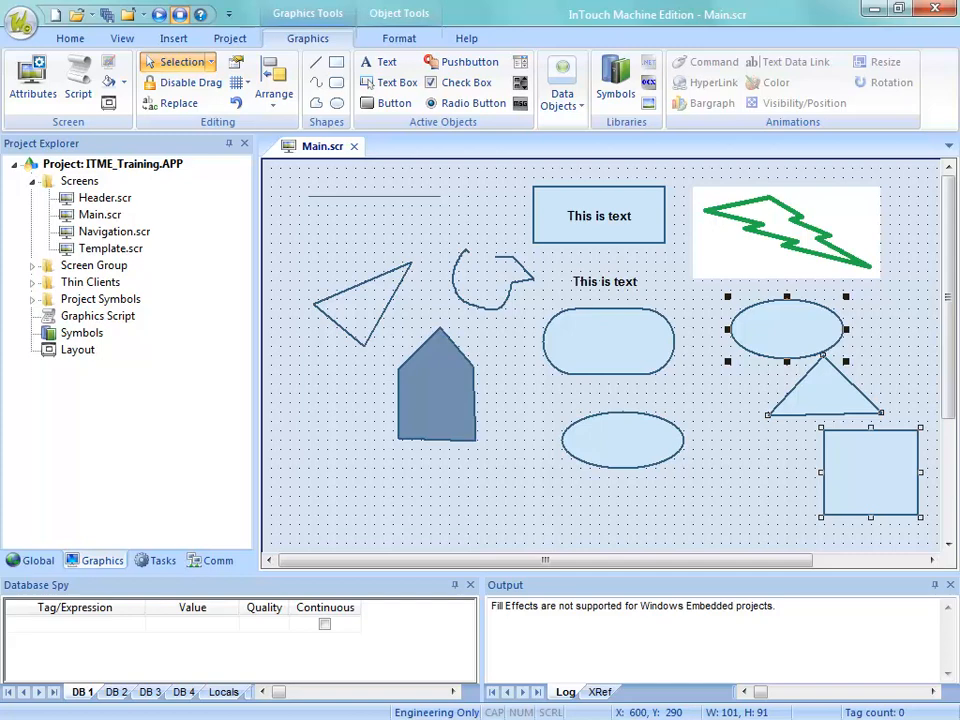
click(399, 38)
click(152, 85)
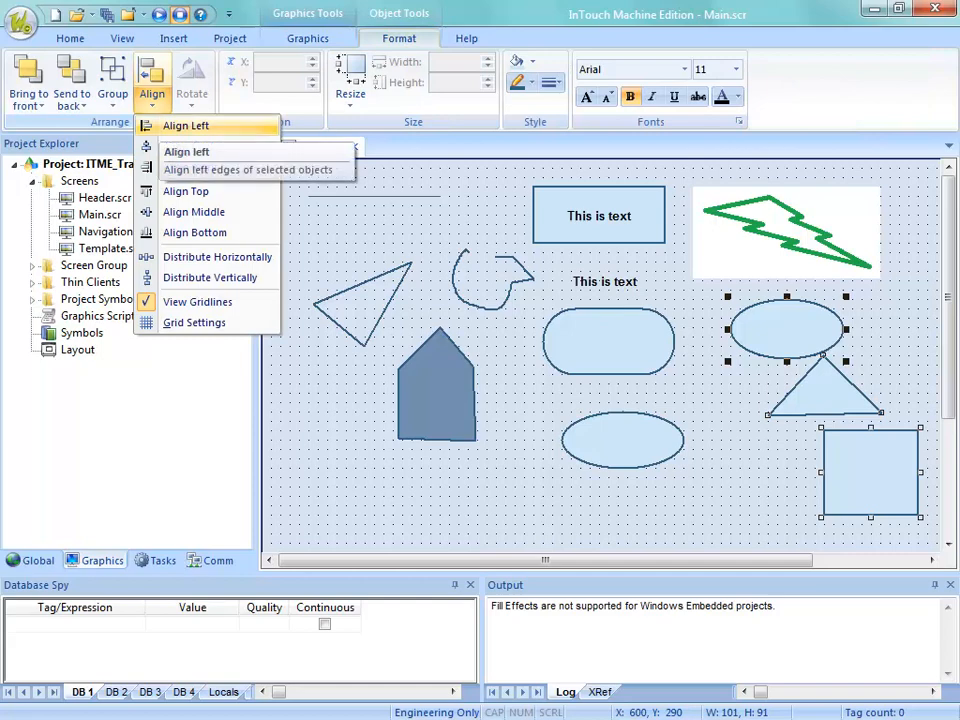
click(186, 125)
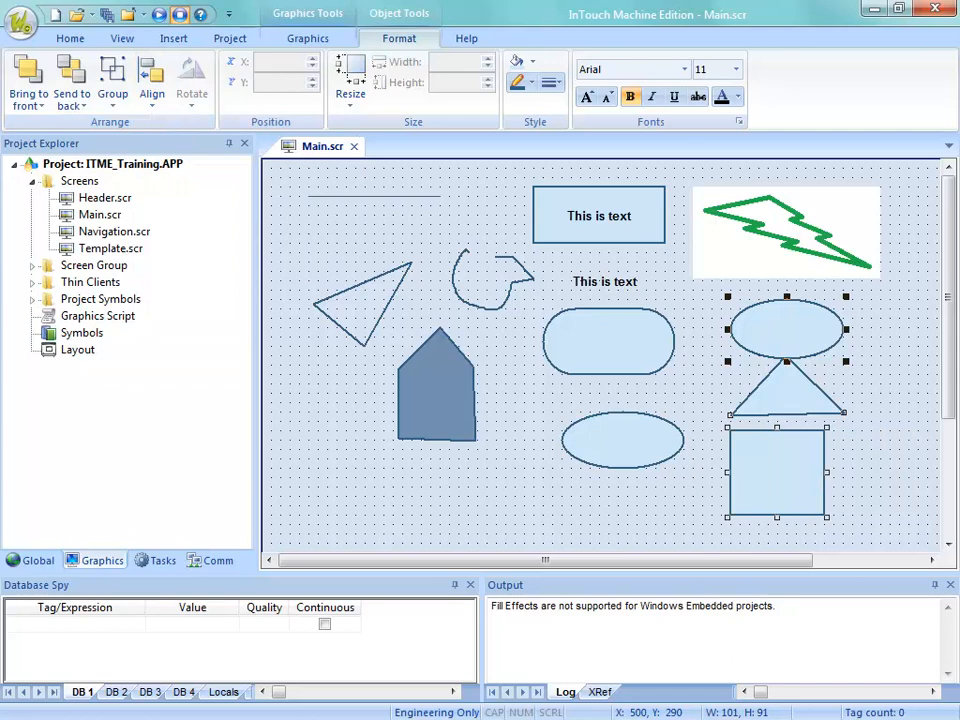
click(678, 515)
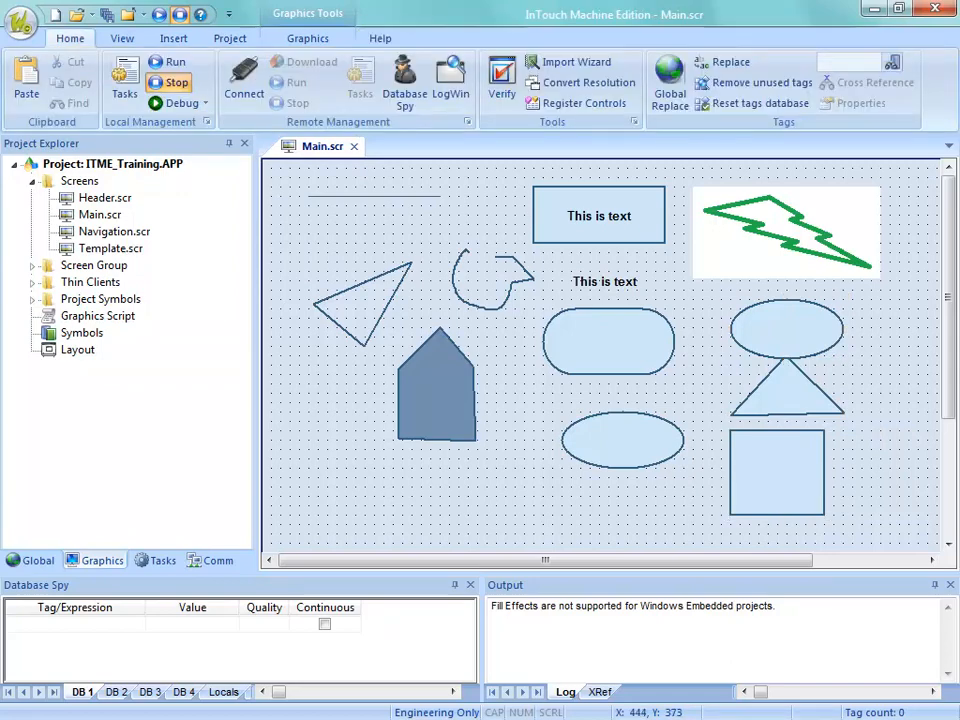
key(ctrl+z)
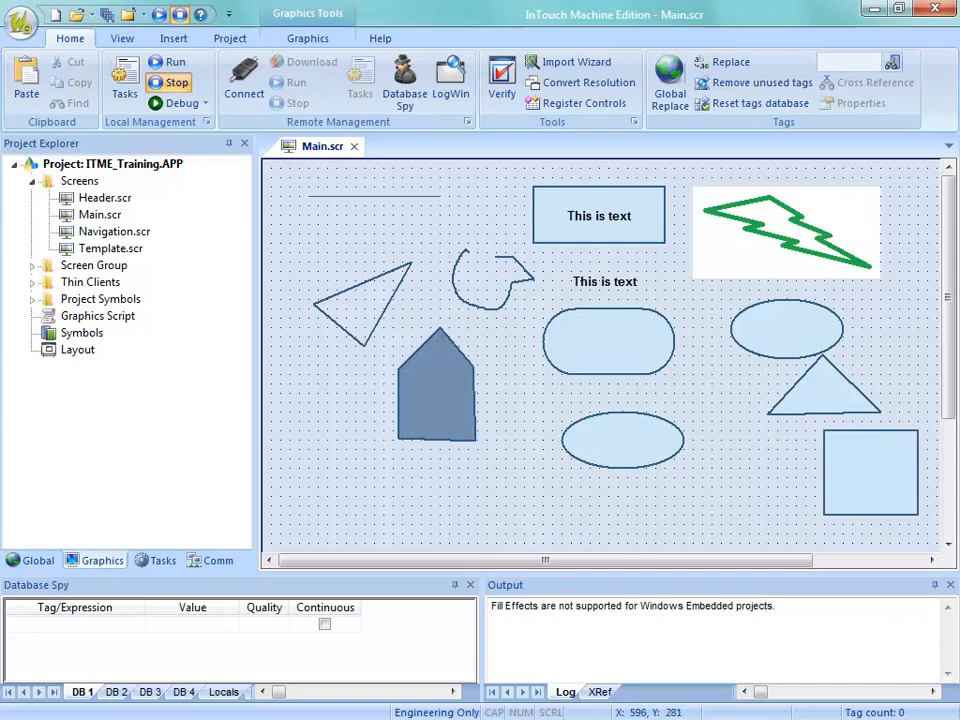
- Left-align the ellipse and triangle to the rectangle as the reference object, and undo the alignment
click(776, 349)
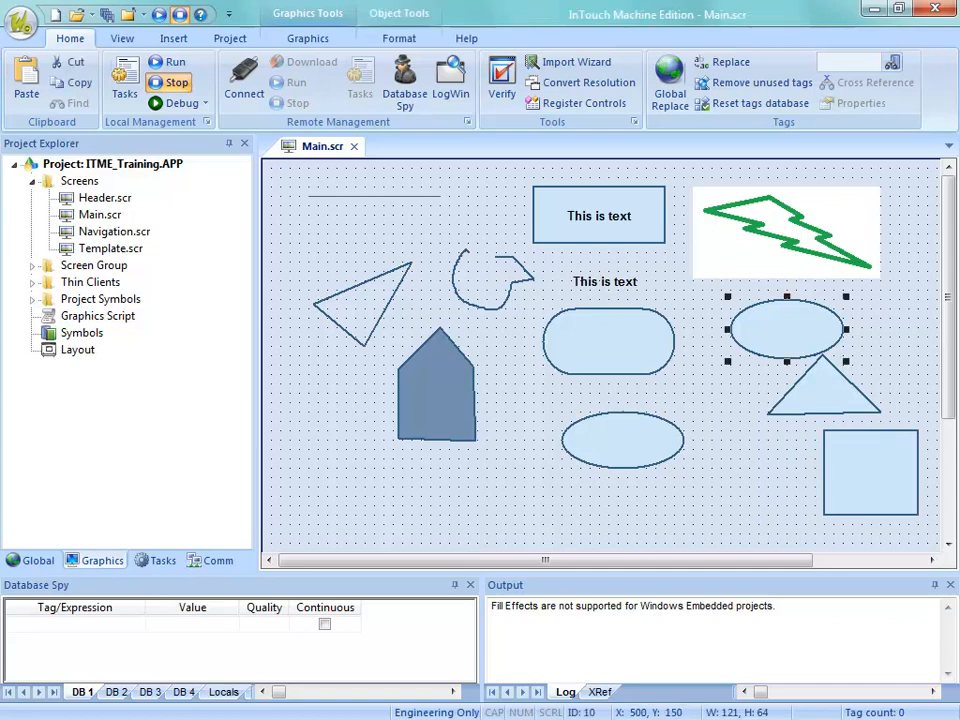
shift+click(823, 391)
shift+click(868, 472)
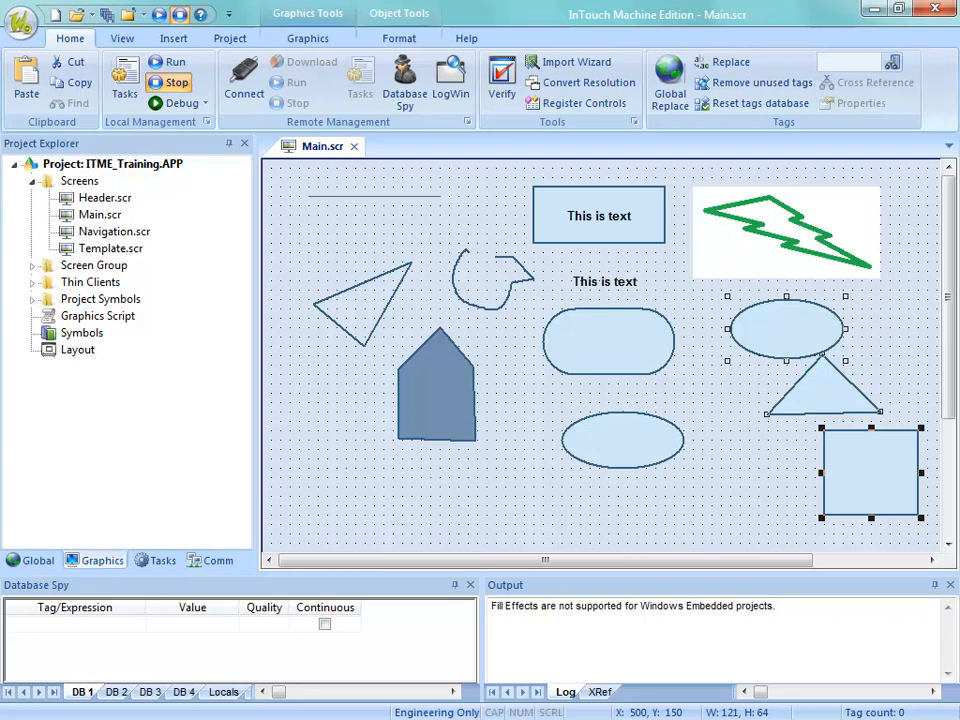
click(399, 38)
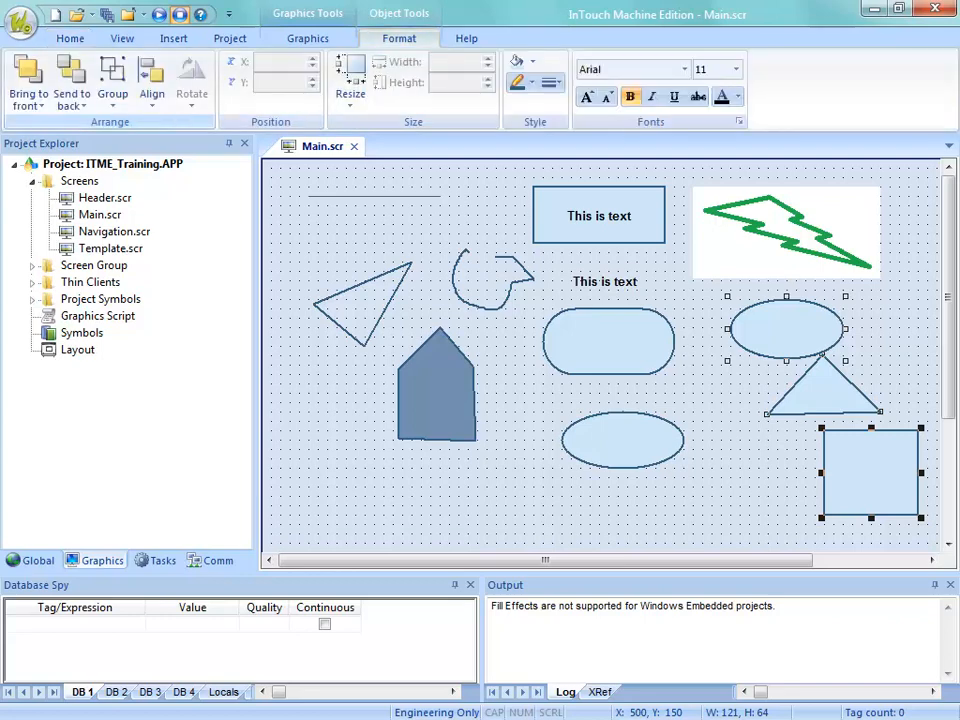
click(152, 94)
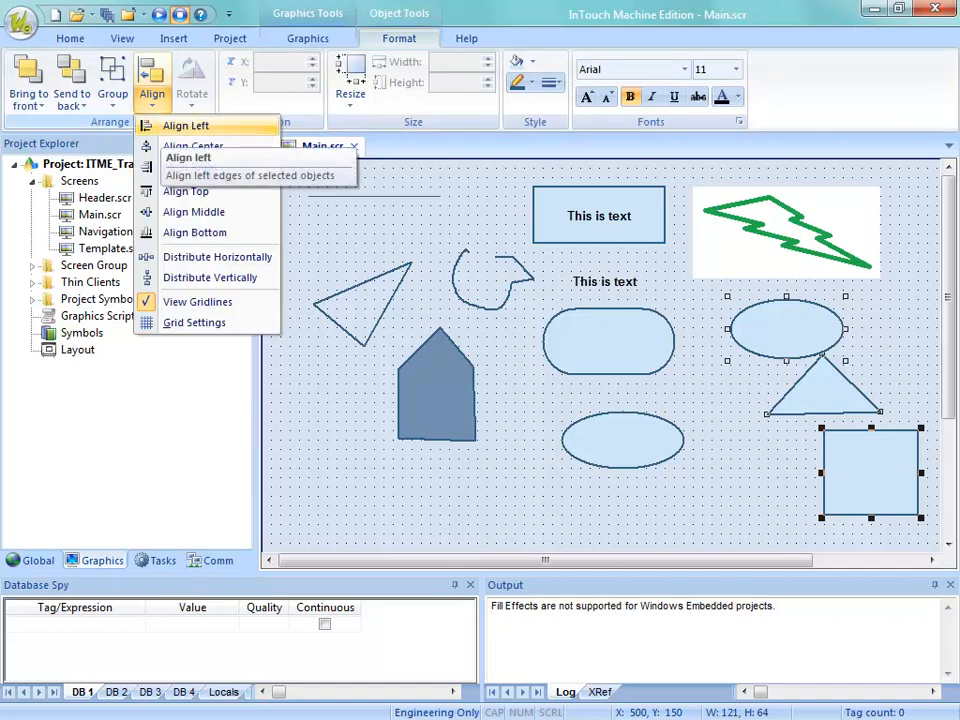
click(186, 125)
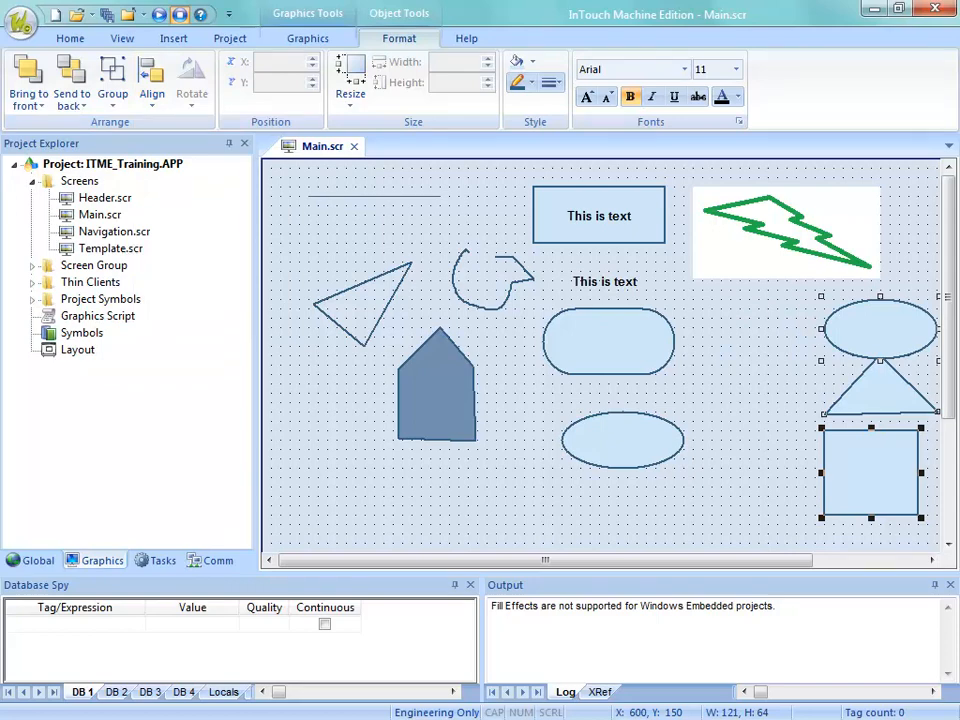
click(735, 480)
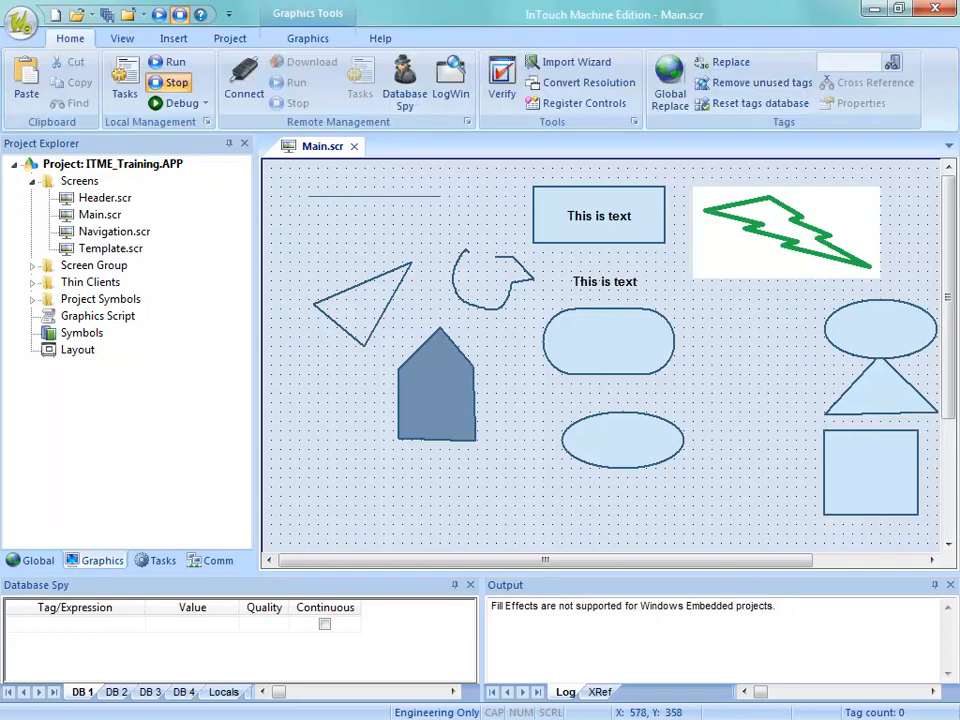
key(ctrl+z)
- Left-align the ellipse to the rectangle with only these two shapes selected
drag(703, 286, 940, 537)
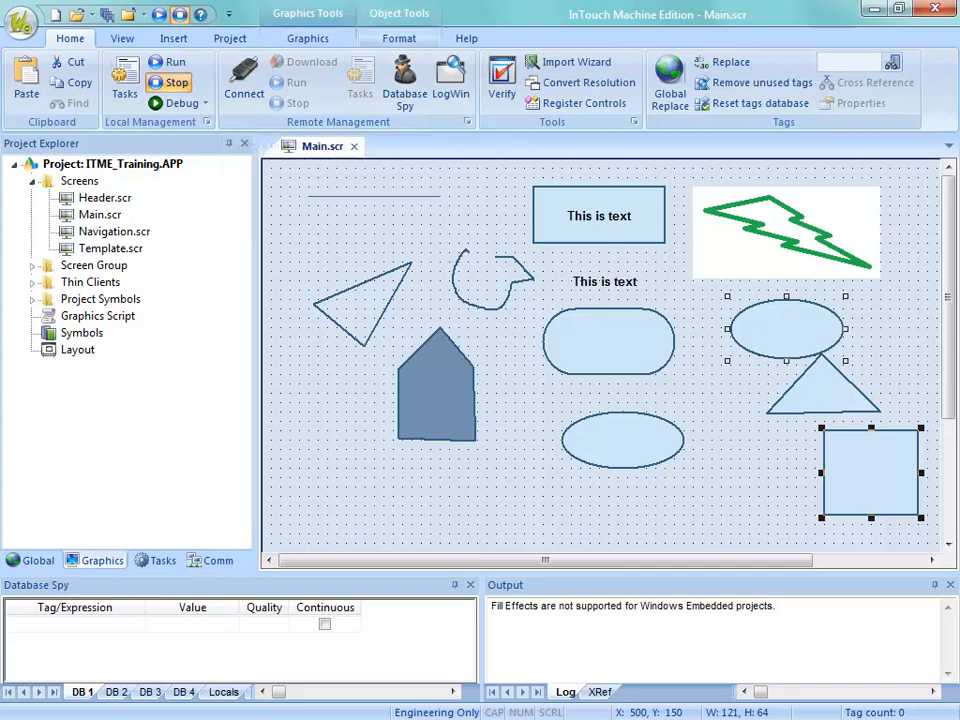
click(399, 38)
click(152, 90)
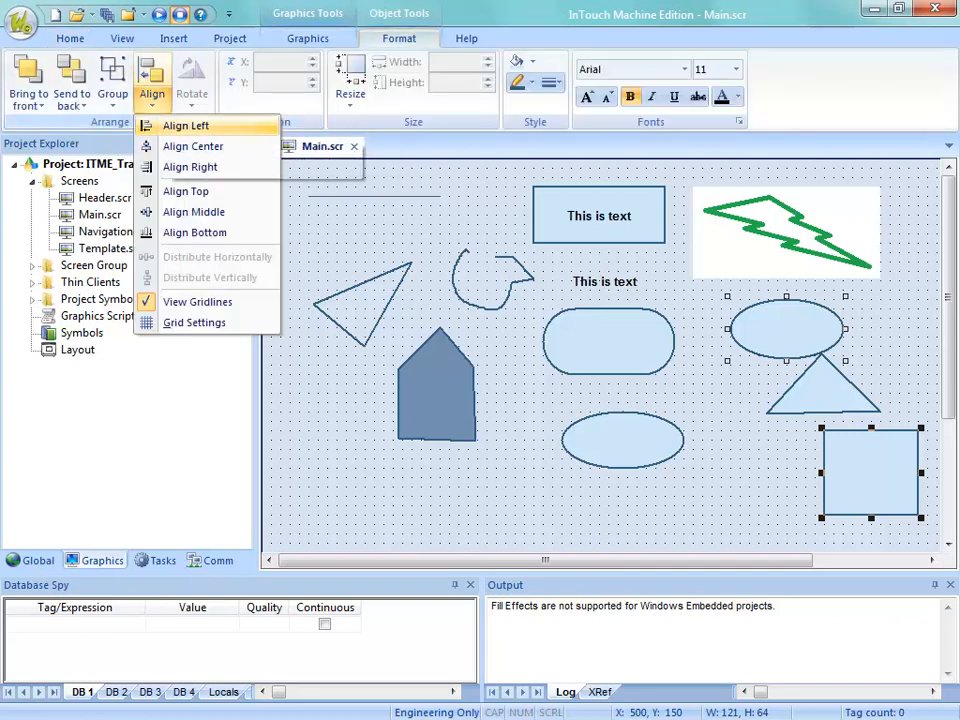
click(186, 125)
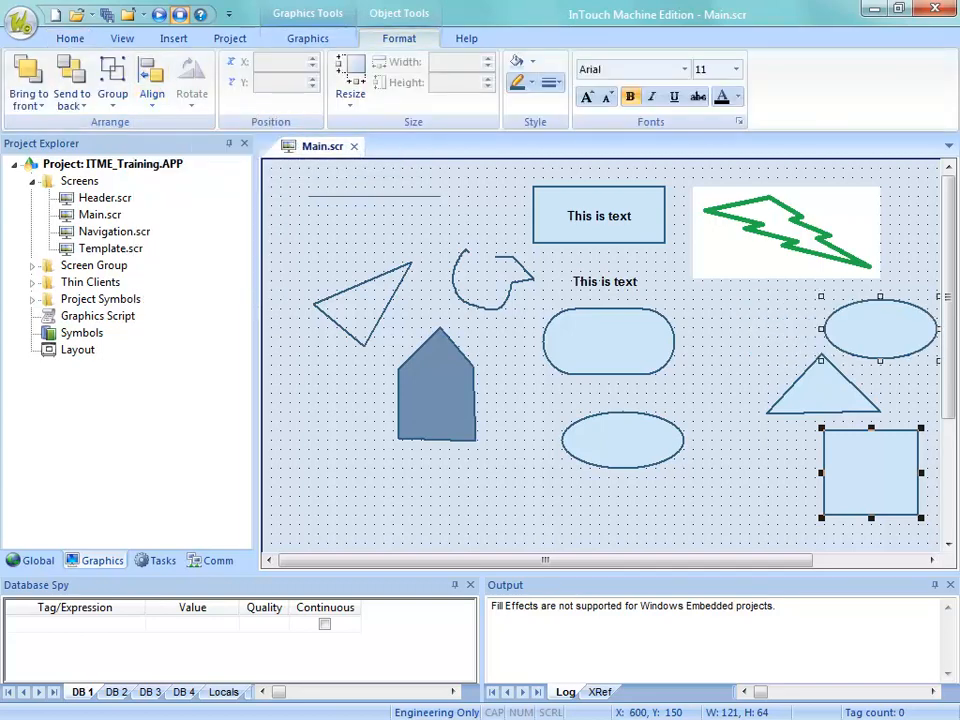
click(770, 484)
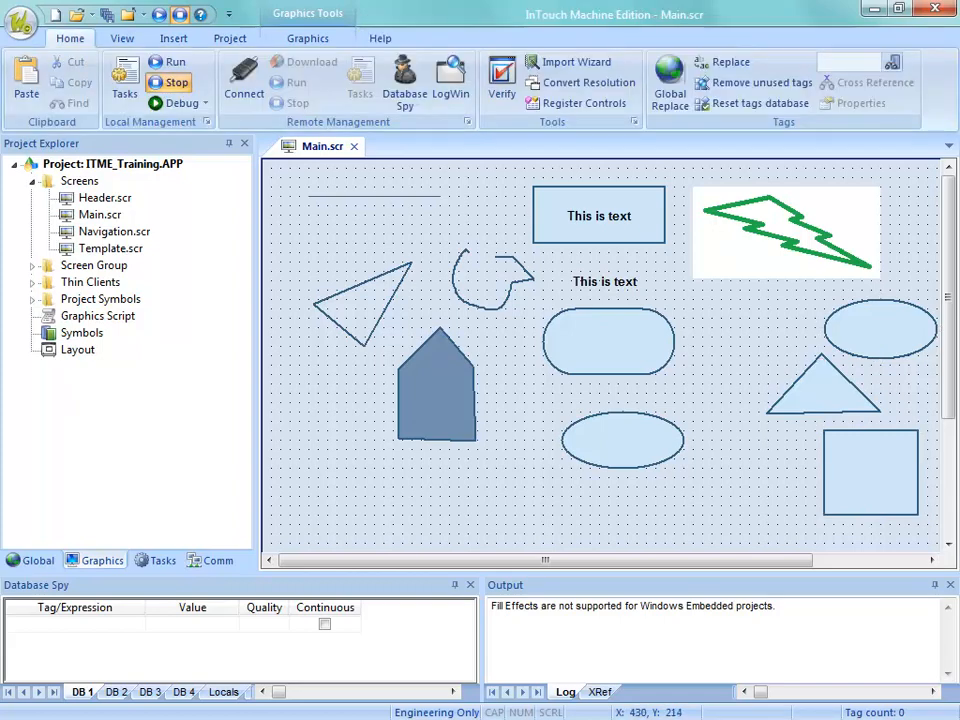
- Move the ellipse to about X 480, Y 130, the triangle to X 520, Y 200, and the rectangle to X 590, Y 280
drag(861, 345, 749, 326)
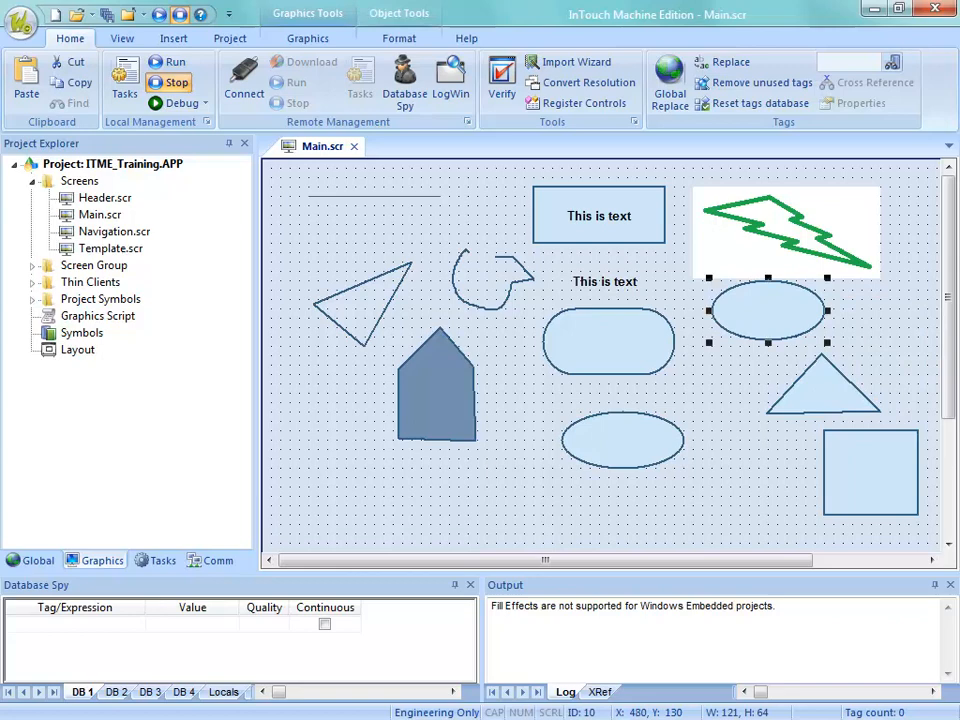
drag(822, 389, 805, 381)
drag(870, 472, 861, 462)
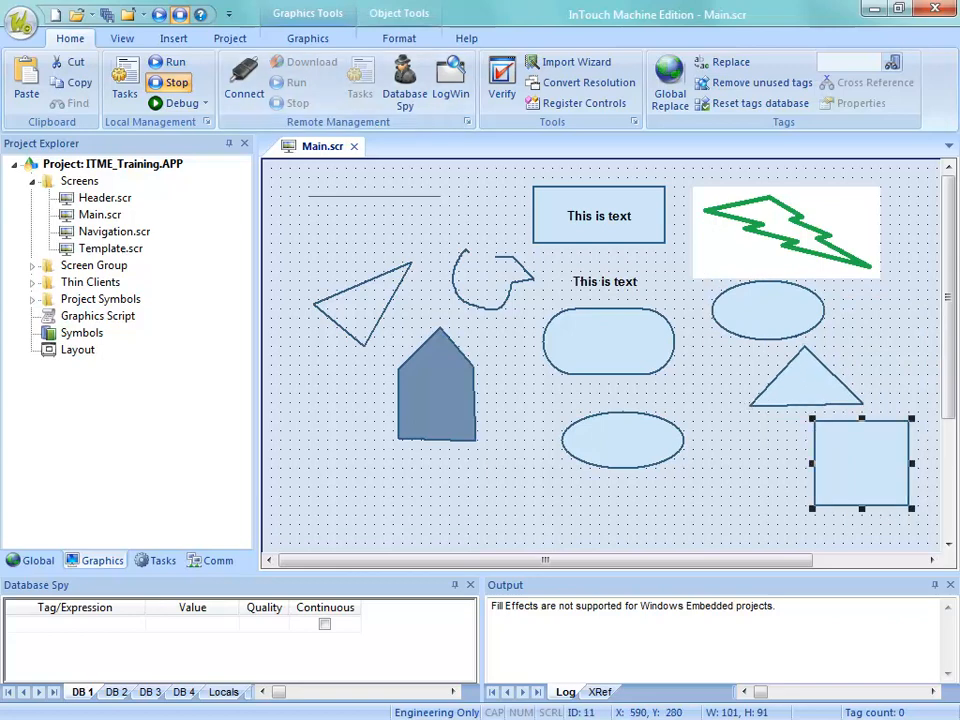
- Set the light-filled triangle's position to X 20 and Y 20
click(399, 38)
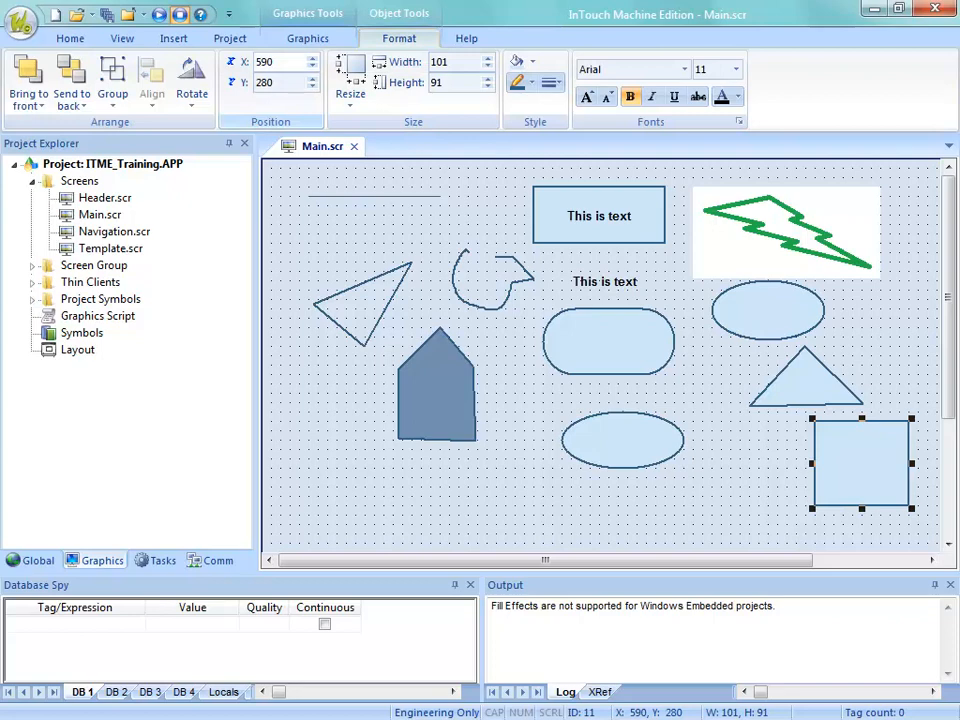
click(806, 384)
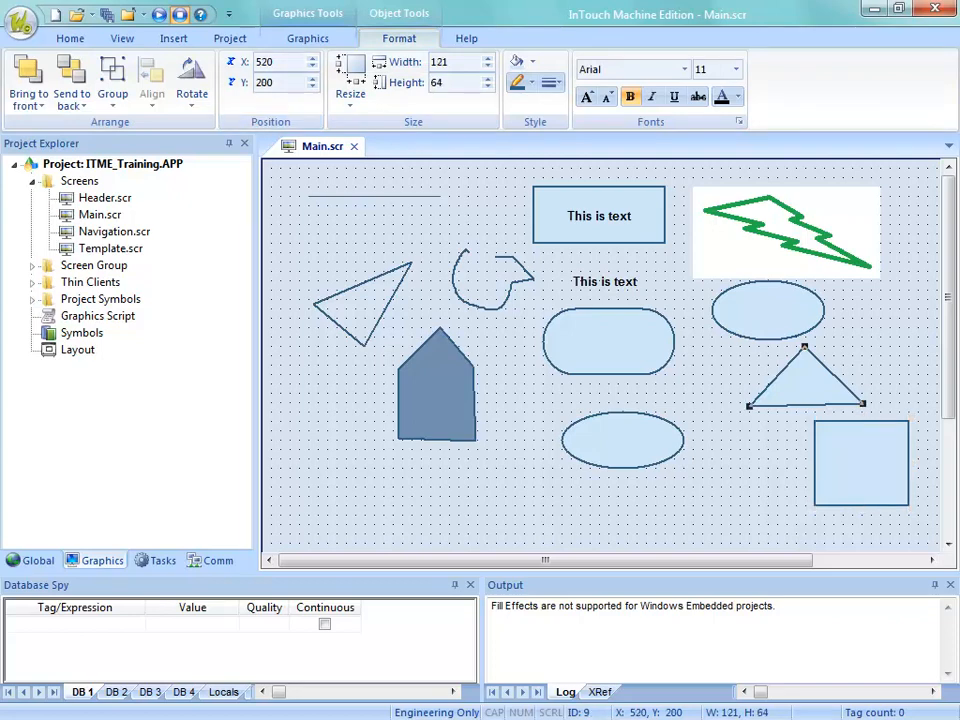
drag(277, 62, 252, 62)
text(20)
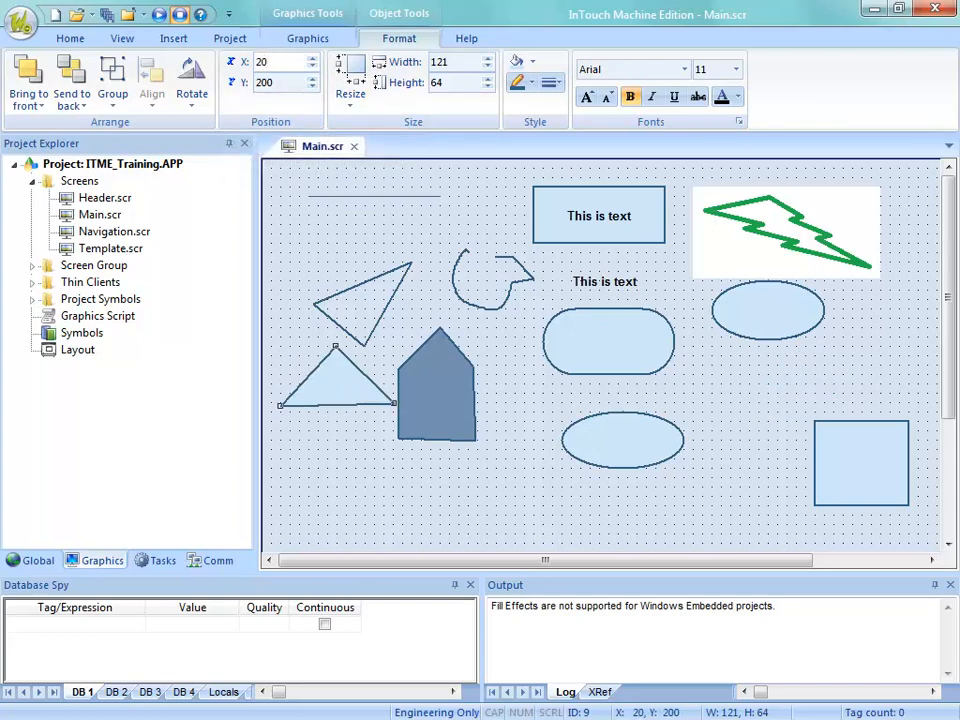
key(Tab)
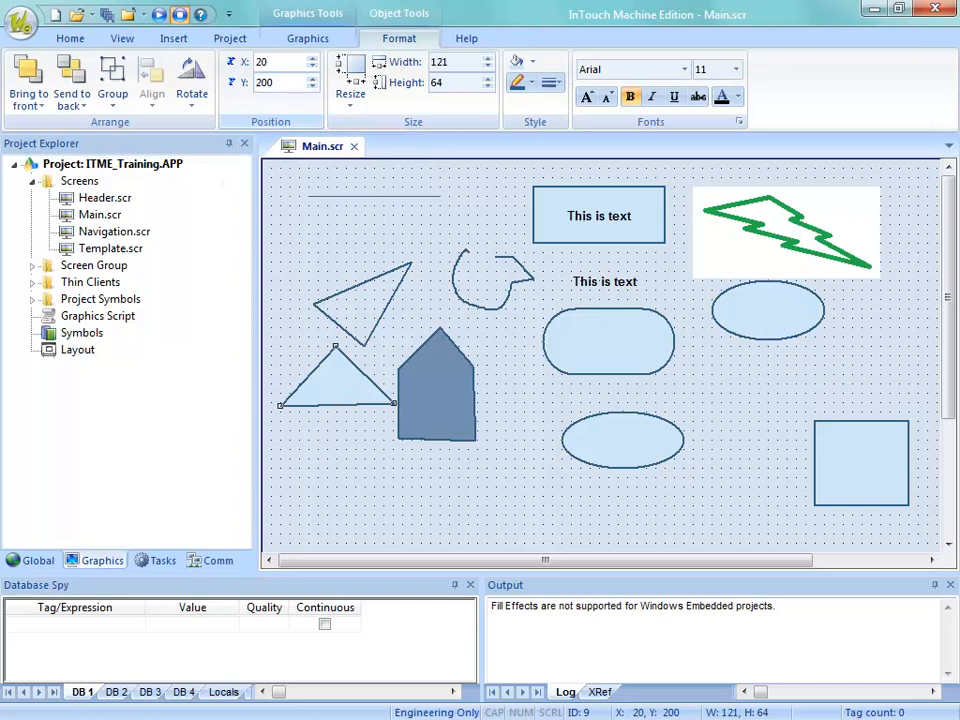
text(20)
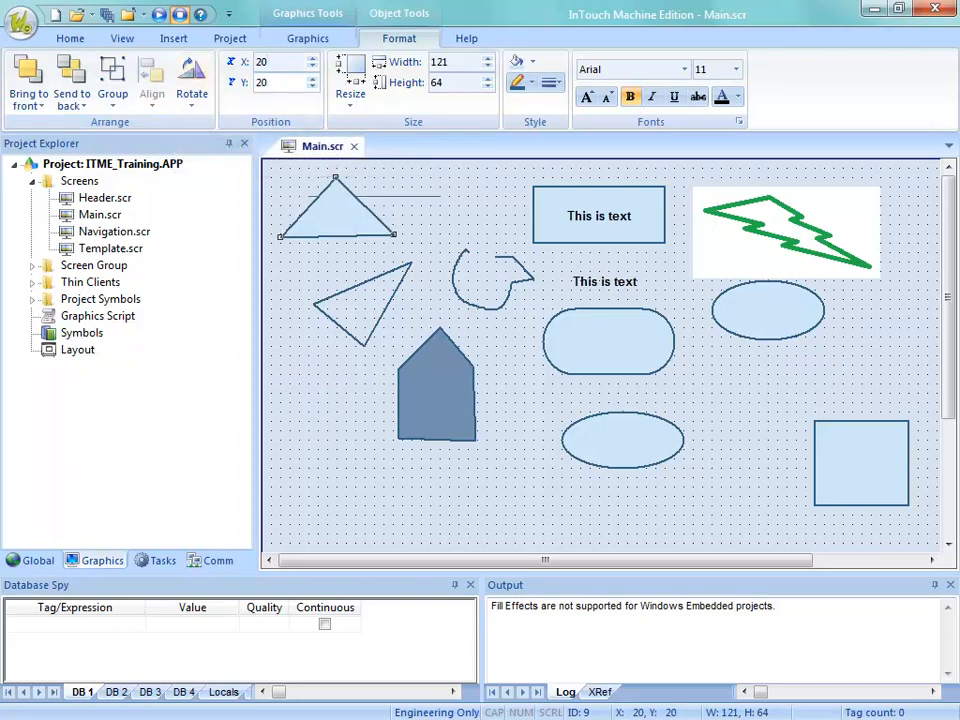
- Step the light-filled triangle's X position in single increments to 24
key(Up)
key(Up)
key(Up)
key(Up)
key(Up)
key(Up)
key(Up)
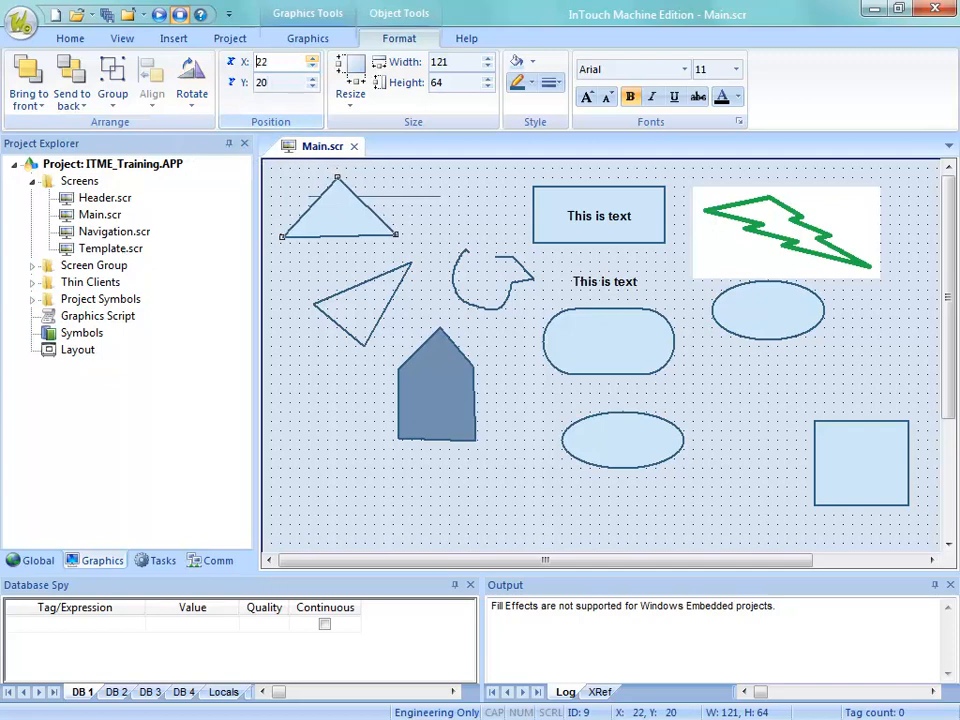
key(Down)
key(Down)
key(Down)
key(Down)
key(Down)
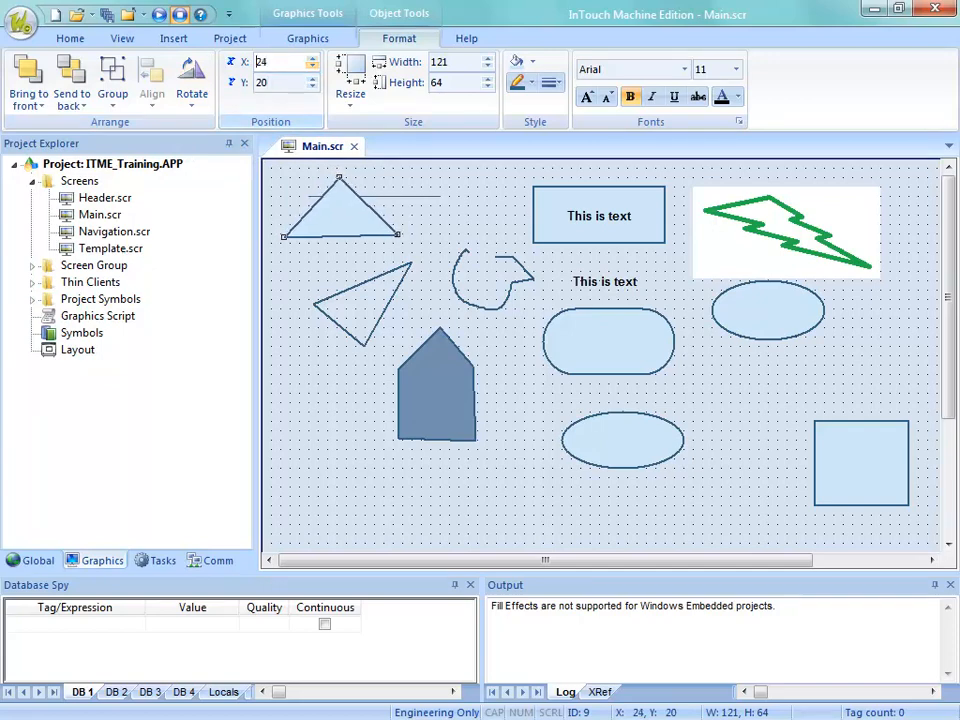
- Step the light-filled triangle's X position up in single increments to 40
key(Up)
key(Up)
key(Up)
key(Up)
key(Up)
key(Up)
key(Up)
key(Up)
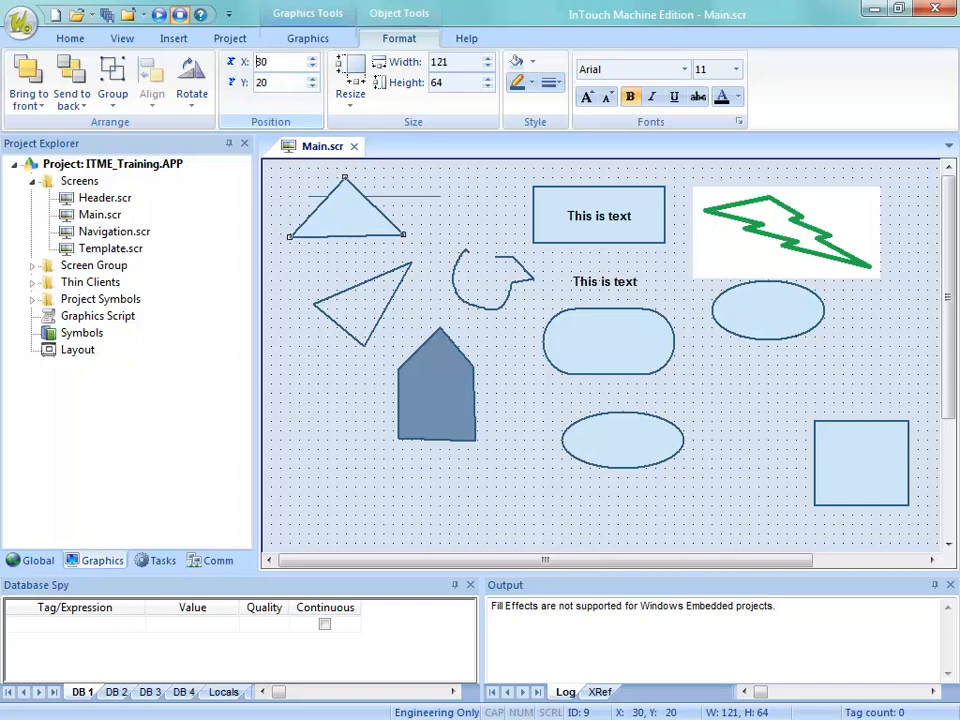
key(Up)
key(Up)
key(Up)
key(Up)
key(Up)
key(Up)
key(Up)
key(Up)
key(Up)
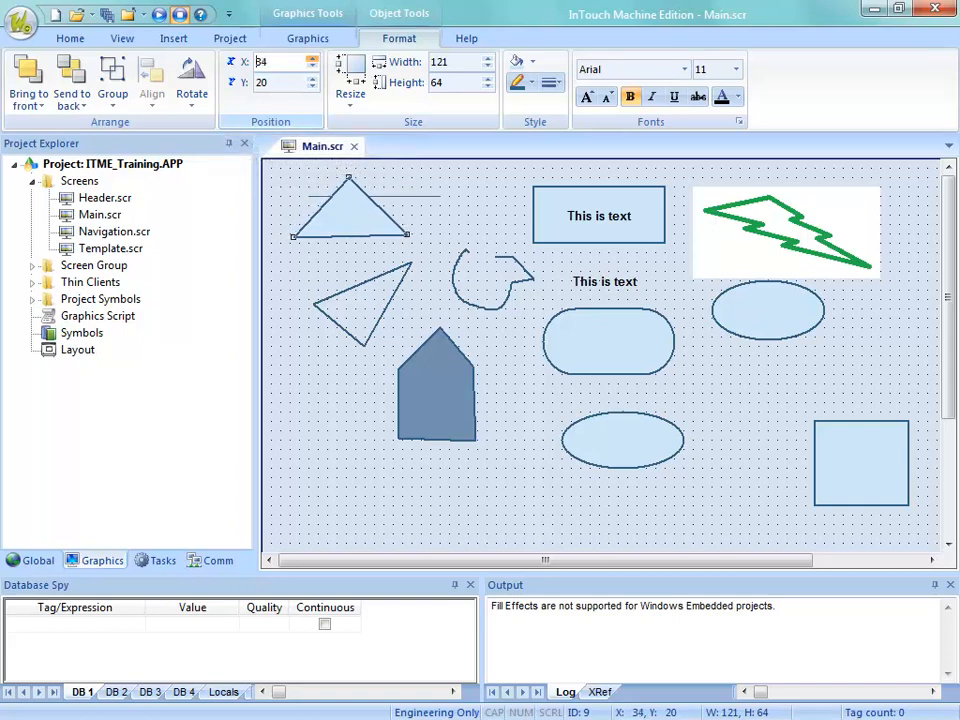
click(312, 59)
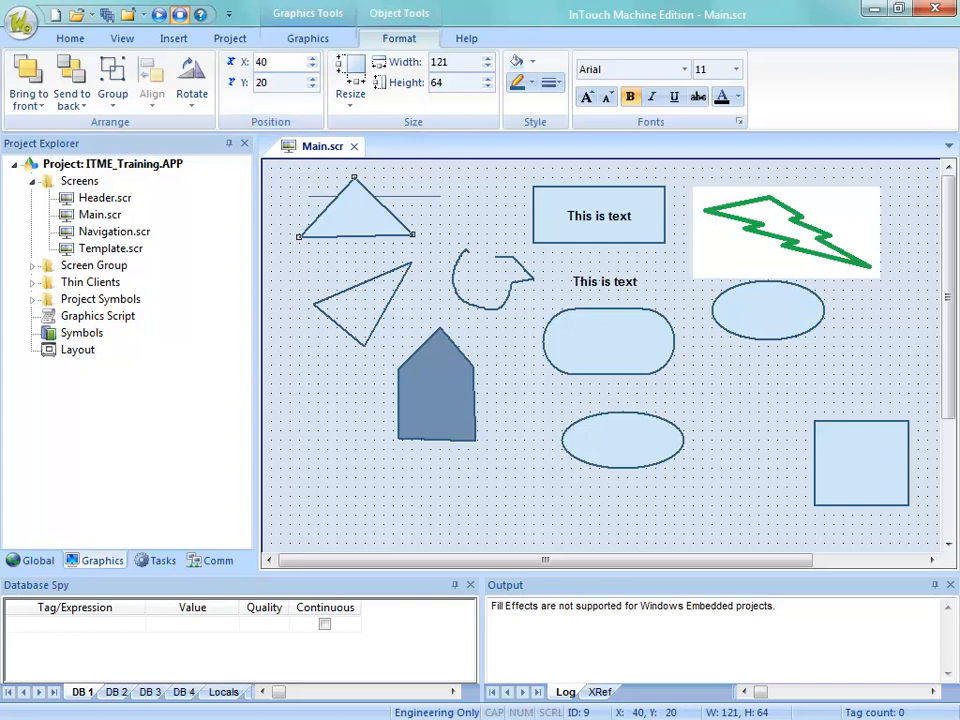
- Move the light-filled triangle to X 60, Y 30, and nudge it rightward in 10-pixel grid steps to X 130
drag(356, 214, 375, 224)
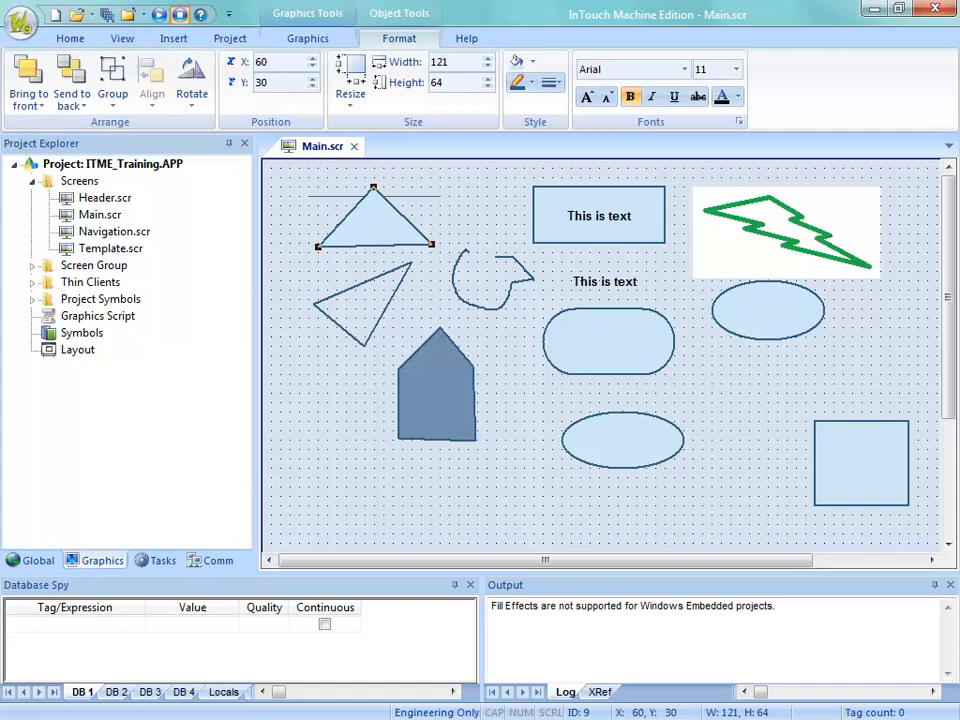
key(Right)
key(Right)
key(Right)
key(Right)
key(Right)
key(Right)
key(Right)
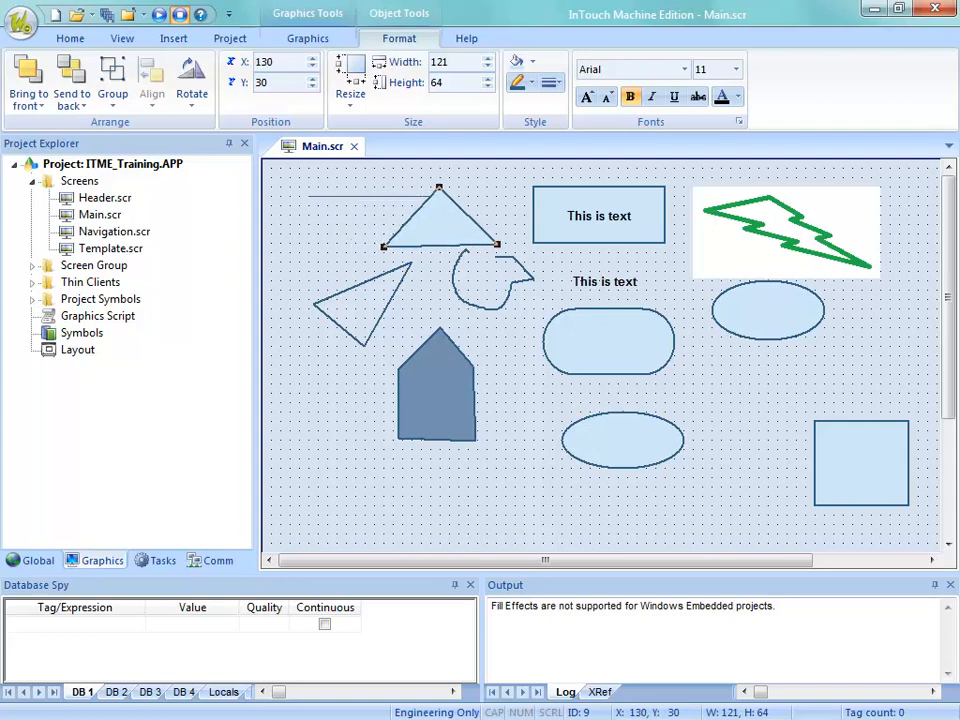
- Nudge the light-filled triangle leftward in grid steps to X 50
key(Left)
key(Left)
key(Left)
key(Left)
key(Left)
key(Left)
key(Left)
key(Left)
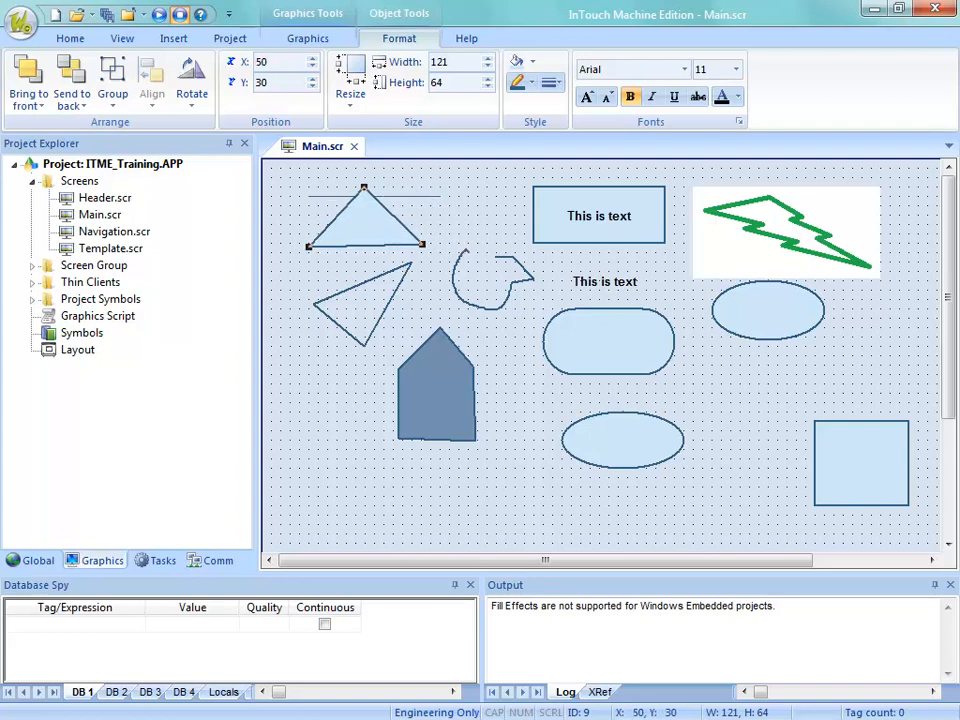
- Nudge the light-filled triangle rightward in grid steps to X 140
key(Right)
key(Right)
key(Right)
key(Right)
key(Right)
key(Right)
key(Right)
key(Right)
key(Right)
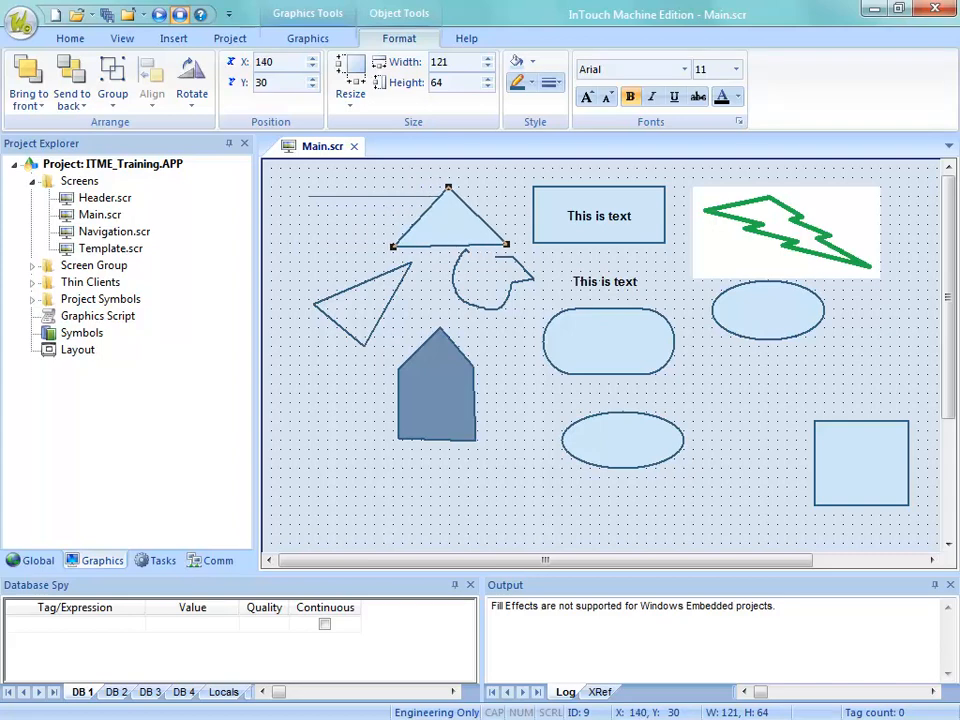
- Nudge the light-filled triangle leftward and upward in grid steps to X 80, Y 0
key(Left)
key(Left)
key(Left)
key(Left)
key(Left)
key(Left)
key(Up)
key(Up)
key(Up)
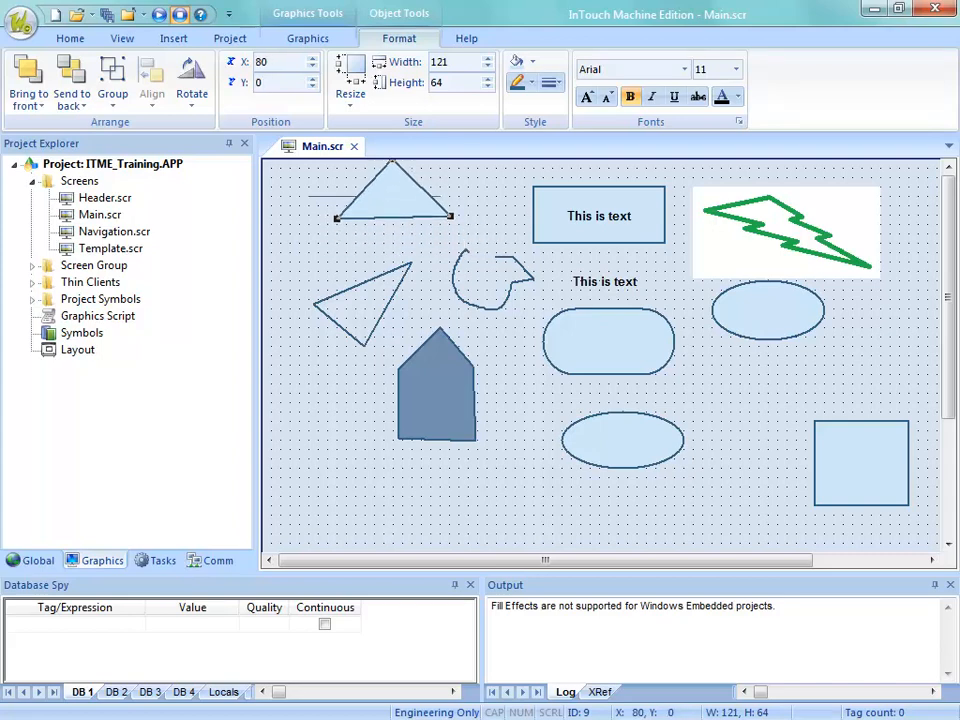
- Nudge the light-filled triangle down and up in grid steps, ending at Y 40
key(Down)
key(Down)
key(Down)
key(Down)
key(Up)
key(Up)
key(Up)
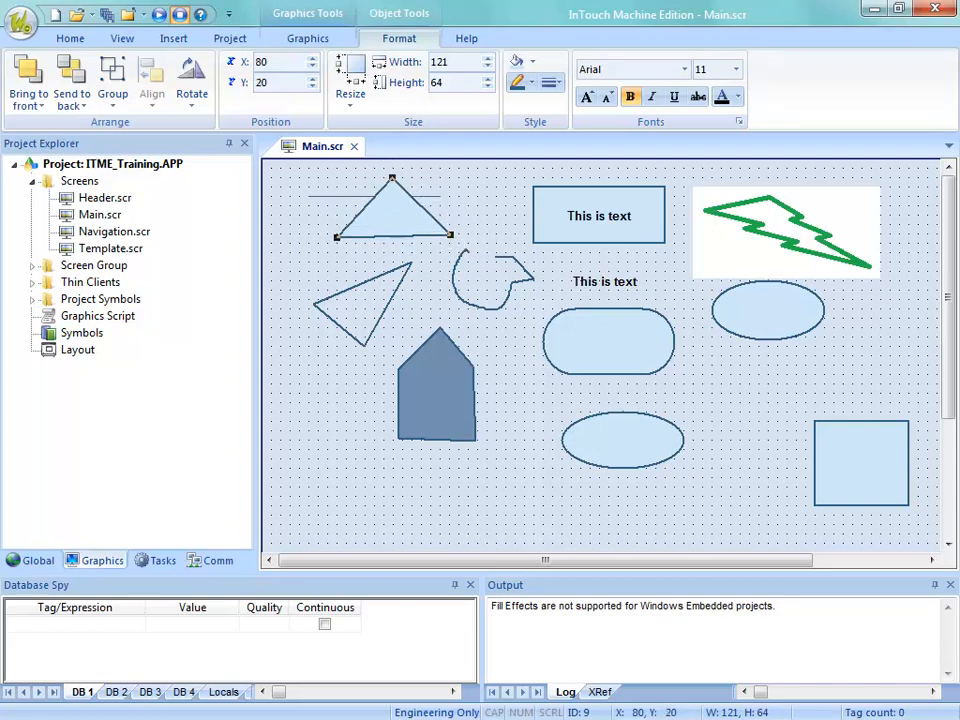
key(Down)
key(Down)
key(Down)
key(Up)
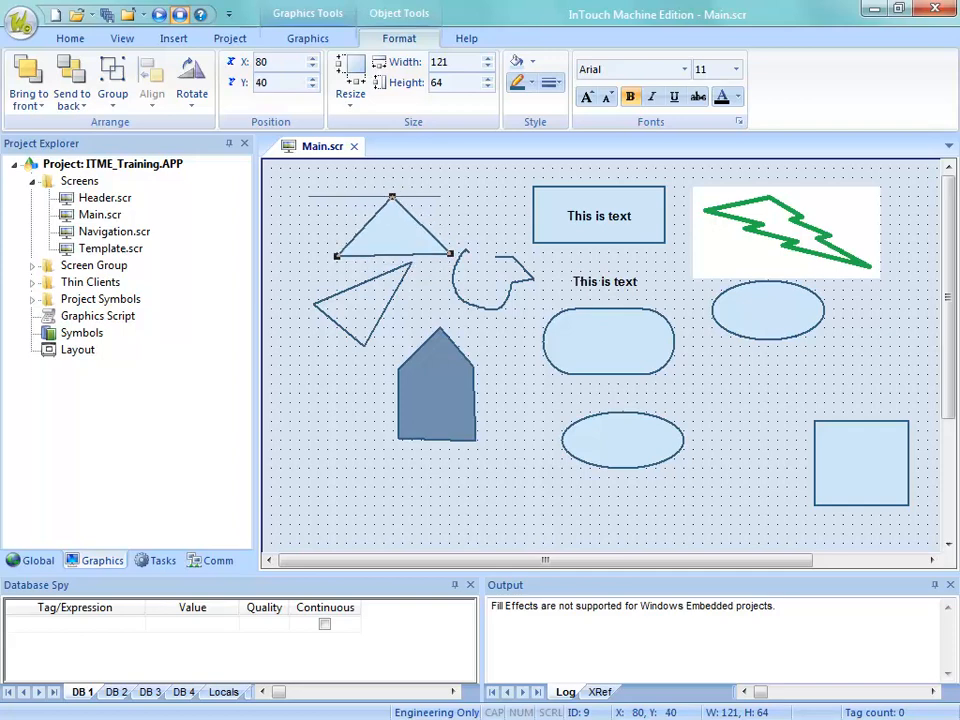
- Turn off snapping to the grid in the Main screen's grid settings
right_click(382, 234)
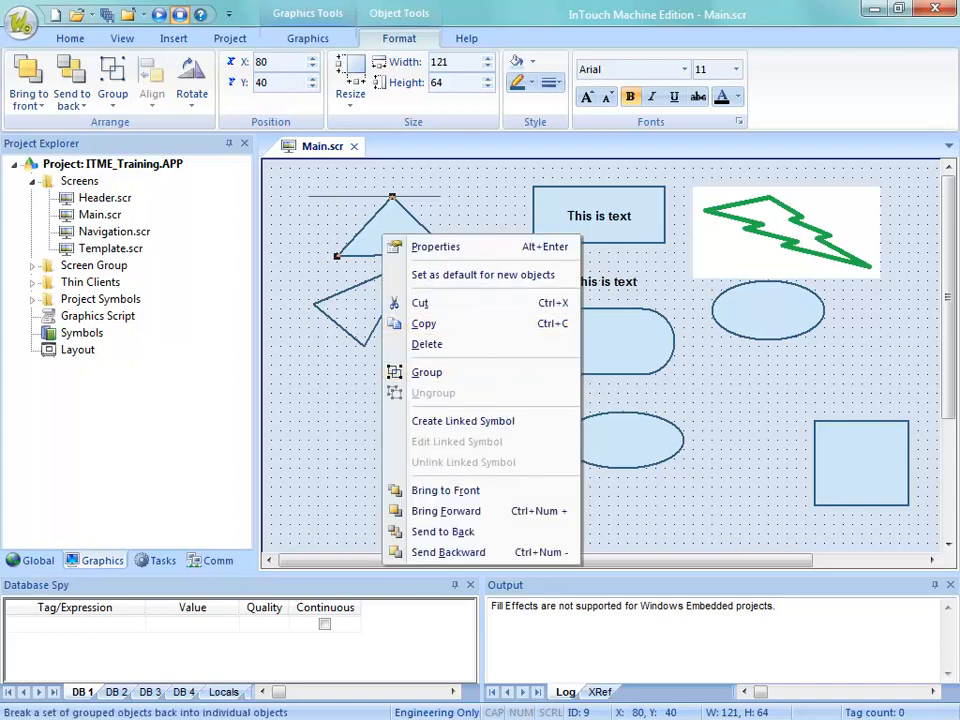
click(357, 408)
right_click(357, 406)
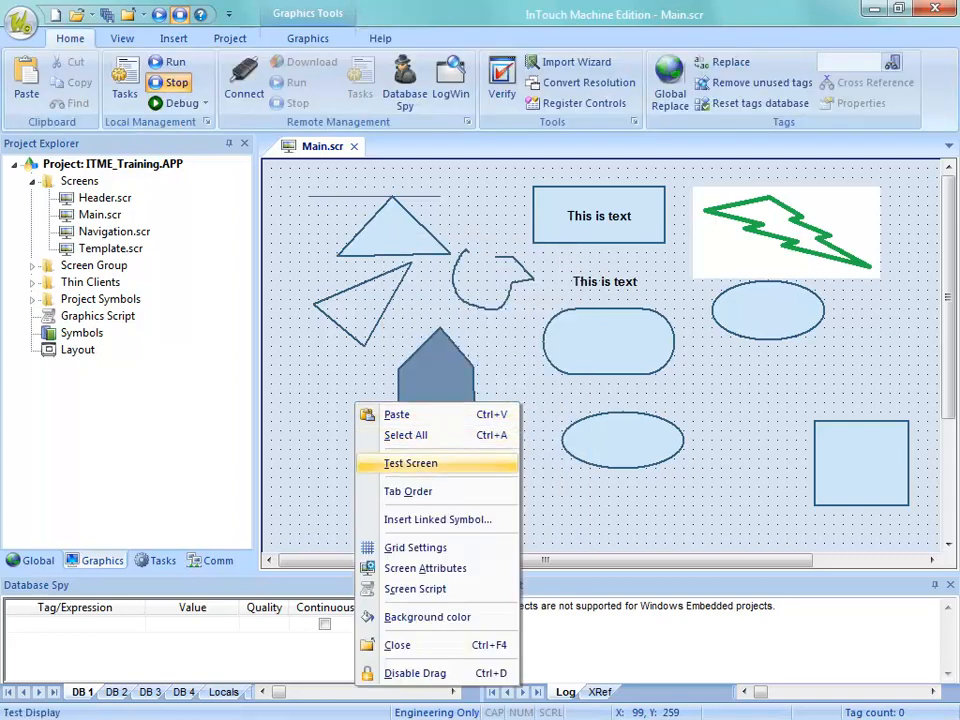
click(415, 547)
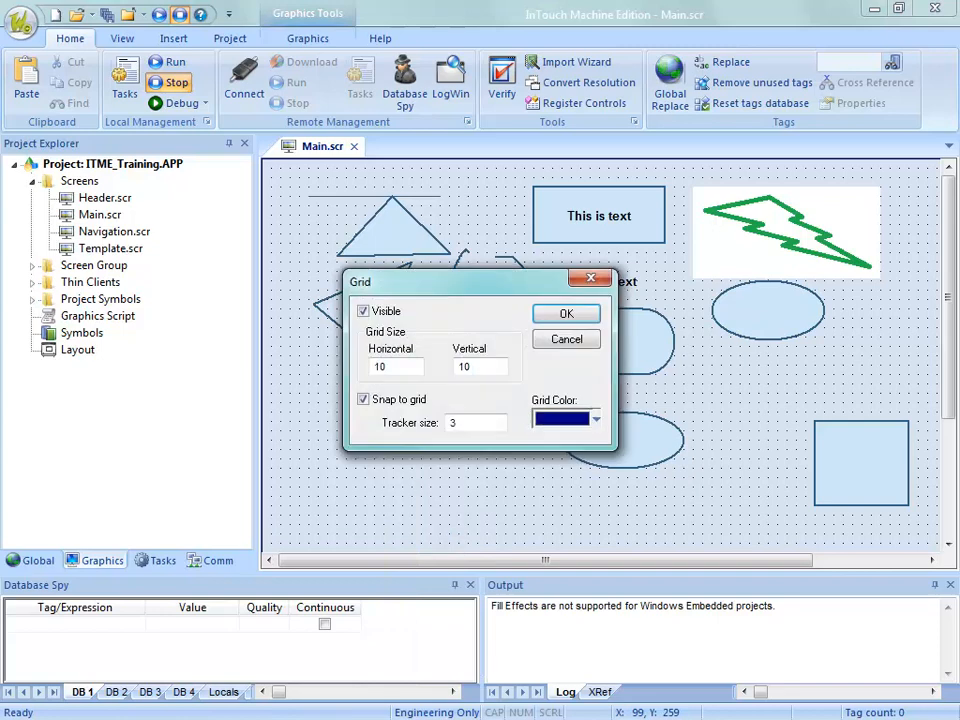
click(364, 400)
click(566, 314)
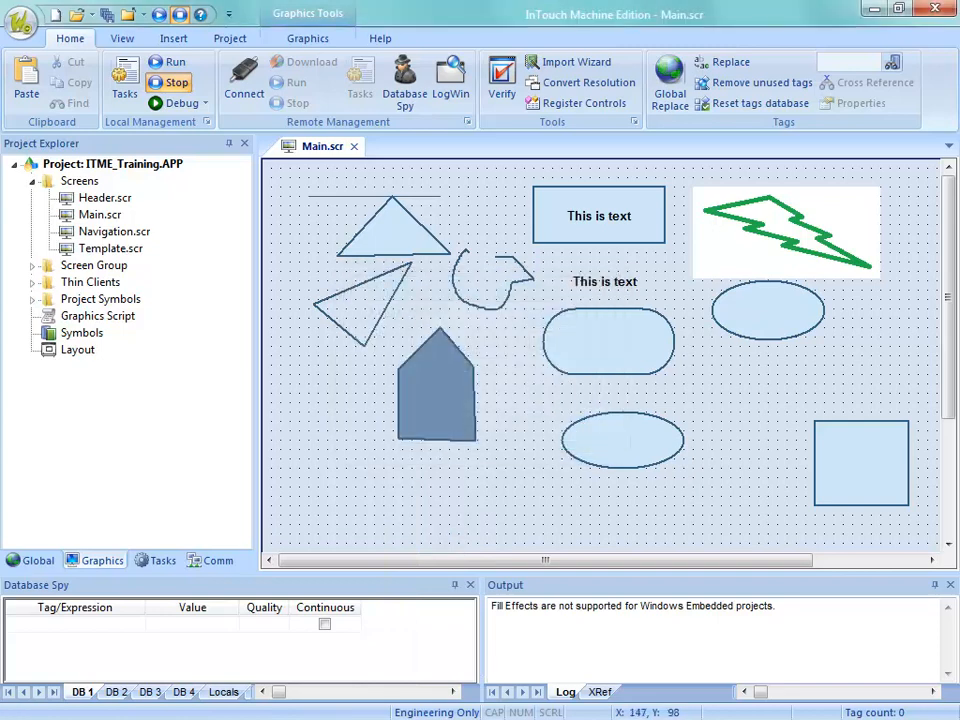
- Nudge the light-filled triangle in single-pixel steps to X 78, Y 38
click(398, 232)
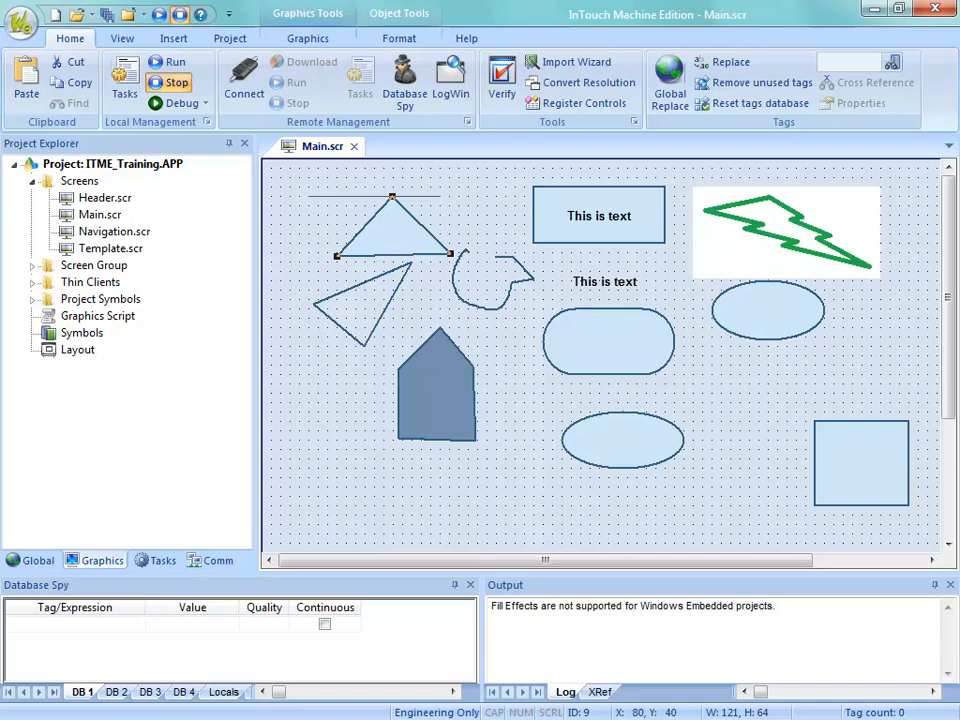
key(Right)
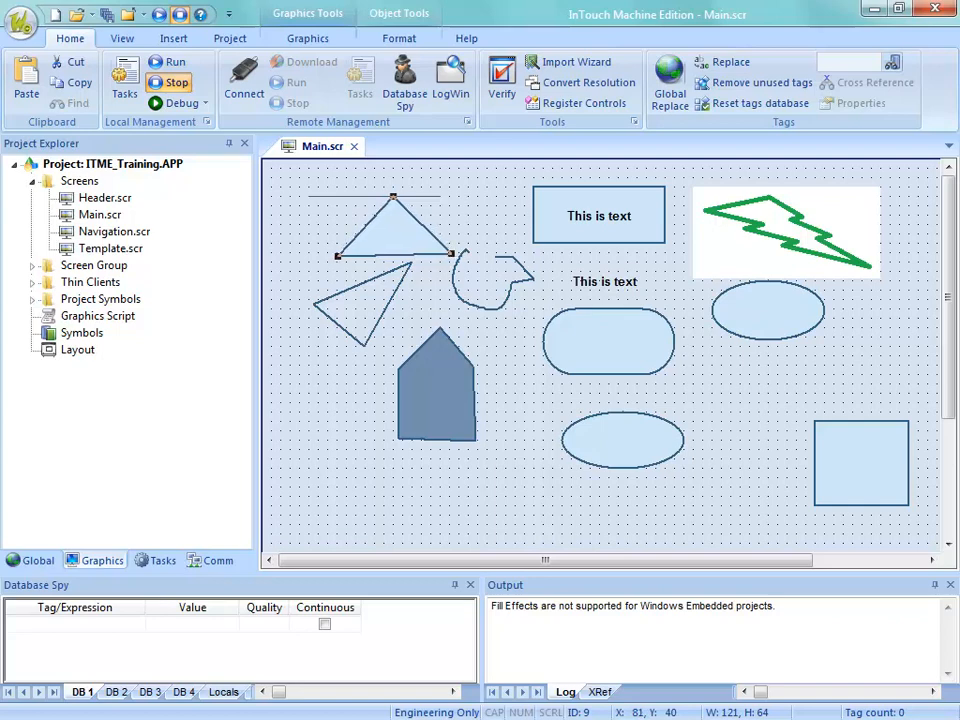
key(Left)
key(Left)
key(Left)
key(Up)
key(Up)
key(Up)
key(Up)
key(Up)
key(Up)
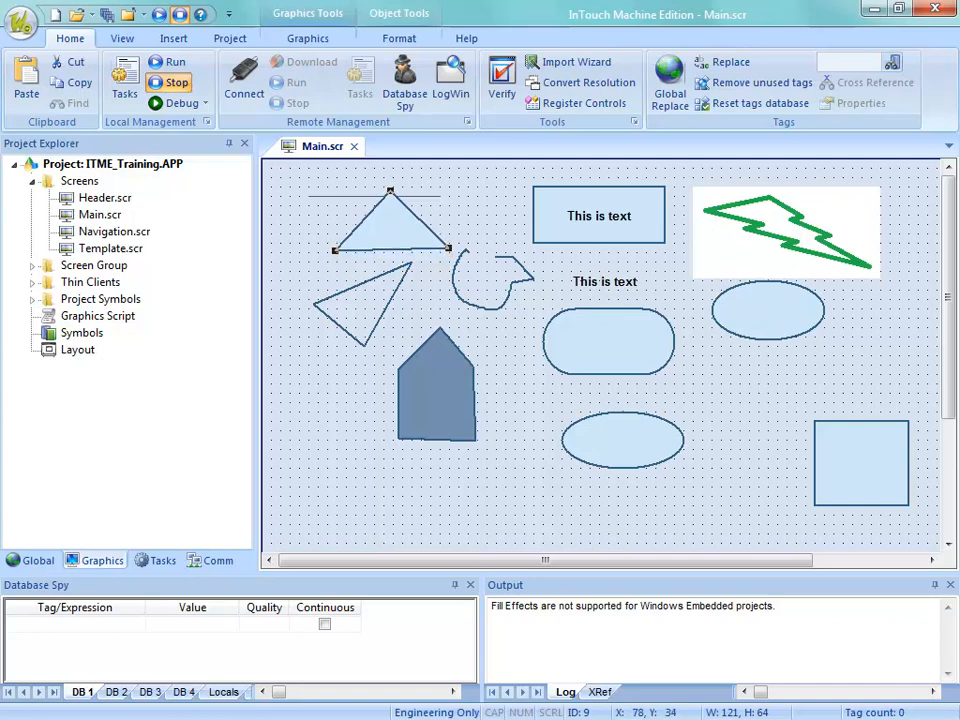
key(Down)
key(Down)
key(Down)
key(Down)
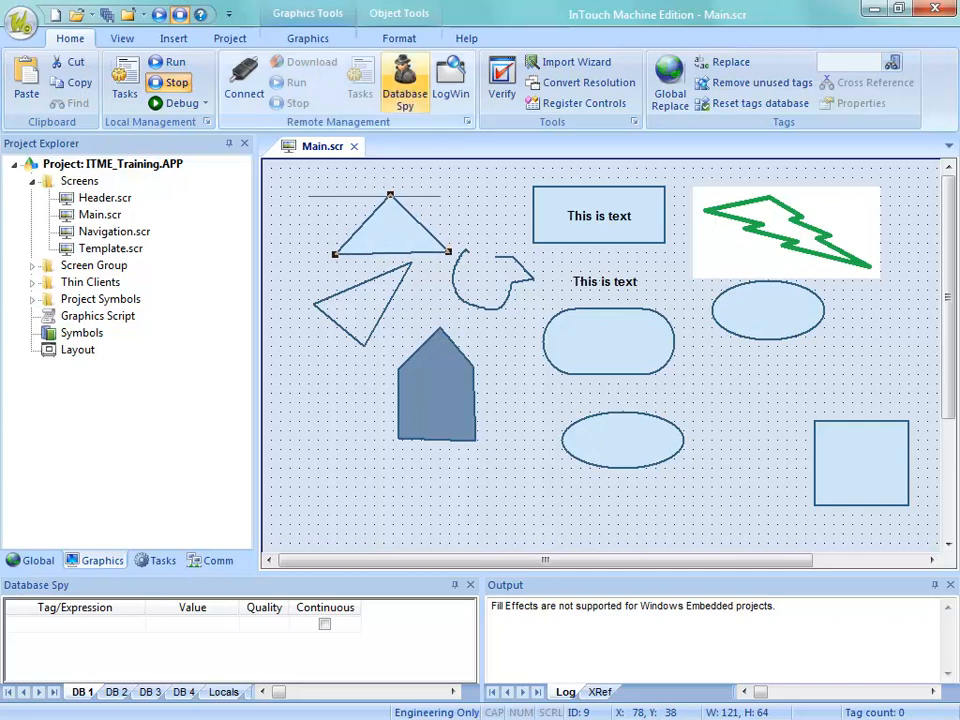
- Increase the light-filled triangle's width in single increments to 128 and raise its height slightly
click(399, 38)
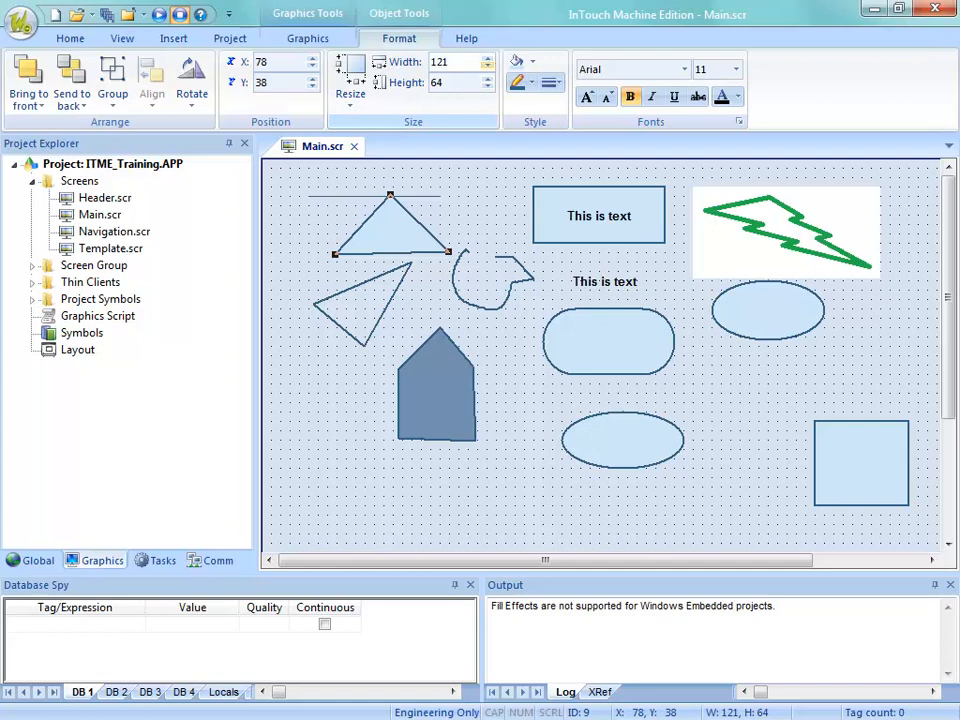
click(487, 57)
click(487, 57)
click(487, 57)
click(487, 57)
click(487, 57)
click(487, 57)
click(487, 57)
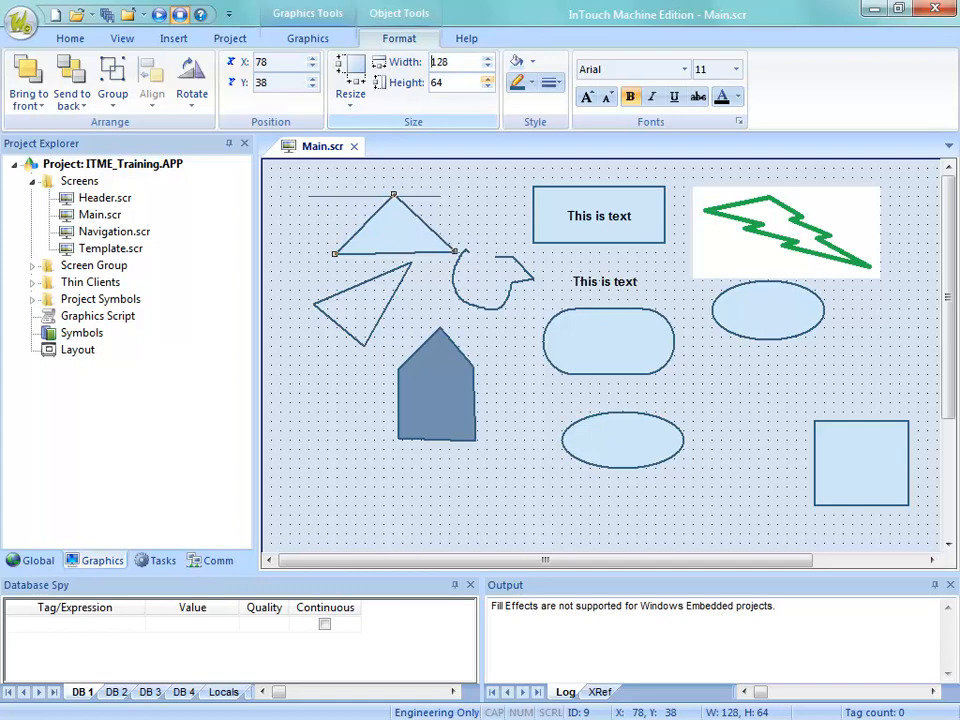
click(487, 78)
click(487, 78)
click(487, 78)
click(487, 78)
- Move the square below the ellipse to about X 486, Y 215, and resize it to width 92, height 130
drag(861, 462, 765, 403)
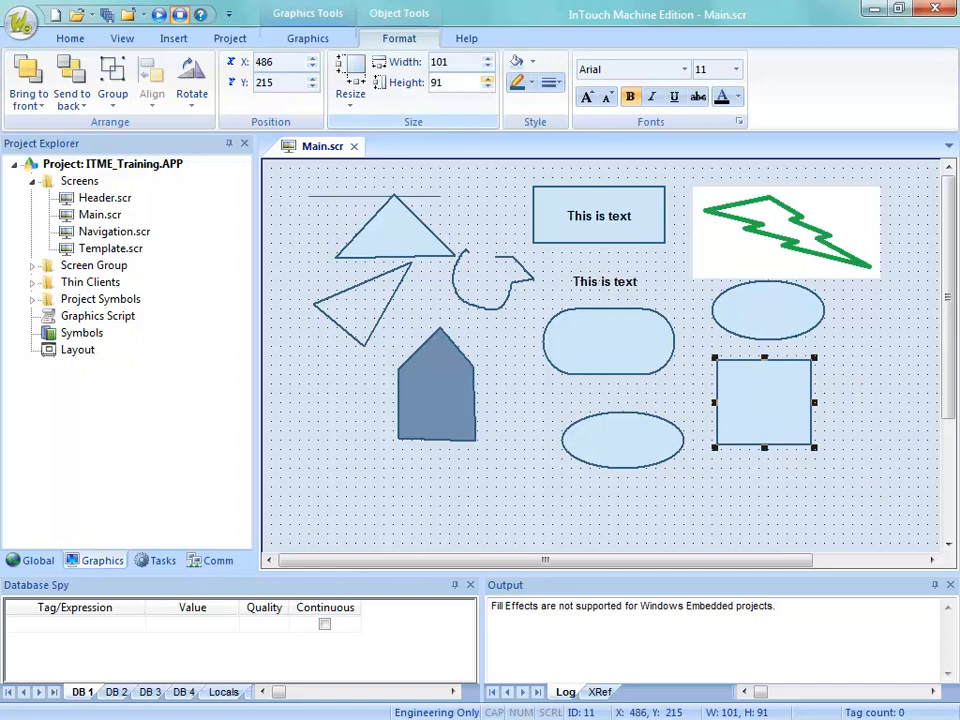
click(487, 78)
click(487, 78)
click(487, 78)
click(487, 78)
click(487, 78)
click(487, 78)
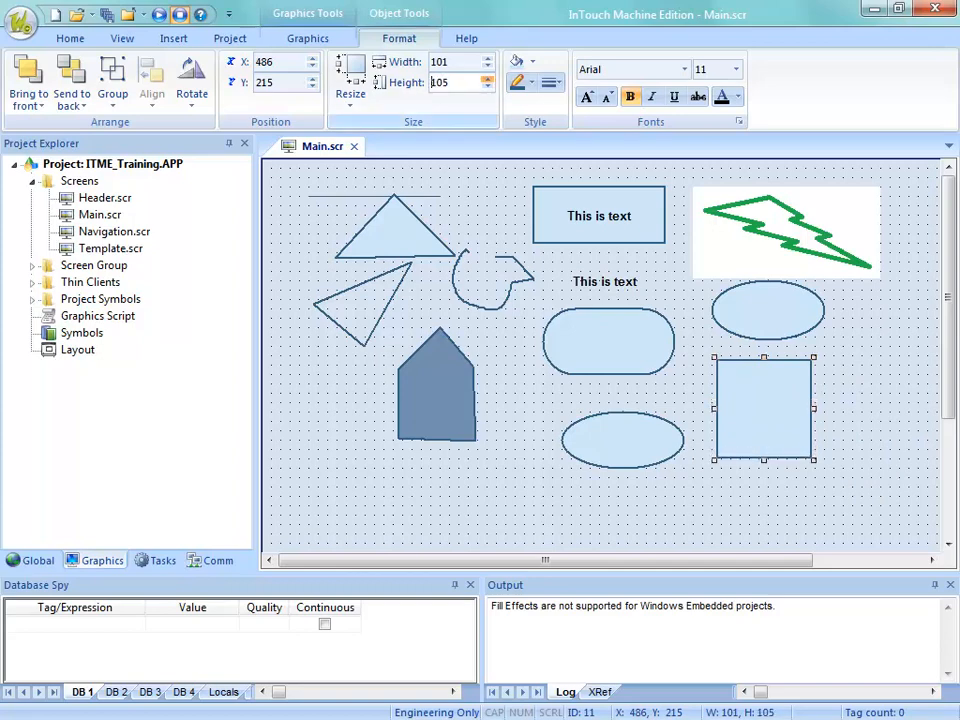
click(487, 66)
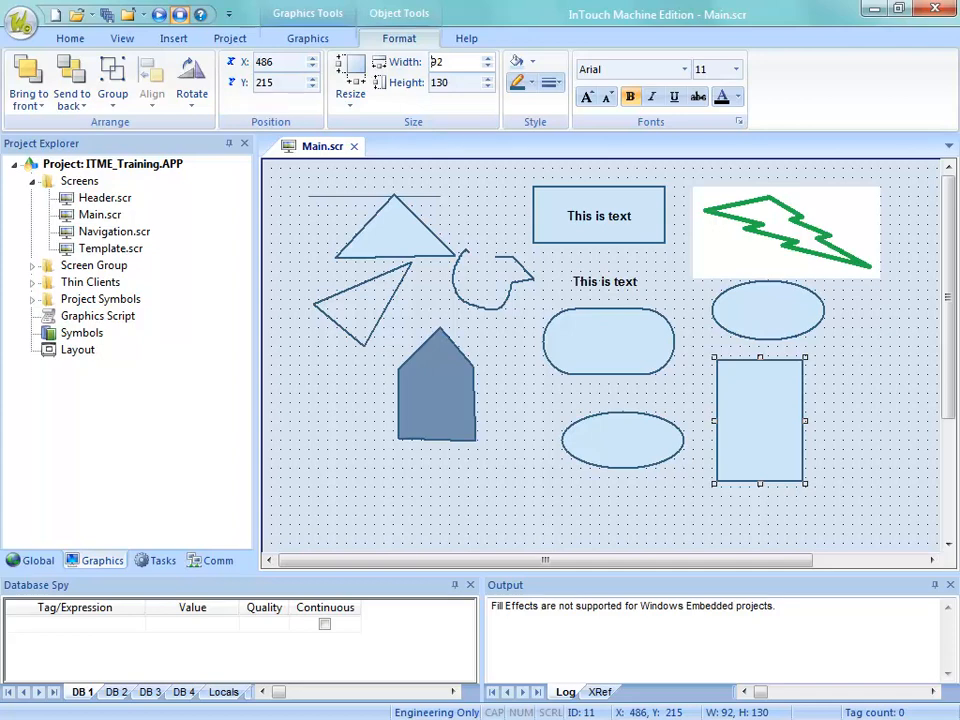
- Move the resized rectangle to about X 552, Y 219
click(760, 420)
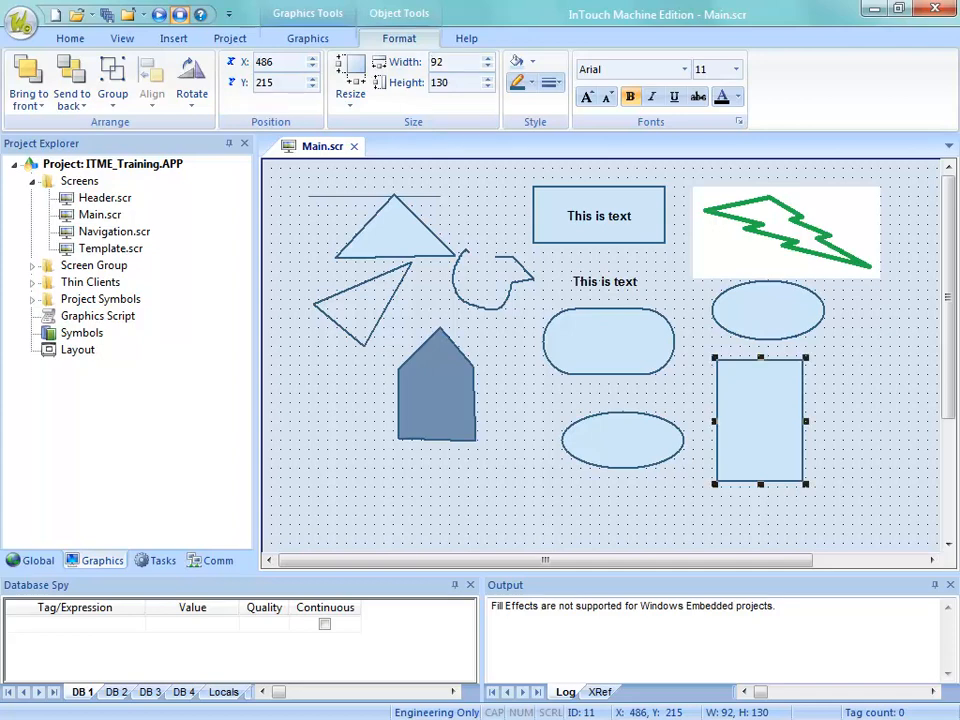
drag(760, 420, 826, 424)
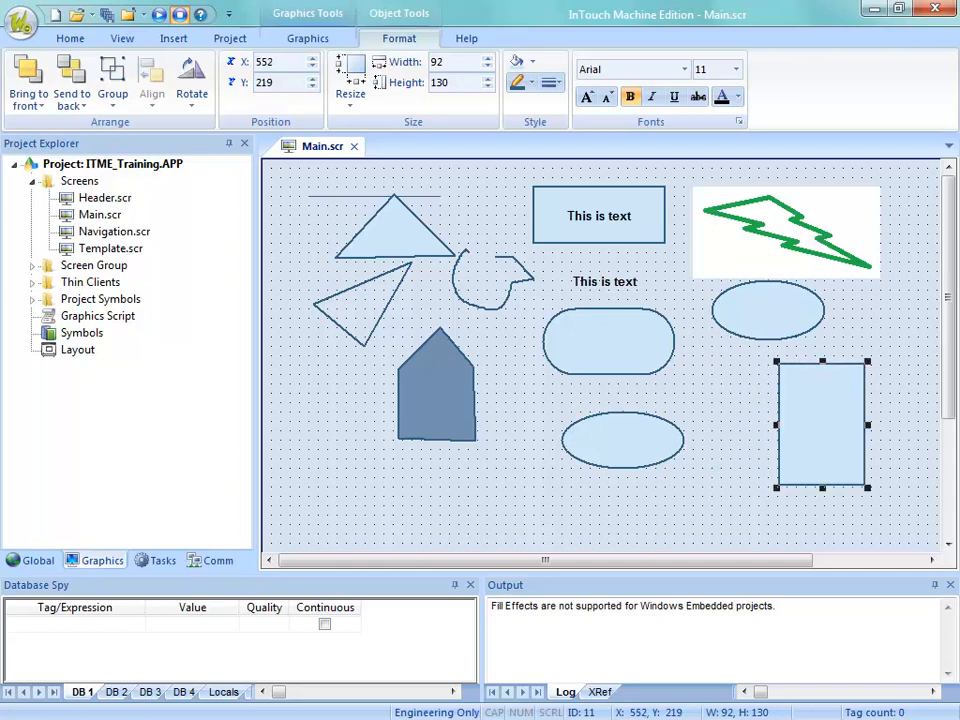
- Overlap the filled triangle at about X 513, Y 170 with the tall rectangle at X 580, Y 218 and the ellipse at X 473, Y 134
click(395, 230)
drag(395, 230, 815, 366)
drag(822, 412, 848, 411)
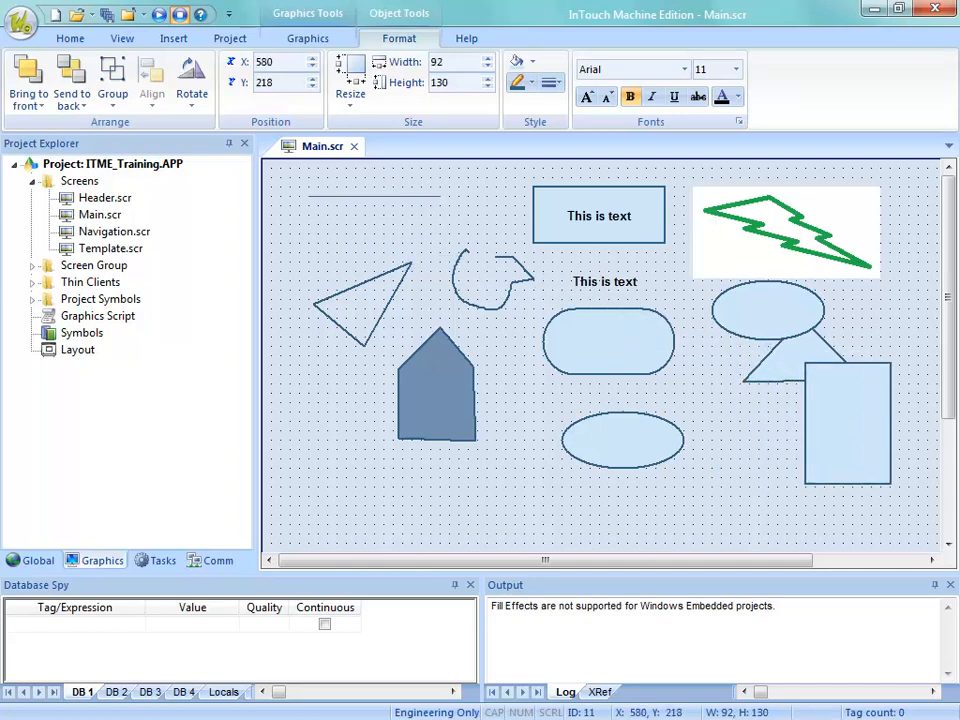
drag(772, 312, 765, 315)
- Step through the overlapping triangle, ellipse and rectangle to examine their object IDs and stacking order, including the horizontal line's ID
click(797, 361)
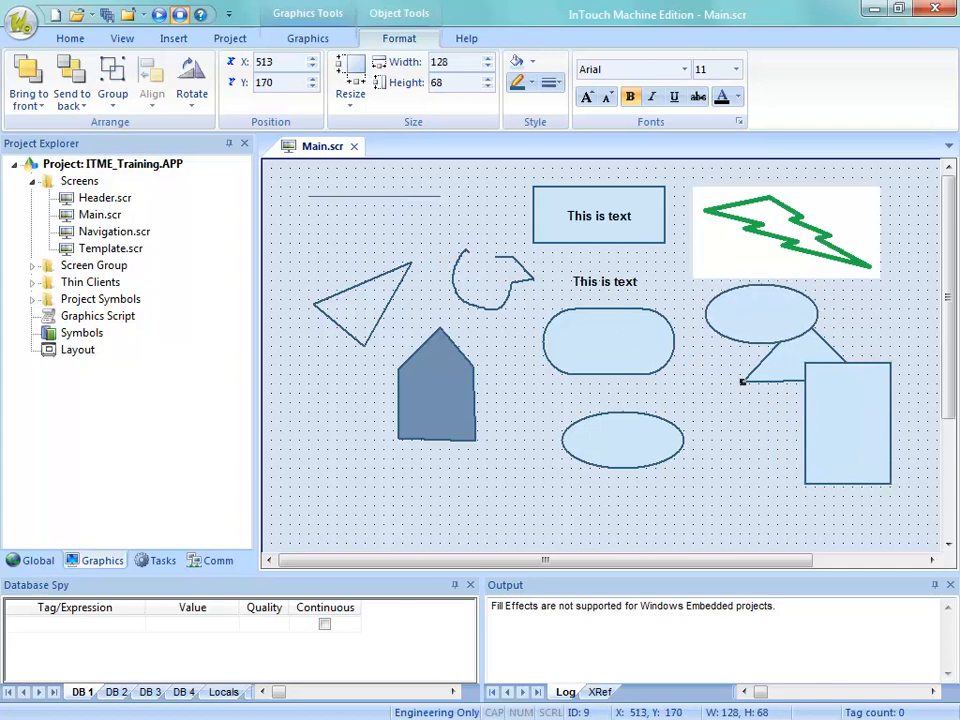
key(Tab)
key(Tab)
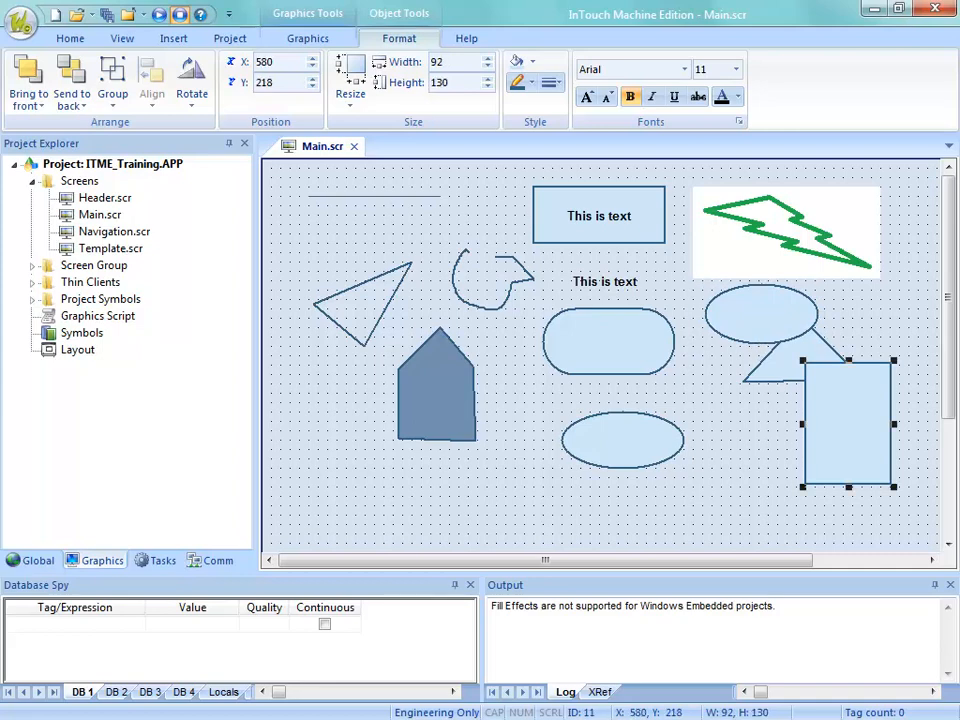
click(742, 381)
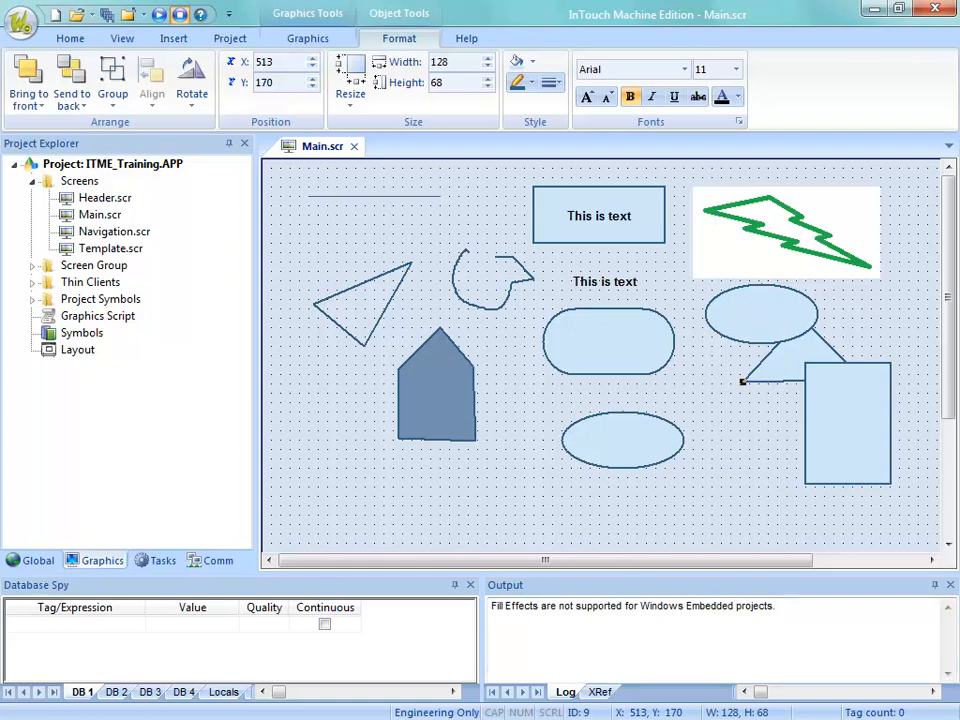
key(Tab)
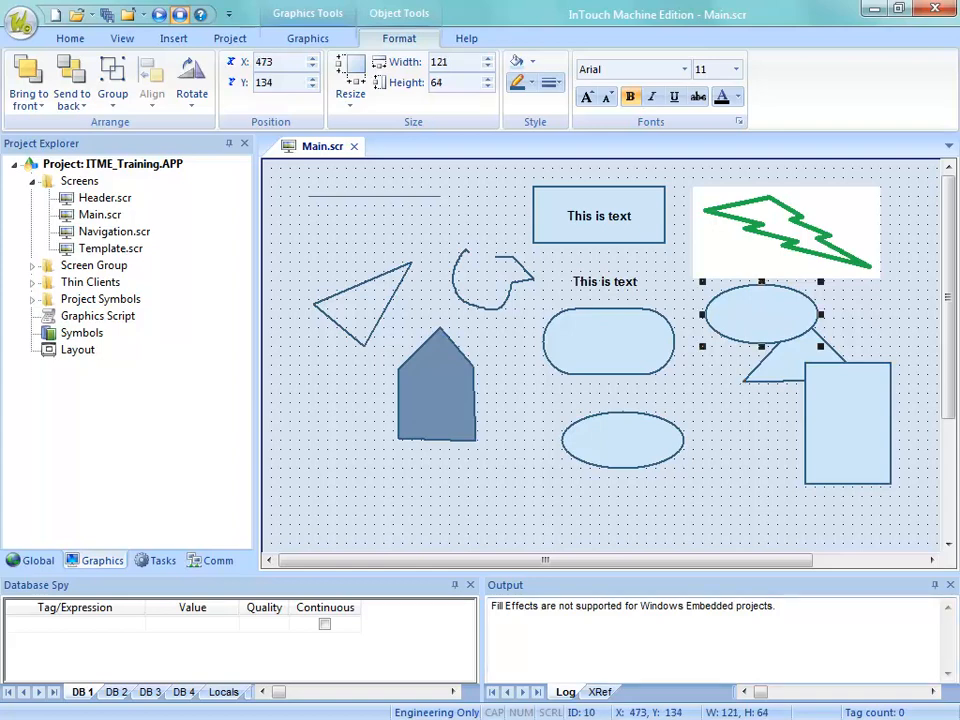
key(Tab)
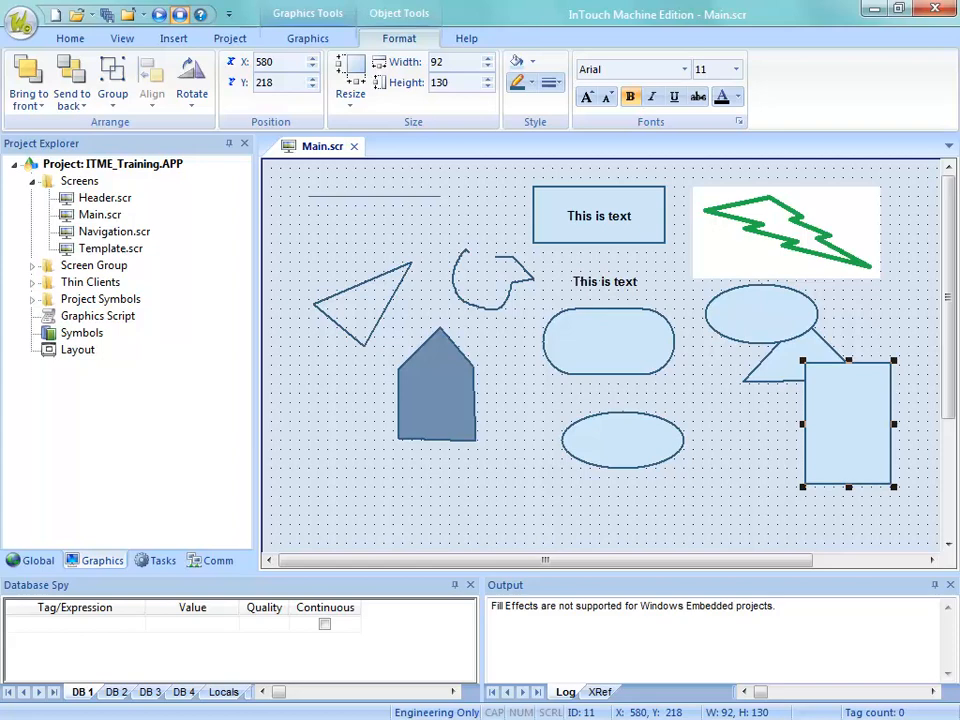
drag(293, 178, 472, 221)
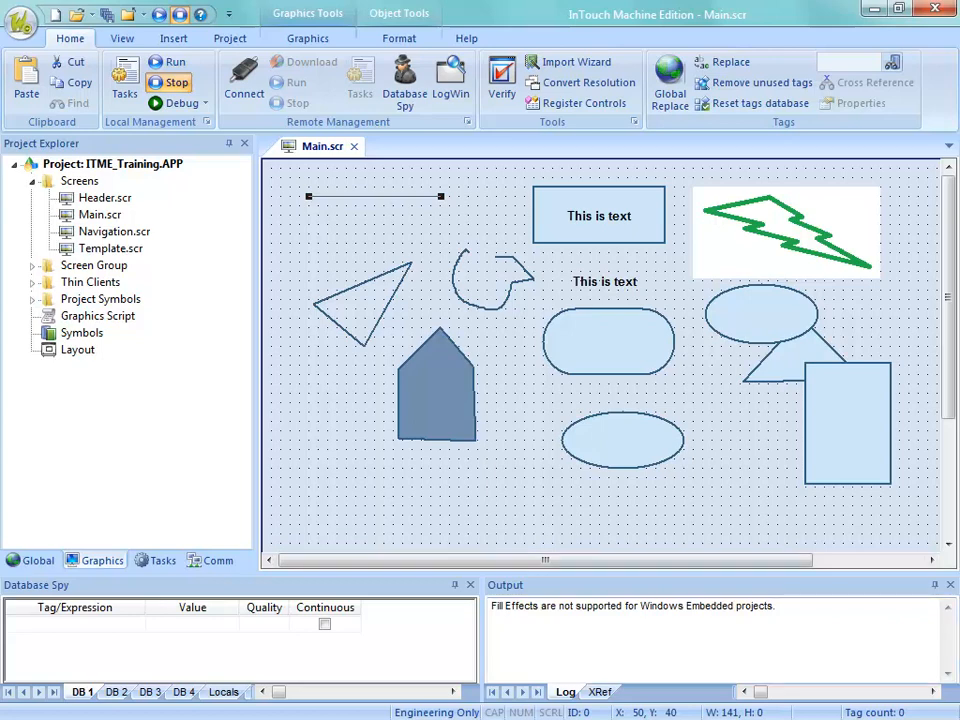
- Move the tall rectangle clear of the triangle and place the triangle under the ellipse at about X 501, Y 162
click(847, 423)
drag(847, 423, 850, 396)
mouse_move(806, 358)
mouse_down()
mouse_move(757, 278)
mouse_move(759, 307)
mouse_move(792, 330)
mouse_move(780, 295)
mouse_move(799, 329)
mouse_move(794, 348)
mouse_up()
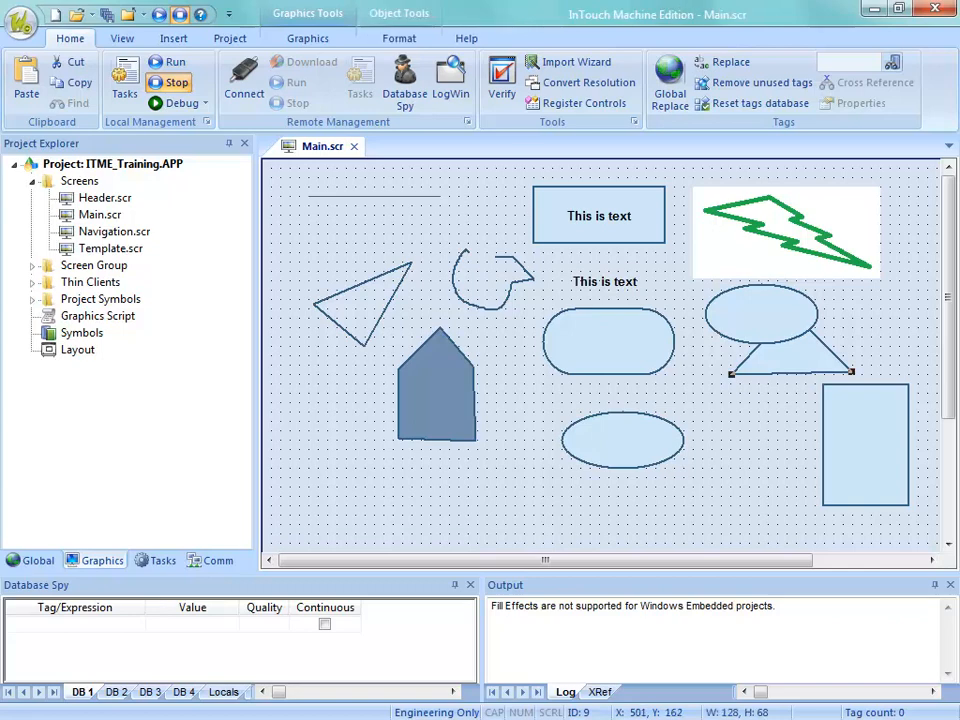
- Bring the triangle to the front and shift it over the ellipse to about X 498, Y 170
click(399, 38)
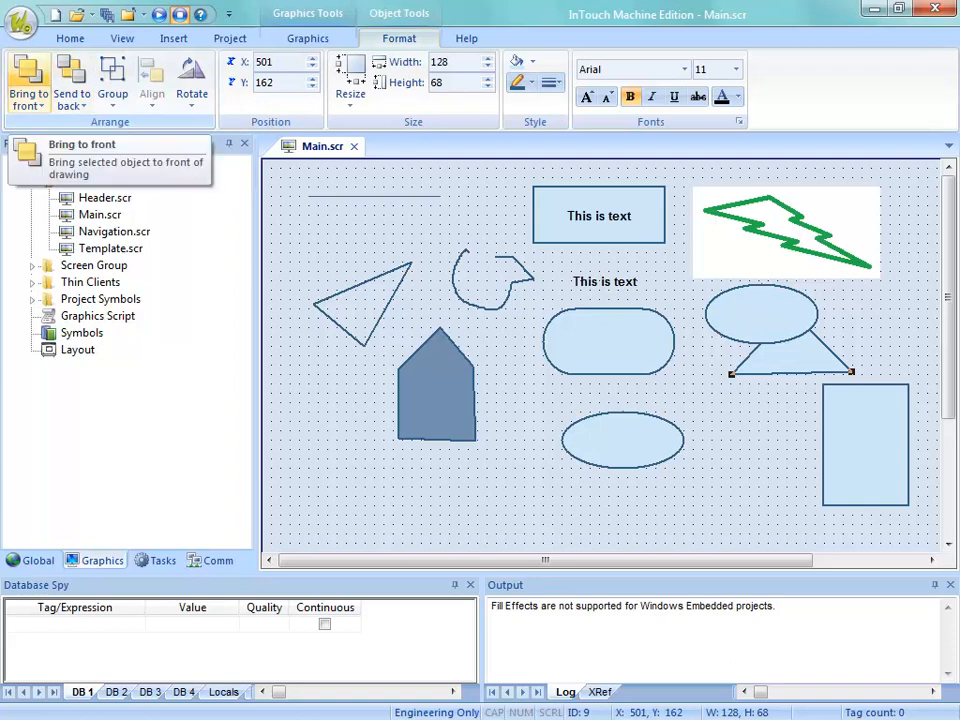
click(28, 72)
mouse_move(793, 350)
mouse_down()
mouse_move(825, 390)
mouse_move(787, 355)
mouse_up()
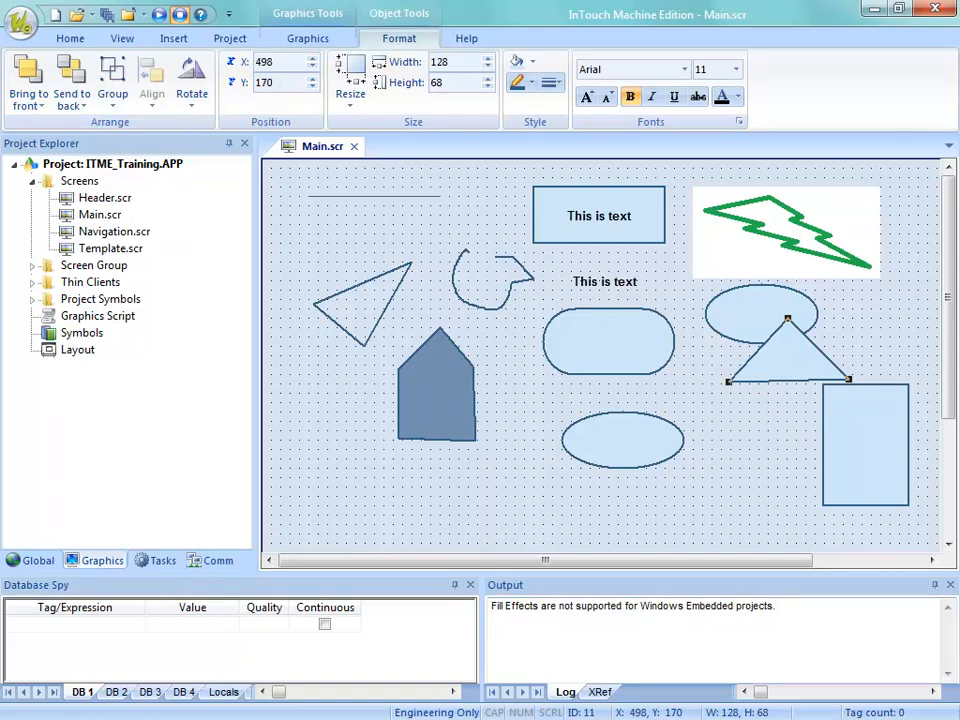
- Move the triangle between the ellipse and the rectangle to about X 518, Y 181 and send it to the back
drag(787, 355, 807, 396)
click(72, 75)
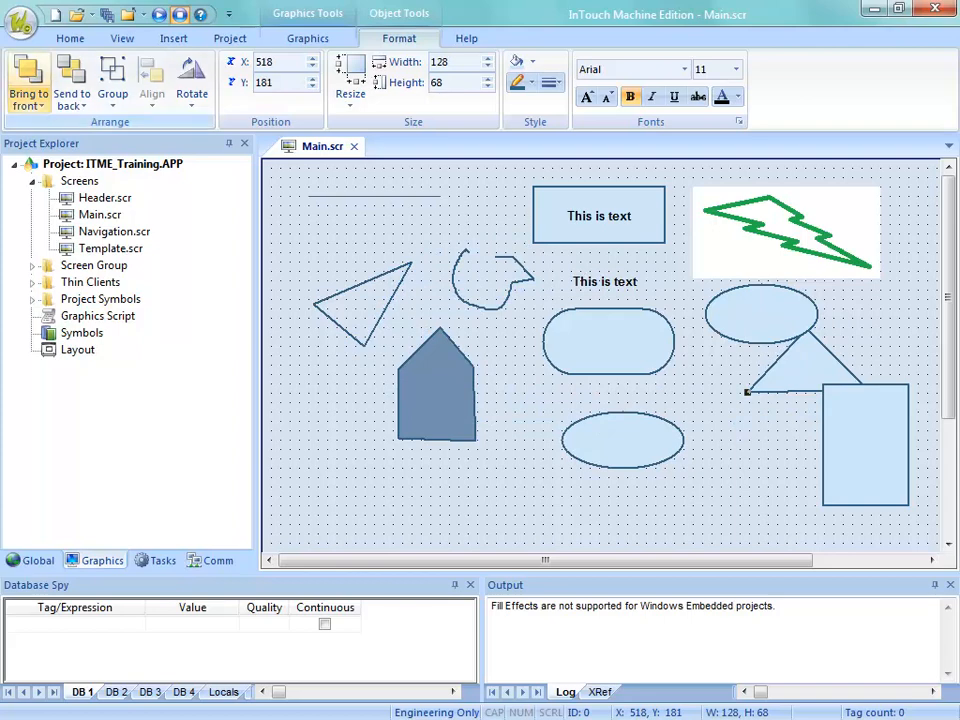
- Move the triangle onto the horizontal line, bring it forward one level, and shift it to about X 51, Y 14
click(28, 100)
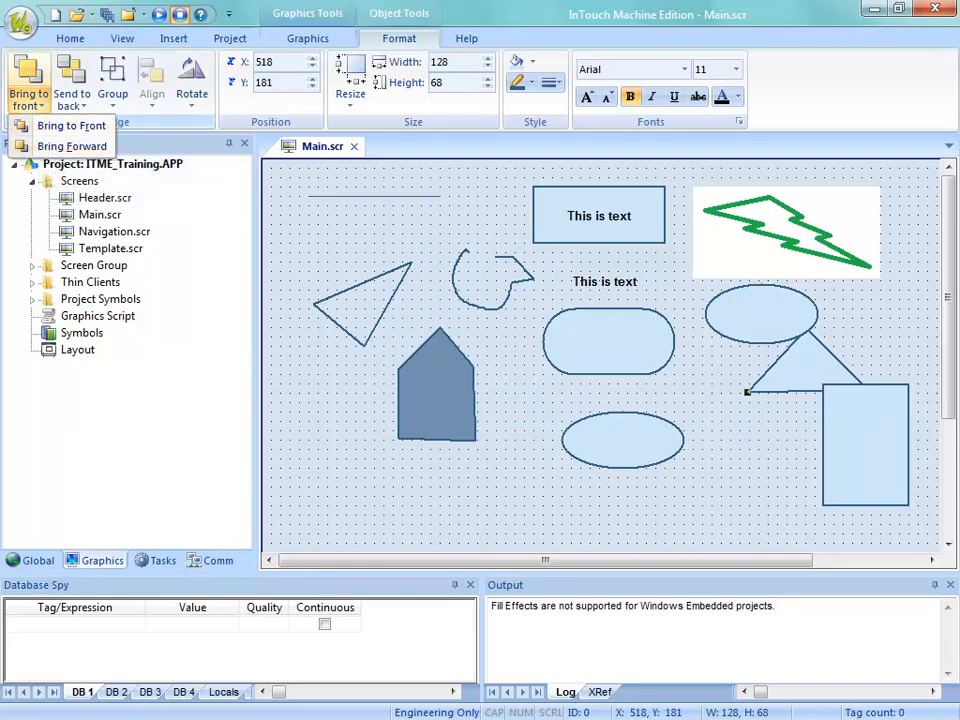
click(805, 365)
drag(805, 365, 378, 197)
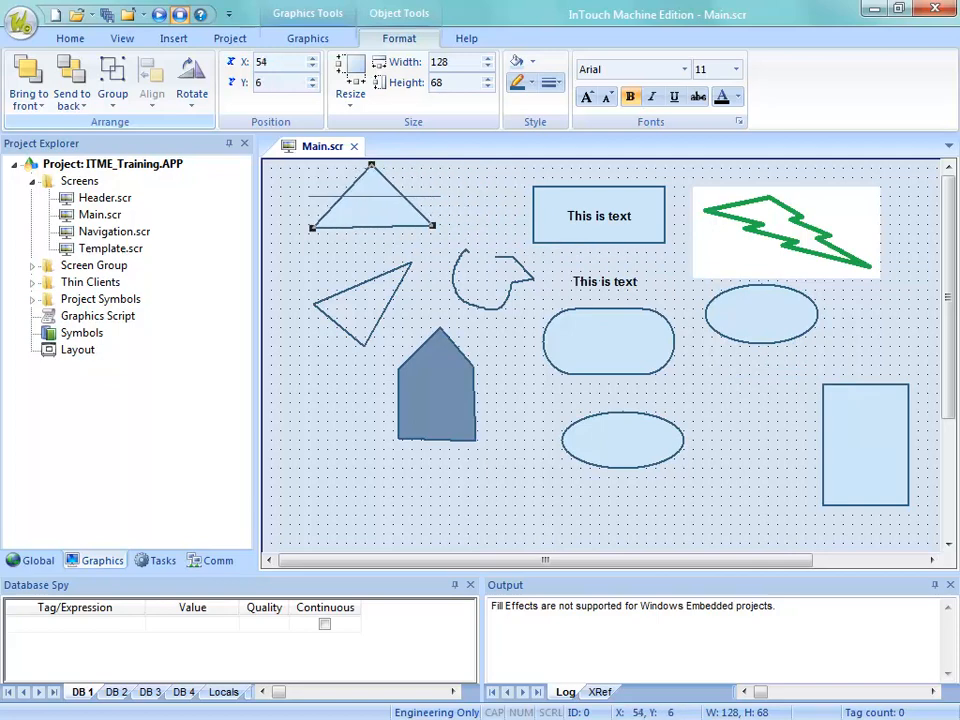
click(28, 100)
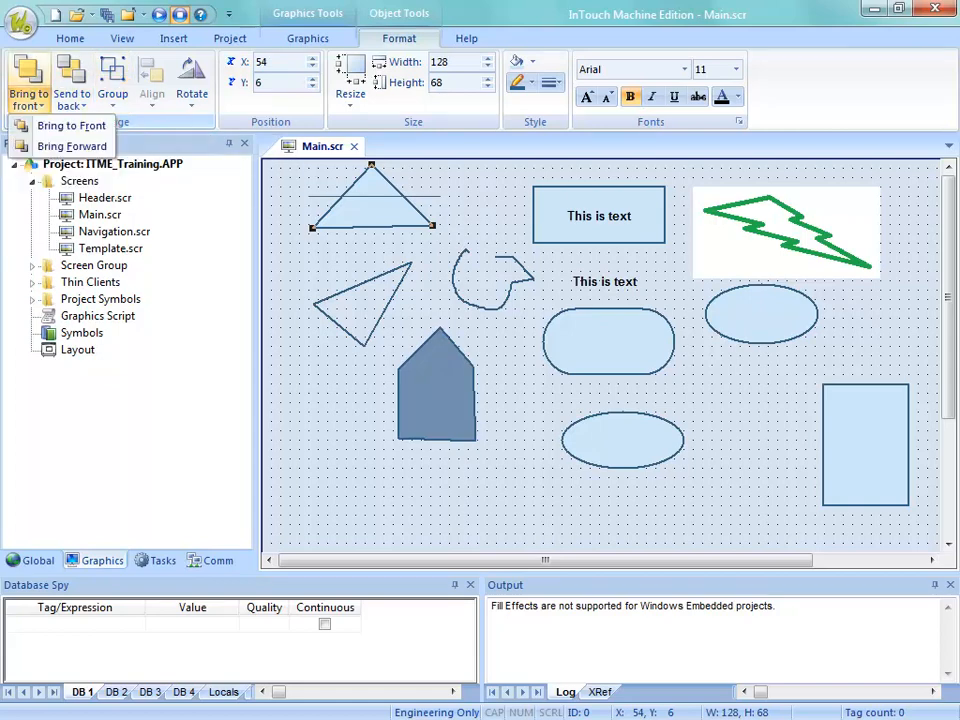
click(72, 146)
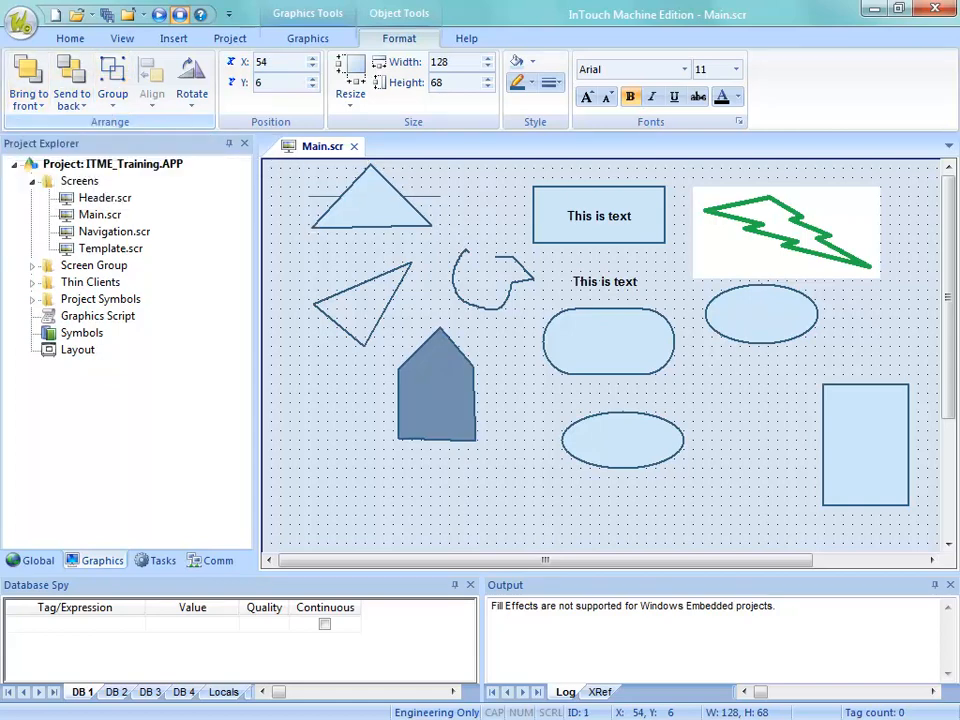
drag(326, 211, 370, 210)
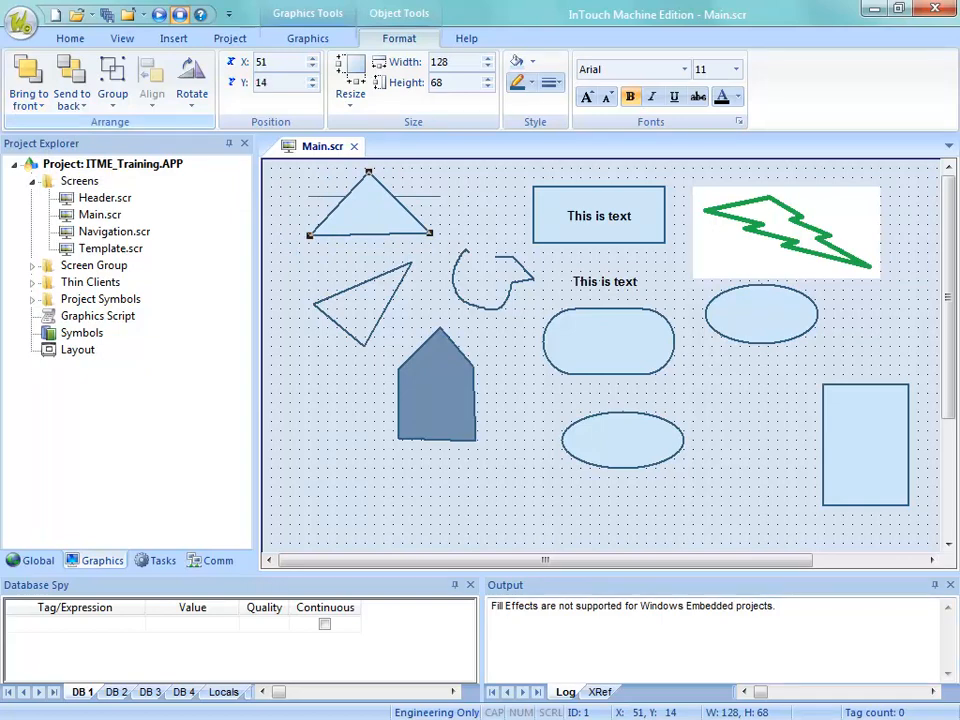
- Move the triangle to the space between the ellipse and the tall rectangle, at about X 465, Y 199
drag(370, 210, 750, 386)
right_click(742, 392)
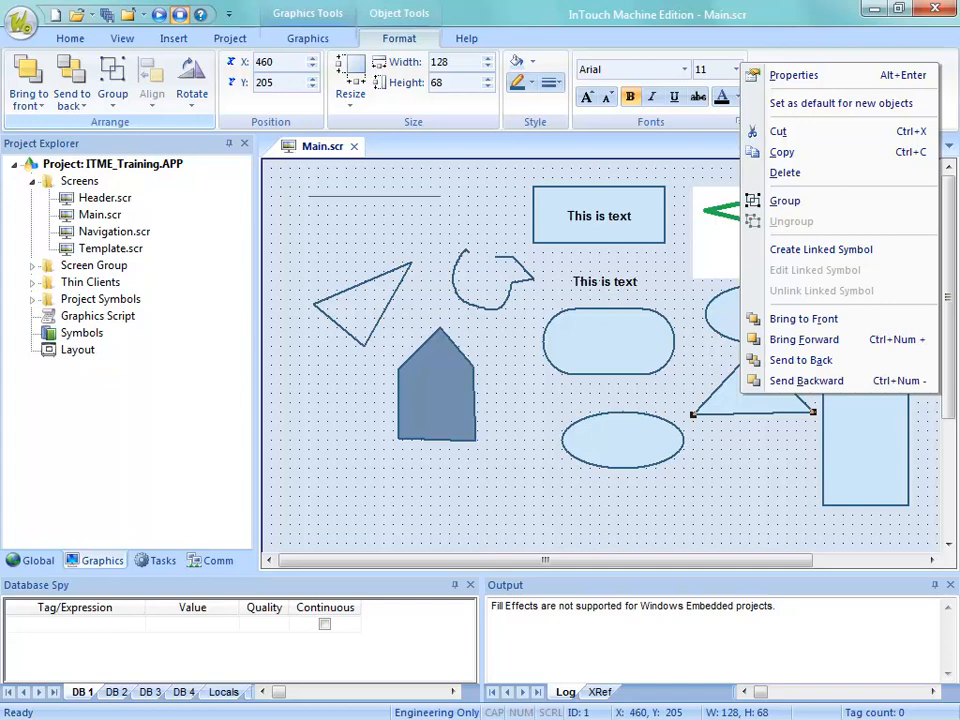
click(750, 401)
mouse_move(750, 401)
mouse_down()
mouse_move(753, 350)
mouse_move(818, 399)
mouse_move(771, 373)
mouse_move(796, 405)
mouse_move(745, 400)
mouse_move(755, 397)
mouse_up()
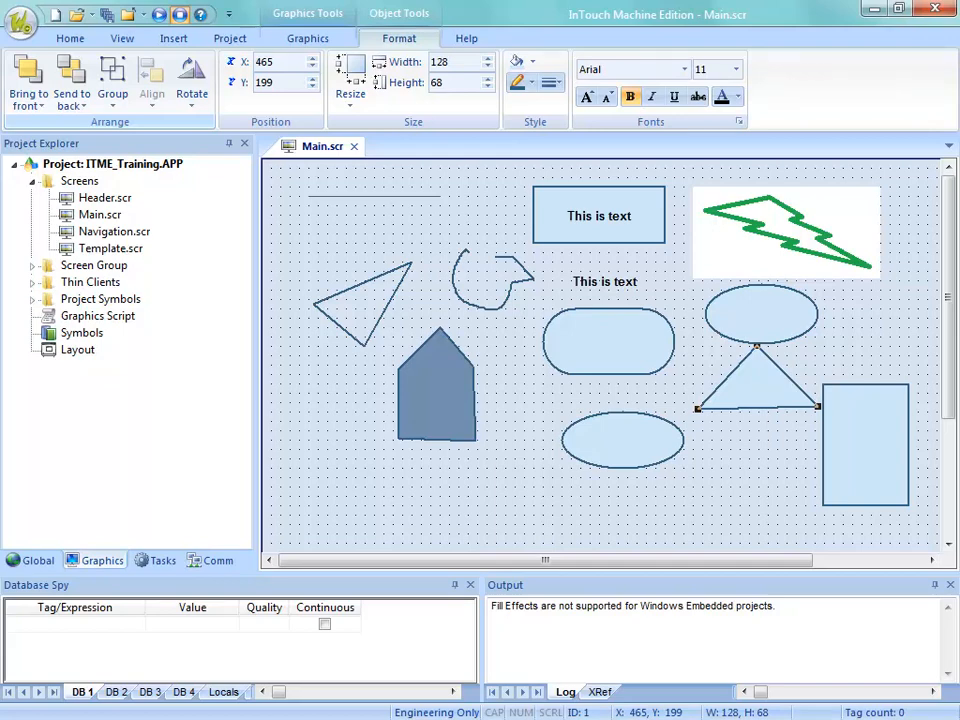
- Examine the triangle's object properties and close them
double_click(755, 396)
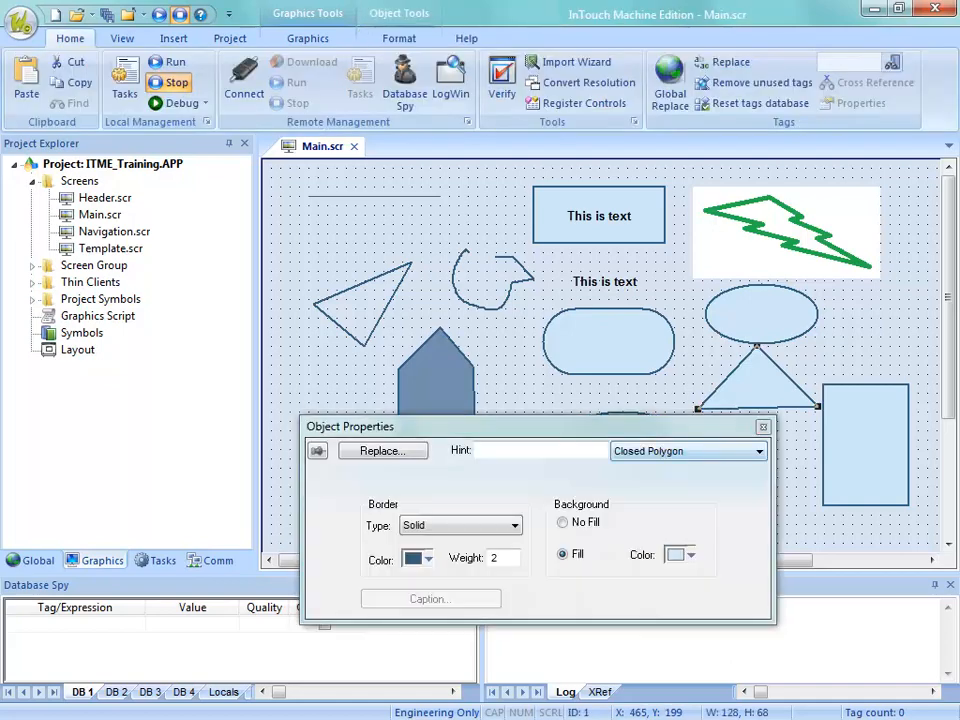
click(791, 410)
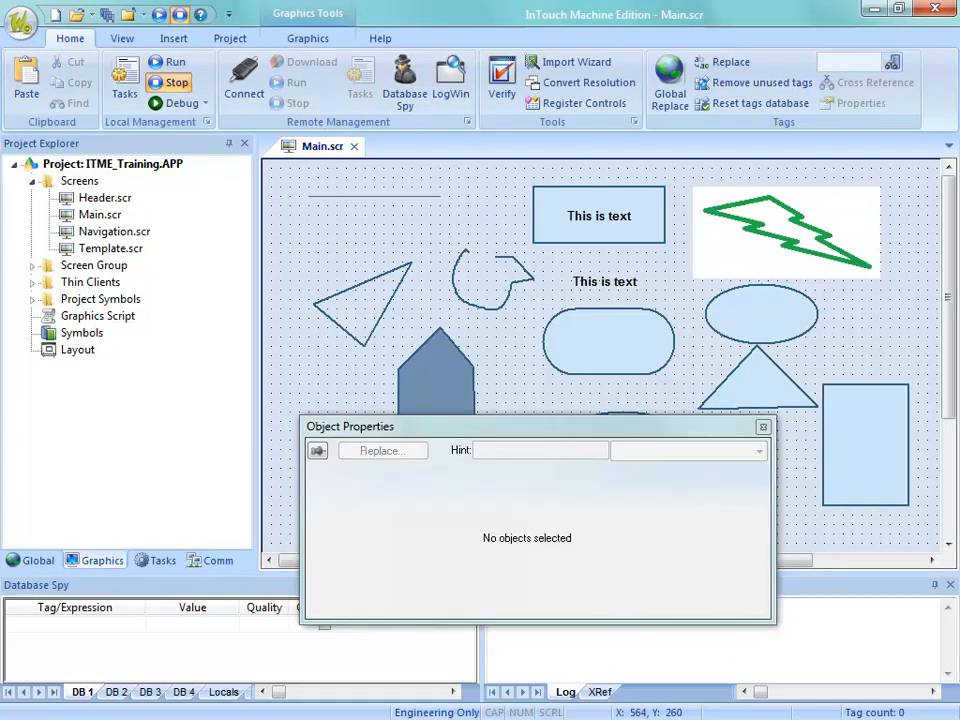
click(773, 395)
click(763, 427)
- Narrow the triangle to about 84 wide and hide it completely behind the tall rectangle at about X 596, Y 239
drag(815, 406, 805, 432)
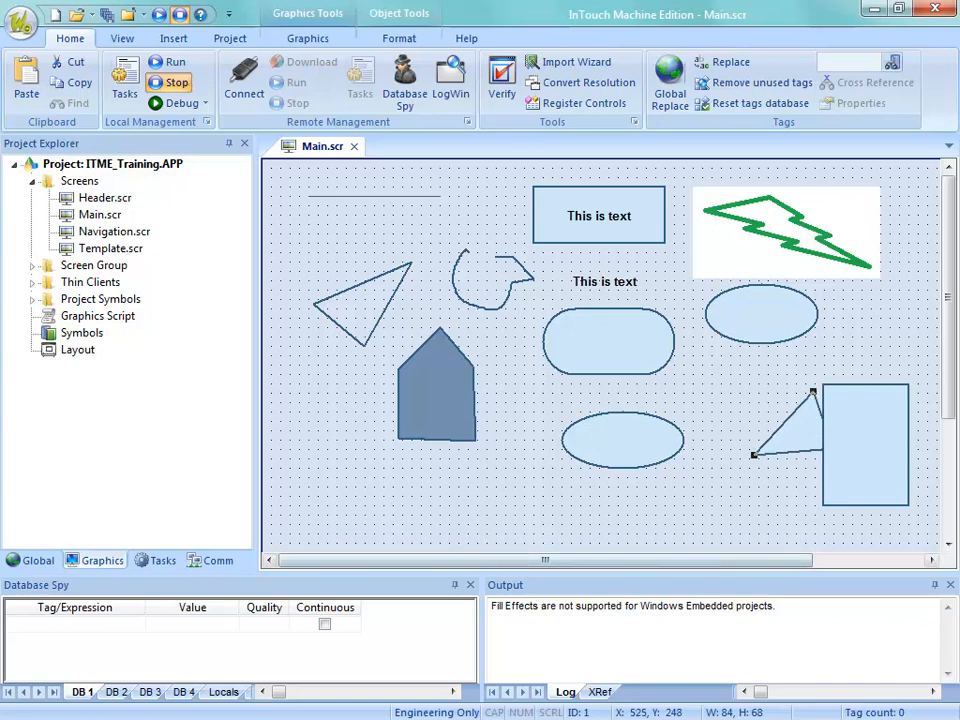
drag(804, 431, 880, 440)
click(818, 467)
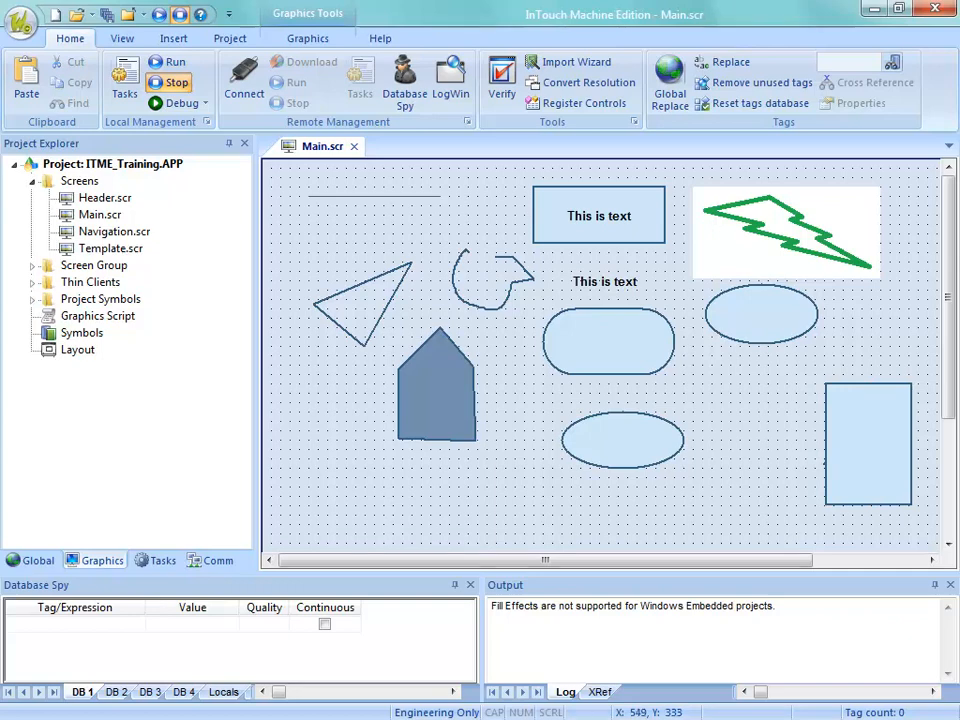
mouse_move(864, 457)
mouse_down()
mouse_move(877, 456)
mouse_move(858, 452)
mouse_up()
- Select the triangle hidden behind the tall rectangle by enclosing it in a selection box
click(829, 461)
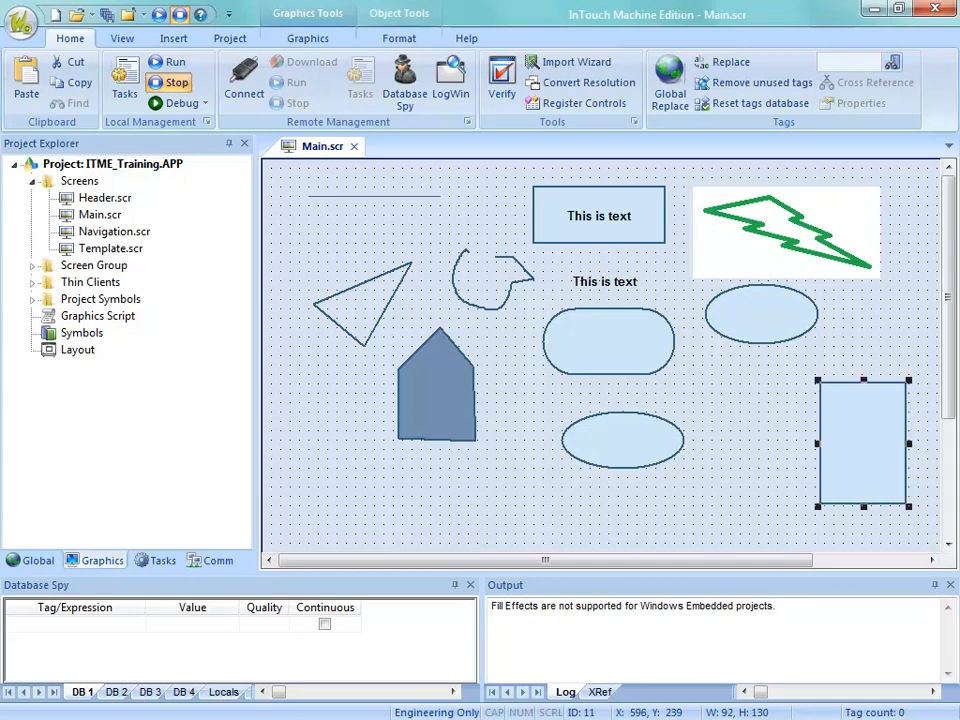
click(812, 389)
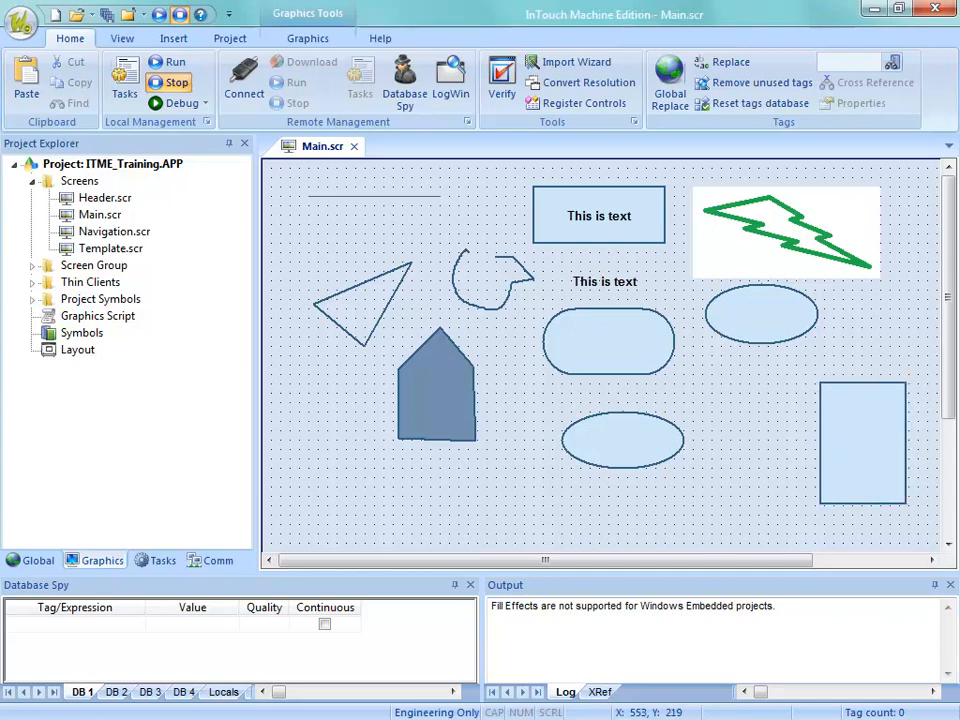
drag(780, 364, 926, 499)
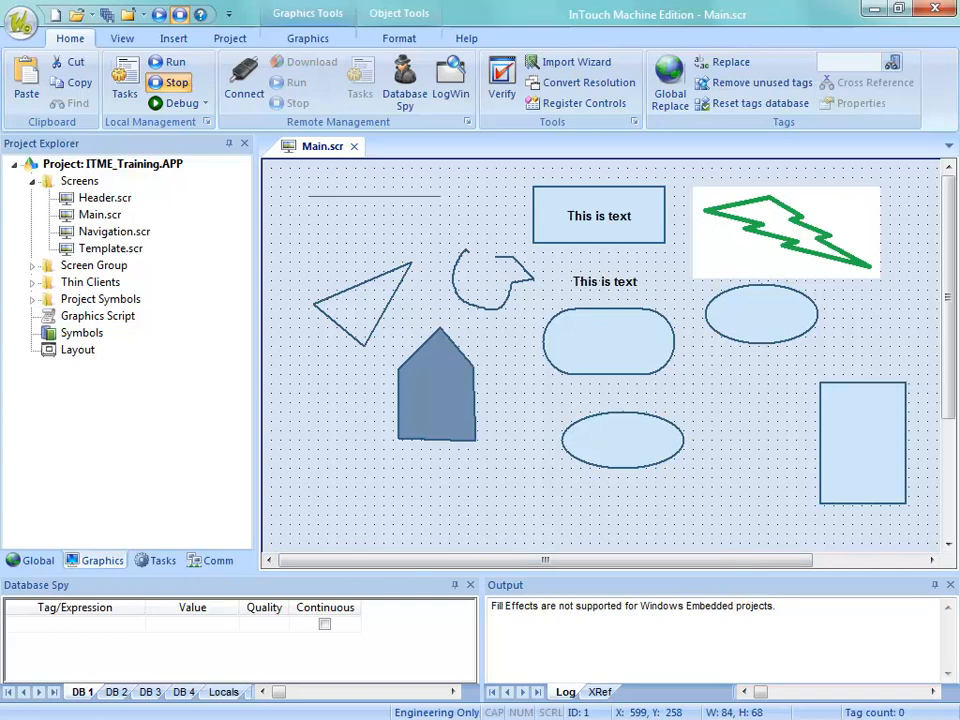
- Go to object ID 1 to select the hidden triangle, then clear the selection
click(761, 315)
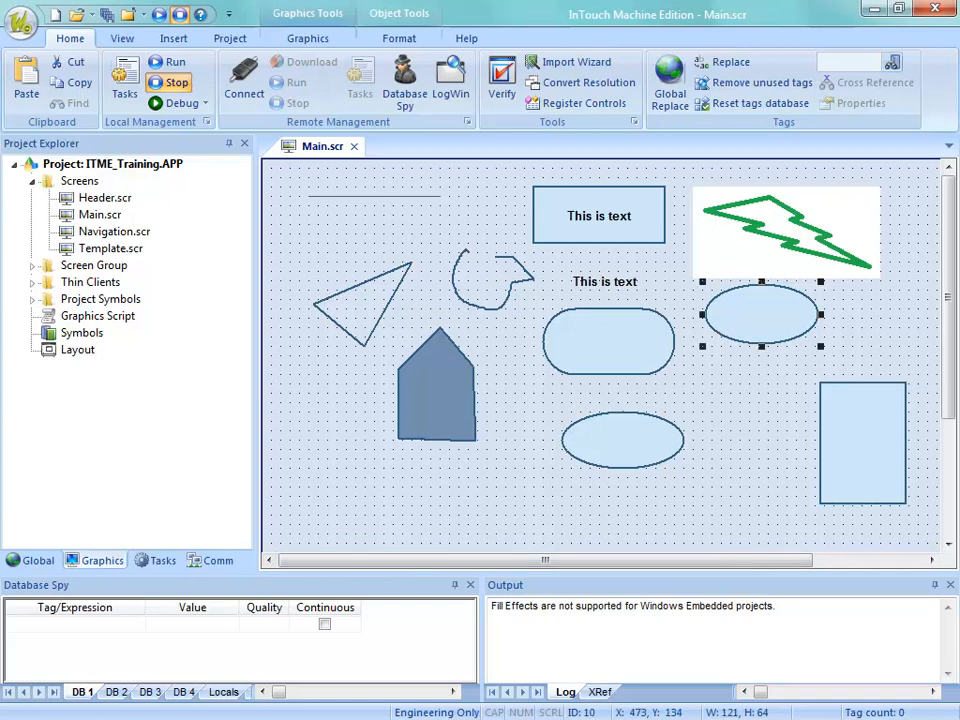
click(307, 38)
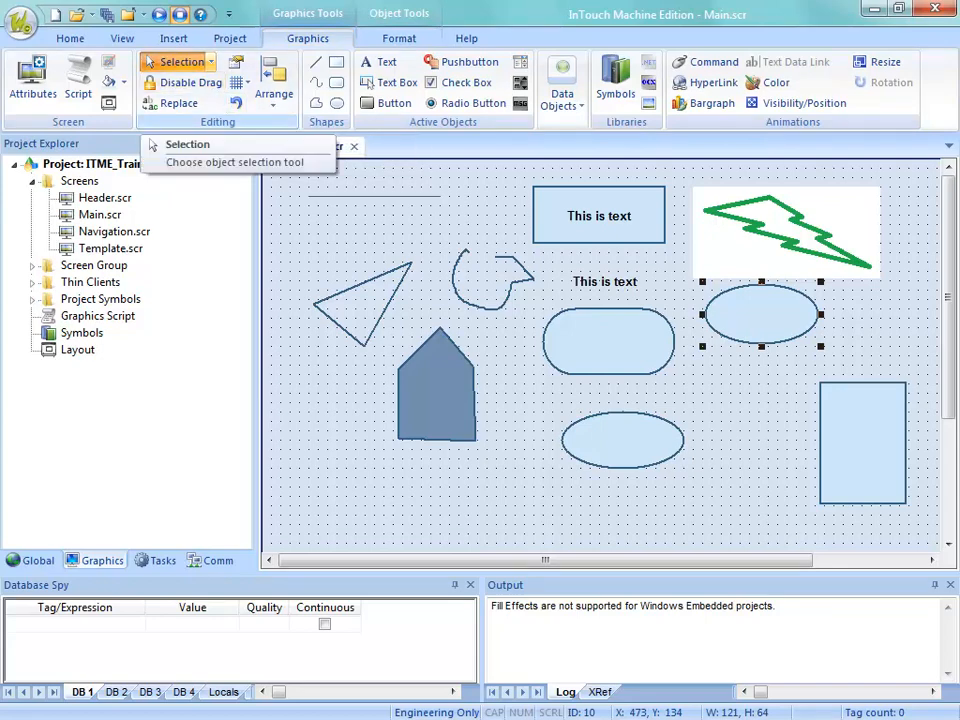
click(211, 62)
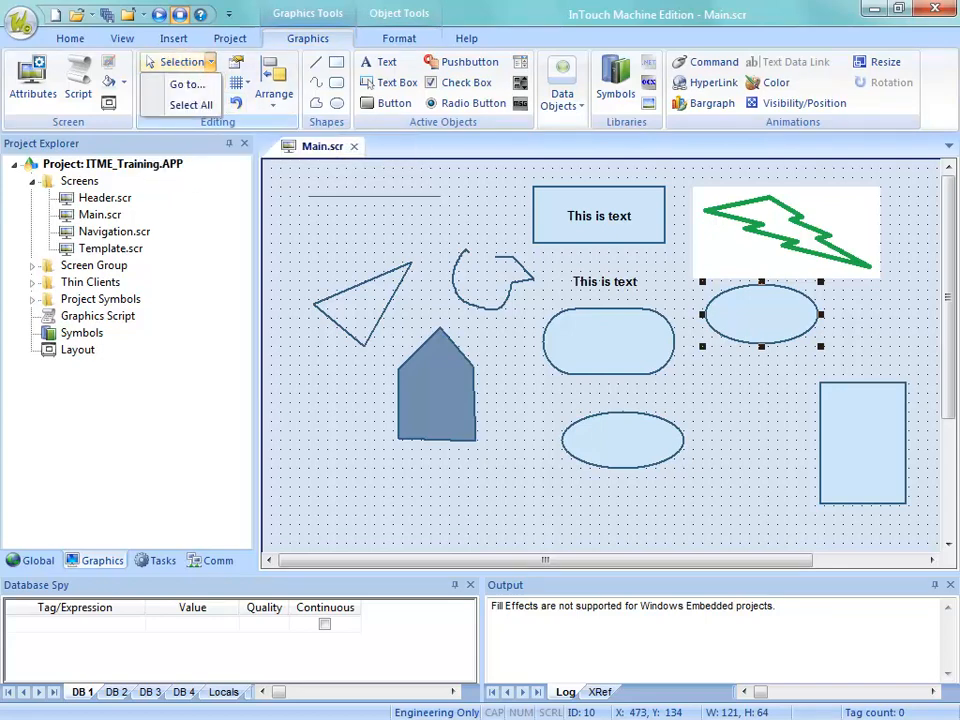
click(187, 84)
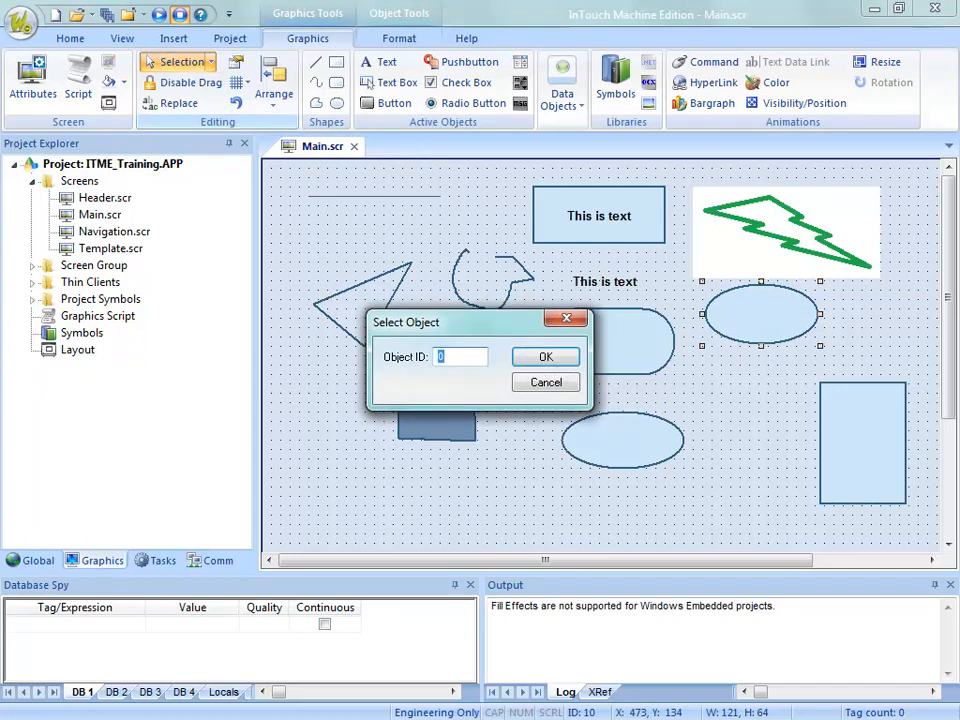
text(1)
key(Return)
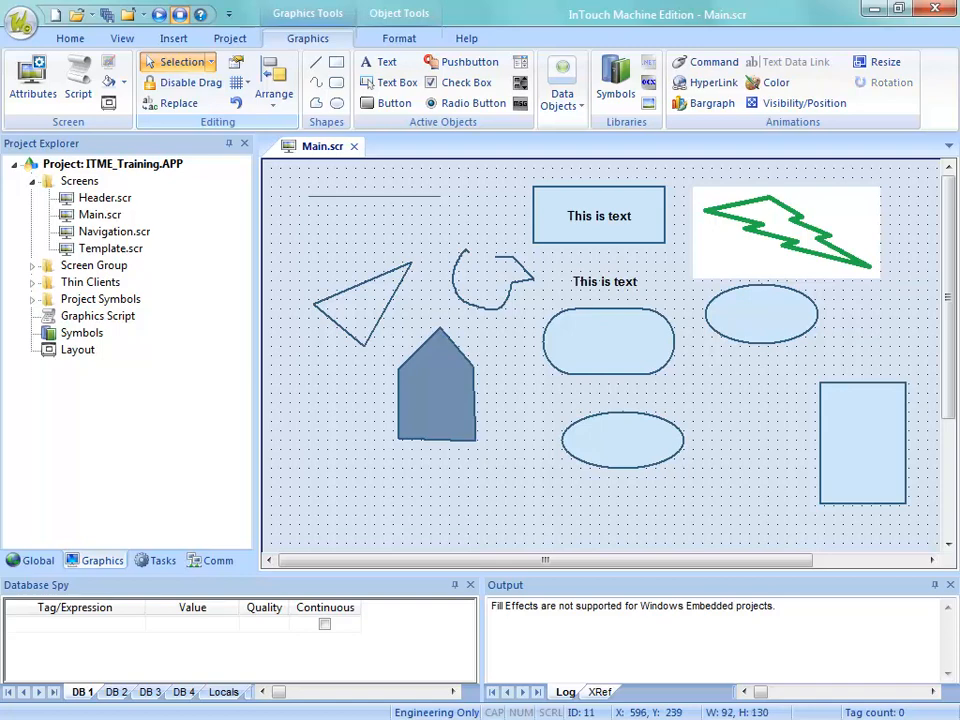
right_click(860, 452)
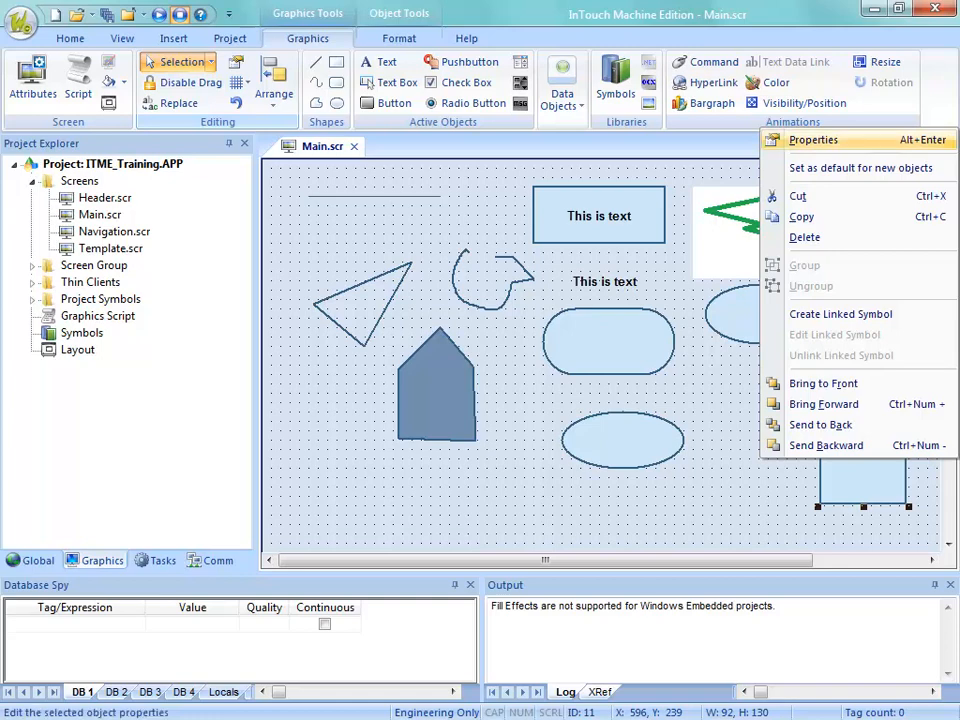
click(738, 400)
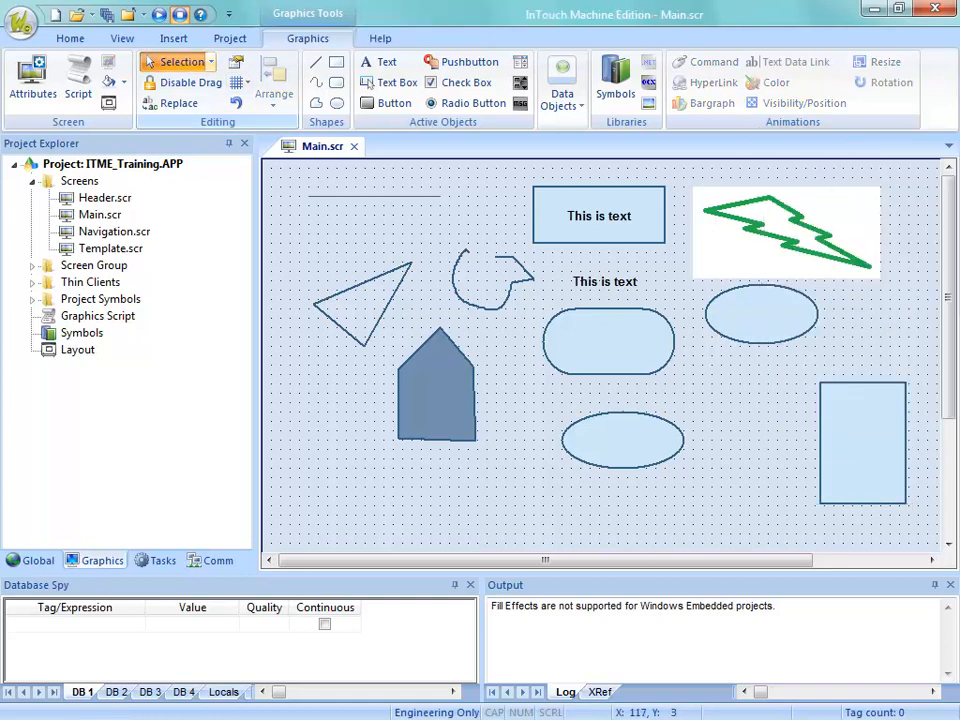
- Select the hidden triangle by object ID 1 and open its object properties
click(211, 62)
click(187, 84)
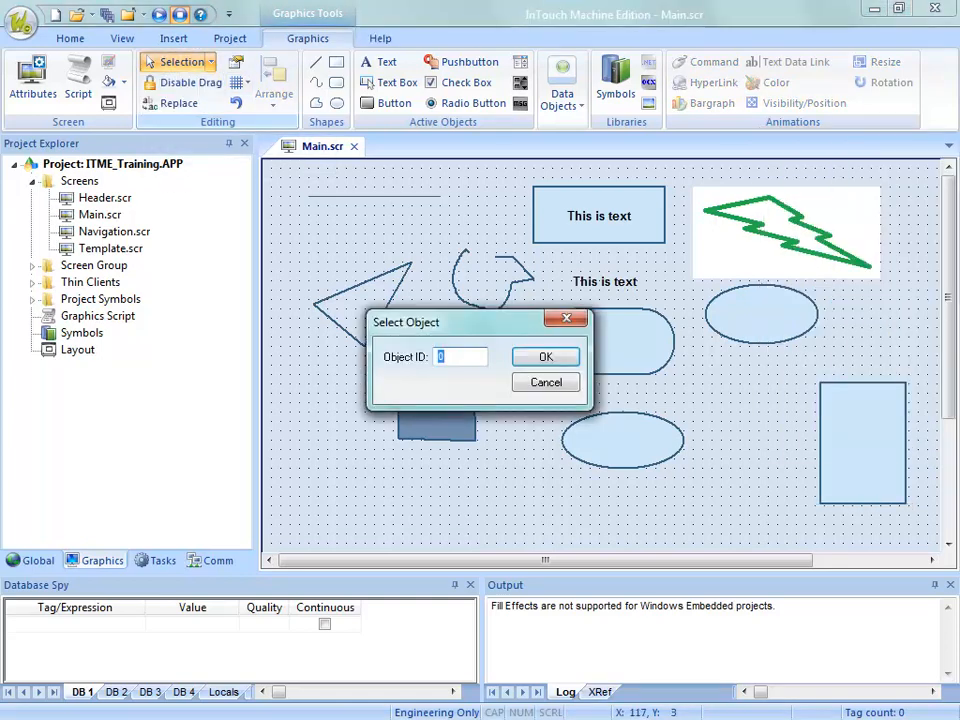
text(1)
key(Return)
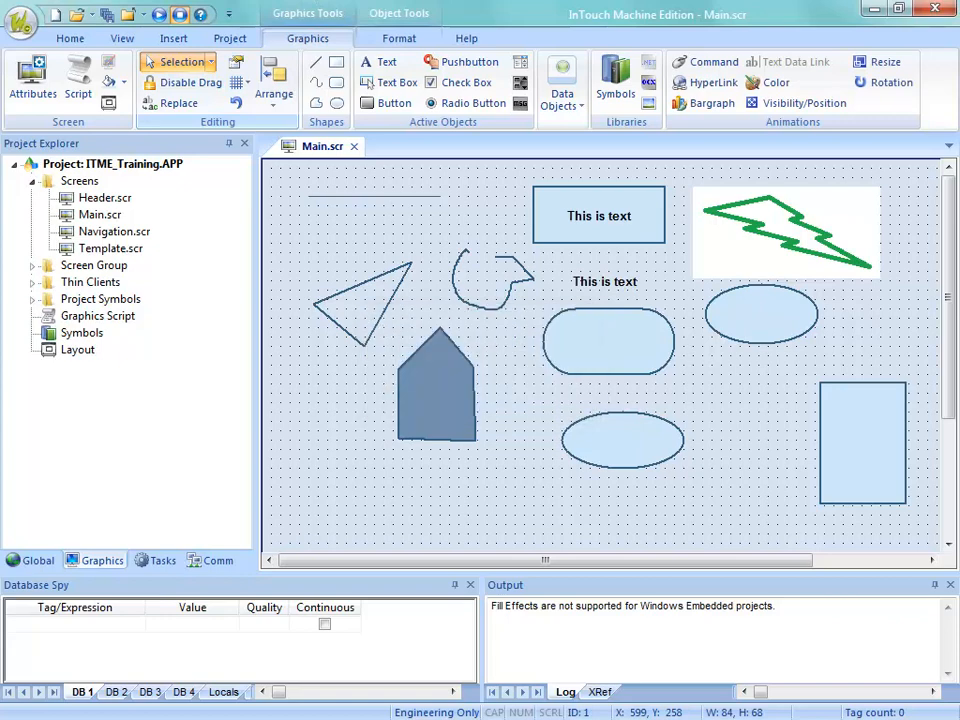
key(alt+Return)
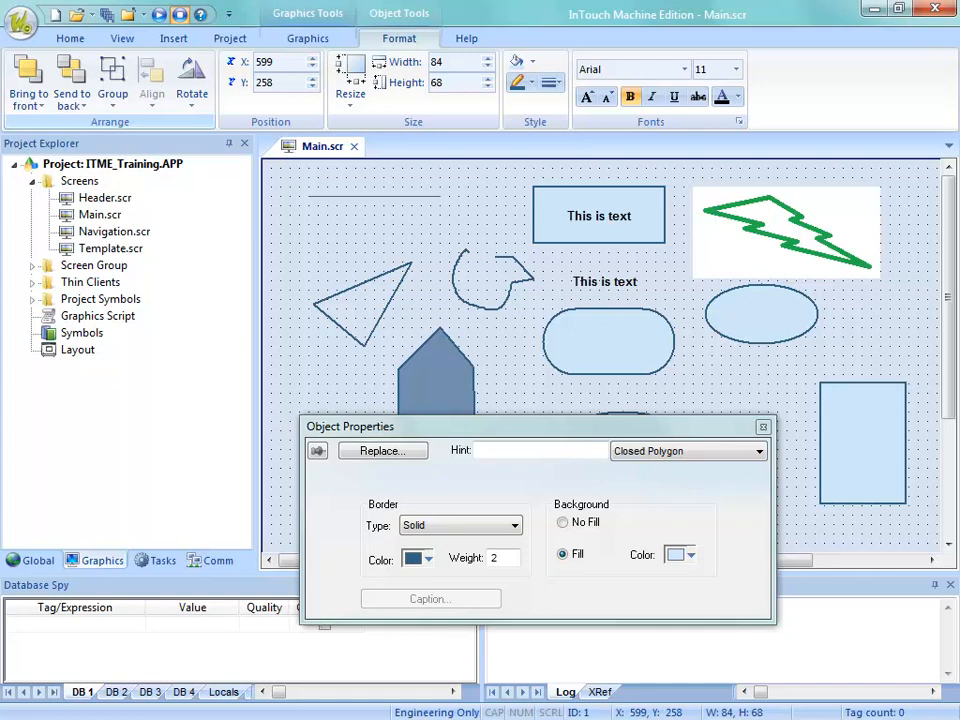
- Shift the tall rectangle covering the triangle to about X 594, Y 243 and clear the selection
click(863, 443)
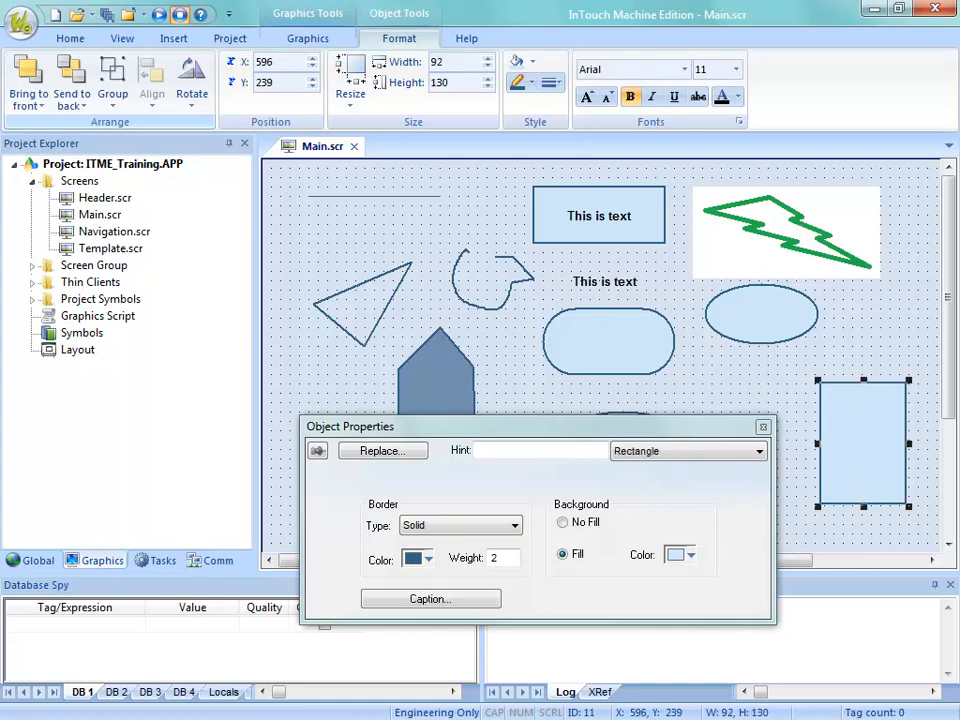
mouse_move(863, 443)
mouse_down()
mouse_move(905, 537)
mouse_move(861, 447)
mouse_up()
click(860, 348)
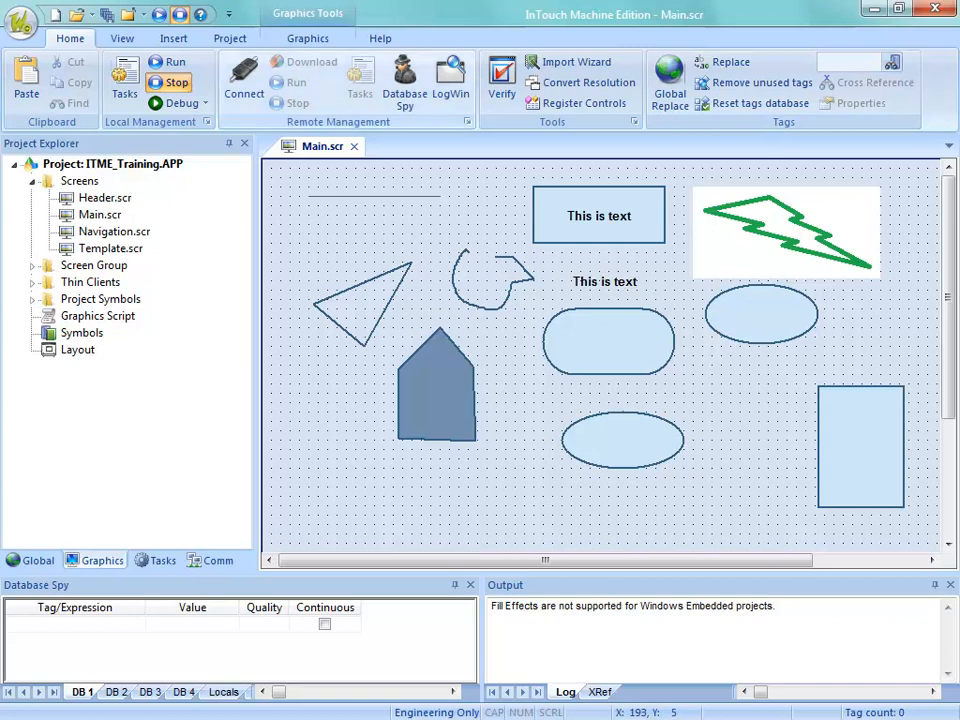
- Rotate the dark house-shaped polygon twice and flip it vertically
click(307, 38)
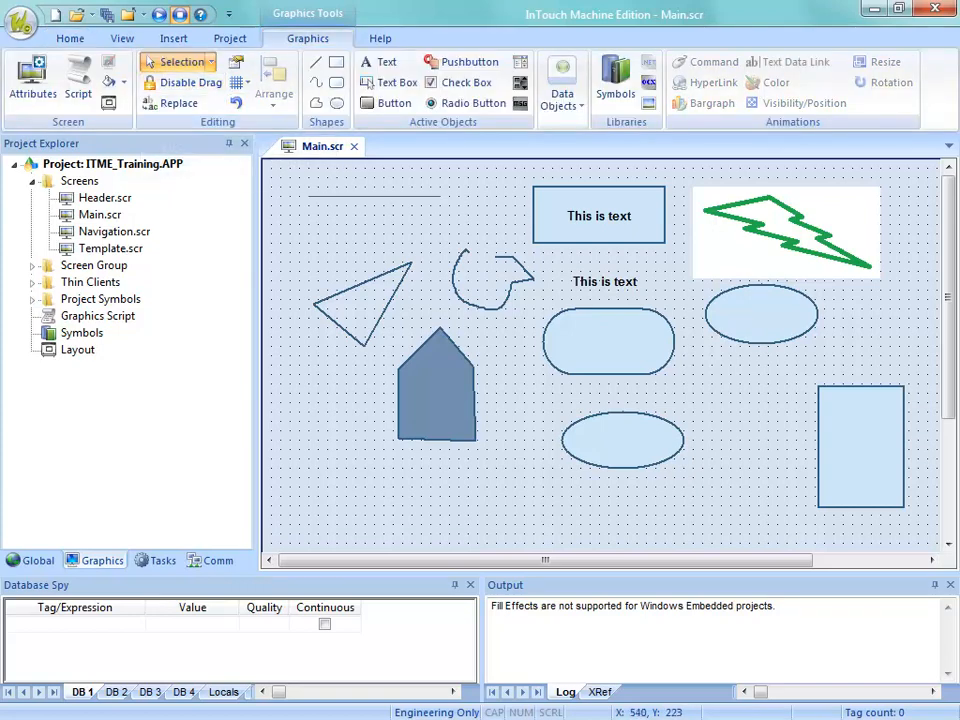
click(895, 455)
click(437, 395)
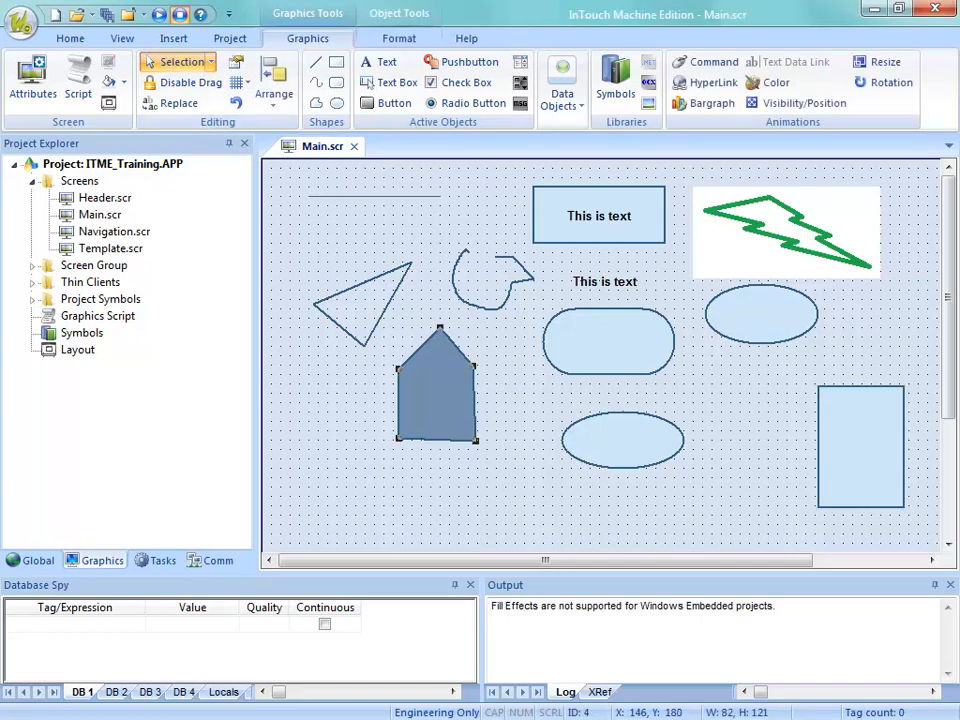
click(524, 364)
click(446, 388)
click(399, 38)
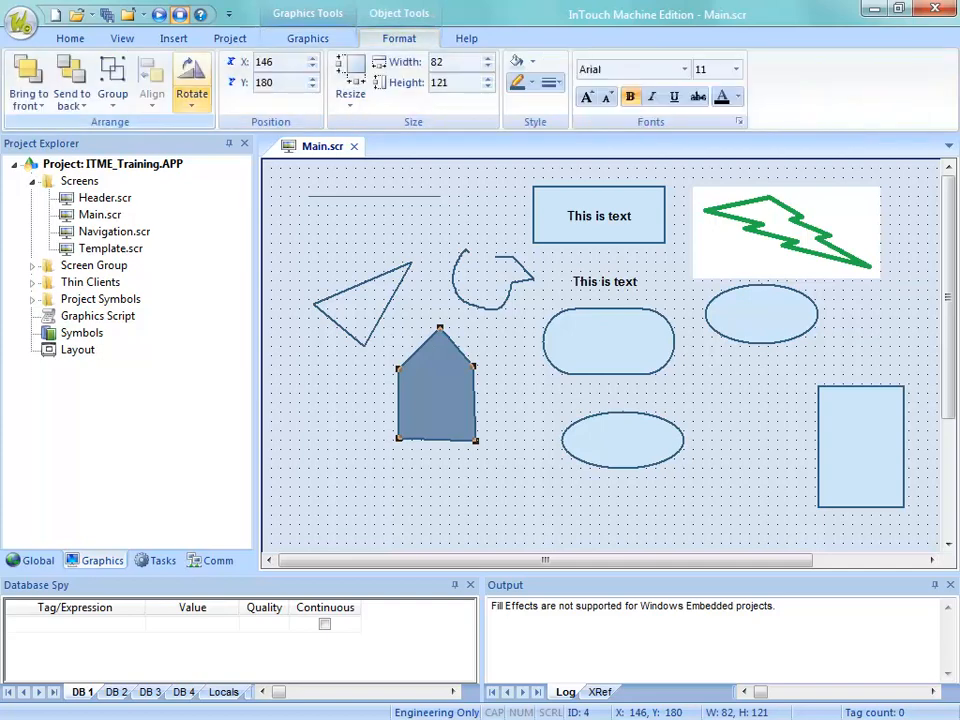
click(192, 100)
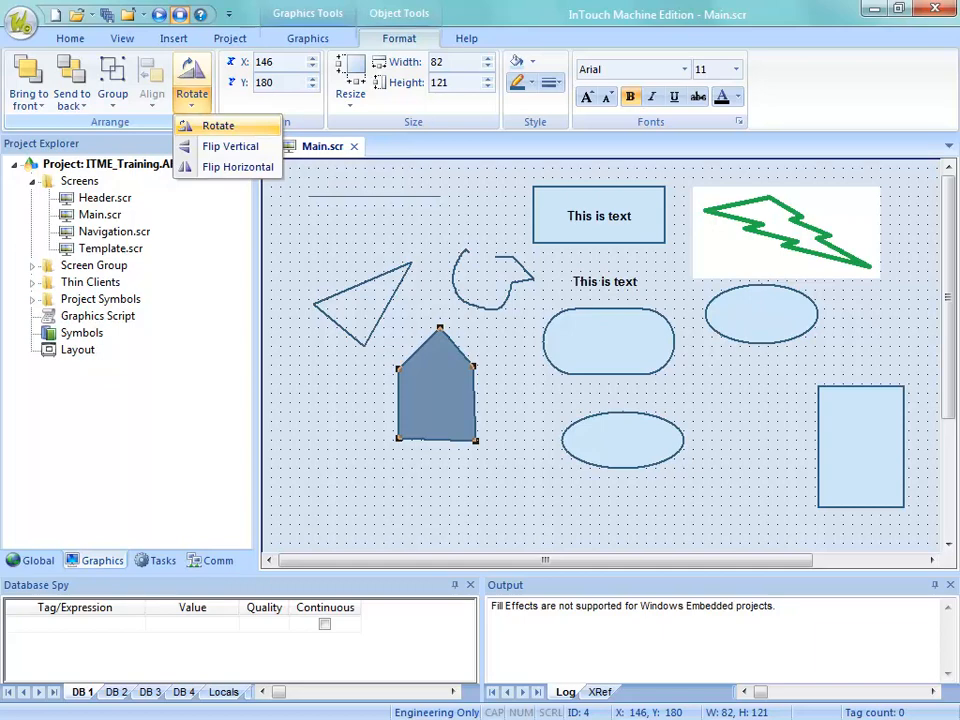
click(218, 125)
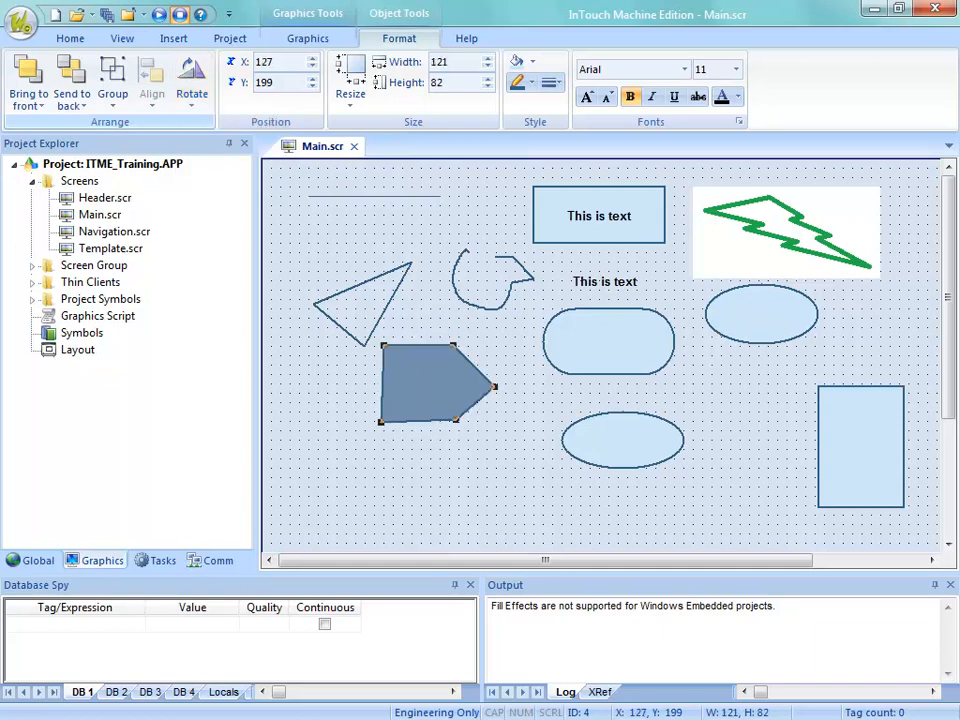
click(192, 95)
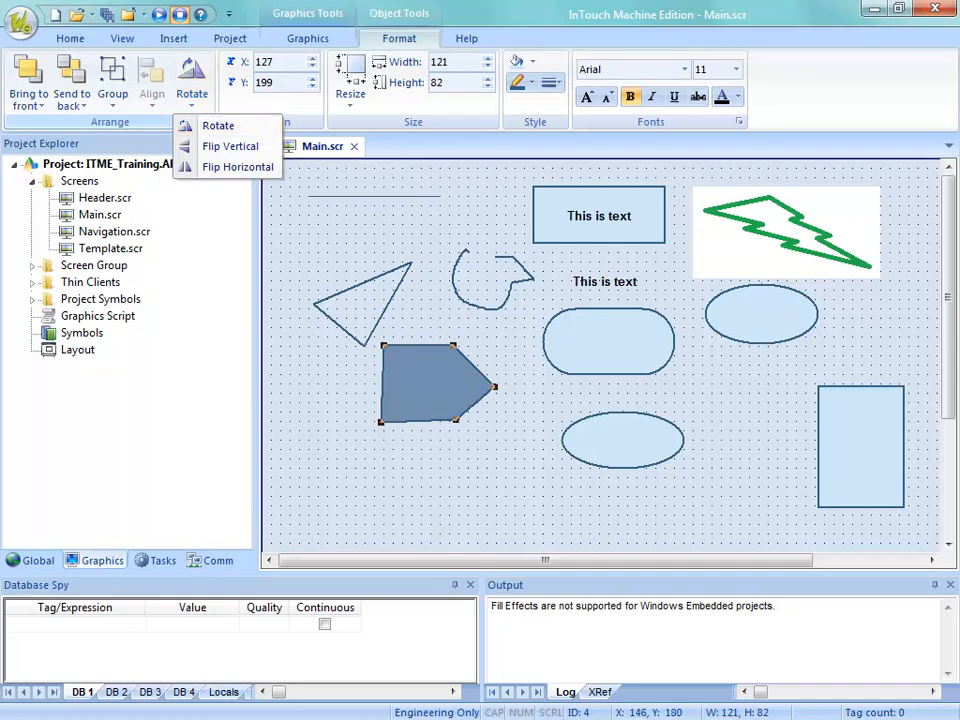
click(220, 125)
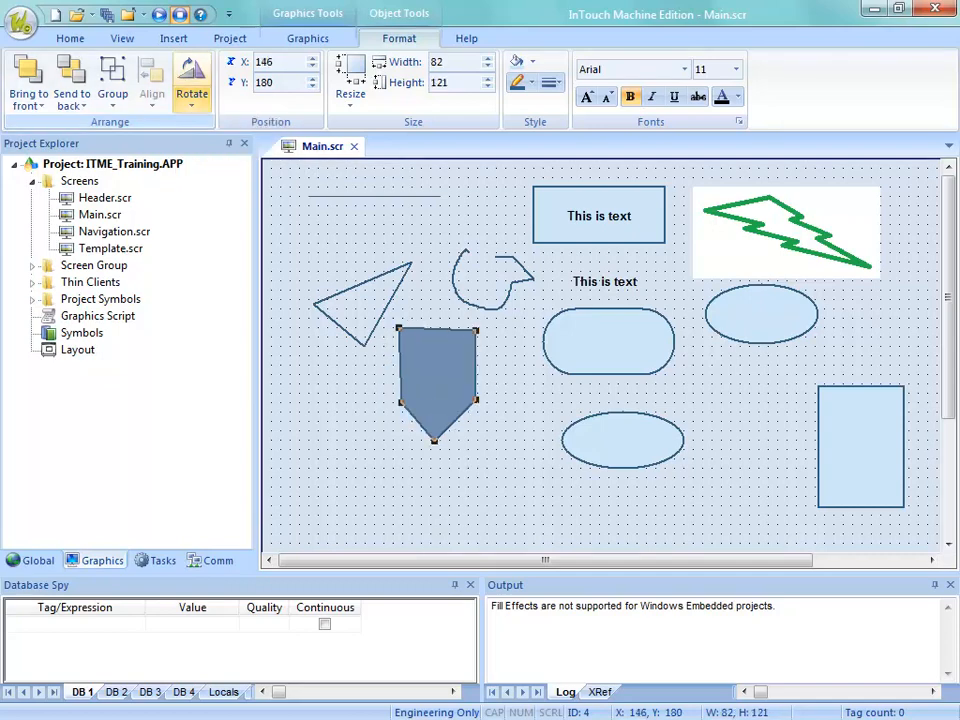
click(192, 95)
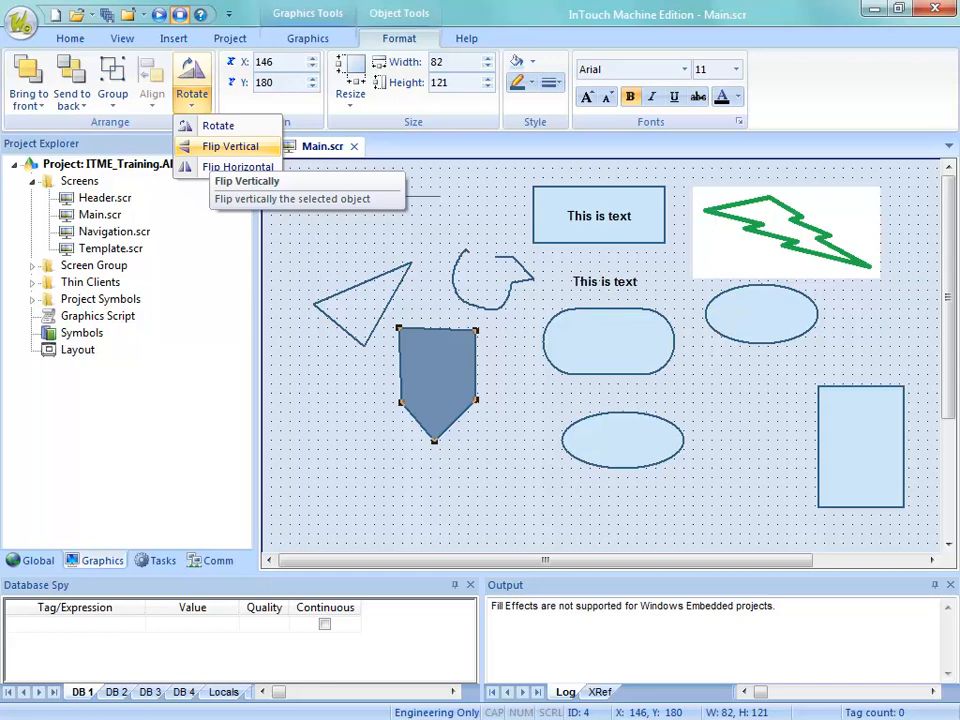
click(230, 146)
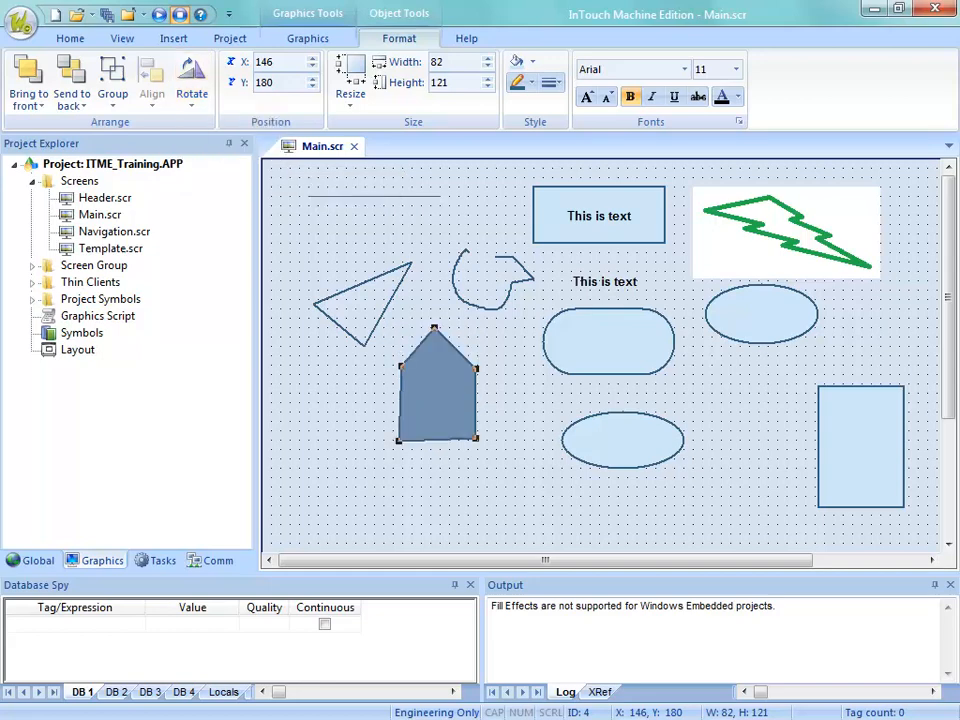
- Check whether the Rotation animation is available for the house-shaped polygon and for the tall rectangle
click(307, 38)
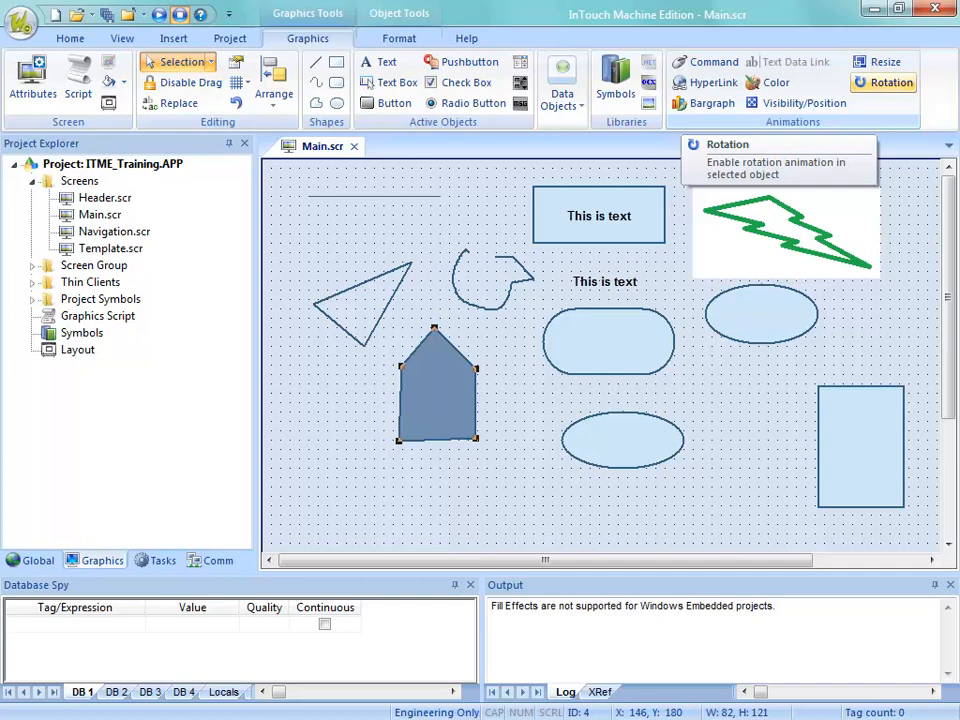
click(720, 372)
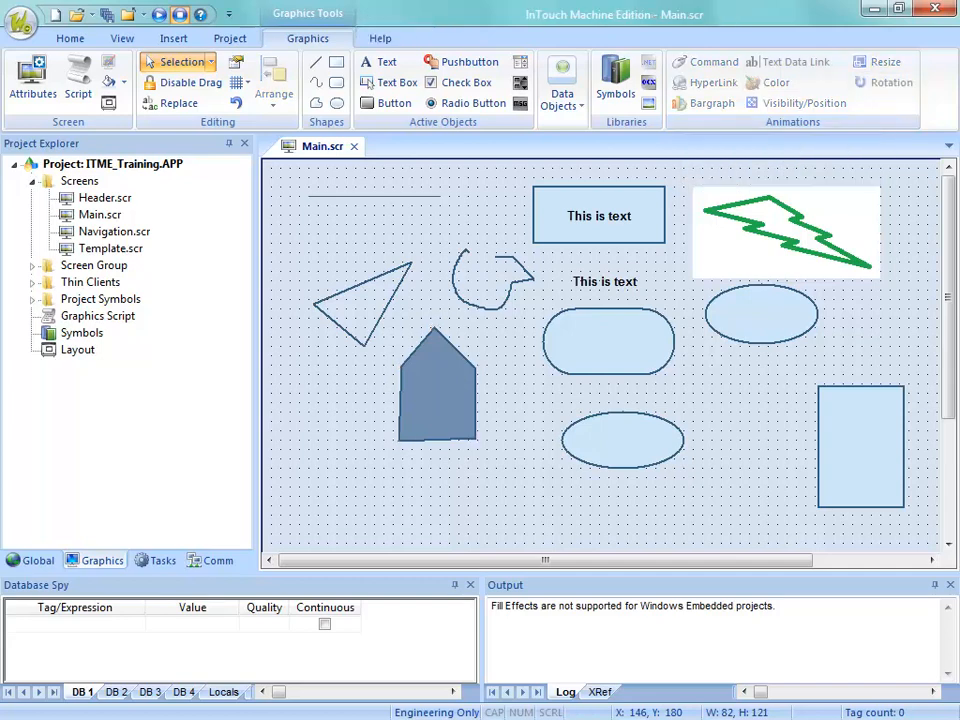
click(420, 358)
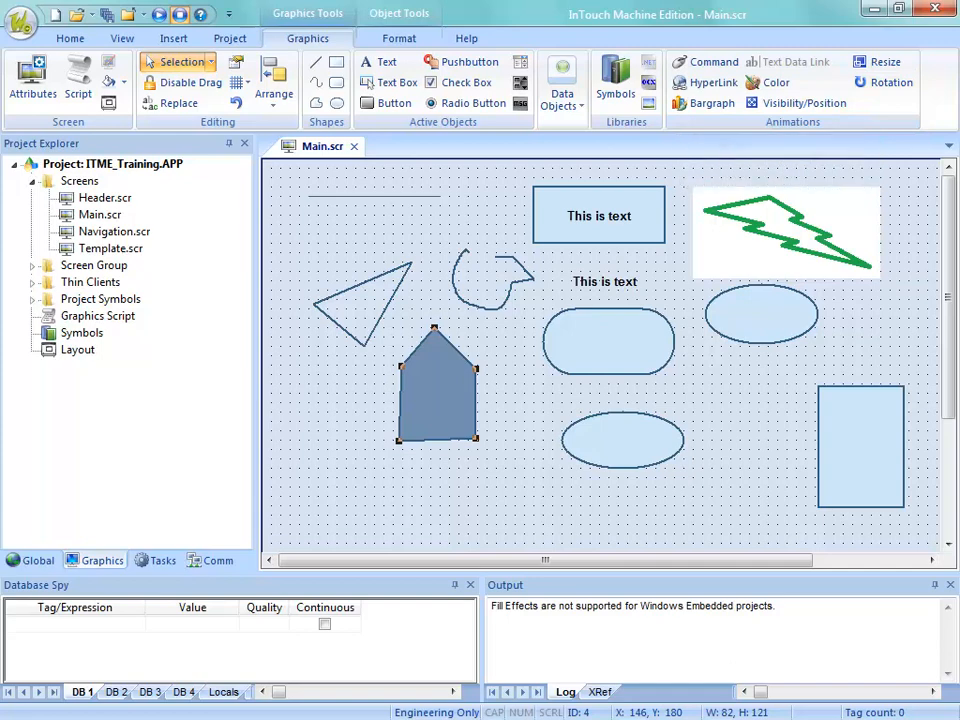
click(413, 409)
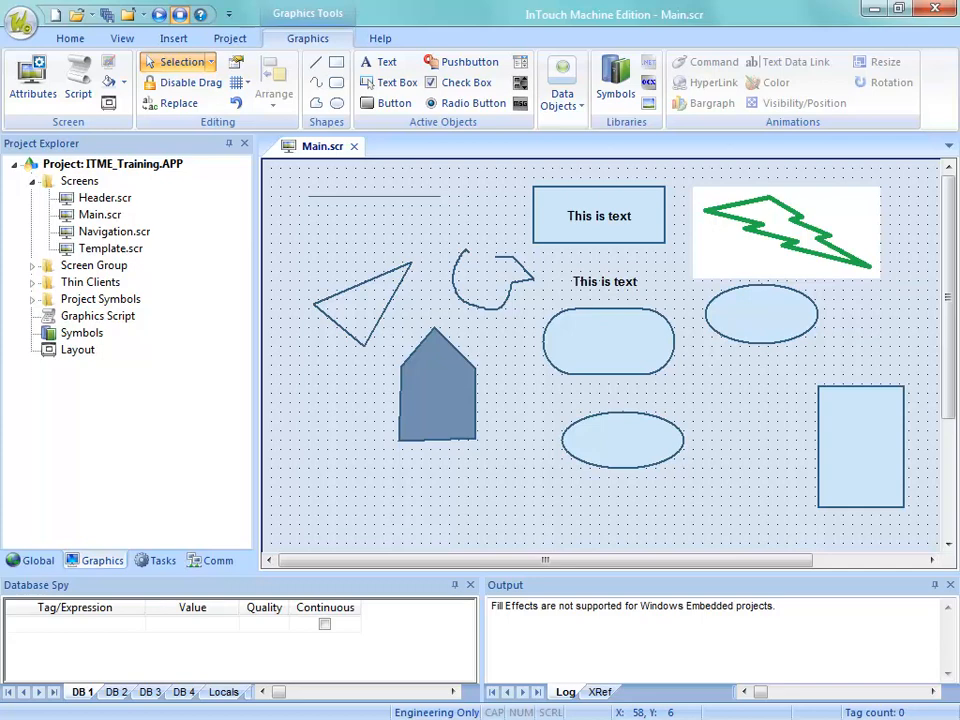
click(460, 402)
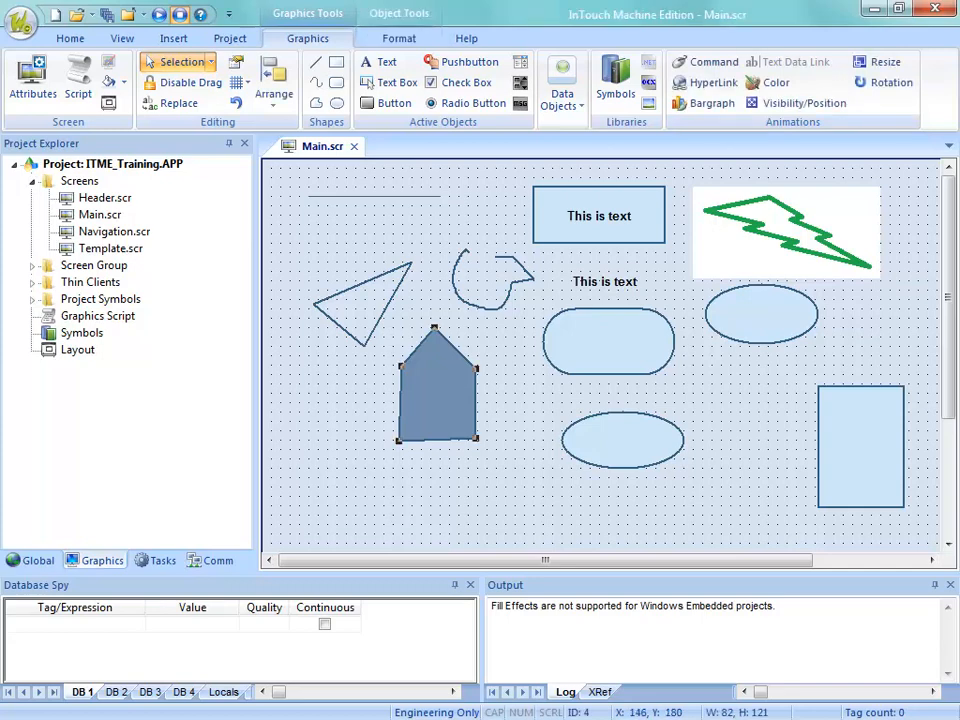
click(861, 447)
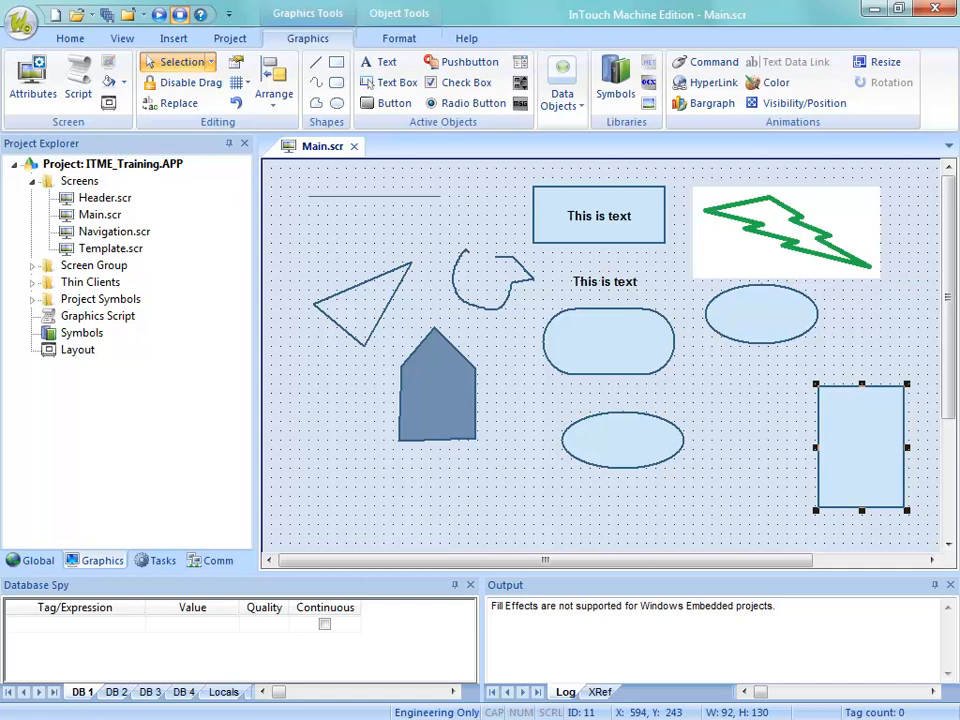
click(399, 39)
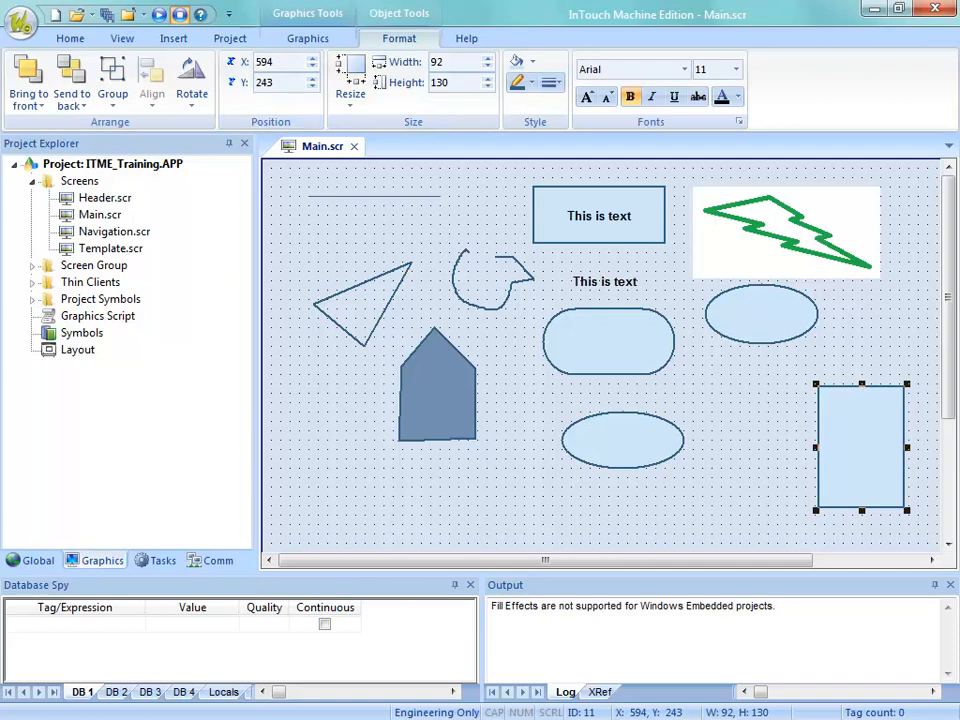
click(872, 530)
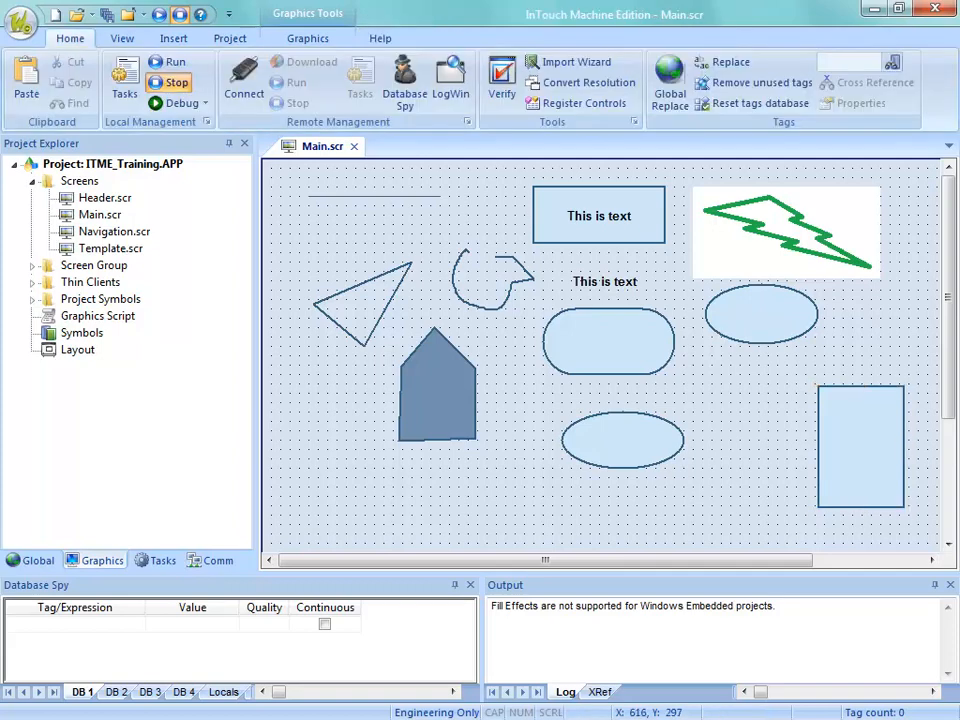
- Move the tall rectangle to X 0, Y 0, and back to a spot just left of the uncovered triangle
drag(857, 436, 301, 209)
click(399, 39)
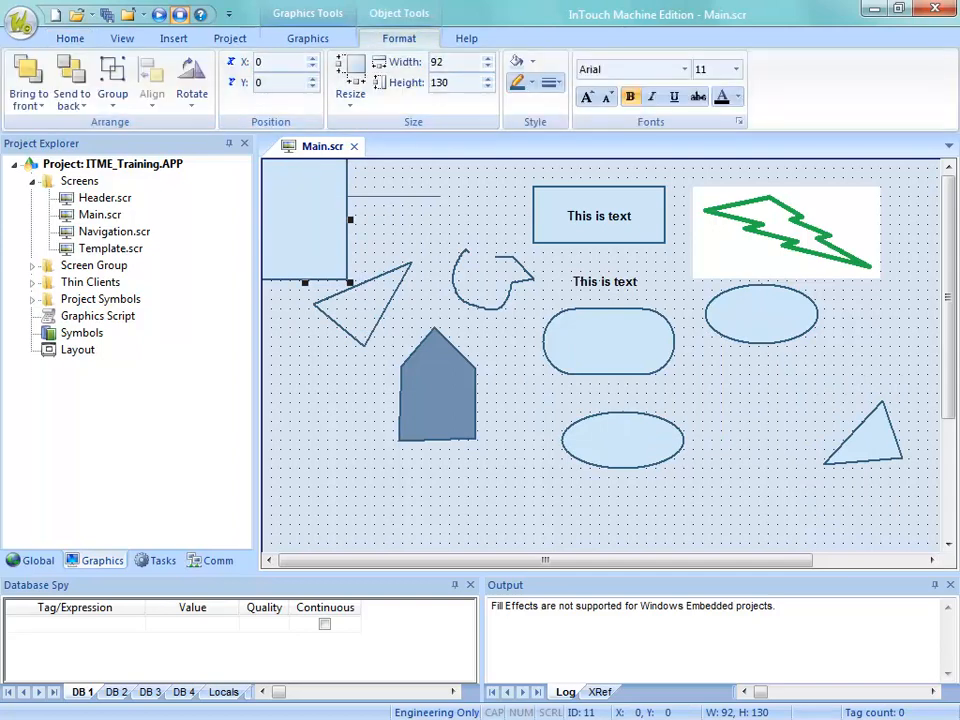
drag(305, 220, 763, 445)
- Group the small filled triangle on its own, ungroup it again and clear the selection
click(868, 445)
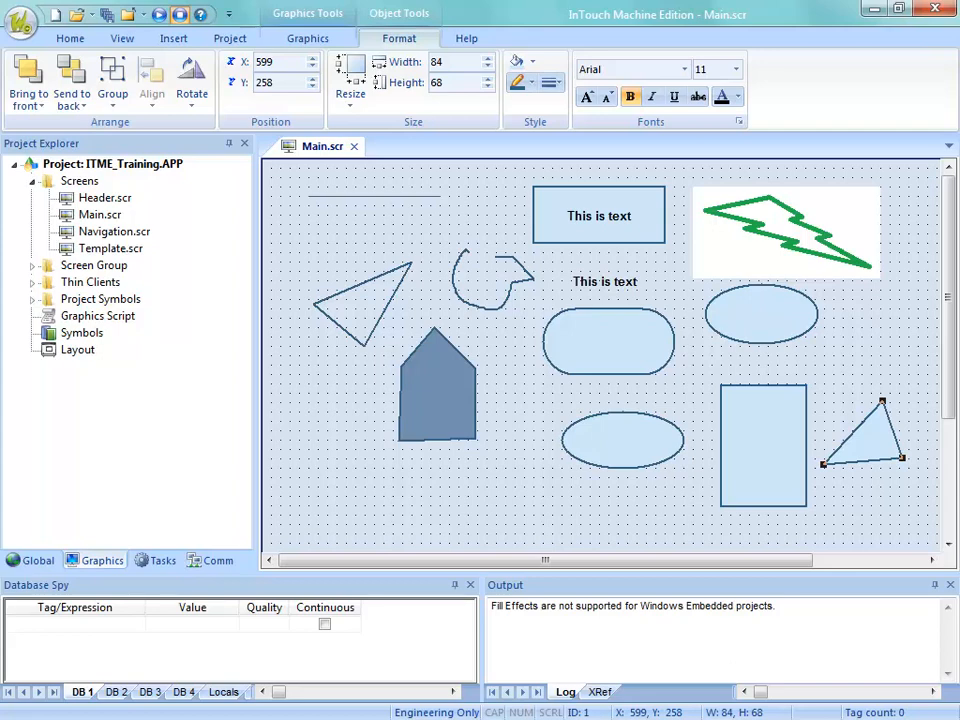
right_click(900, 456)
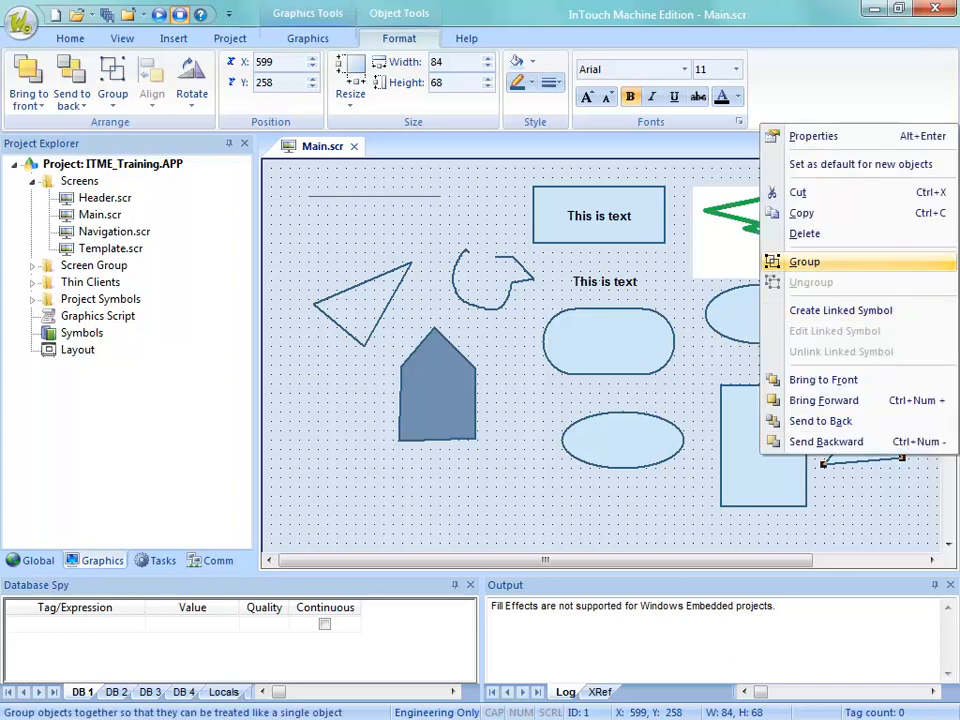
click(804, 261)
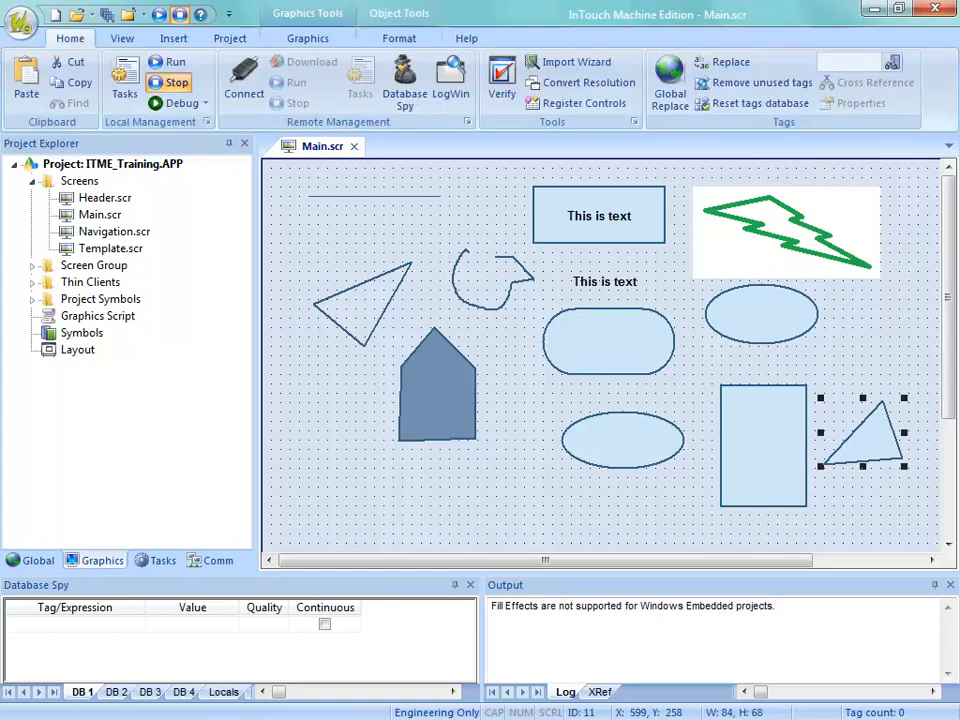
right_click(870, 441)
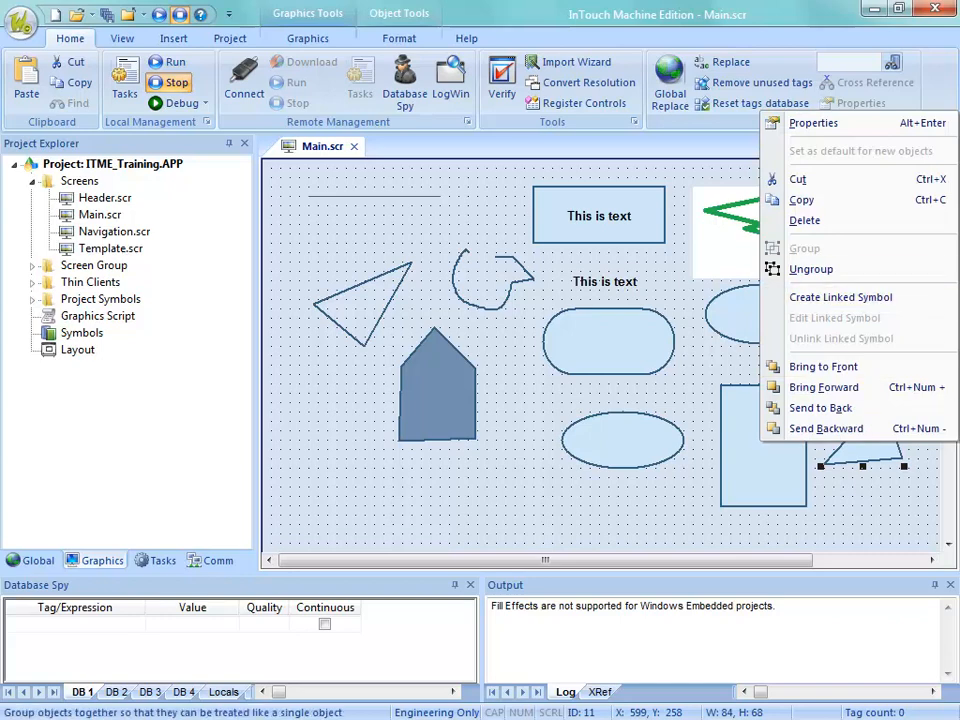
click(810, 269)
key(Escape)
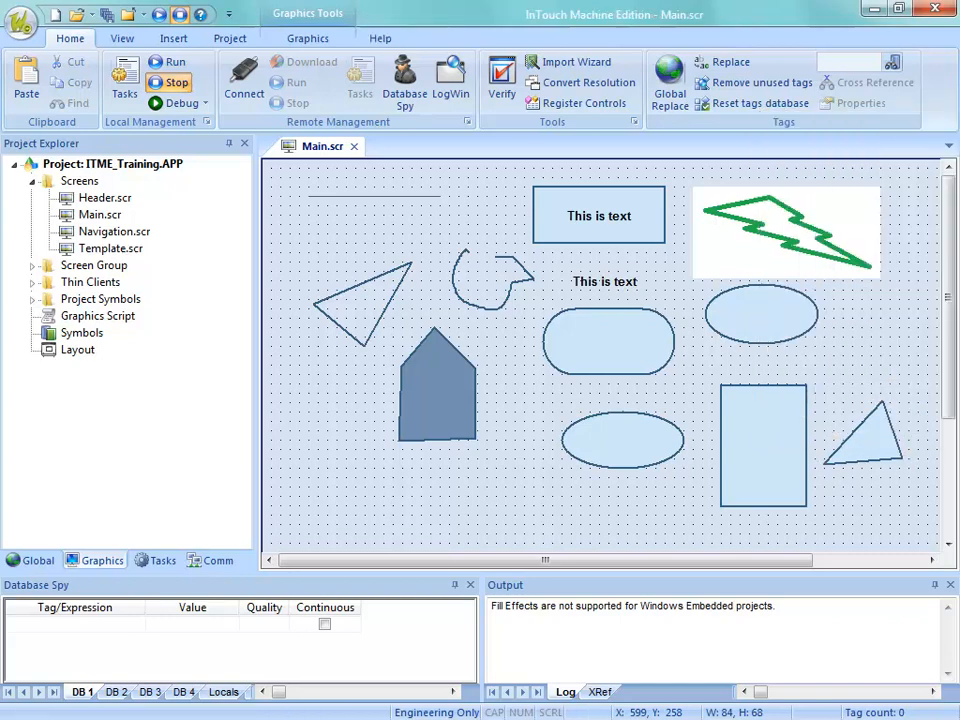
- Move the tall rectangle over the rounded rectangle at about X 352, Y 128, and the filled triangle onto its lower corner at about X 379, Y 204
click(849, 454)
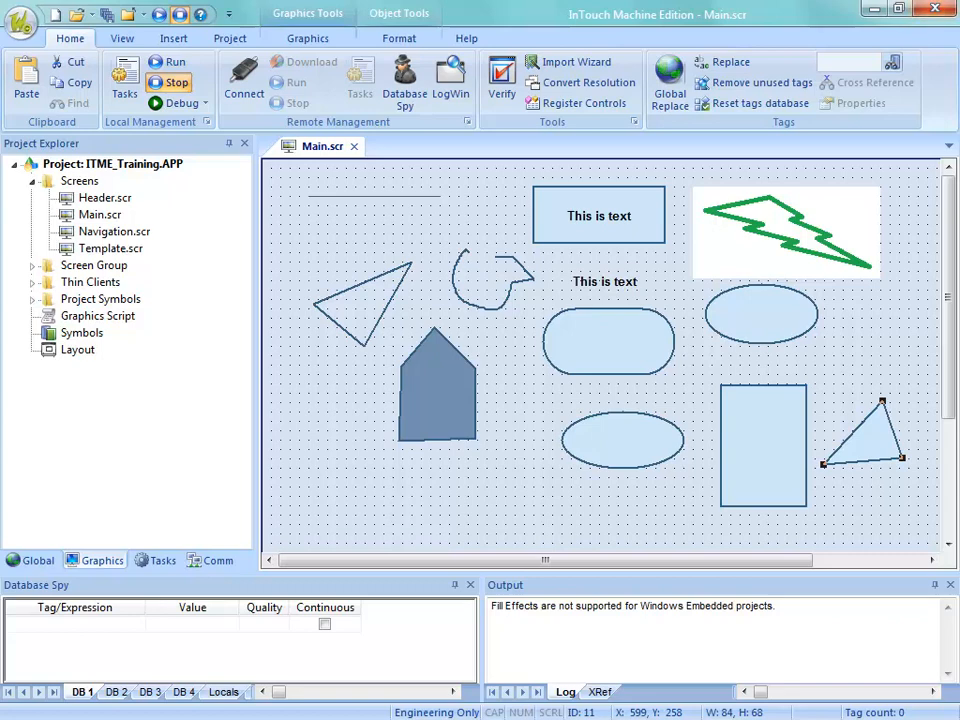
drag(764, 446, 690, 359)
drag(872, 441, 727, 403)
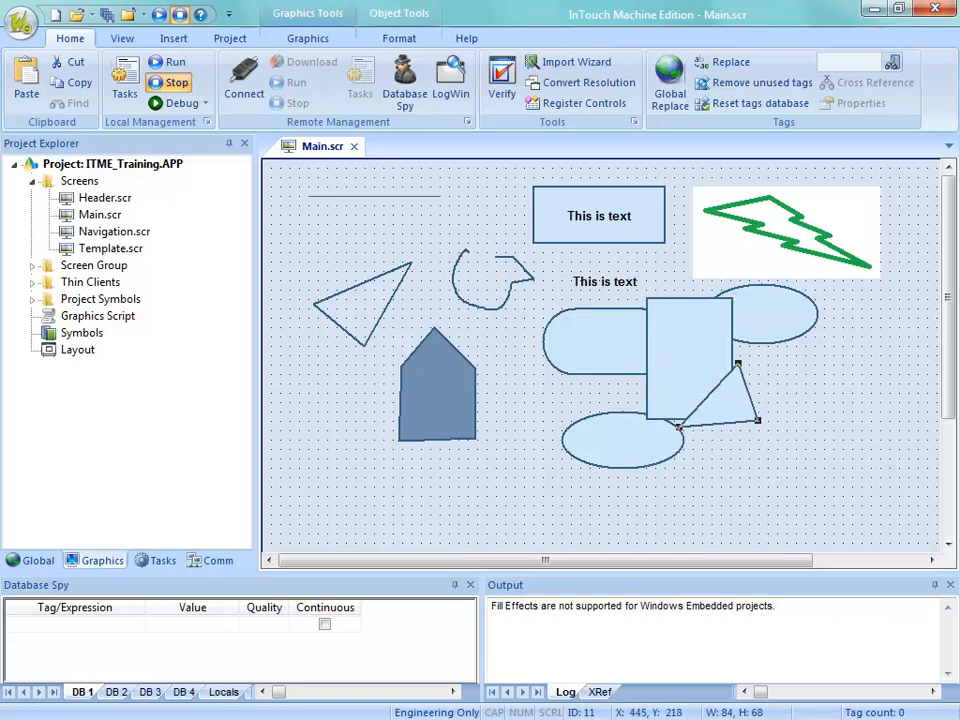
drag(690, 359, 635, 339)
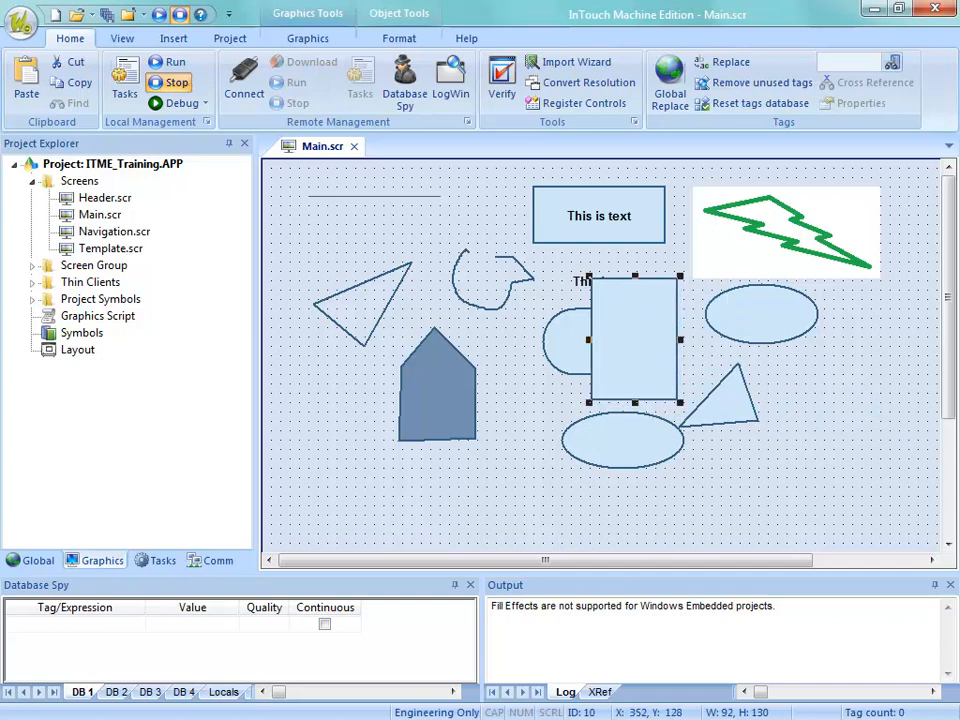
drag(727, 403, 665, 392)
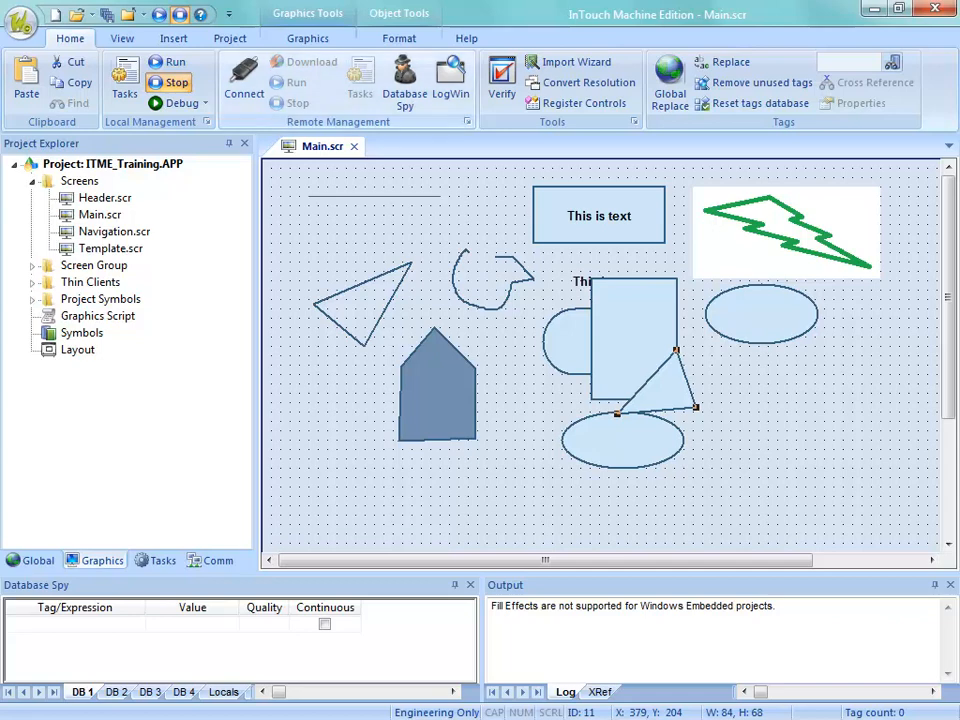
- Turn on Disable Drag, try selecting the overlapping rectangle and triangle, and open the tall rectangle's object properties
click(308, 38)
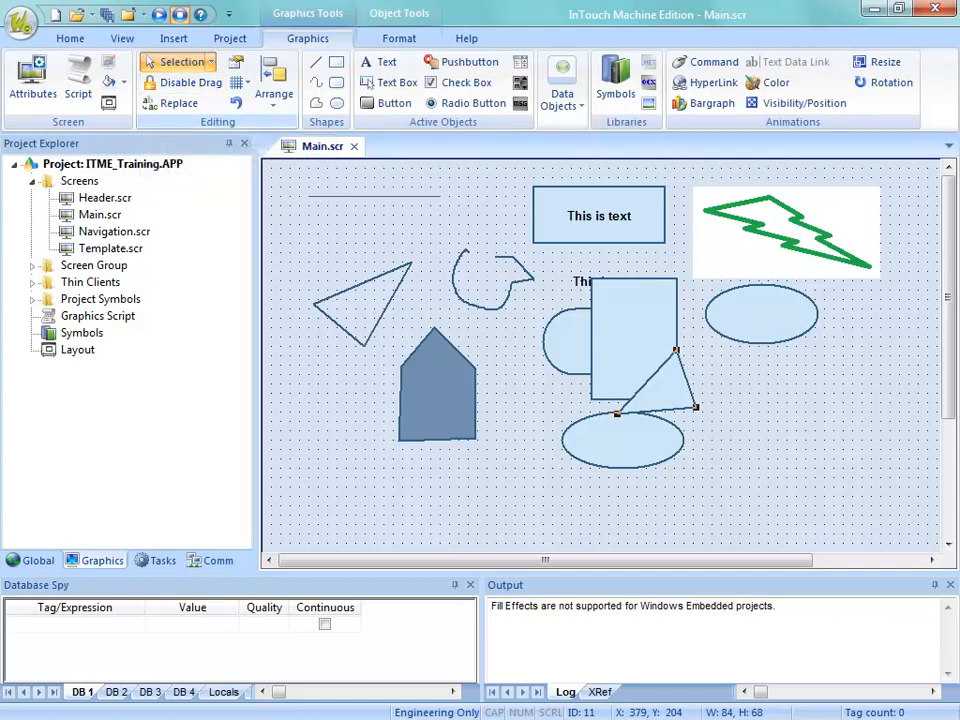
click(185, 83)
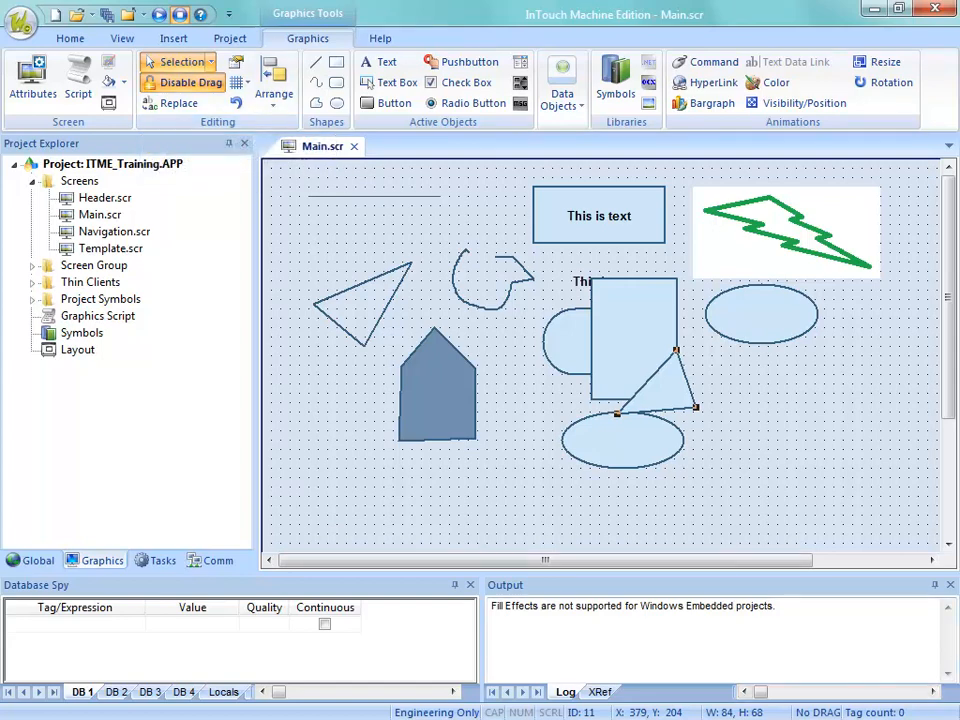
click(634, 330)
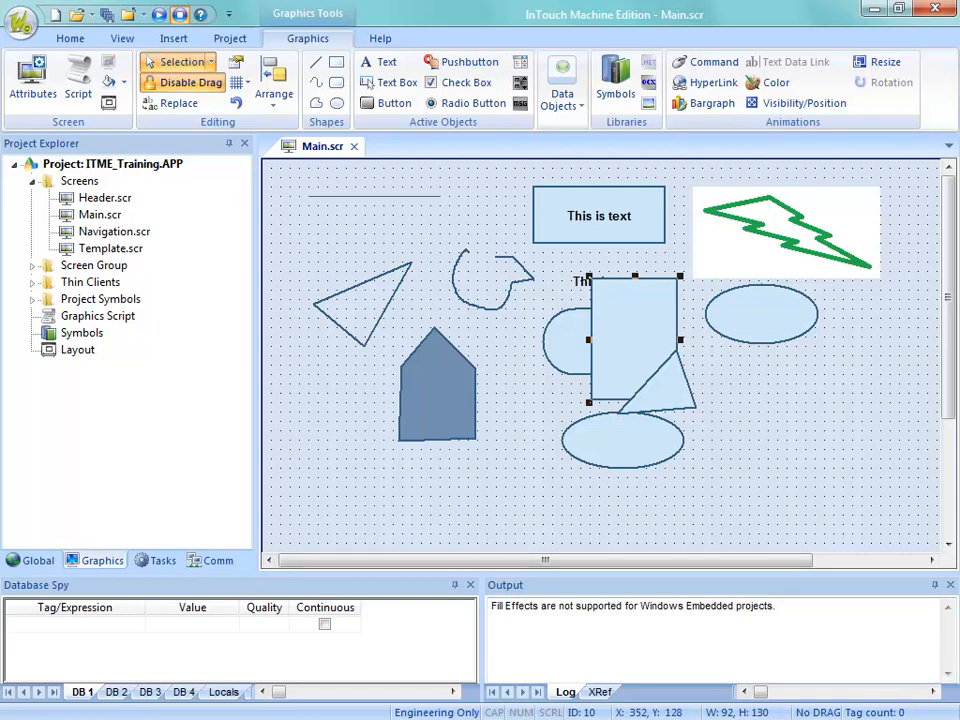
click(663, 388)
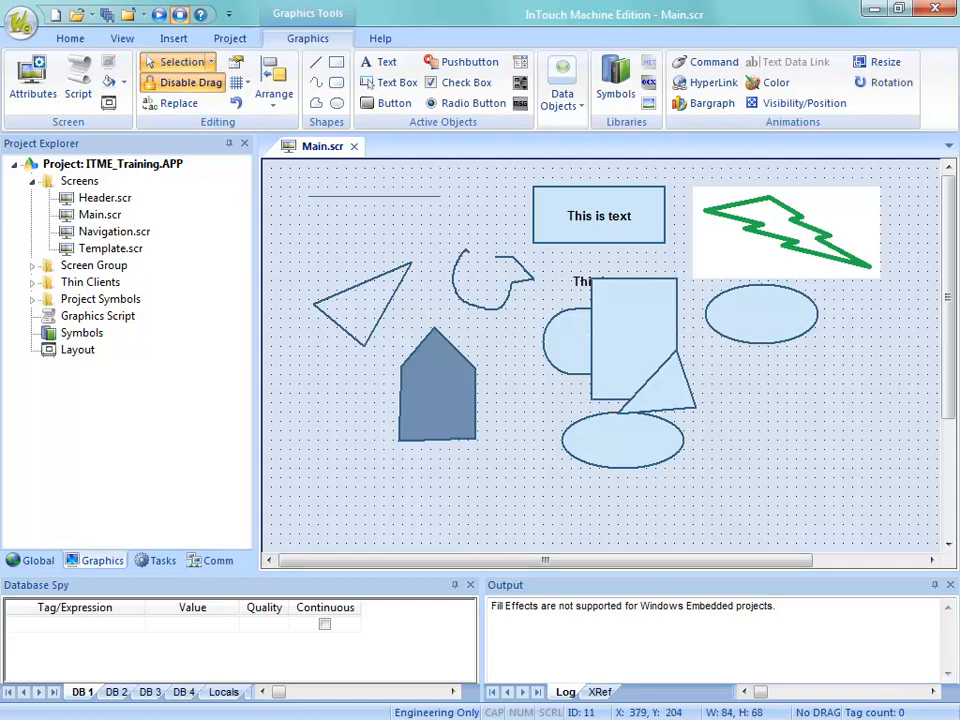
click(635, 340)
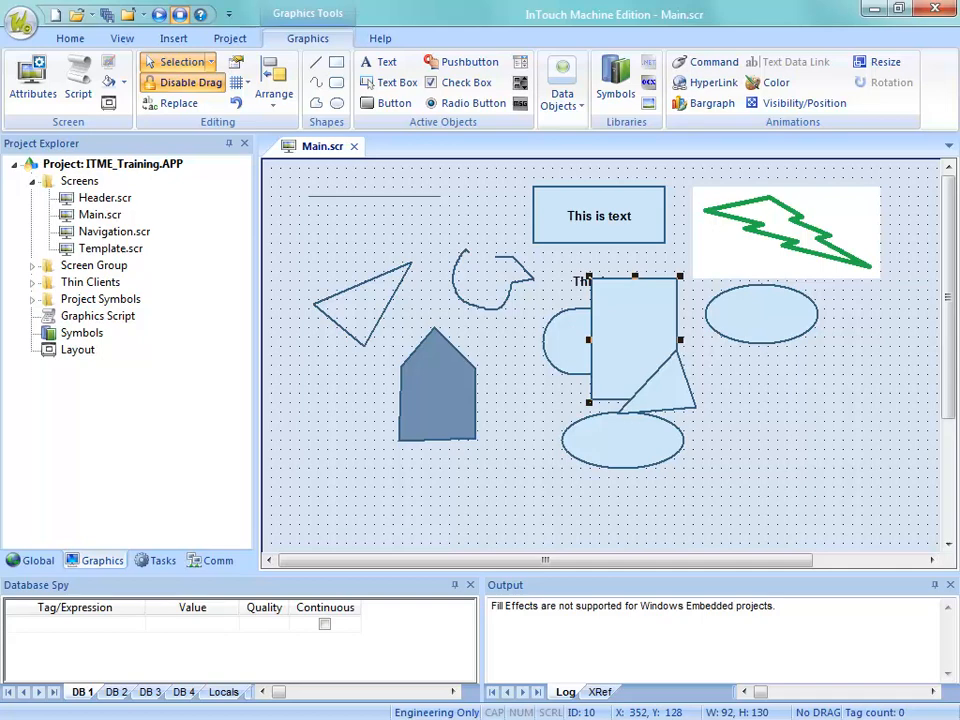
double_click(635, 340)
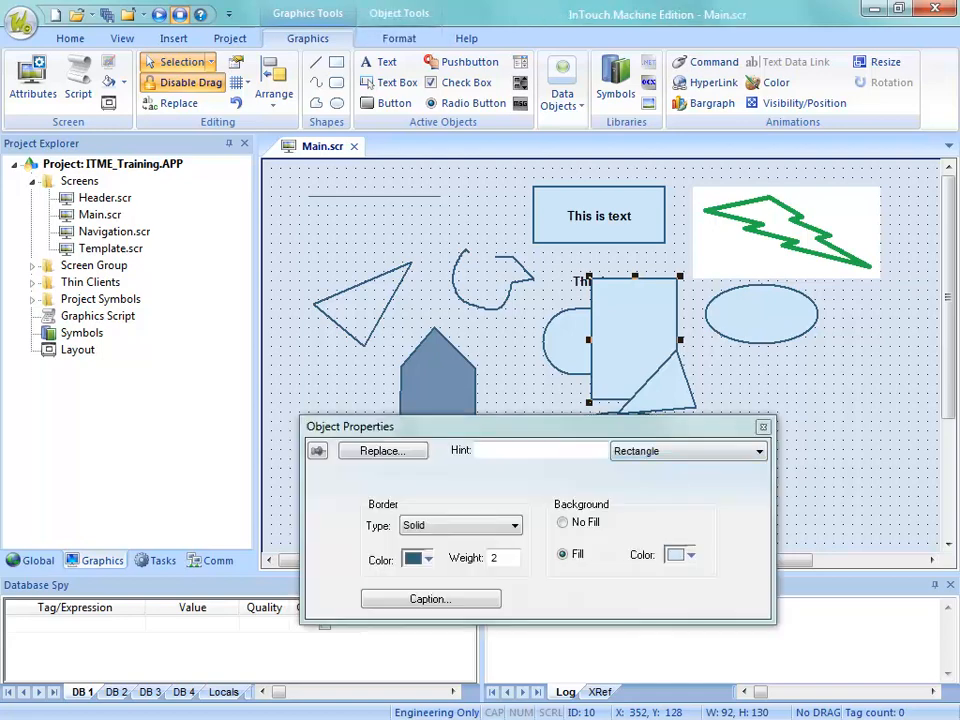
- Close the object properties and toggle Disable Drag several times, selecting the tall rectangle once, and leave dragging enabled
click(723, 391)
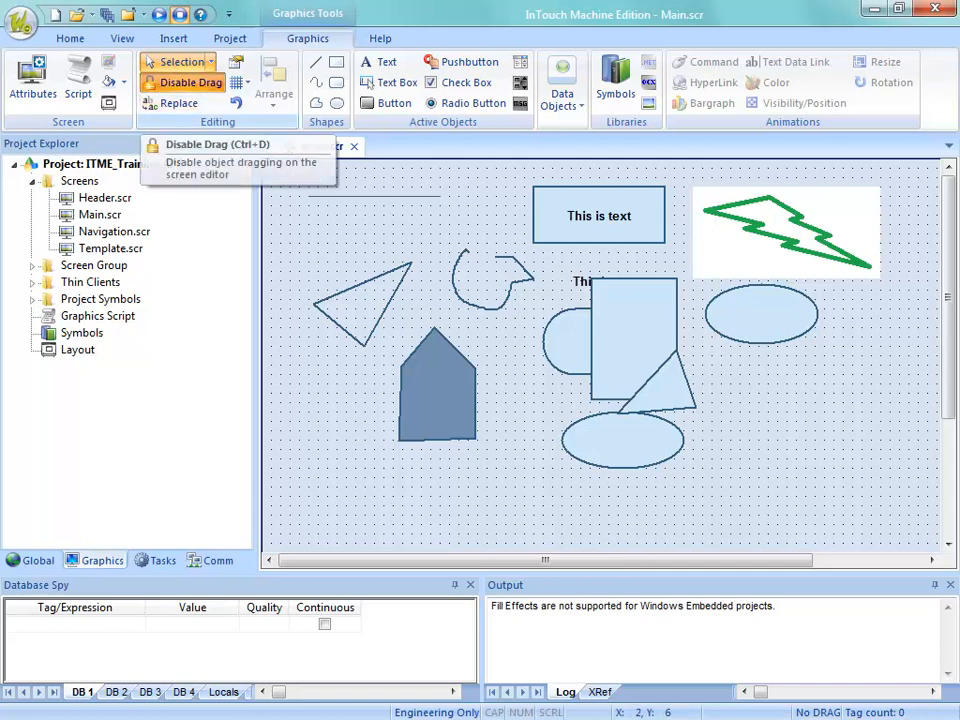
click(185, 82)
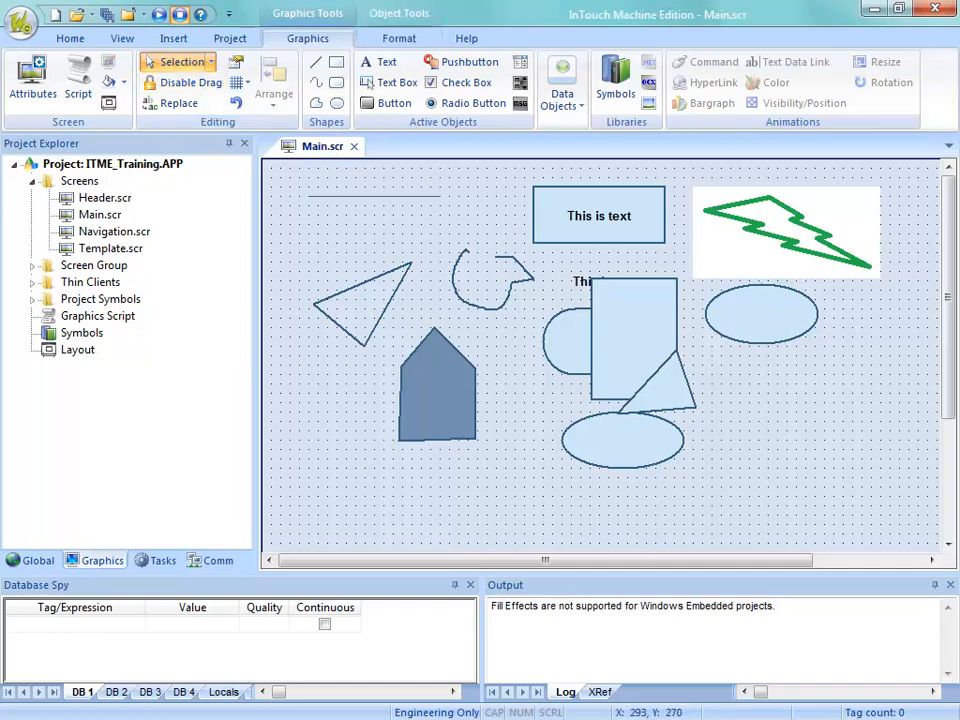
key(ctrl+d)
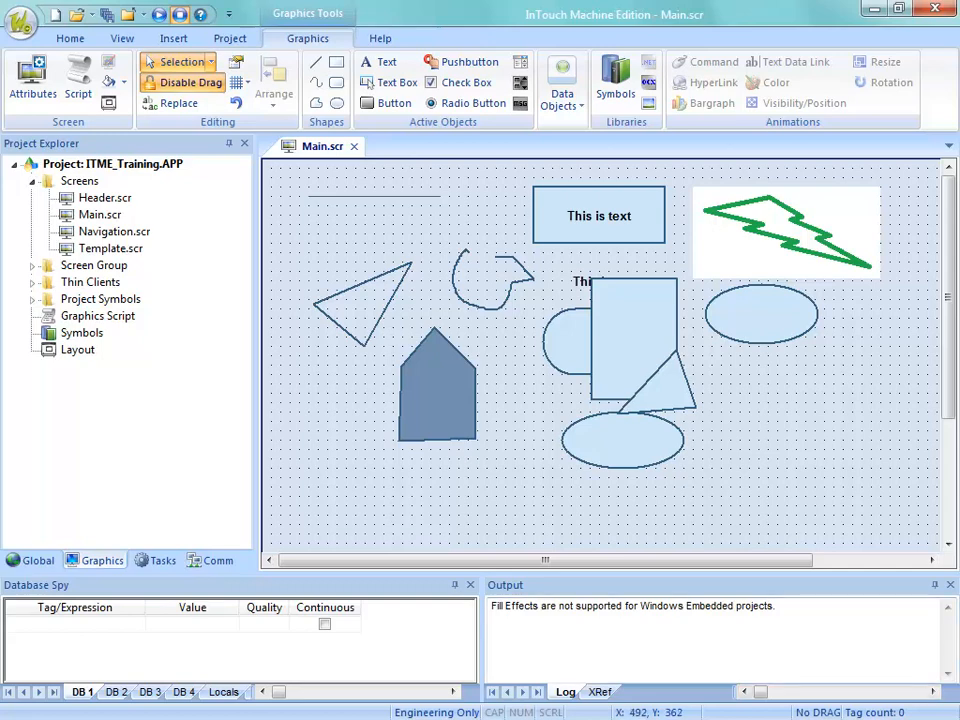
key(ctrl+d)
key(ctrl+d)
click(634, 355)
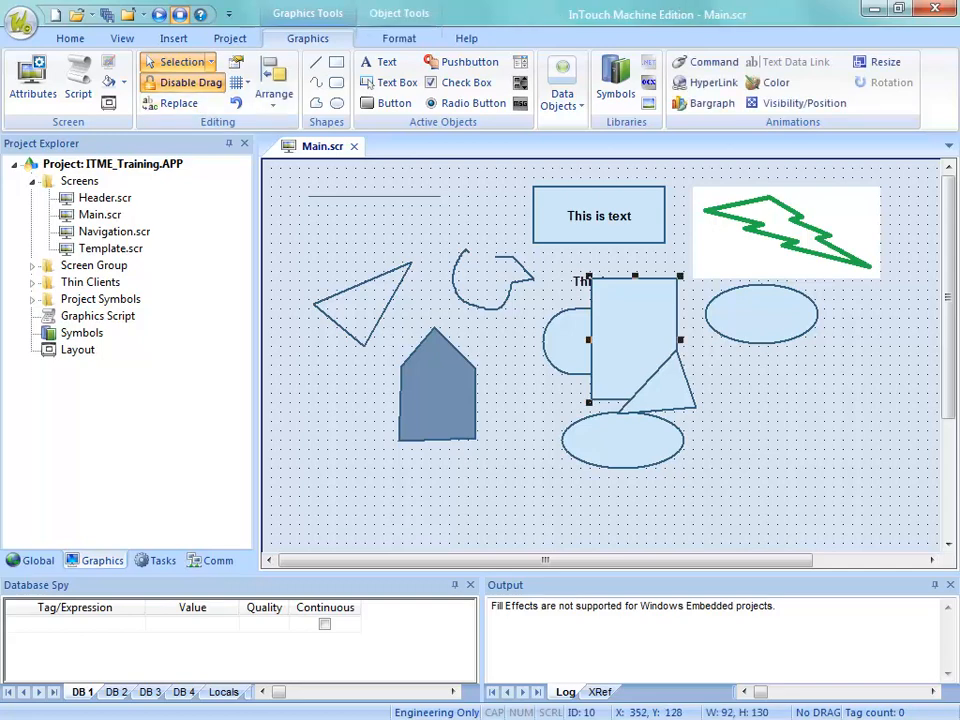
key(ctrl+d)
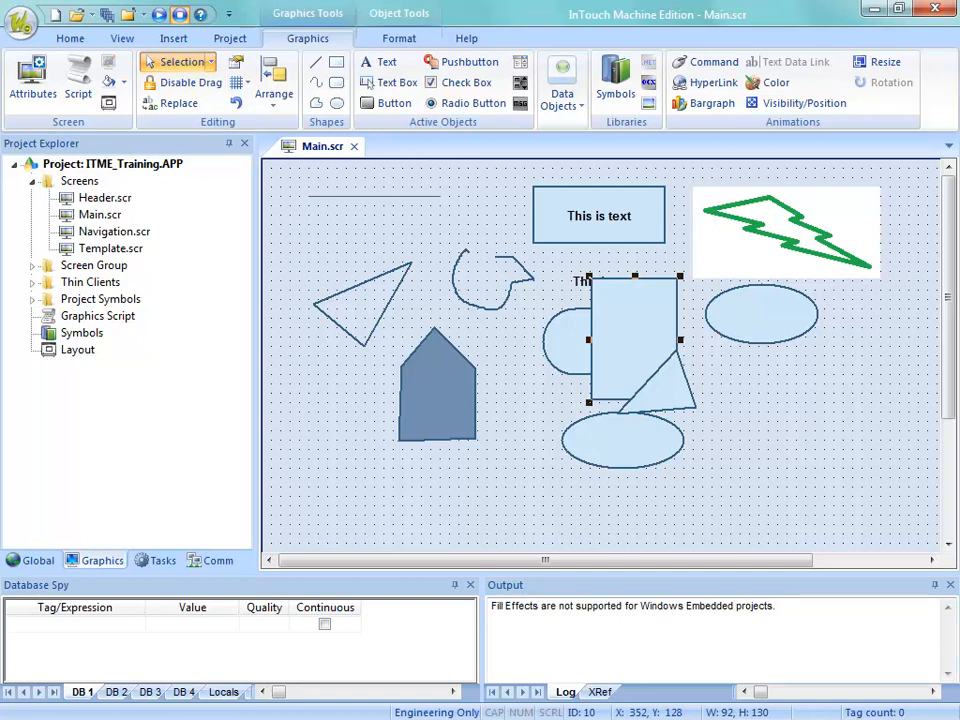
- Move the lower ellipse directly beneath the rounded rectangle and the tall rectangle down behind the small filled triangle
mouse_move(634, 338)
mouse_down()
mouse_move(547, 323)
mouse_move(640, 334)
mouse_up()
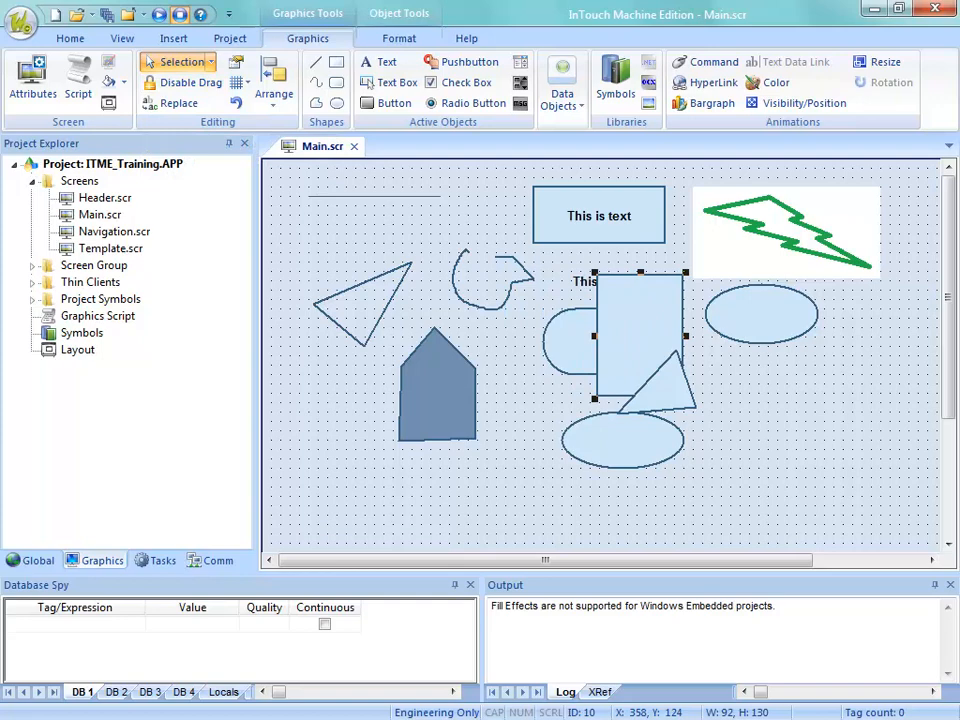
key(Escape)
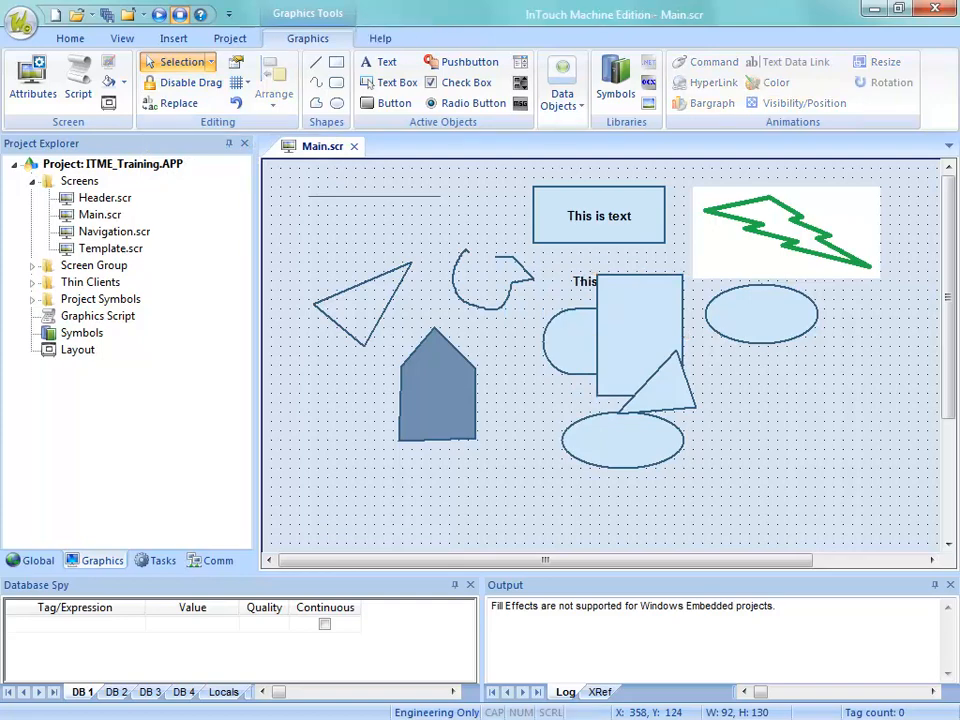
drag(625, 448, 611, 411)
drag(636, 345, 665, 387)
- Add a text object reading "####" in the empty area below the shapes, at about X 266, Y 330
click(604, 282)
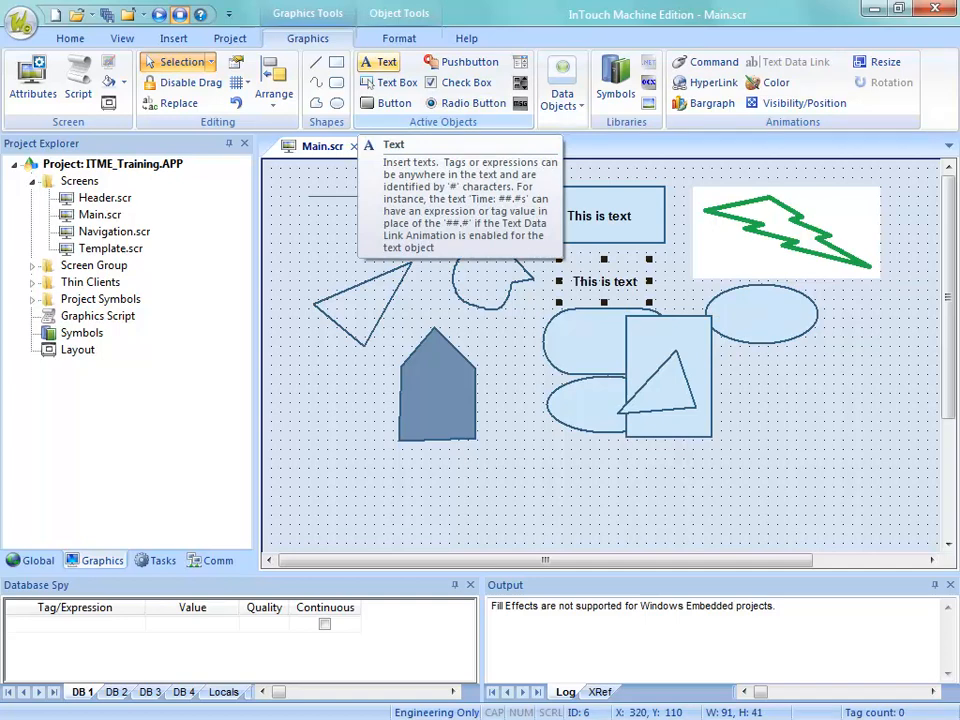
click(381, 62)
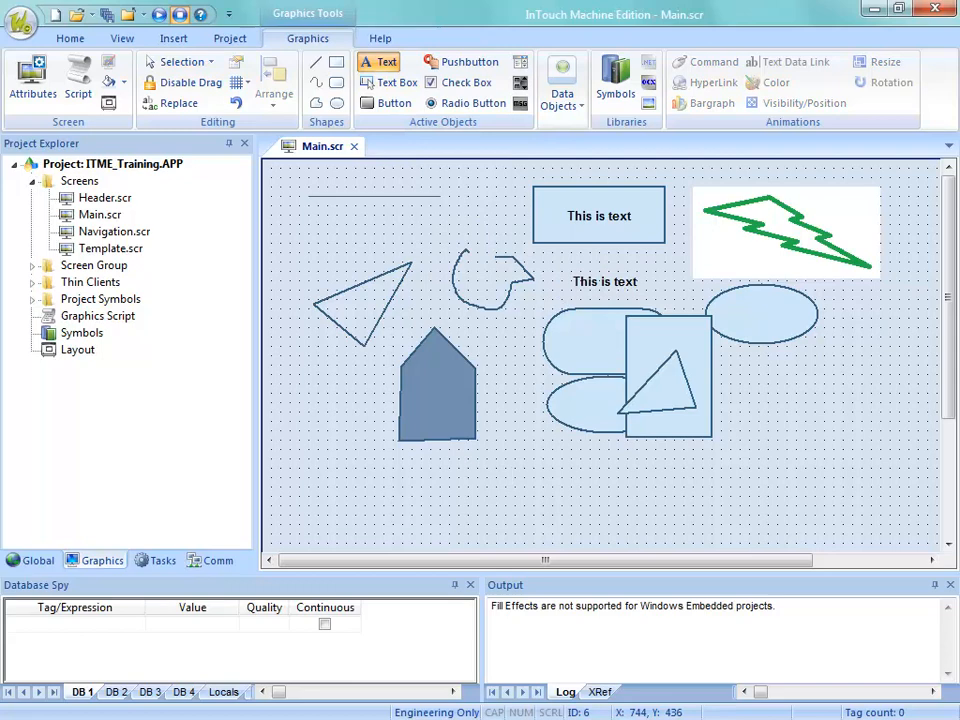
text(####)
key(Return)
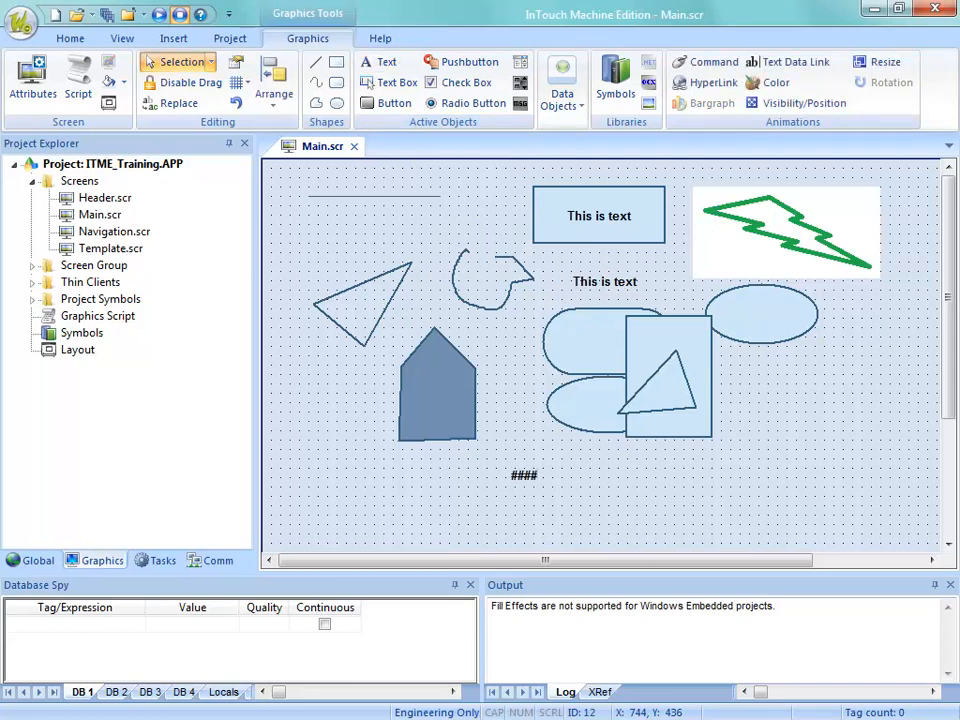
- View the object properties of the "####" text and duplicate it into a two-by-two block of four texts
click(514, 470)
click(510, 474)
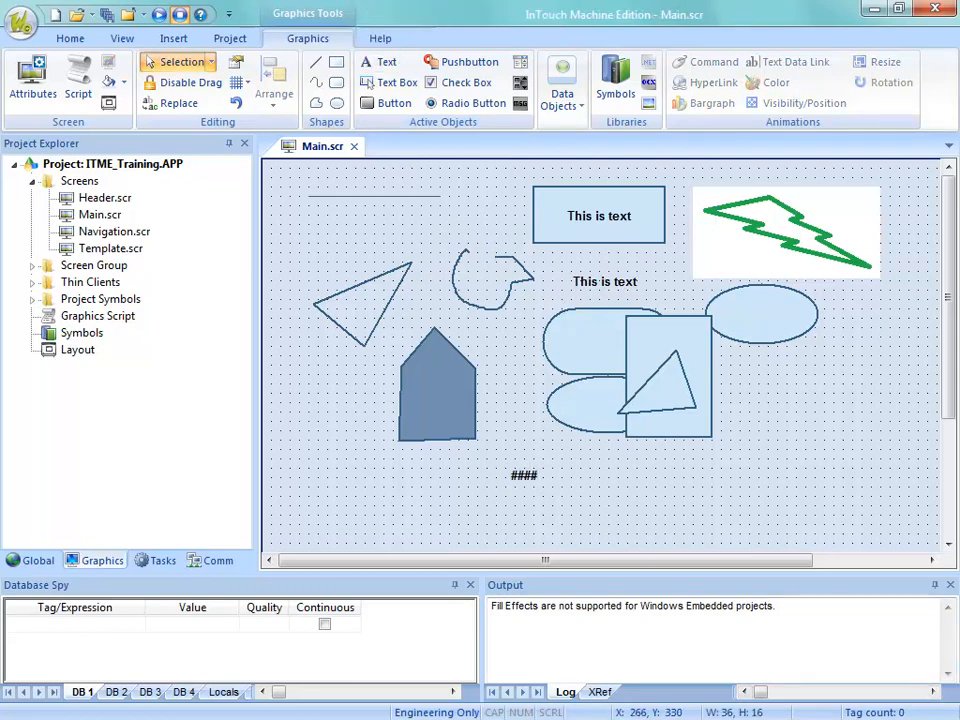
double_click(510, 474)
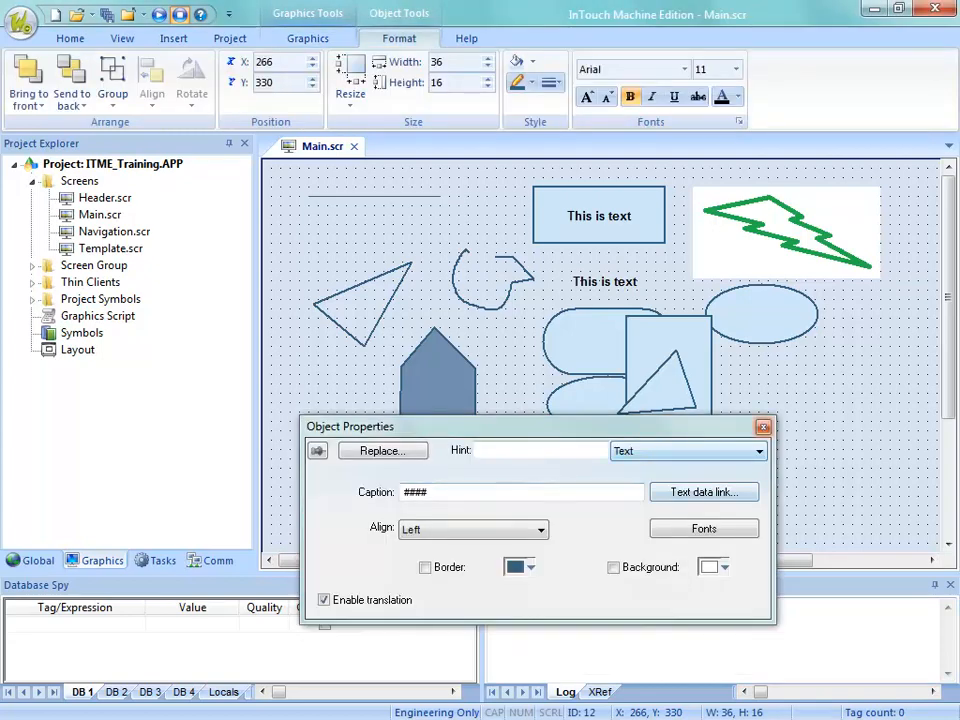
click(763, 427)
drag(523, 475, 607, 503)
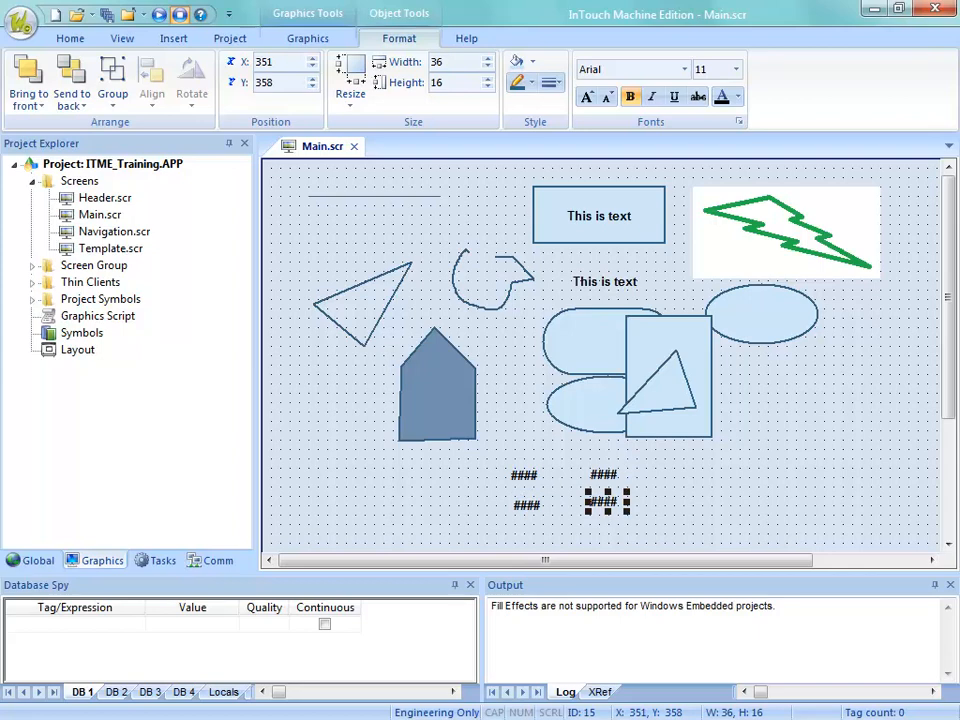
click(468, 493)
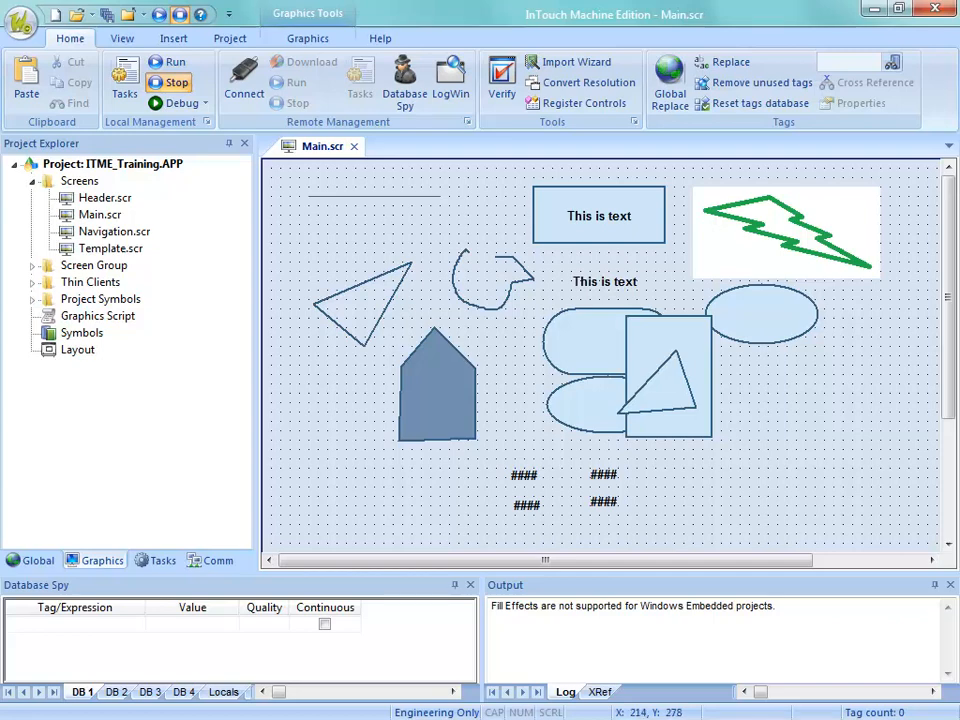
click(460, 418)
right_click(441, 404)
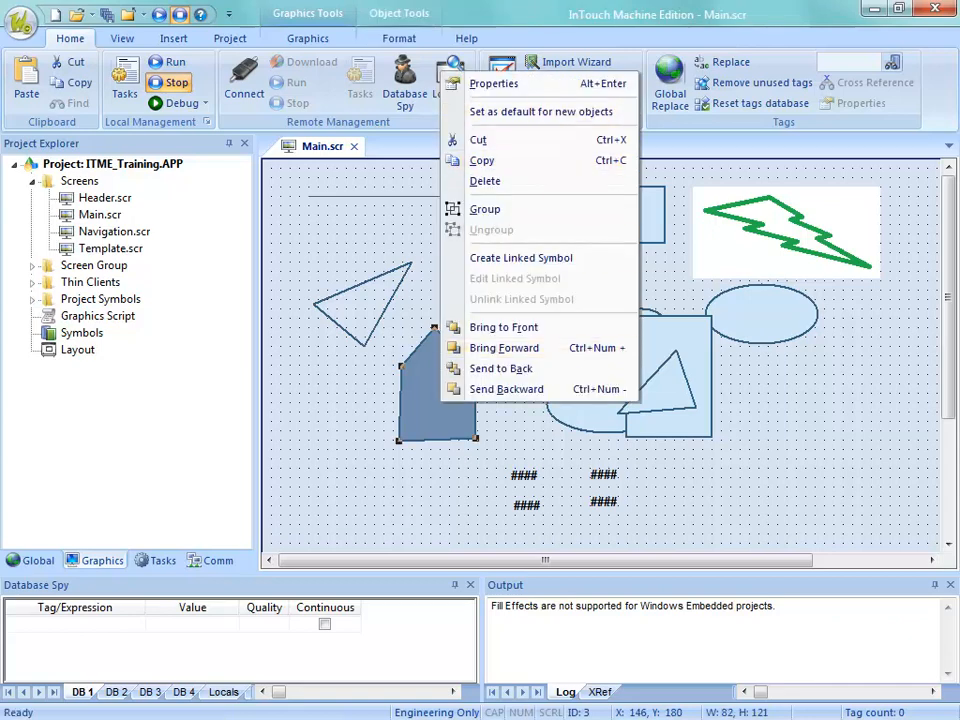
click(445, 477)
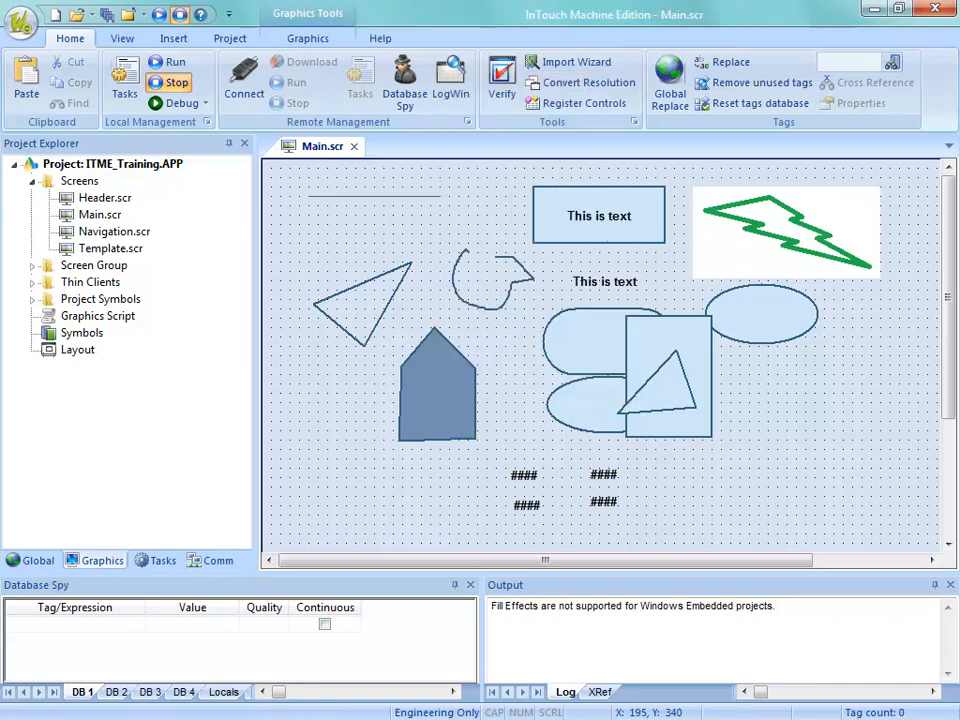
- Display the tab order and number the four "####" texts 1 to 4, row by row from the upper-left one
right_click(446, 477)
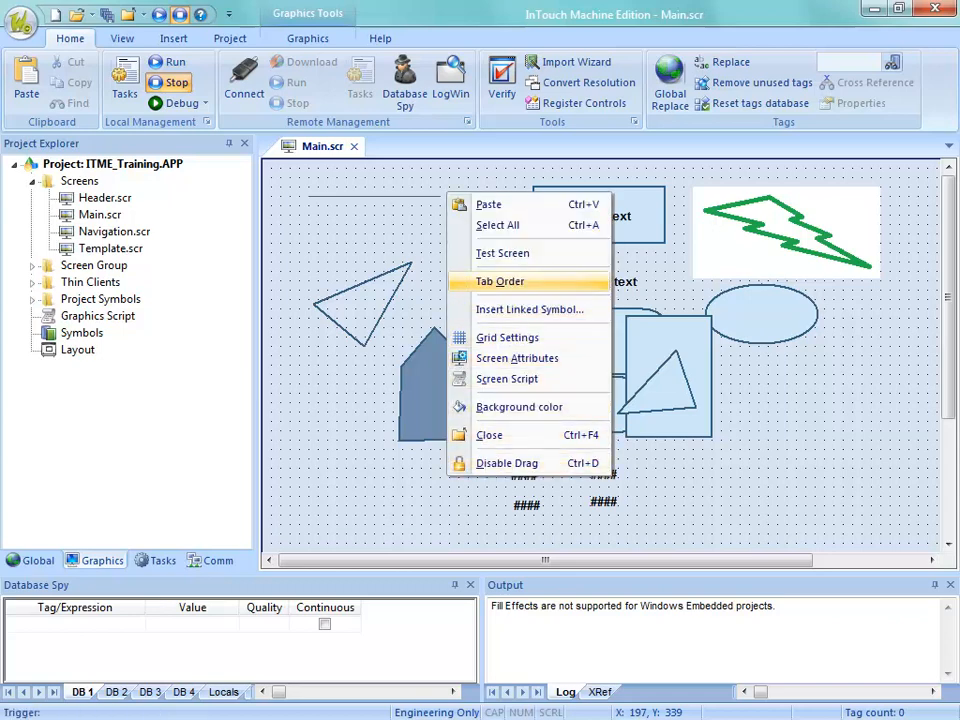
click(492, 282)
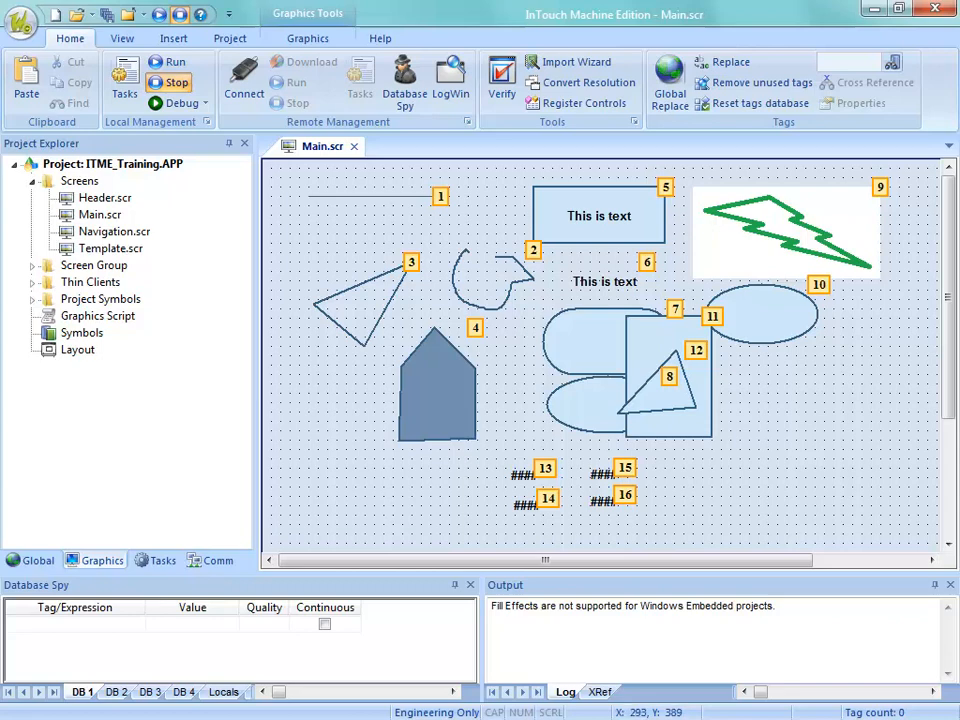
click(545, 471)
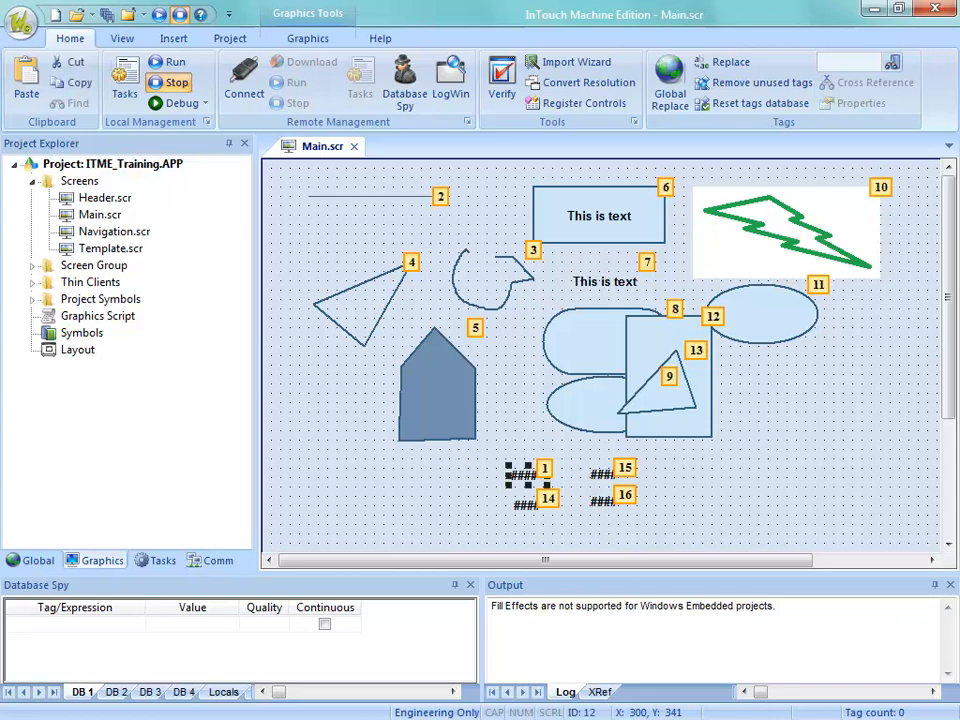
click(603, 473)
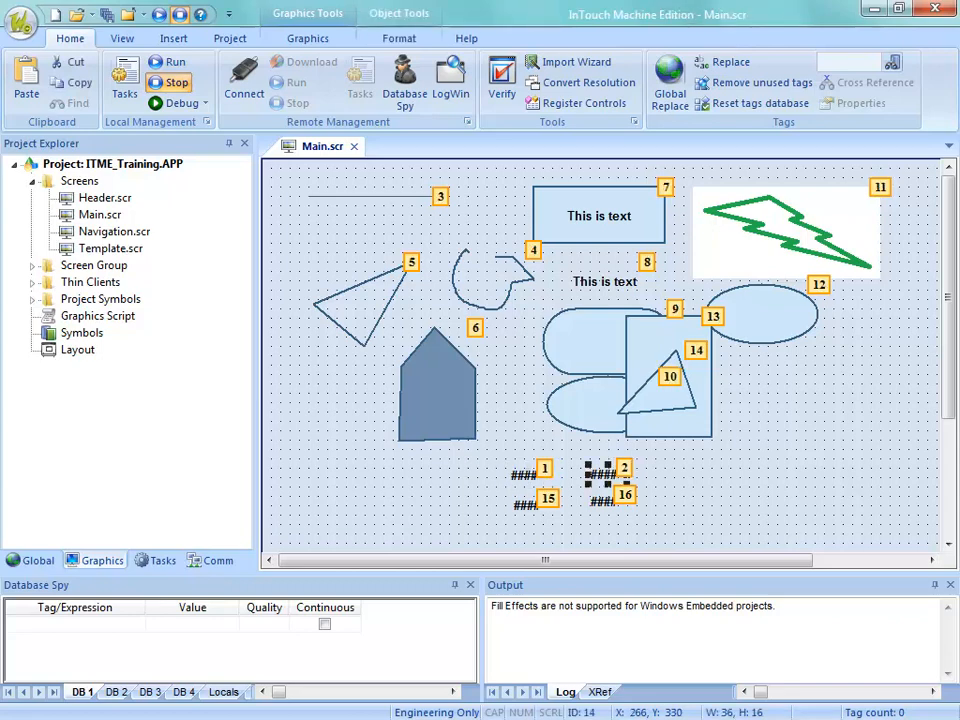
click(524, 504)
click(603, 501)
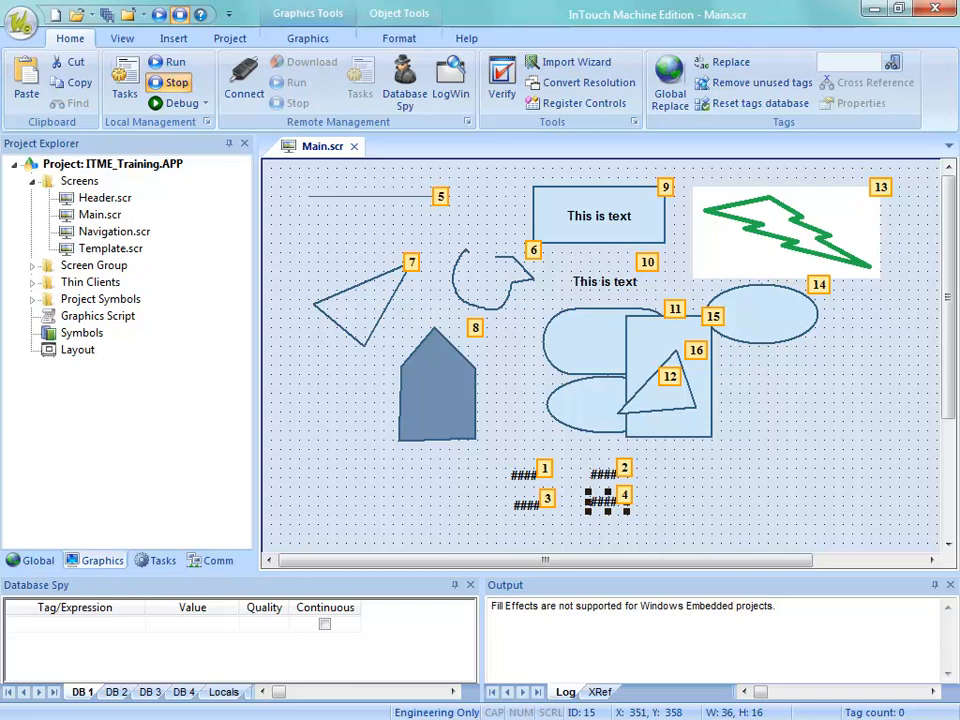
- Set the tab order number of the upper-right "####" text to 7
double_click(623, 468)
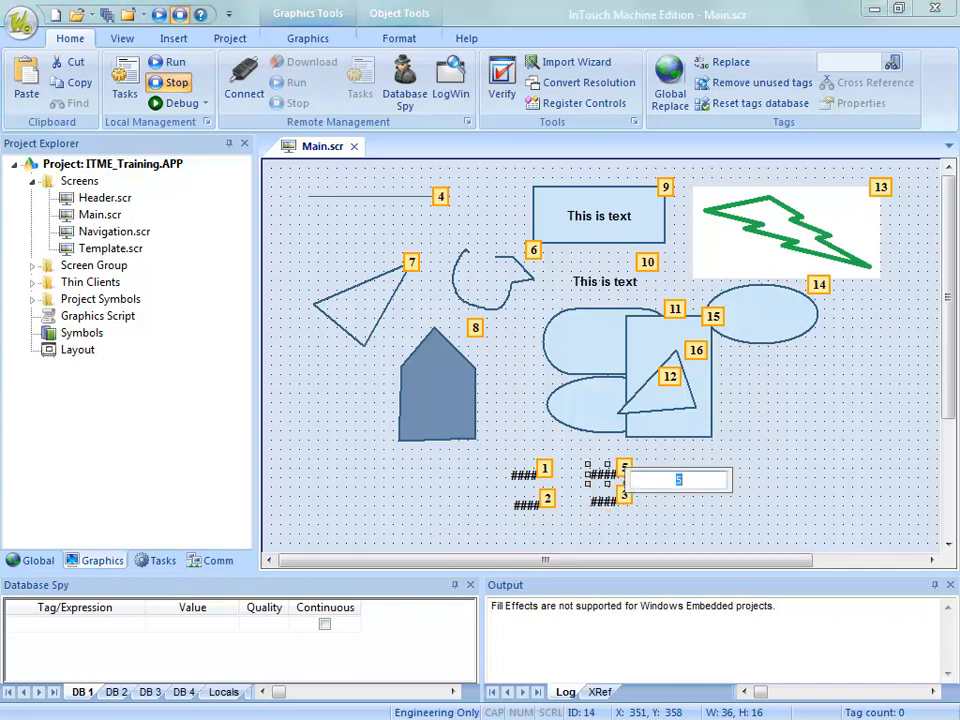
text(7)
key(Return)
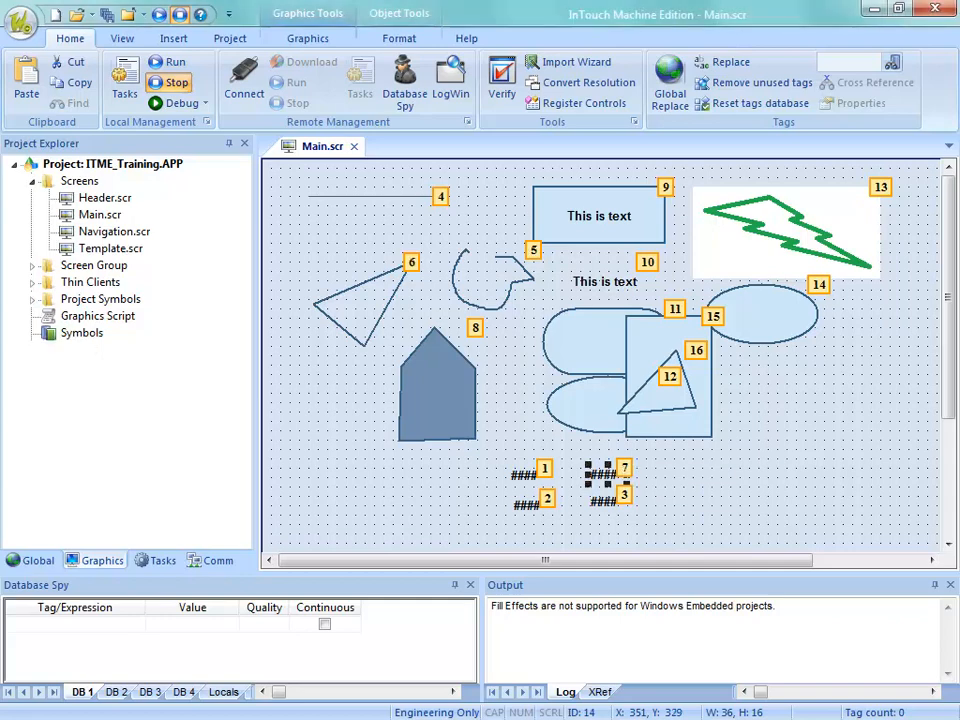
click(693, 500)
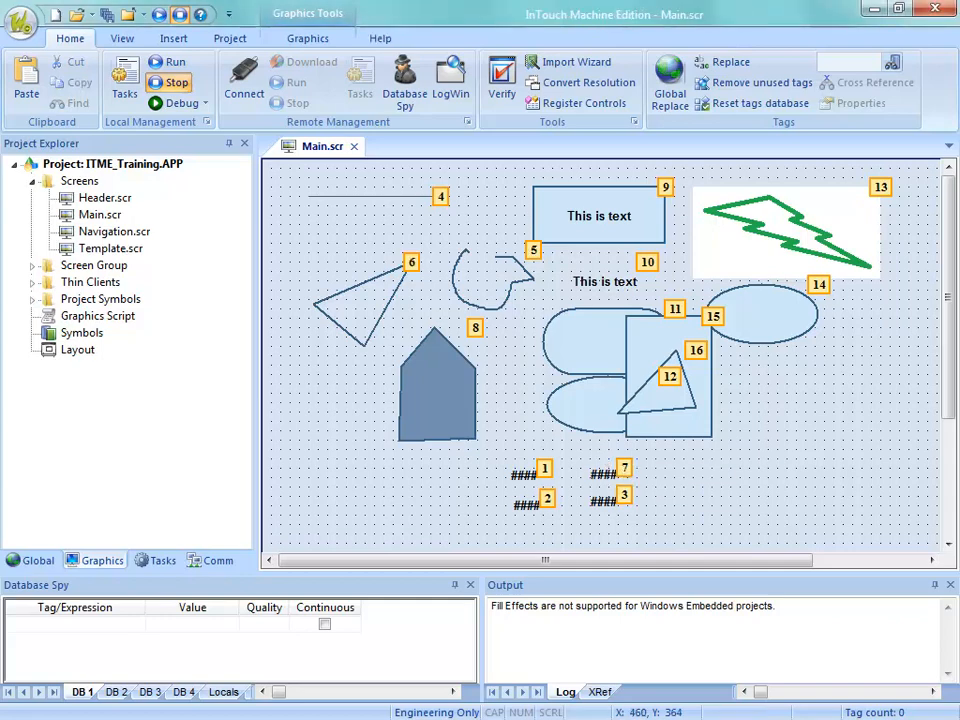
- Turn off the tab order display and group the four "####" texts
drag(504, 451, 640, 537)
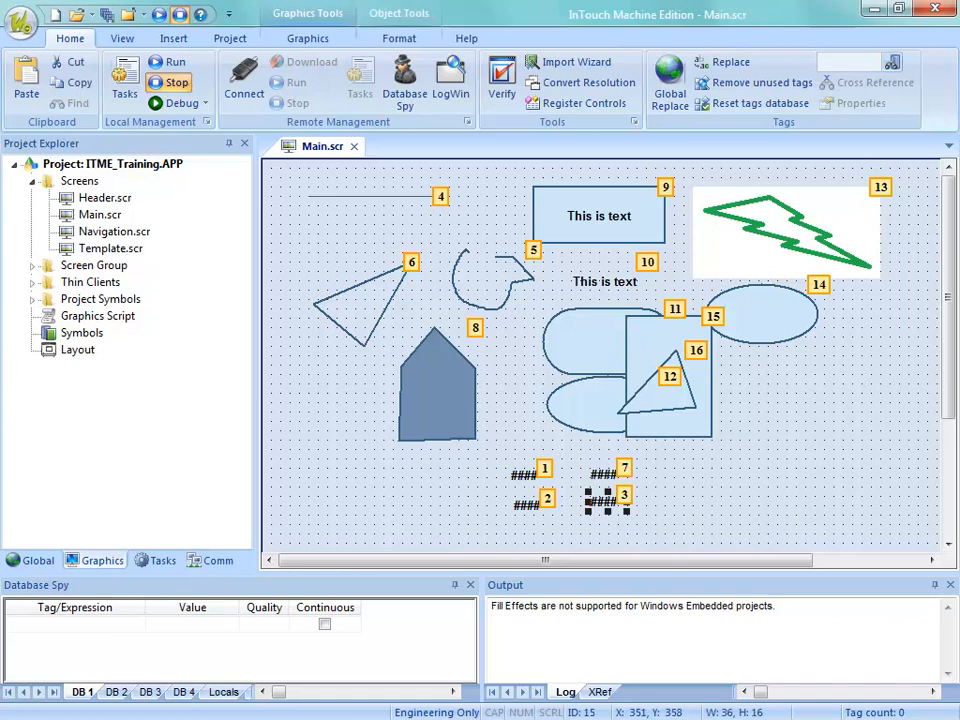
right_click(436, 494)
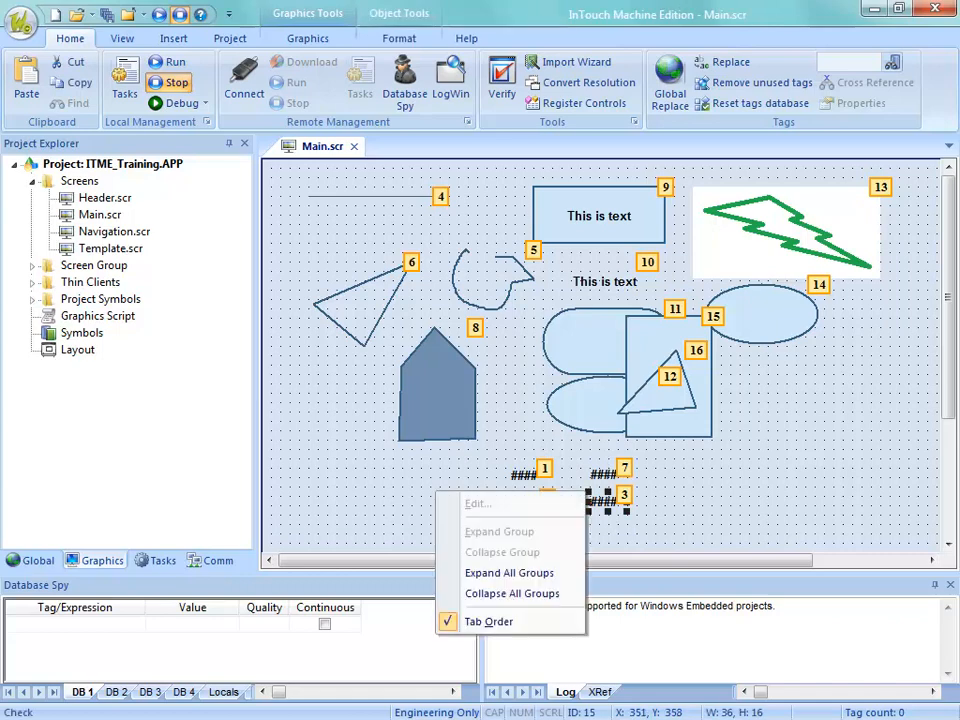
click(489, 621)
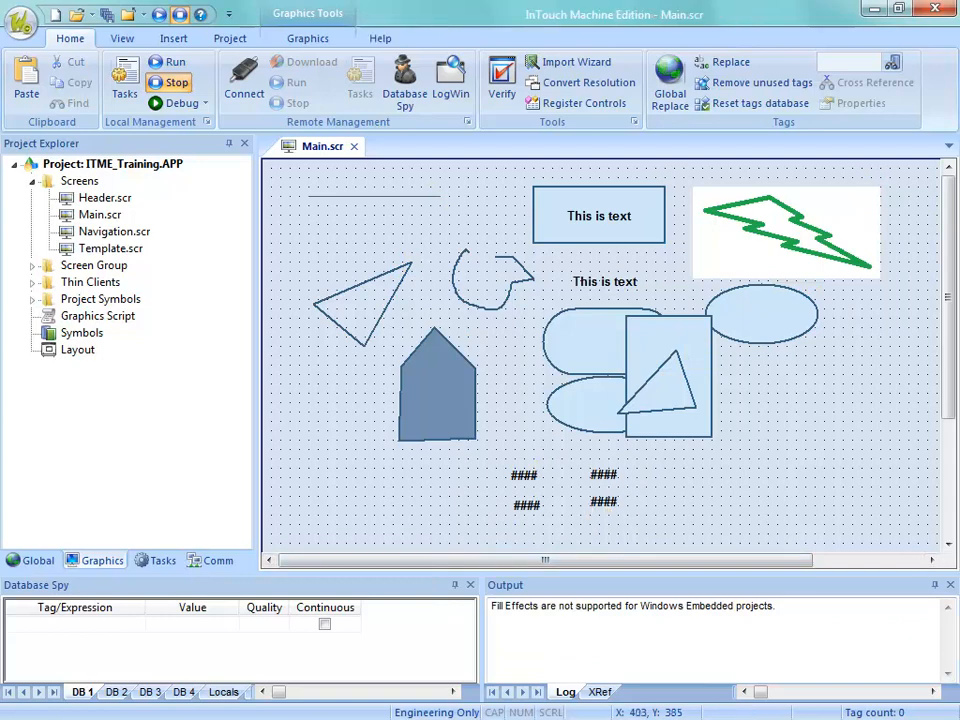
drag(491, 531, 654, 452)
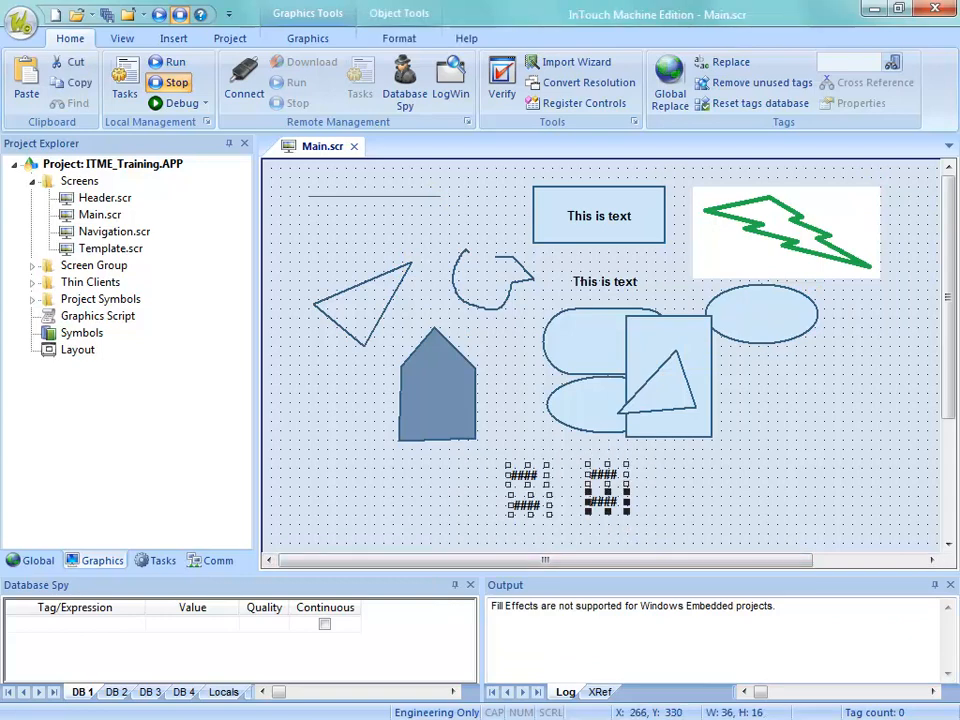
right_click(600, 497)
click(643, 306)
click(670, 475)
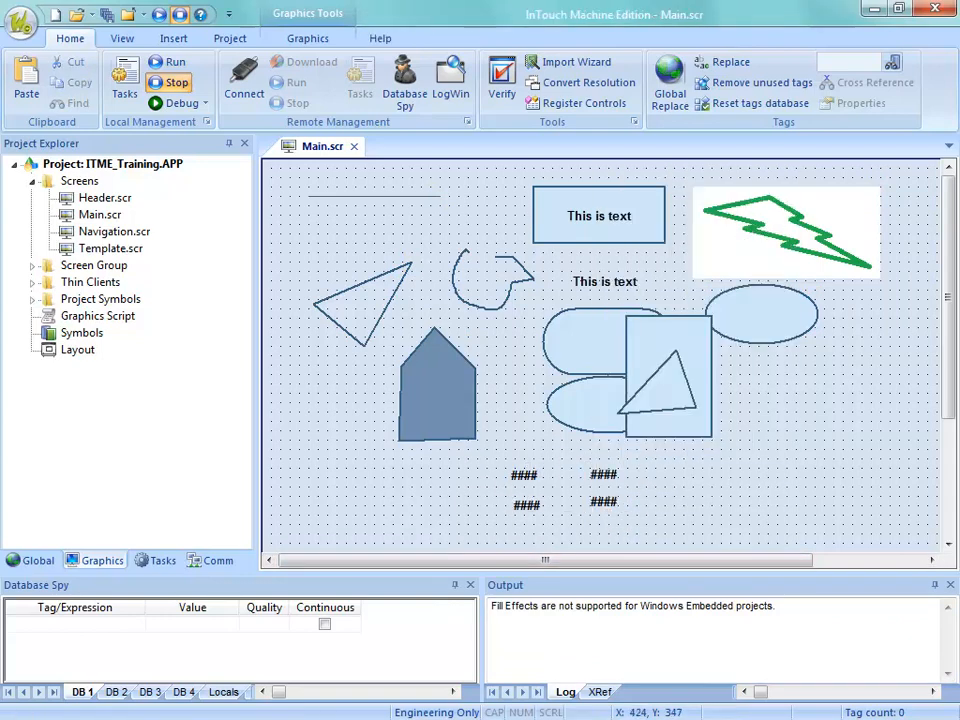
- Renumber the grouped "####" texts in the tab order, making the upper-left one 13.1 and the upper-right one 13.2, and exit tab order
right_click(463, 497)
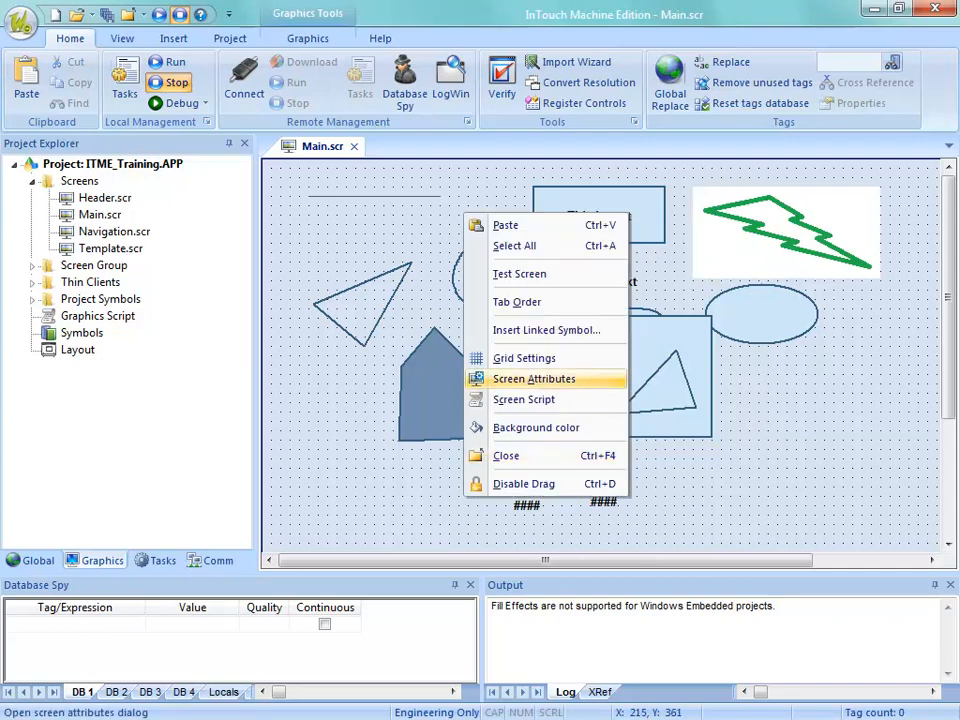
click(517, 301)
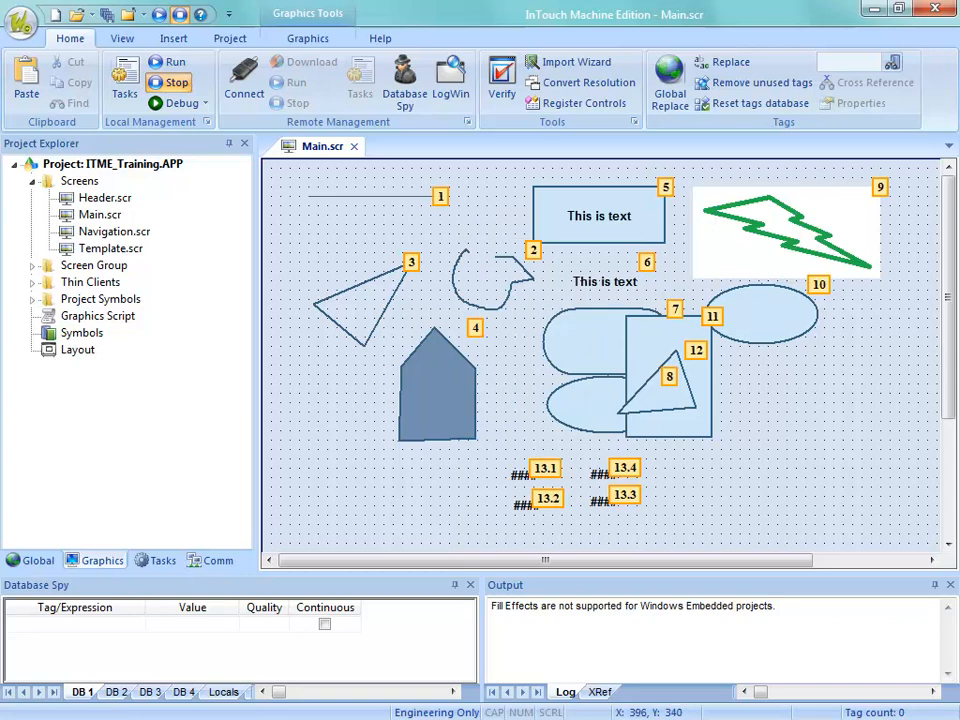
click(632, 472)
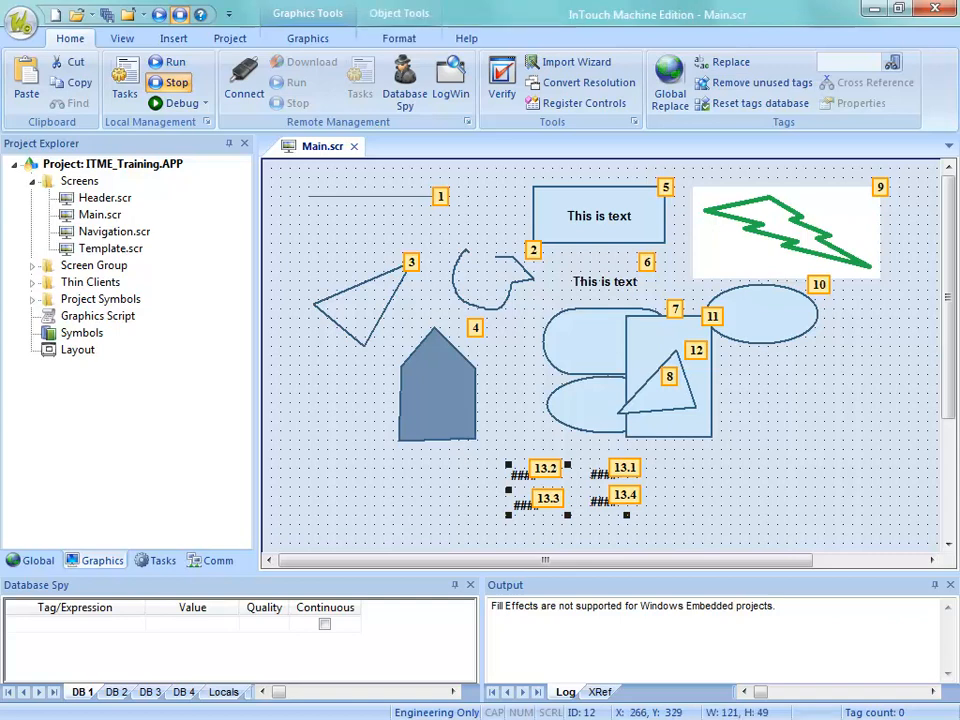
click(634, 543)
click(553, 472)
right_click(432, 488)
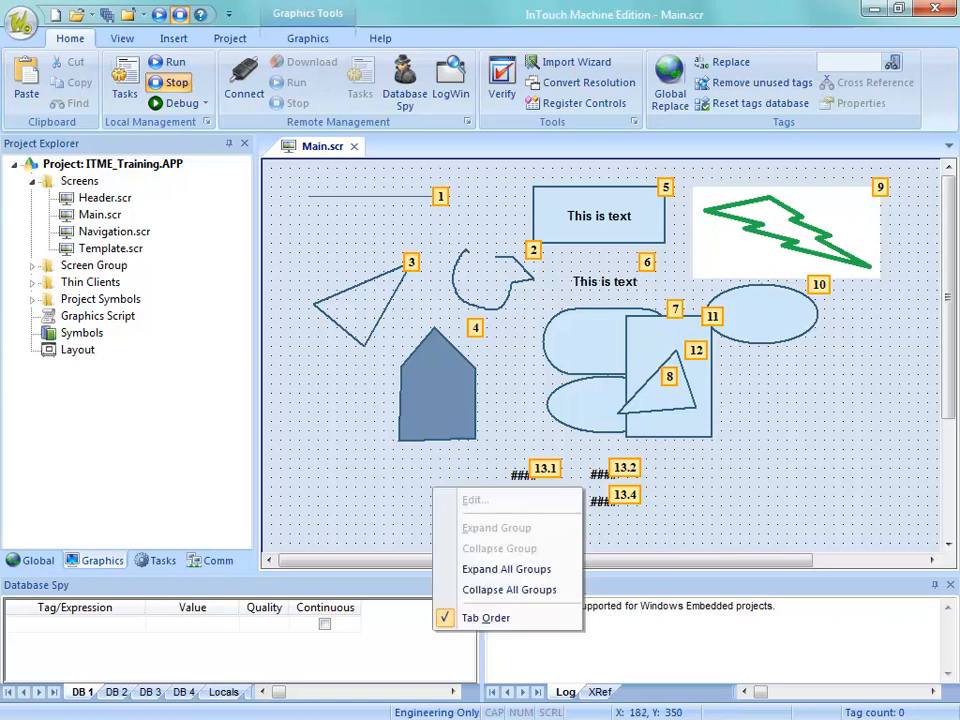
click(486, 617)
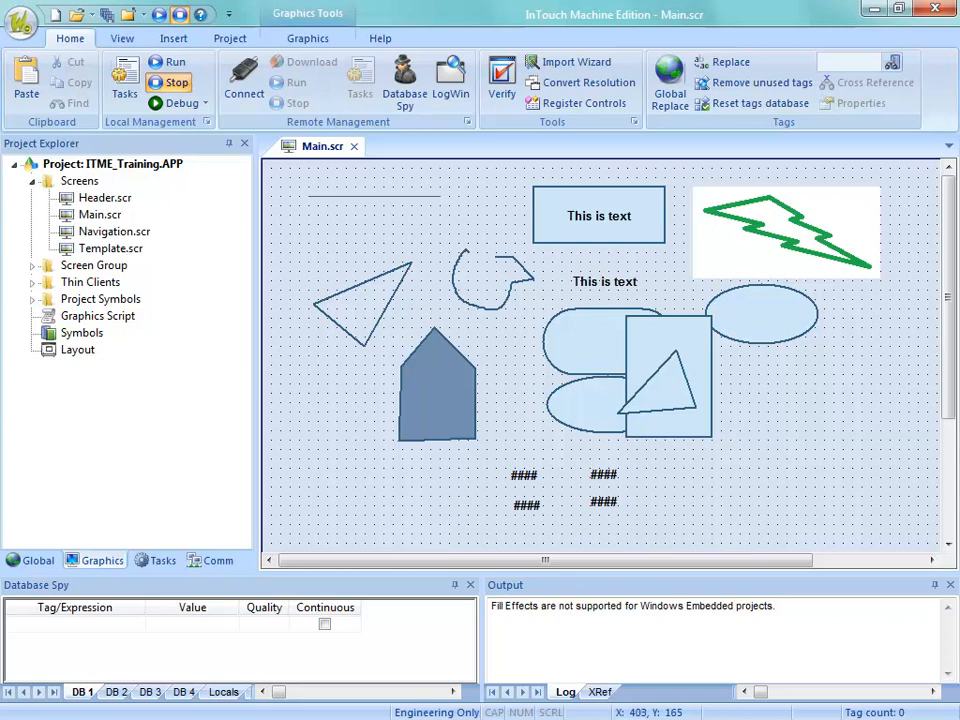
- Select the two "This is text" objects and view the lower one's object properties
click(605, 281)
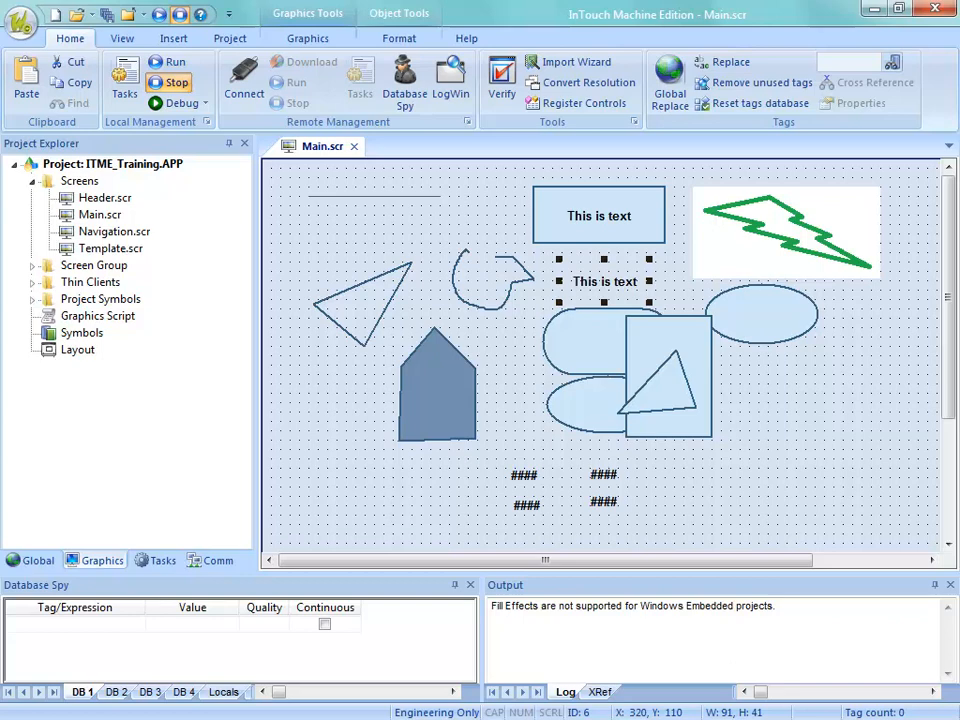
shift+click(600, 216)
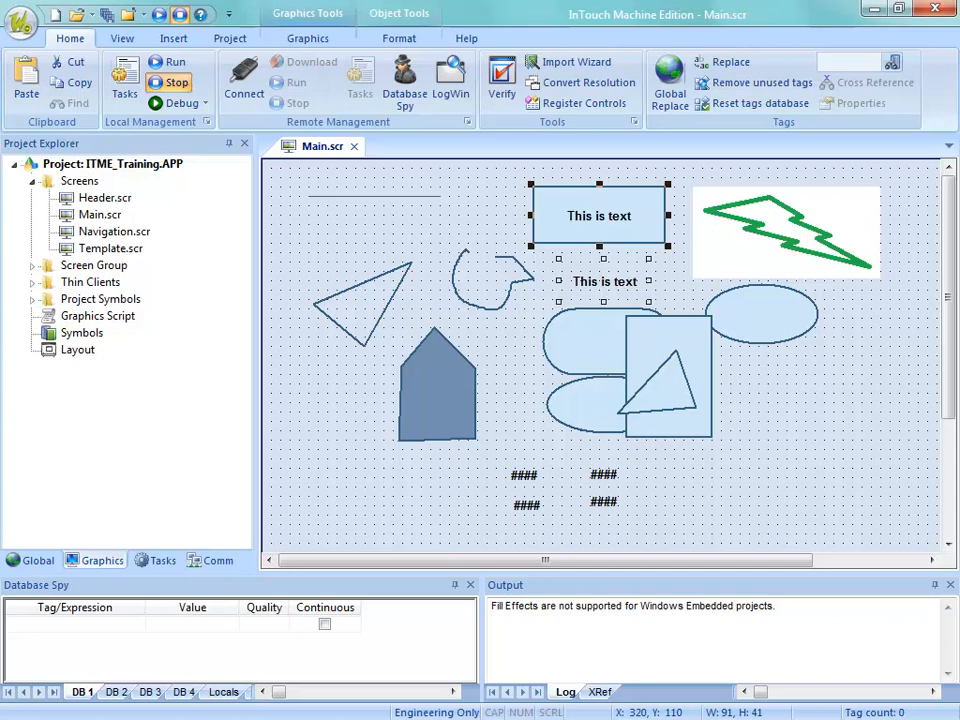
double_click(604, 281)
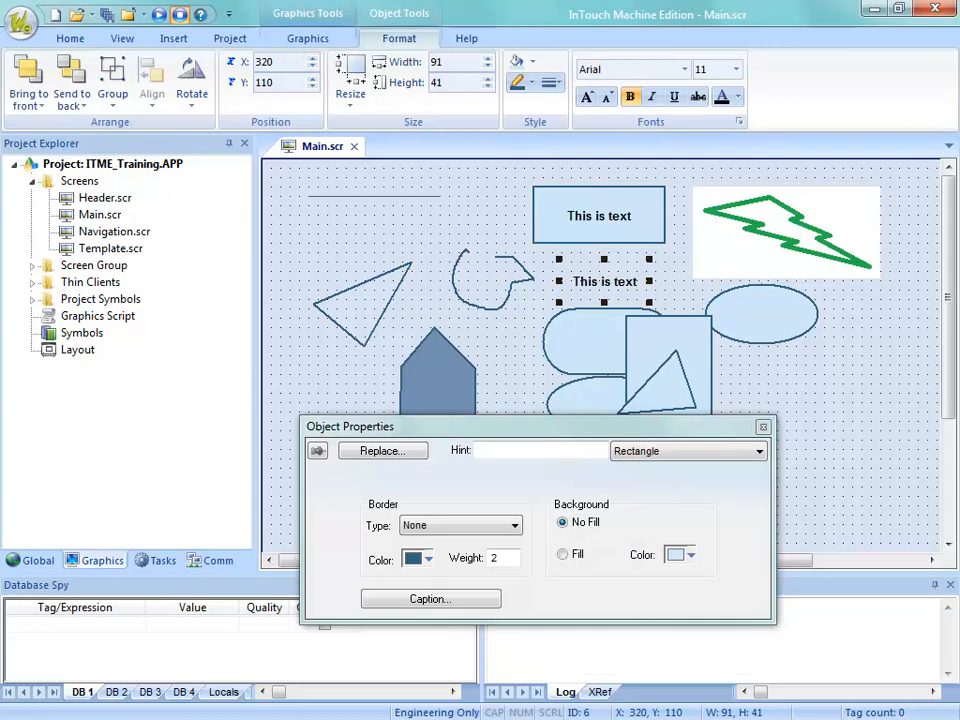
click(572, 177)
click(603, 282)
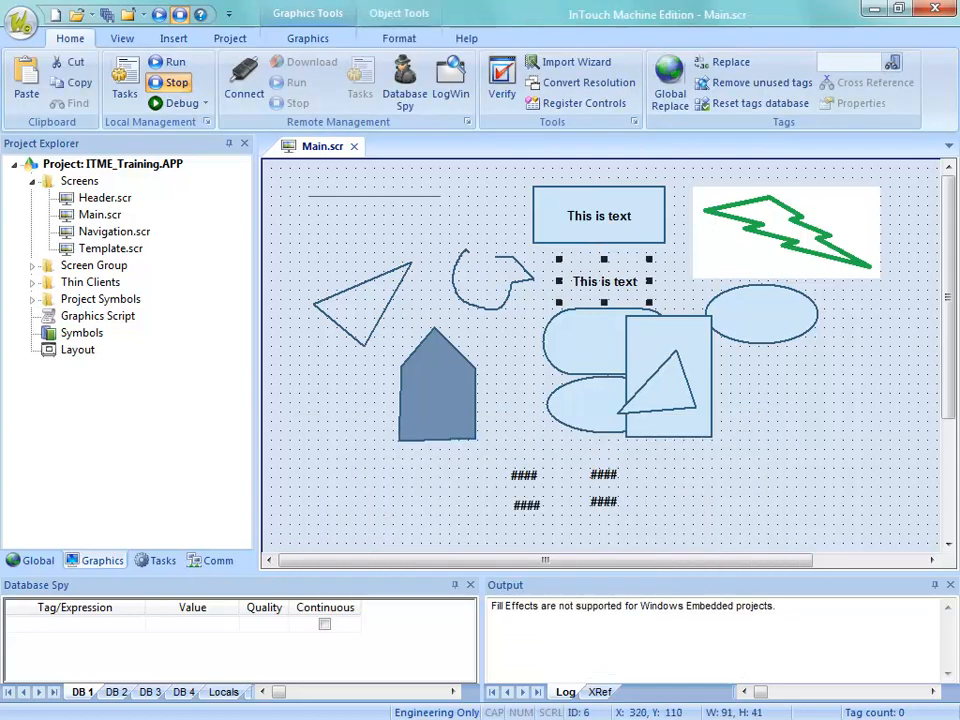
click(601, 216)
click(510, 168)
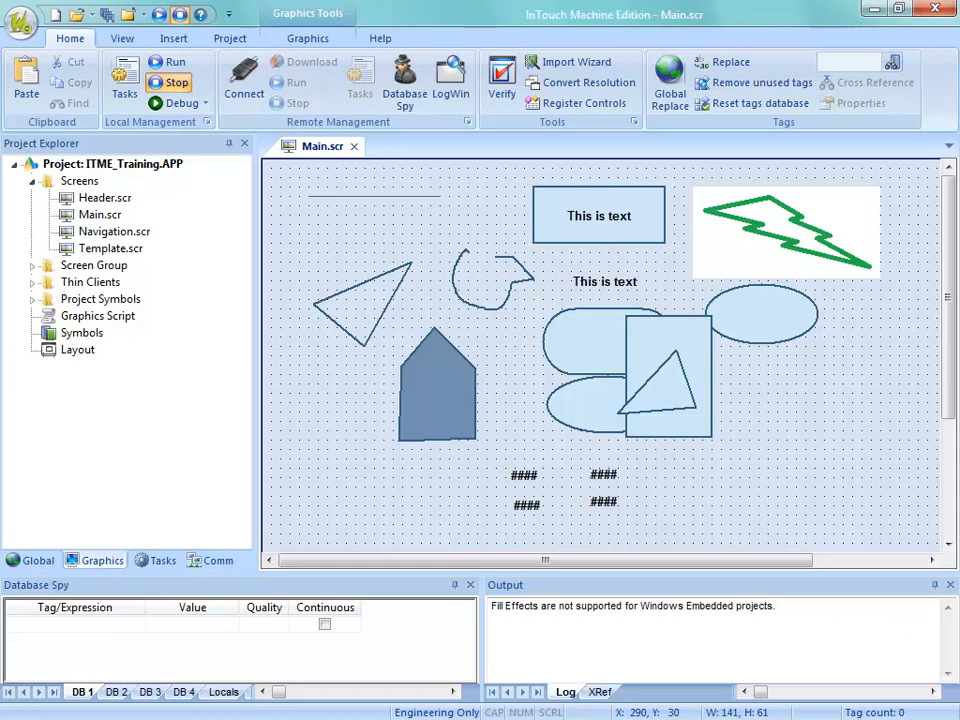
- Select both "This is text" objects together and change their shared caption to "Changed"
drag(508, 167, 686, 304)
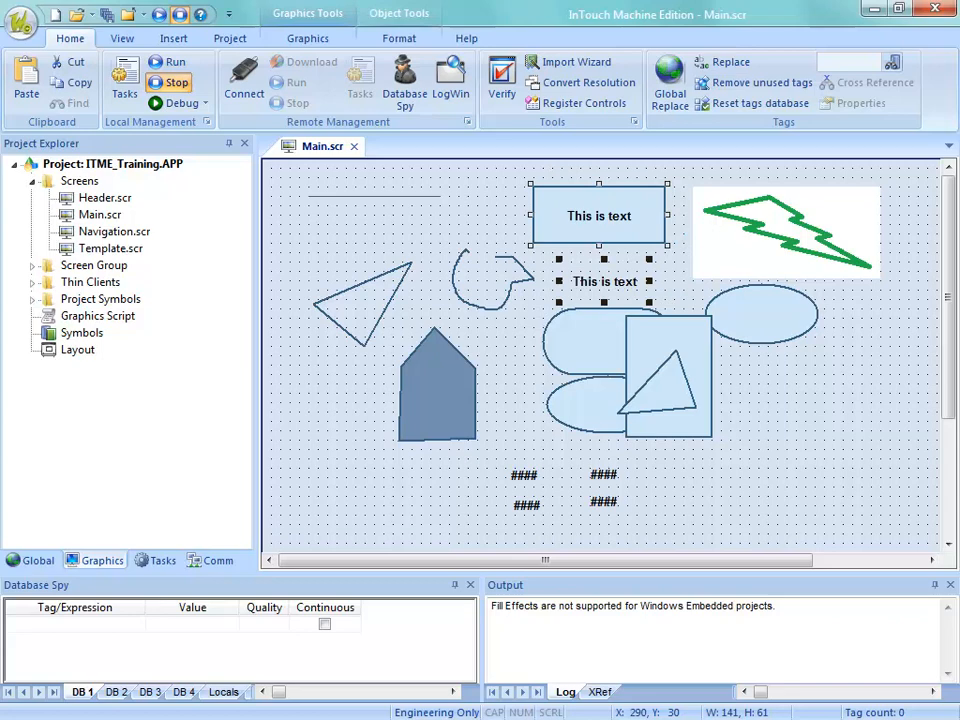
key(alt+Return)
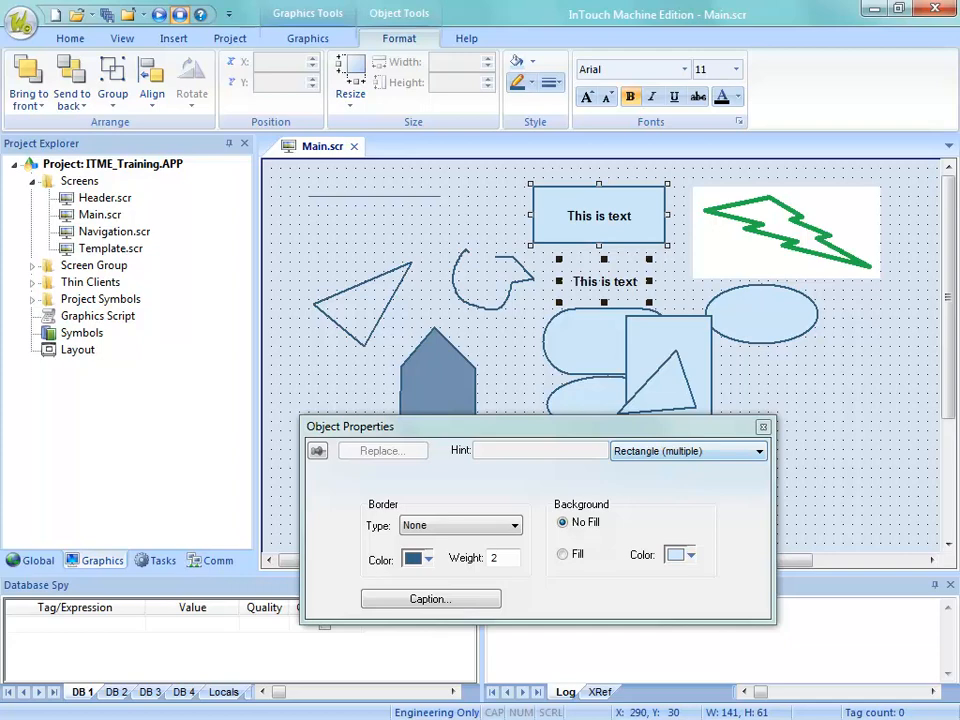
click(430, 599)
drag(367, 462, 315, 462)
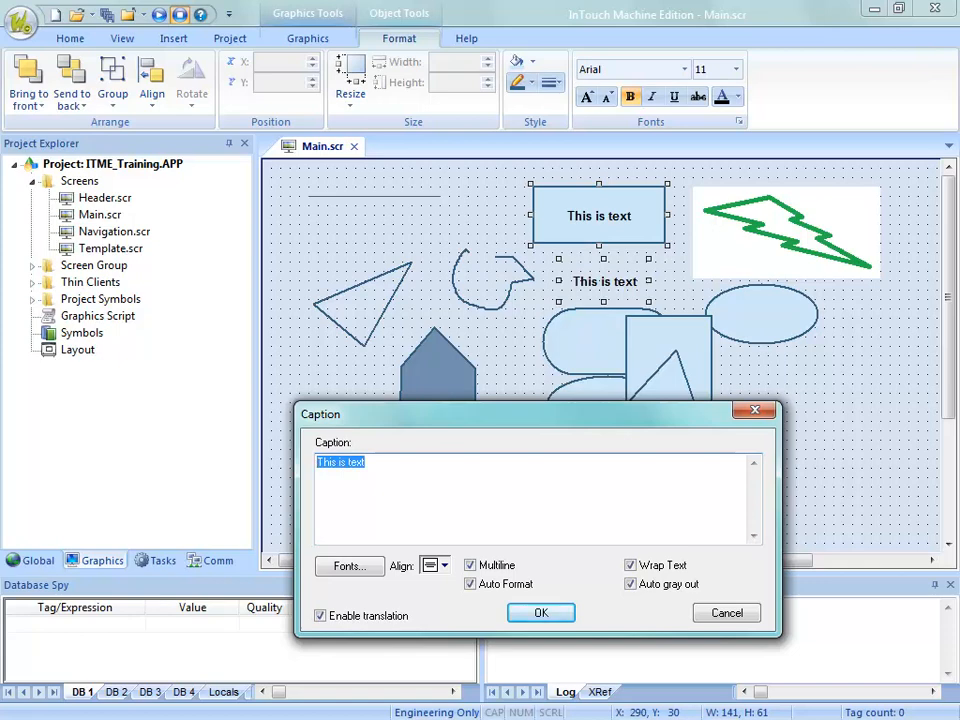
text(Changed)
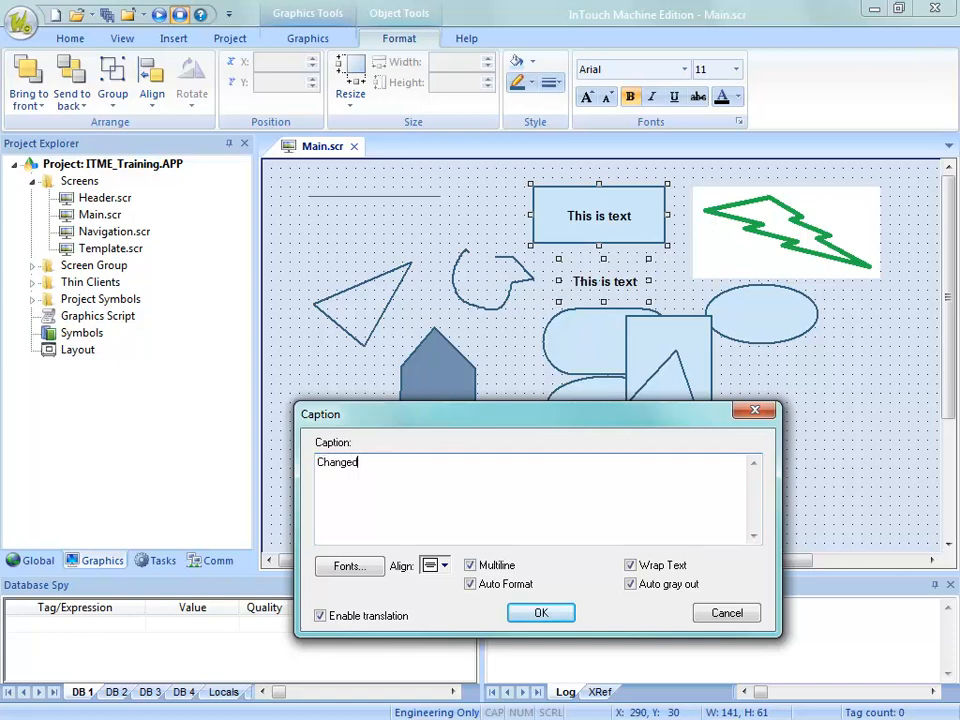
click(541, 613)
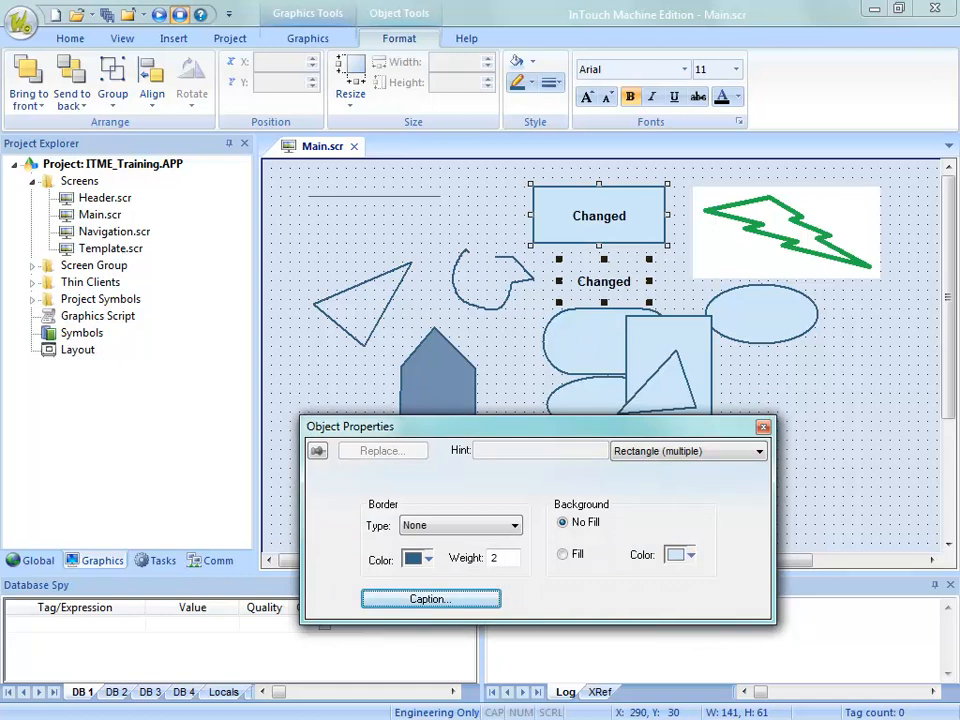
- Give both "Changed" text objects a filled background in the medium grey-blue theme color
click(563, 554)
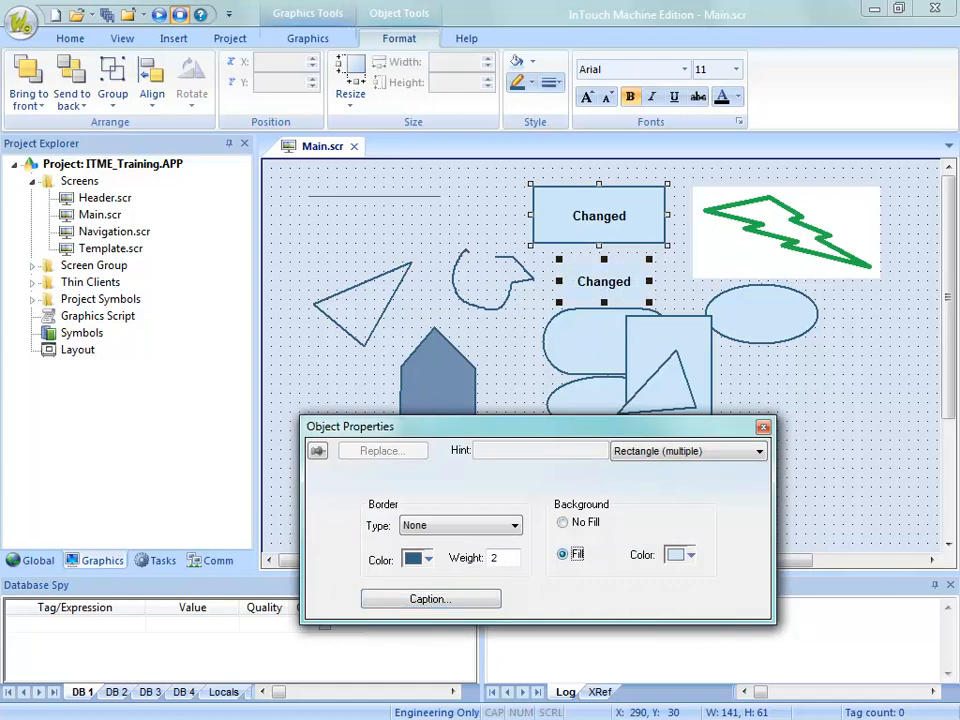
click(684, 555)
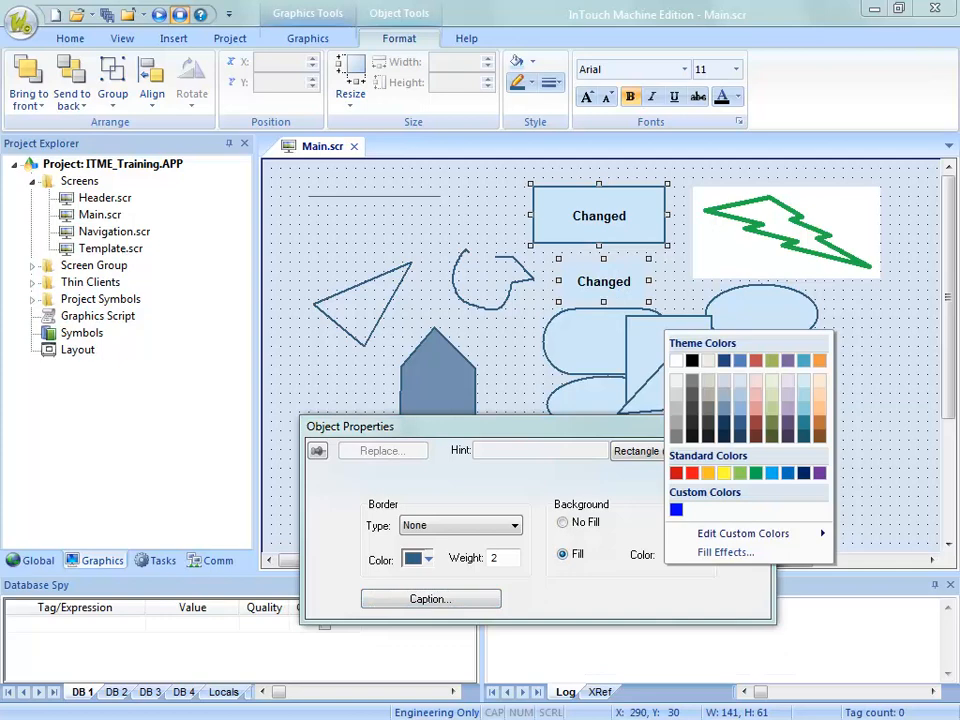
click(724, 408)
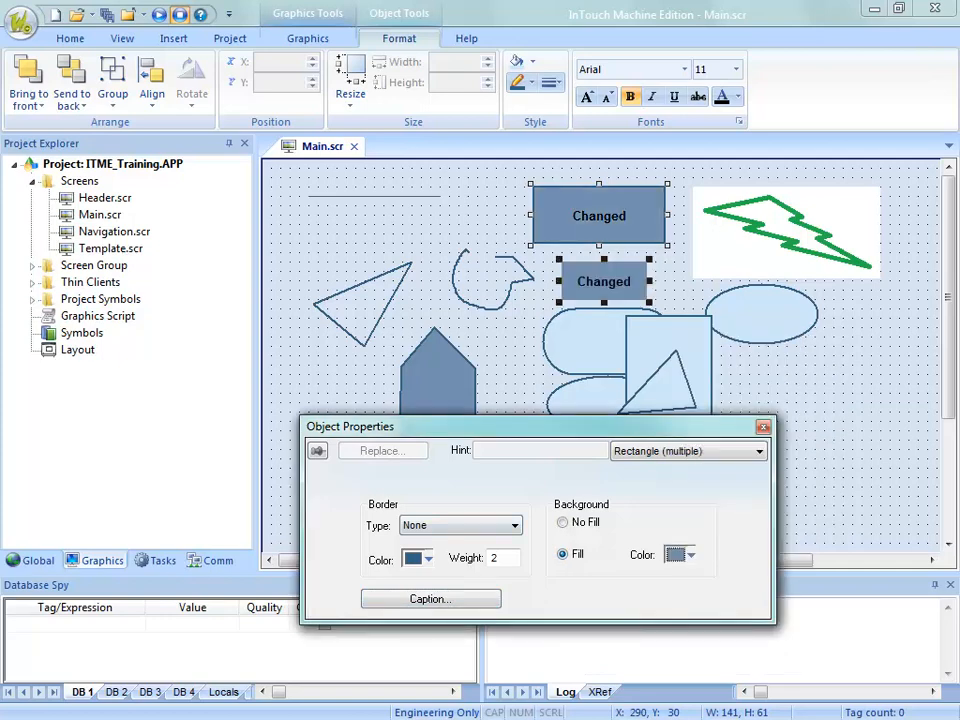
click(850, 370)
- Select the ellipse below the lightning picture with the upper "Changed" rectangle and examine the properties available for multiple objects
click(780, 316)
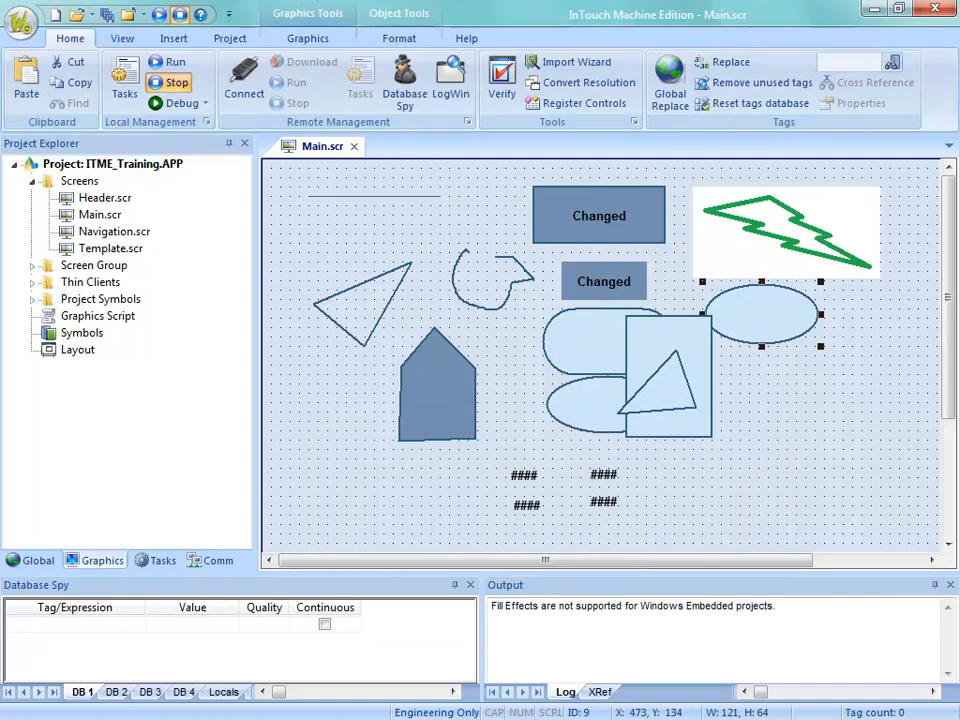
shift+click(600, 218)
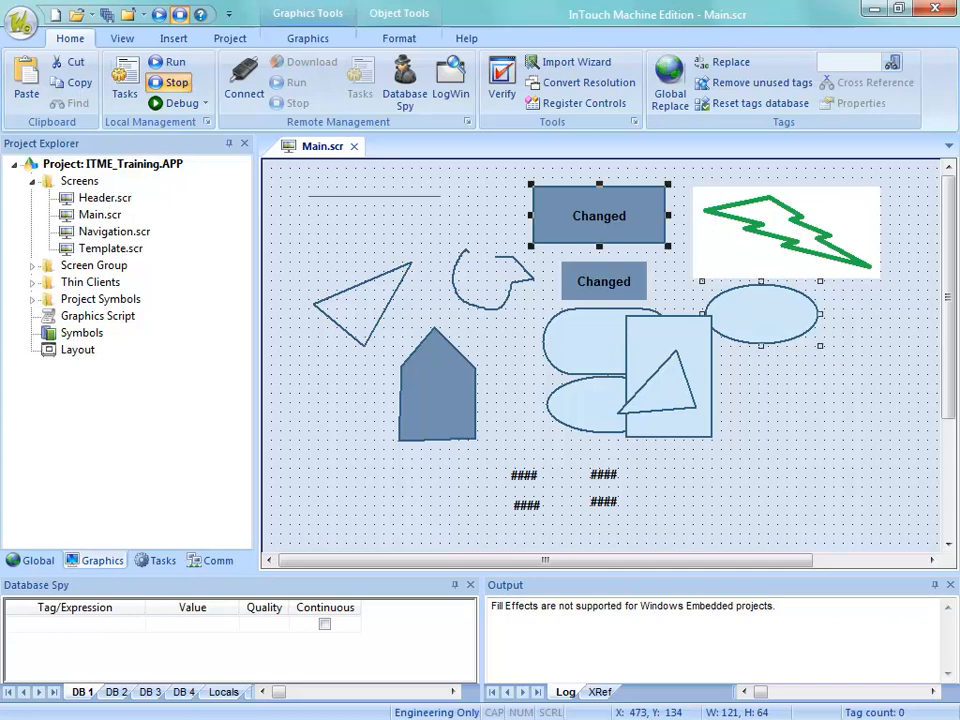
double_click(600, 218)
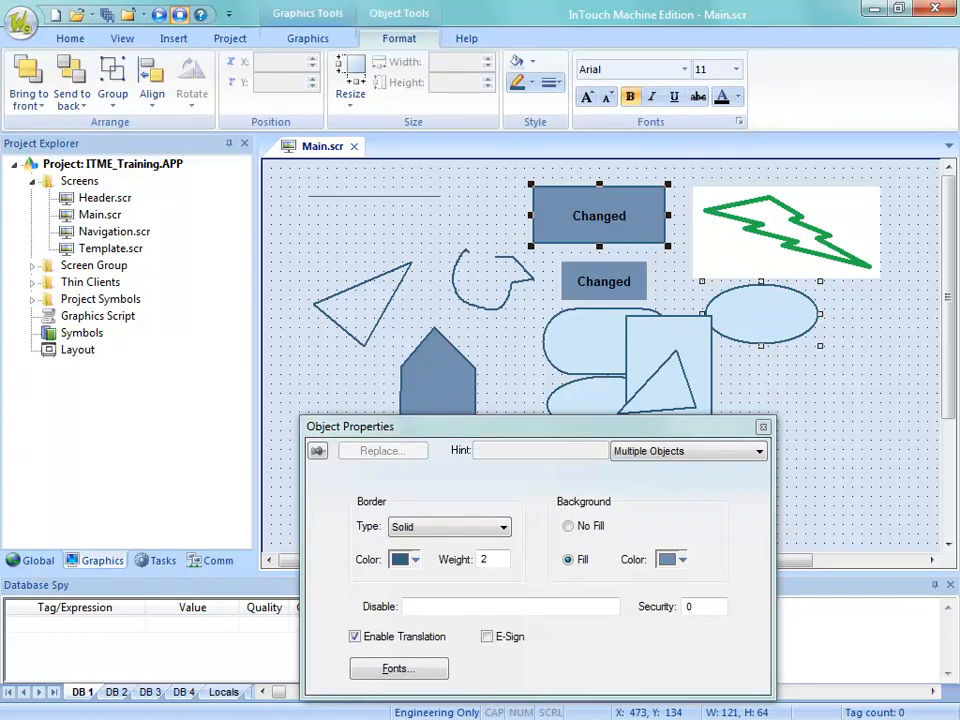
drag(420, 426, 385, 311)
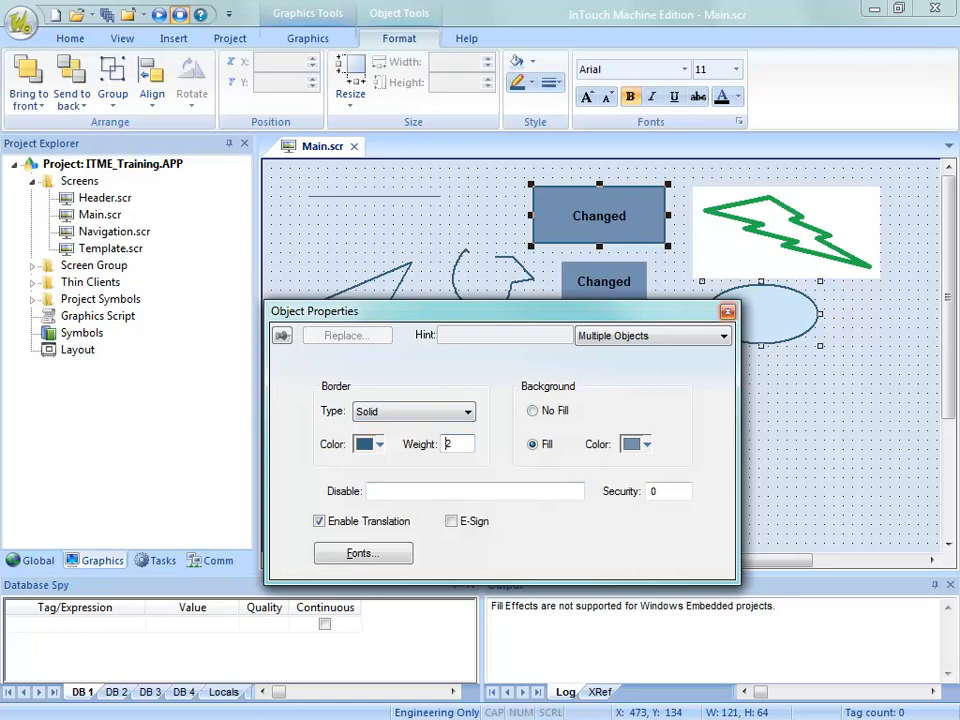
click(728, 312)
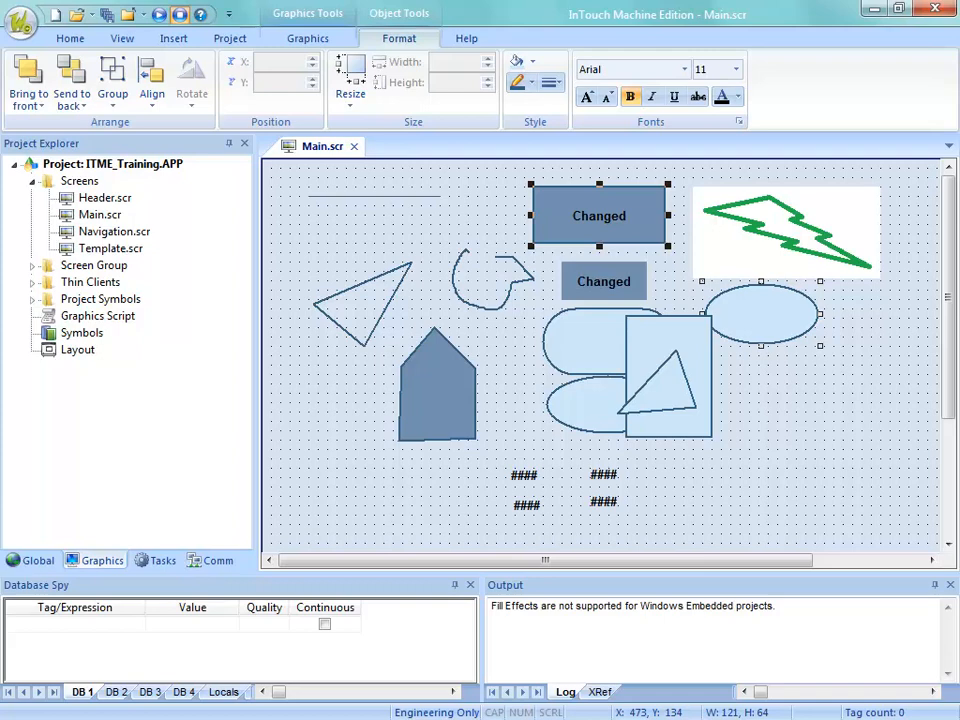
- Move the ellipse below the lightning picture to about X 505, Y 187 and resize it to a 64 by 64 circle
click(599, 216)
click(762, 314)
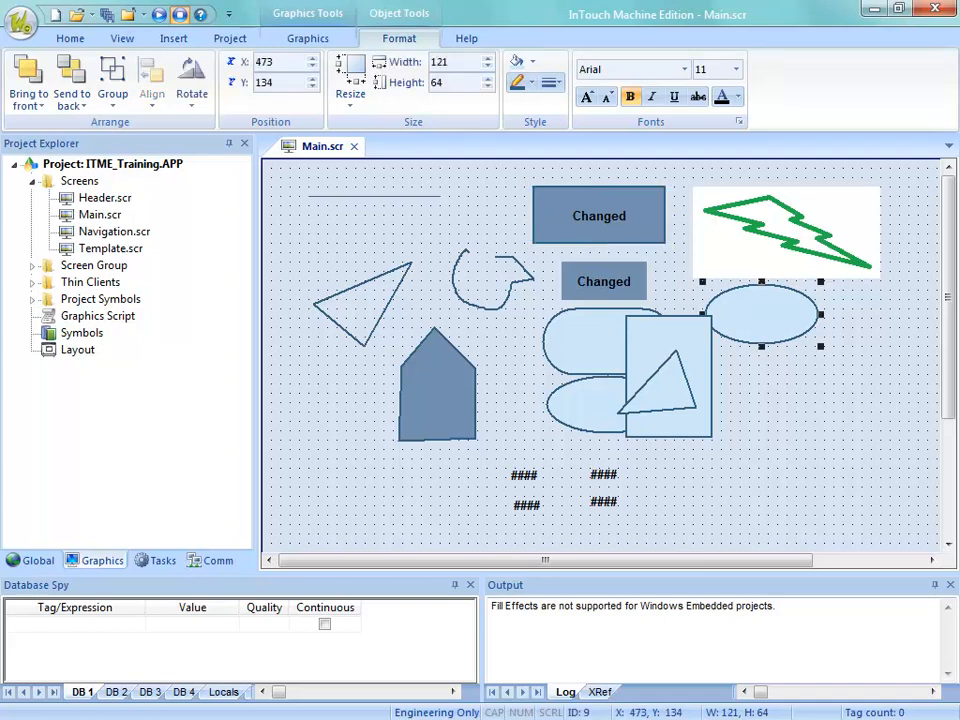
drag(762, 314, 794, 367)
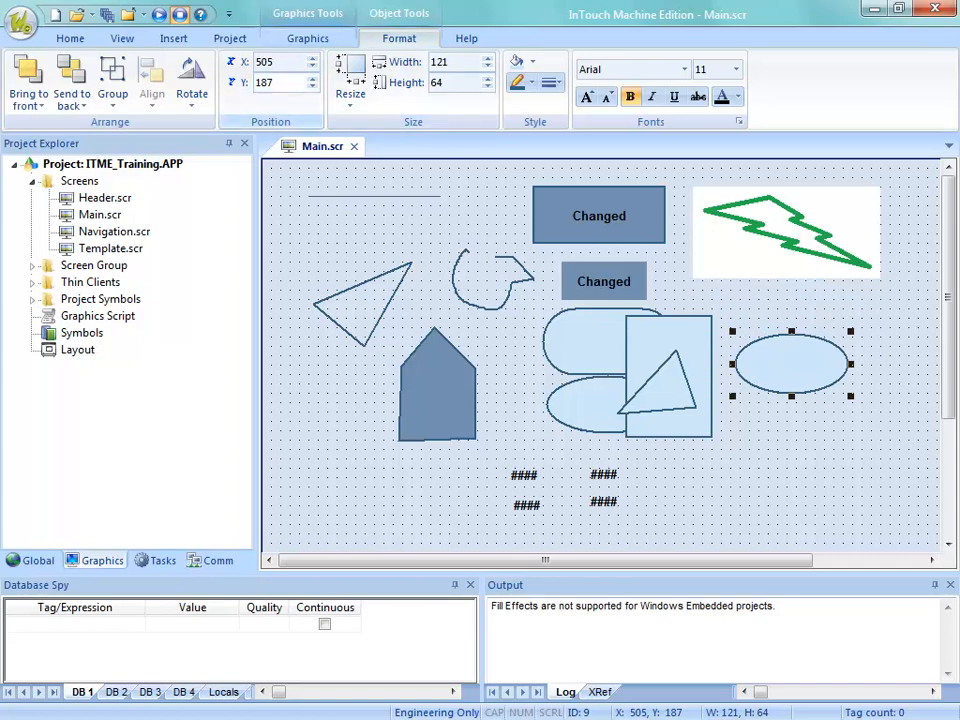
click(350, 70)
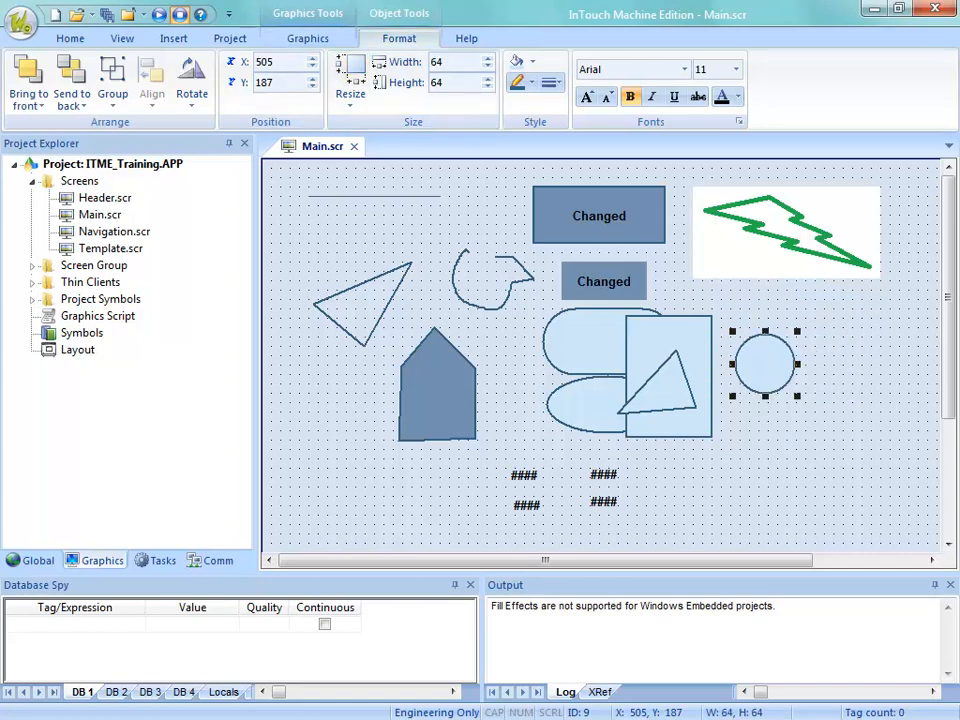
- Duplicate the circle and set the copy's width and height to 54
key(ctrl+d)
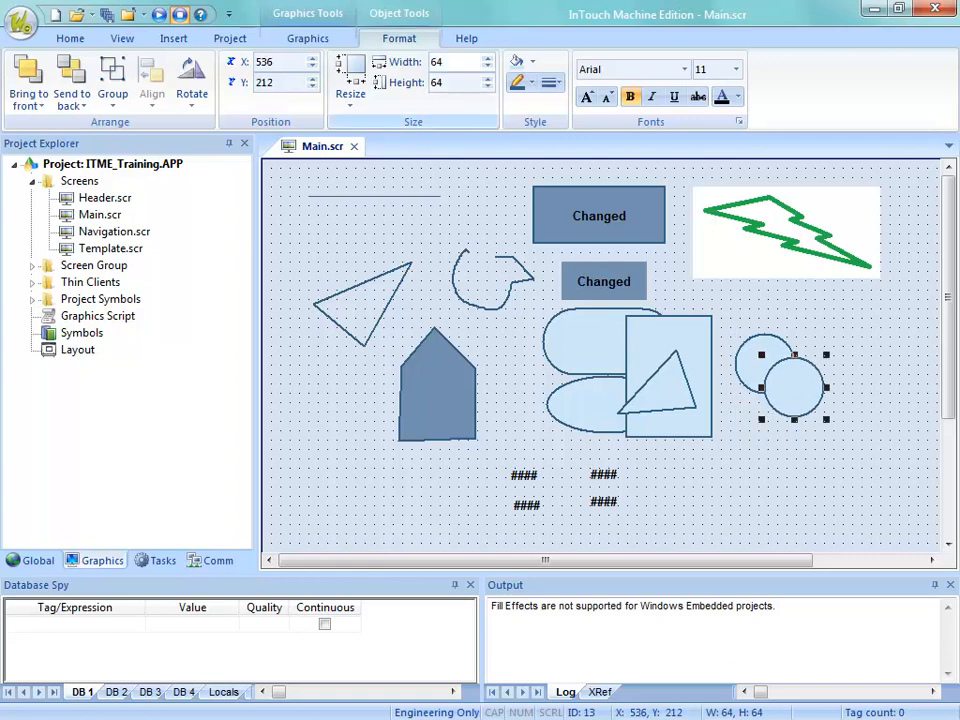
double_click(437, 62)
text(54)
key(Tab)
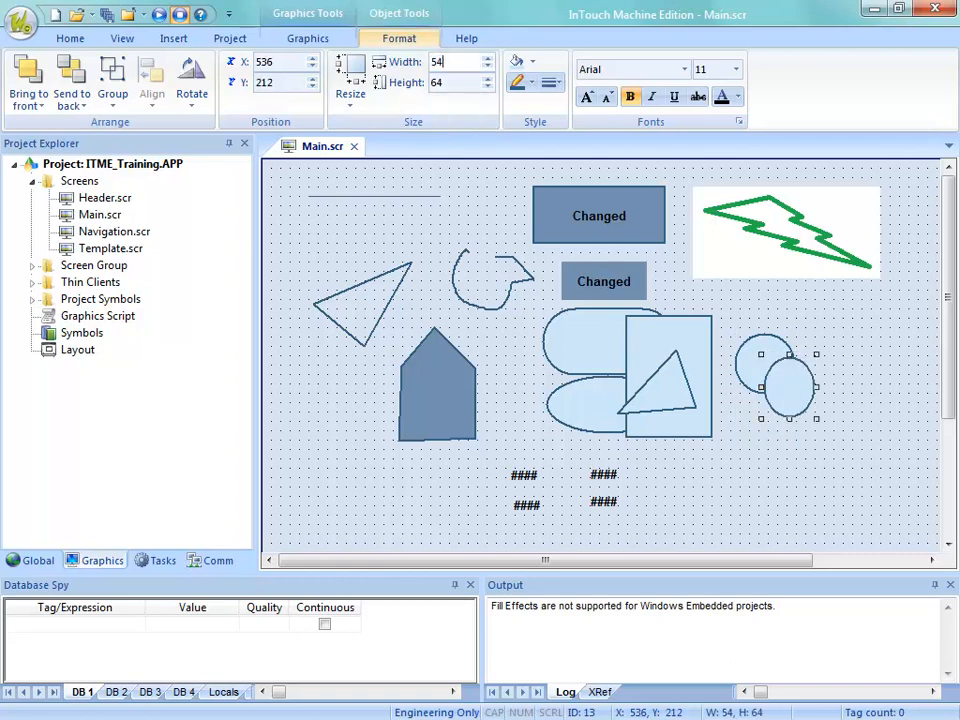
text(54)
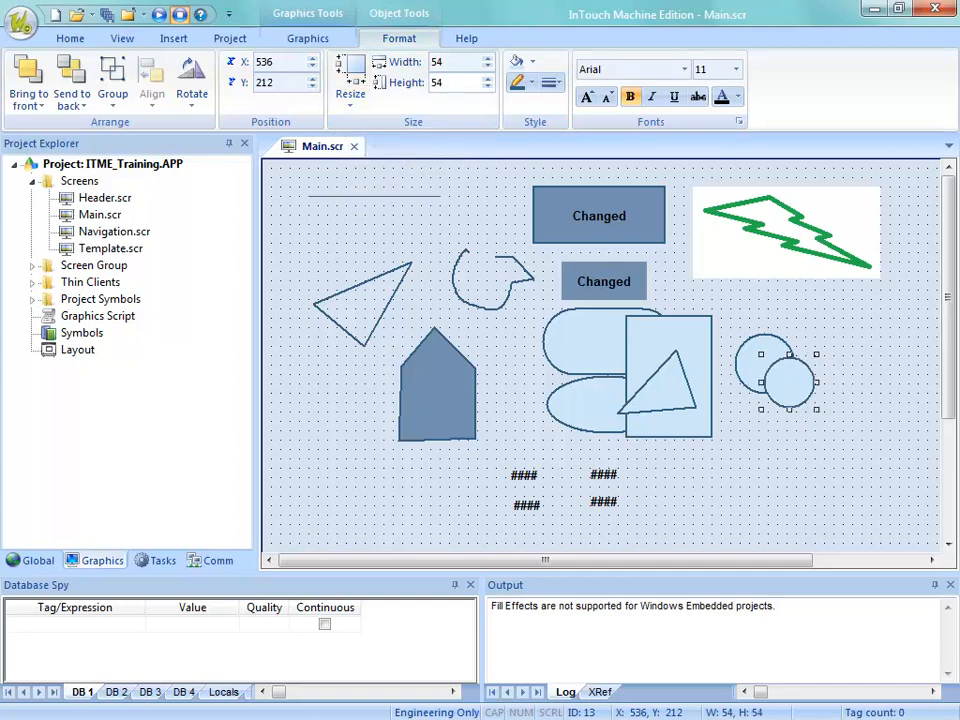
click(720, 308)
- Make the two circles concentric by applying Align Center and Align Middle to both
drag(727, 310, 868, 436)
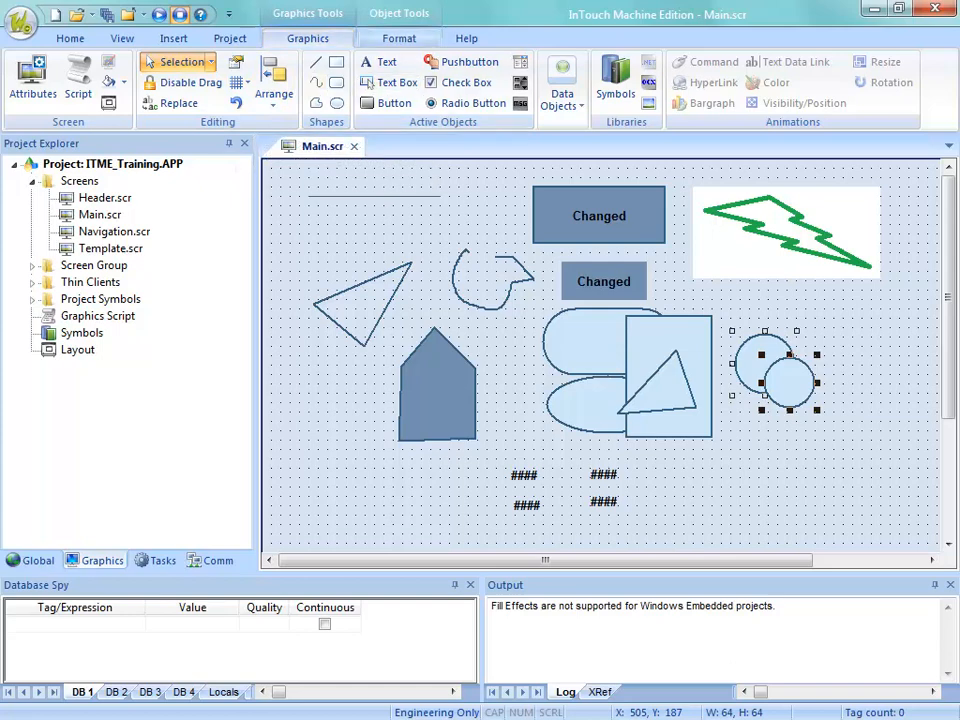
click(398, 38)
click(152, 85)
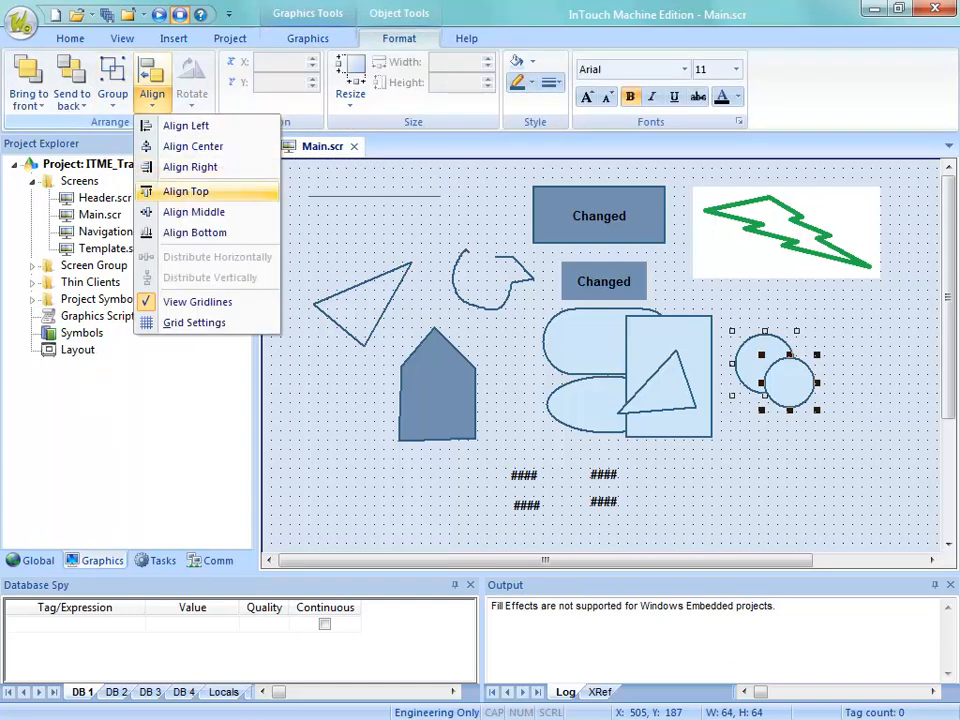
click(193, 146)
click(152, 85)
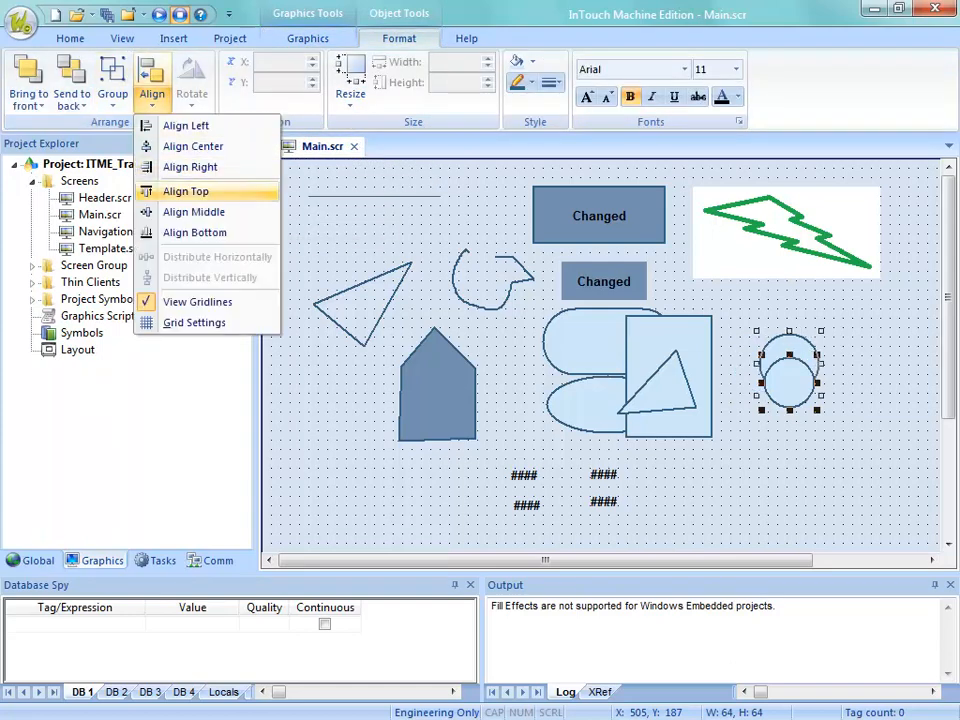
click(193, 212)
click(855, 416)
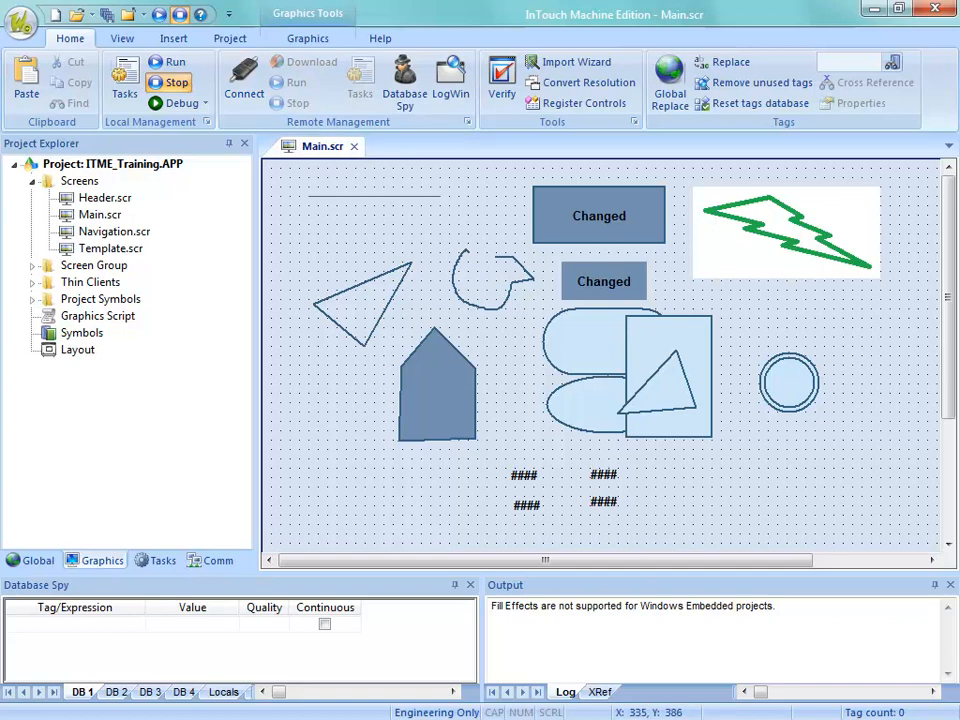
- Move the group of four "####" texts to about X 514, Y 142, between the lightning picture and the circles
drag(492, 454, 639, 529)
drag(531, 489, 779, 302)
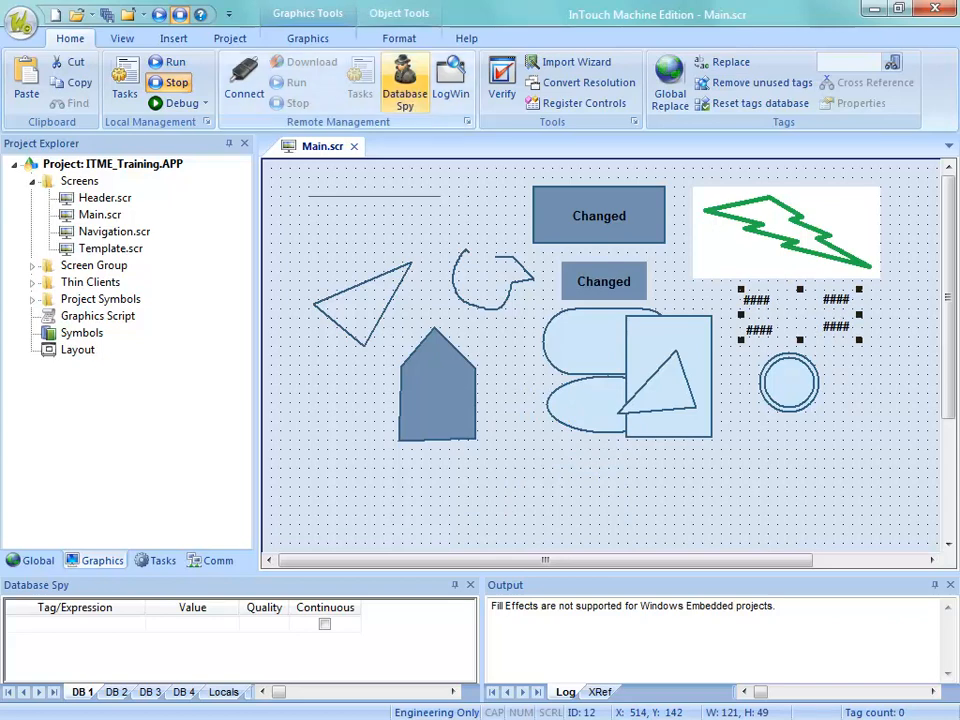
click(398, 38)
- Draw a Button object about 74 by 59 in the empty lower-left area of the screen and copy it to its right
click(307, 38)
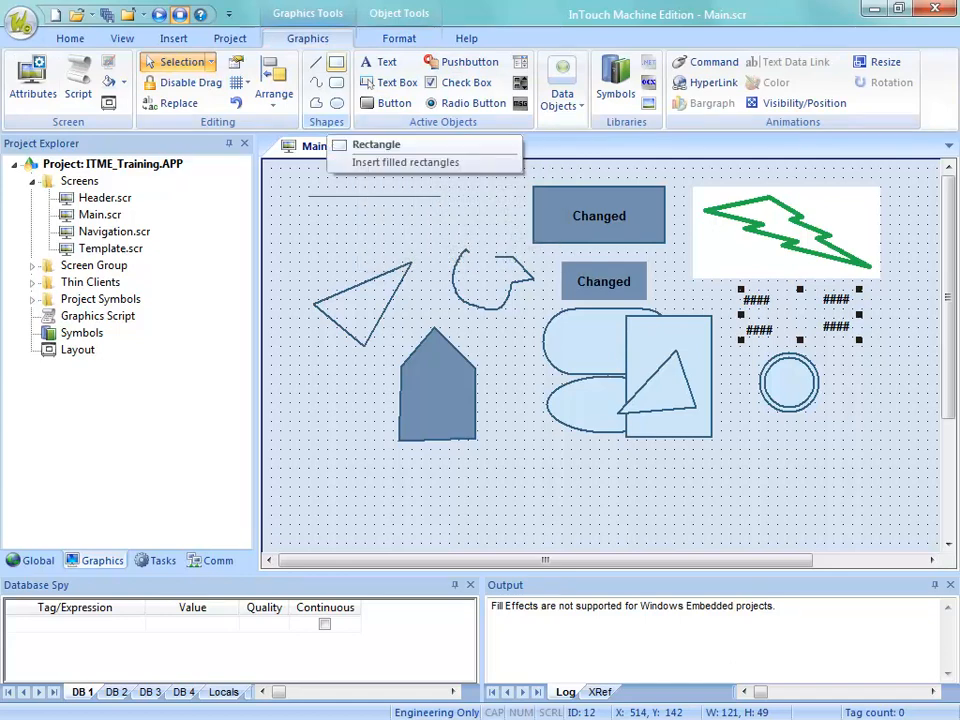
click(392, 103)
drag(296, 491, 371, 548)
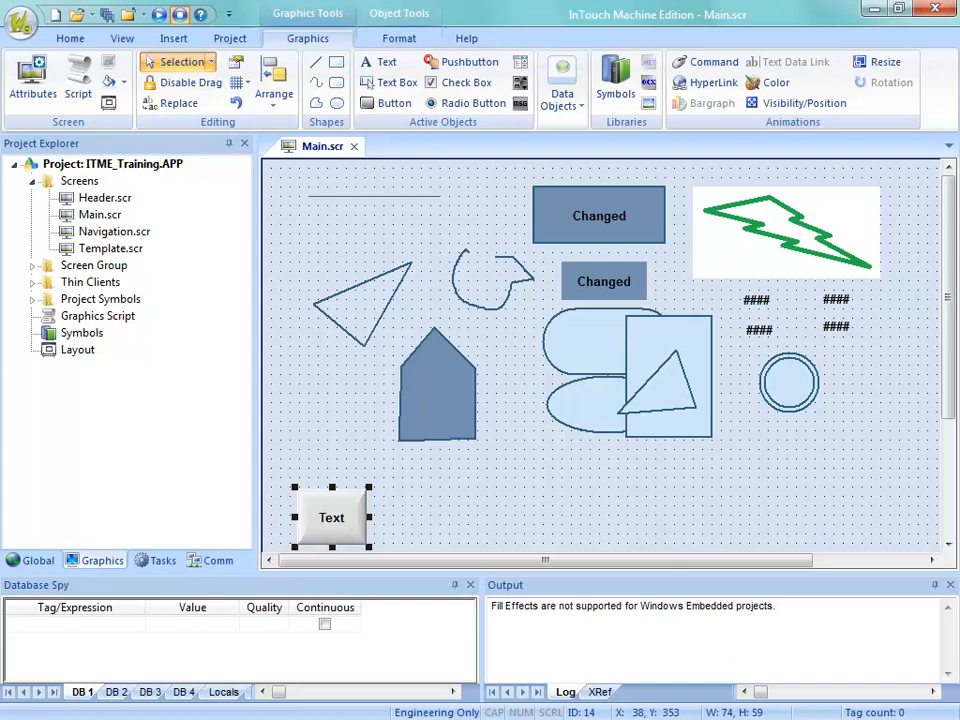
drag(332, 517, 409, 516)
- Enable Snap to grid in the screen's grid settings
right_click(501, 199)
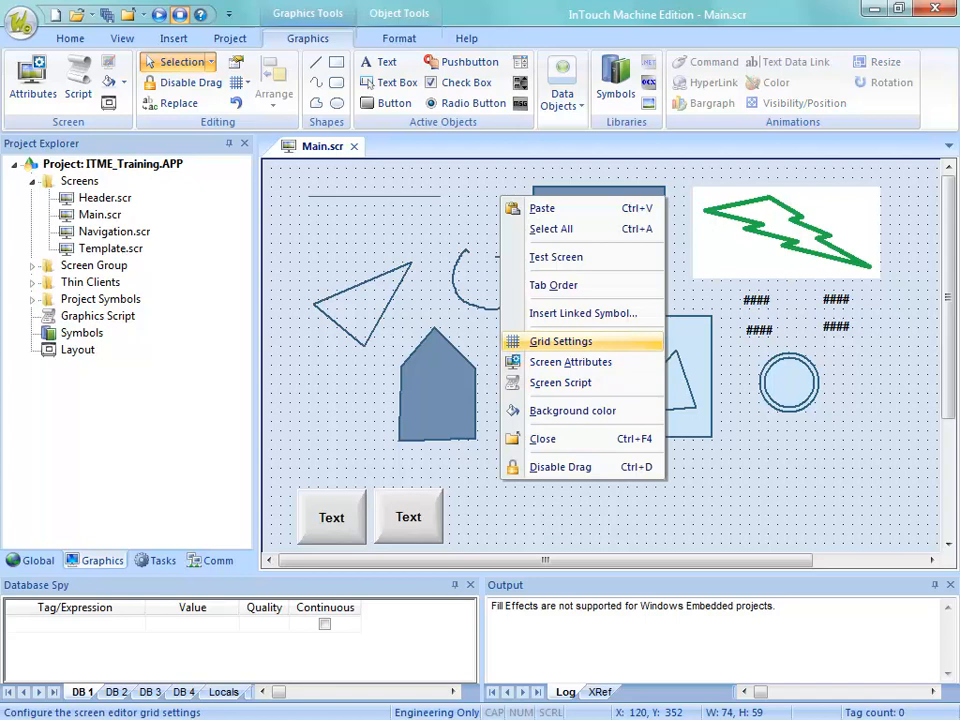
click(560, 341)
click(363, 399)
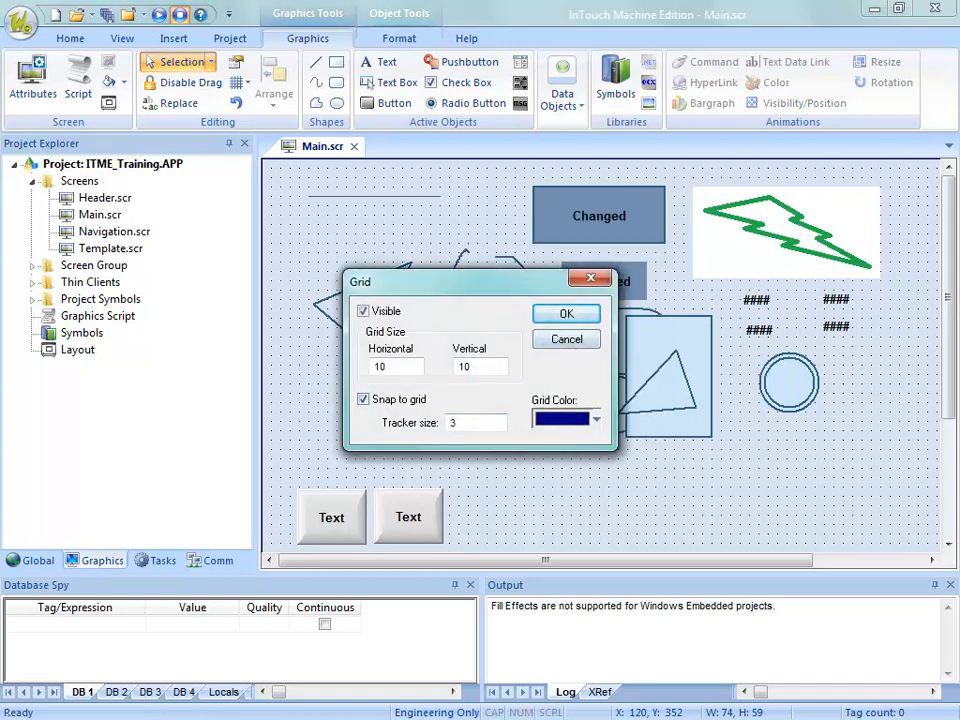
click(566, 313)
- Delete the copied button and make a new copy of the original button at X 130, Y 340
click(408, 517)
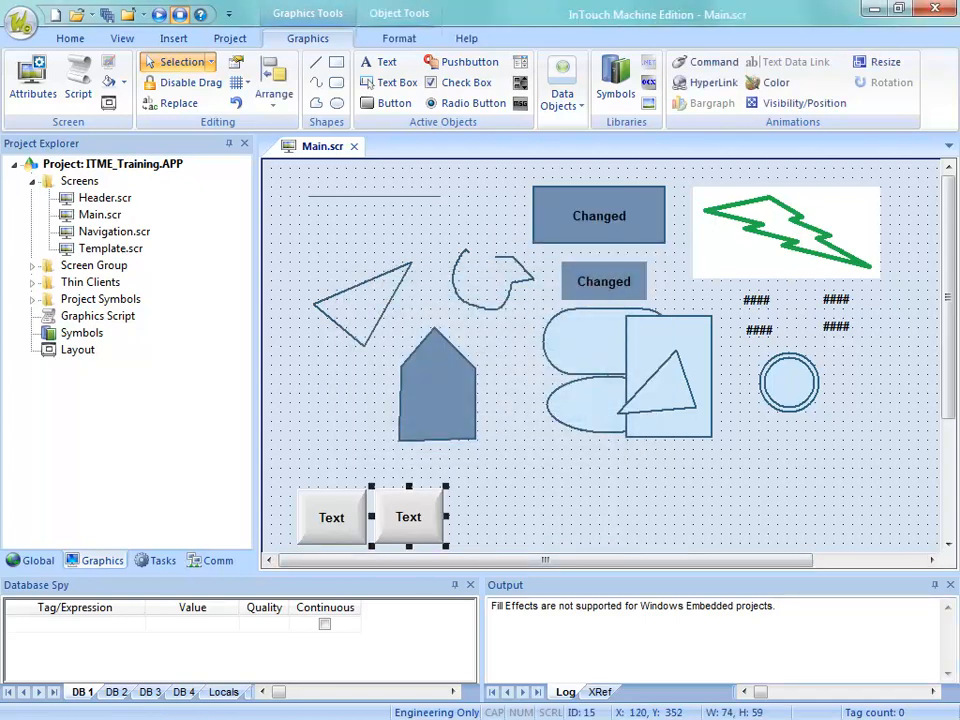
key(Delete)
drag(332, 517, 418, 505)
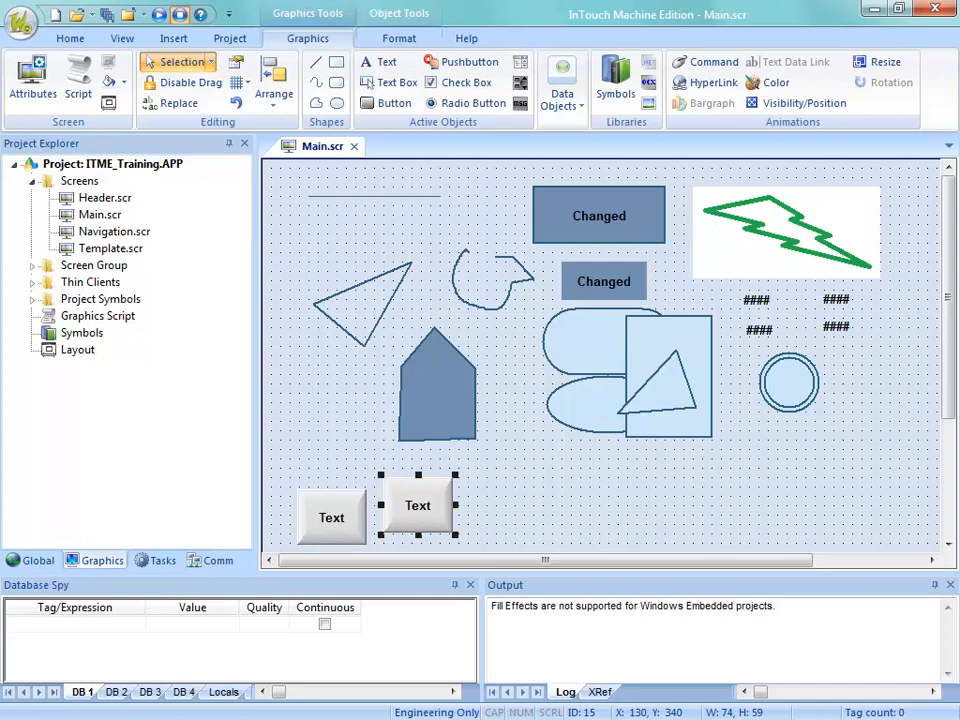
- Copy the two buttons together to their right, making a row of four buttons
shift+click(332, 517)
drag(332, 517, 493, 524)
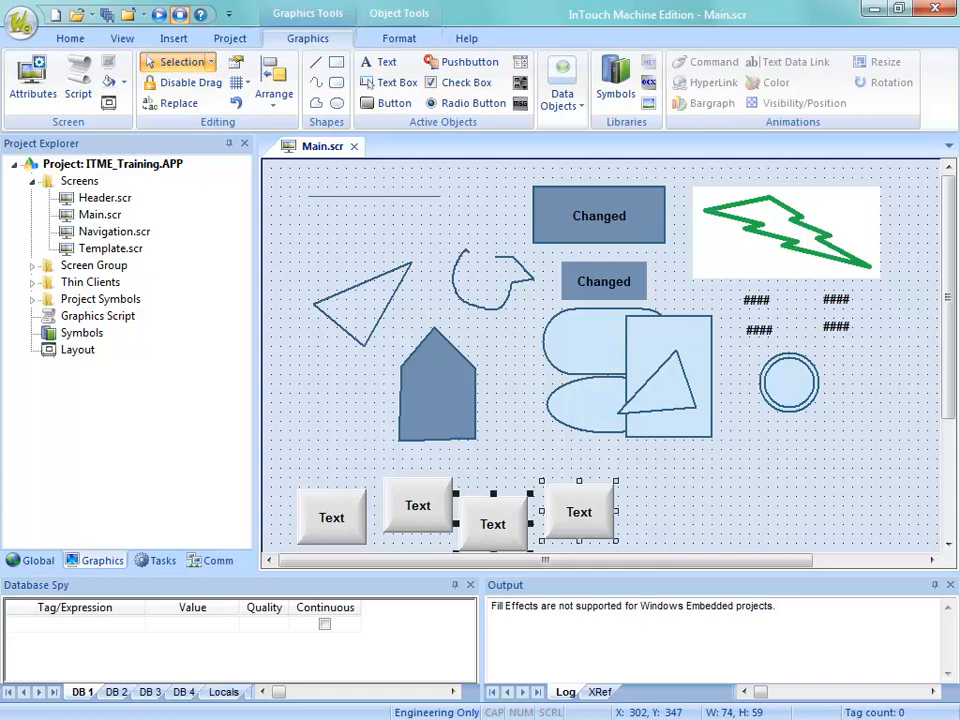
click(493, 524)
click(579, 512)
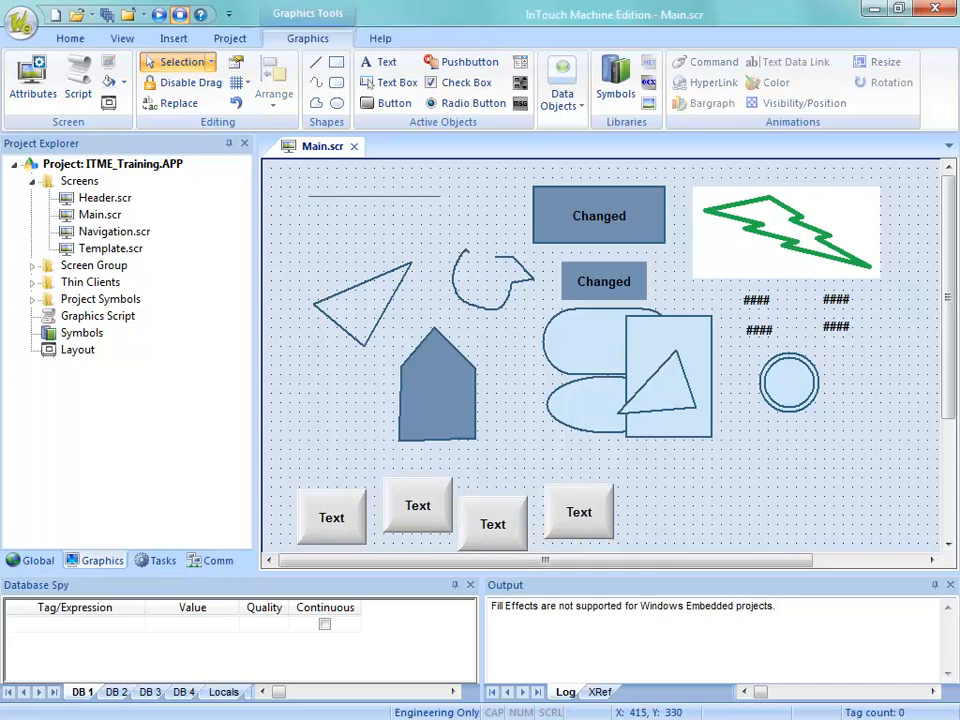
- Select all four buttons and copy them together to the right, extending the row to eight buttons
drag(645, 457, 268, 552)
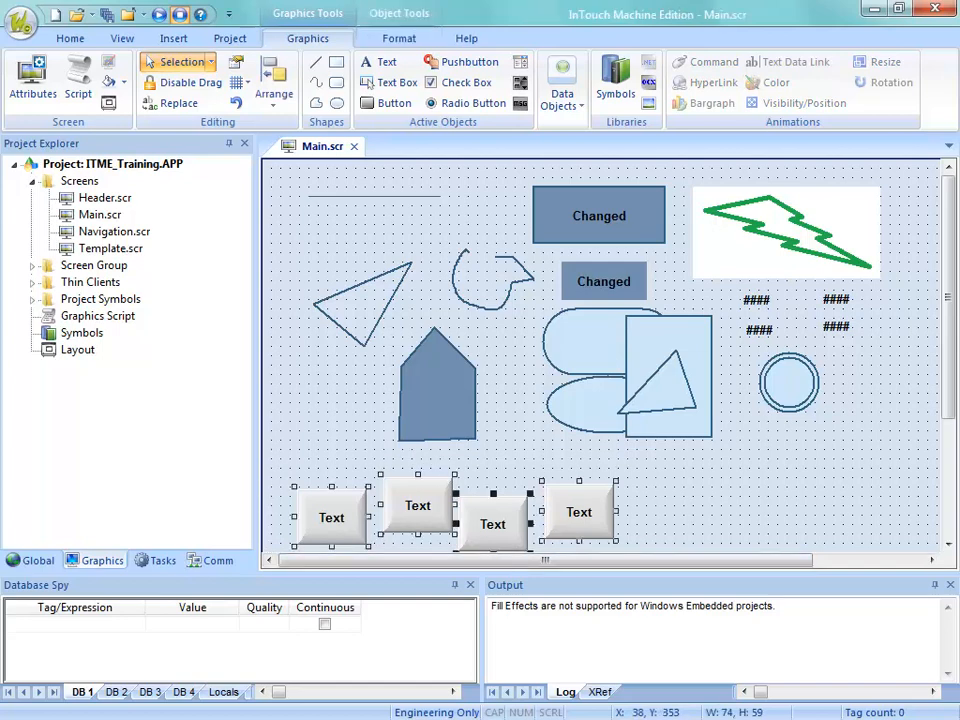
drag(318, 513, 648, 513)
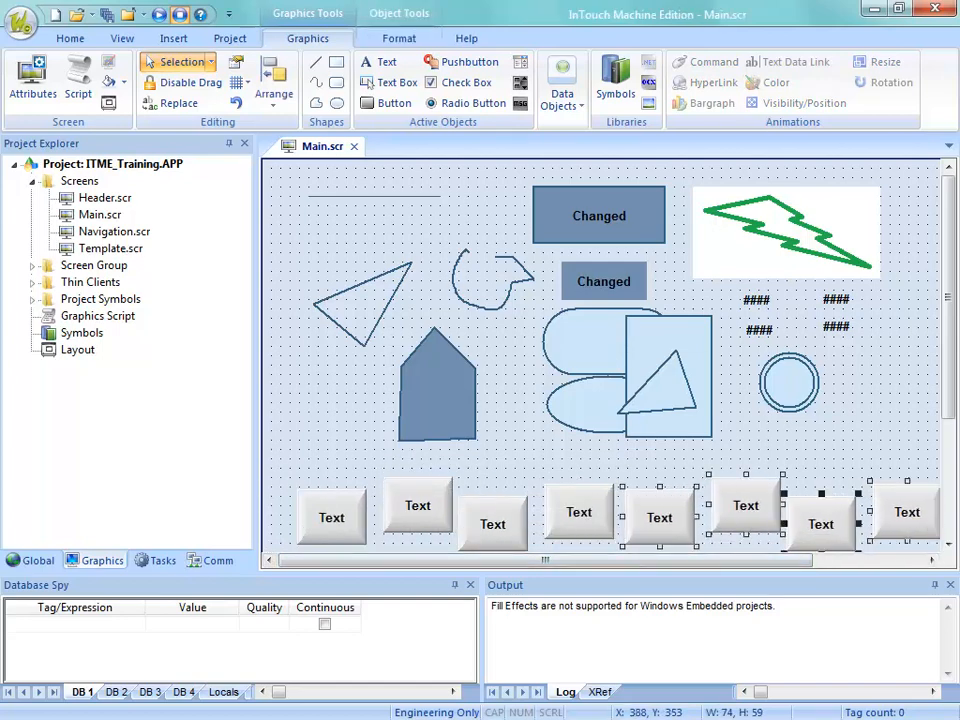
key(Escape)
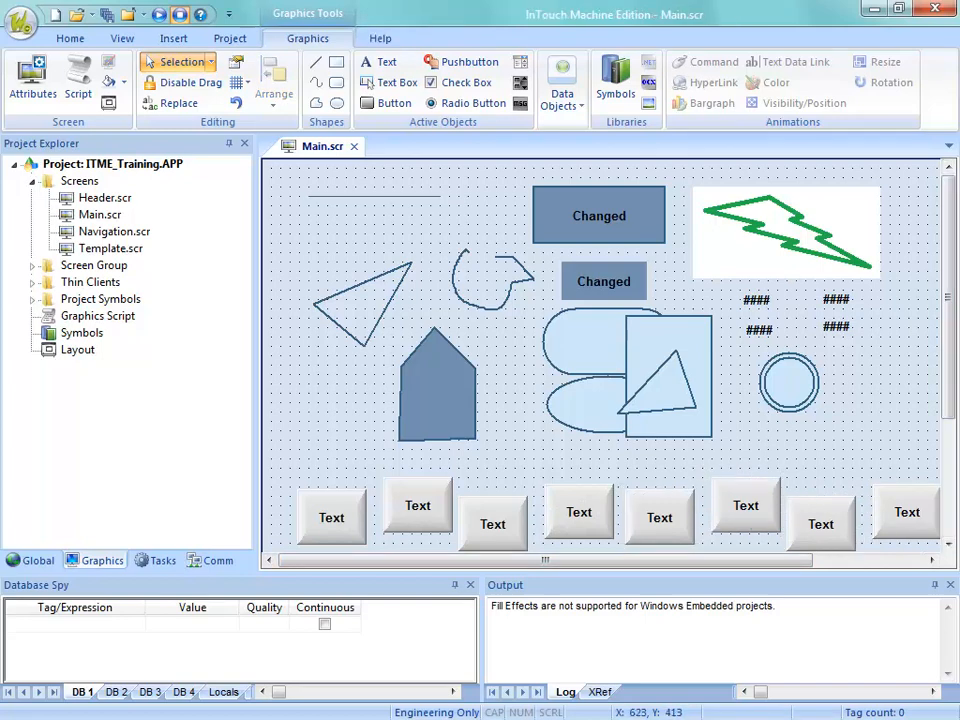
- Select all eight buttons with the rightmost one as the reference object and align their tops to it
scroll(600, 350, right, 3)
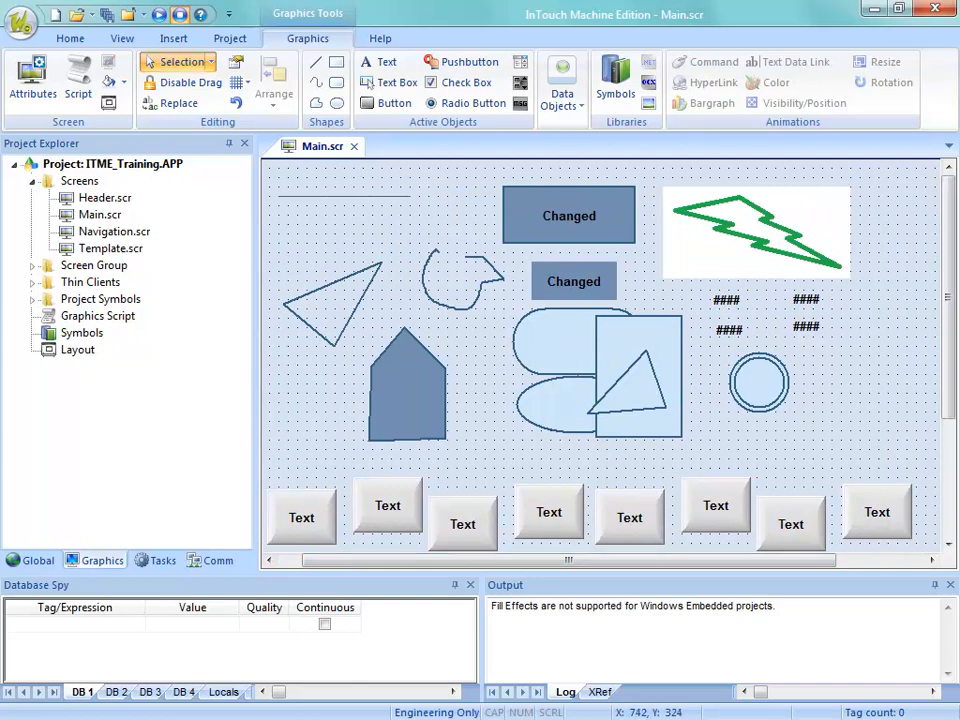
drag(928, 460, 262, 550)
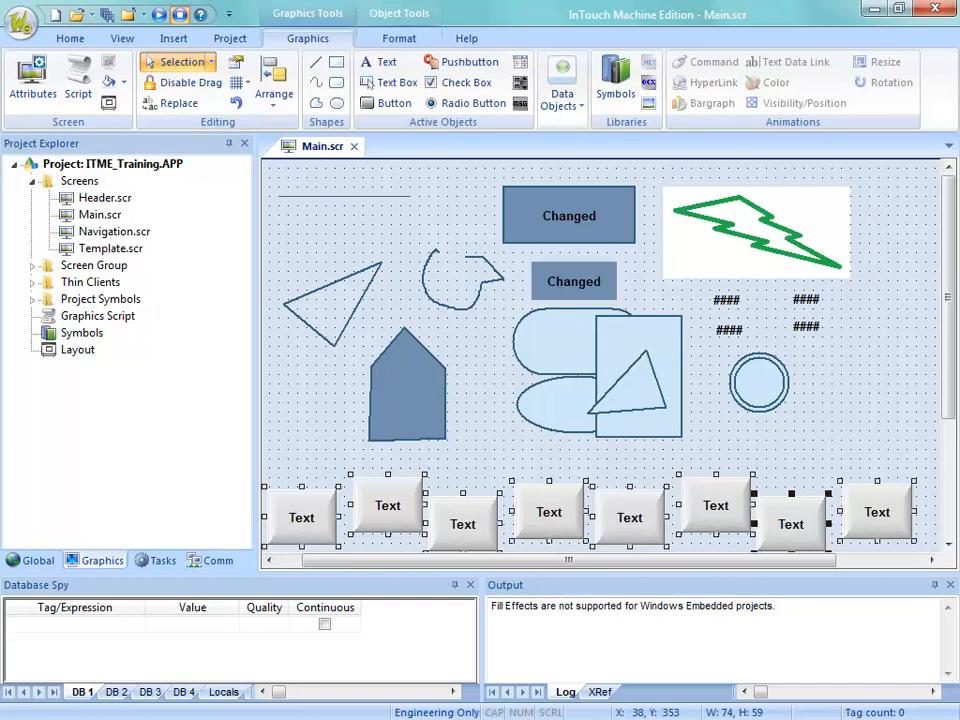
shift+click(791, 524)
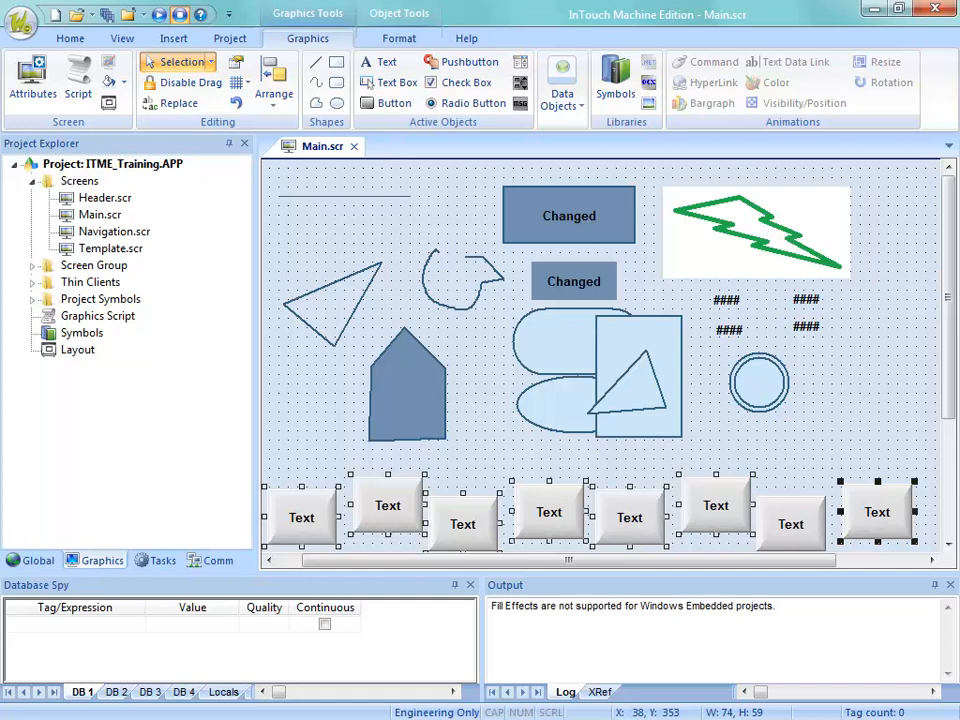
shift+click(877, 512)
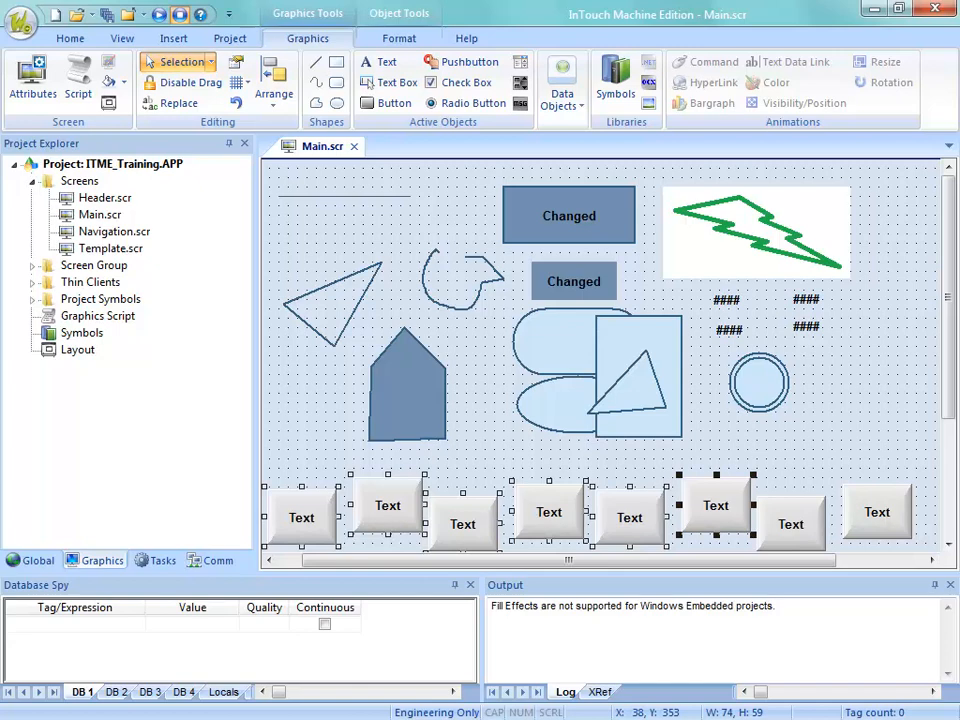
shift+click(791, 524)
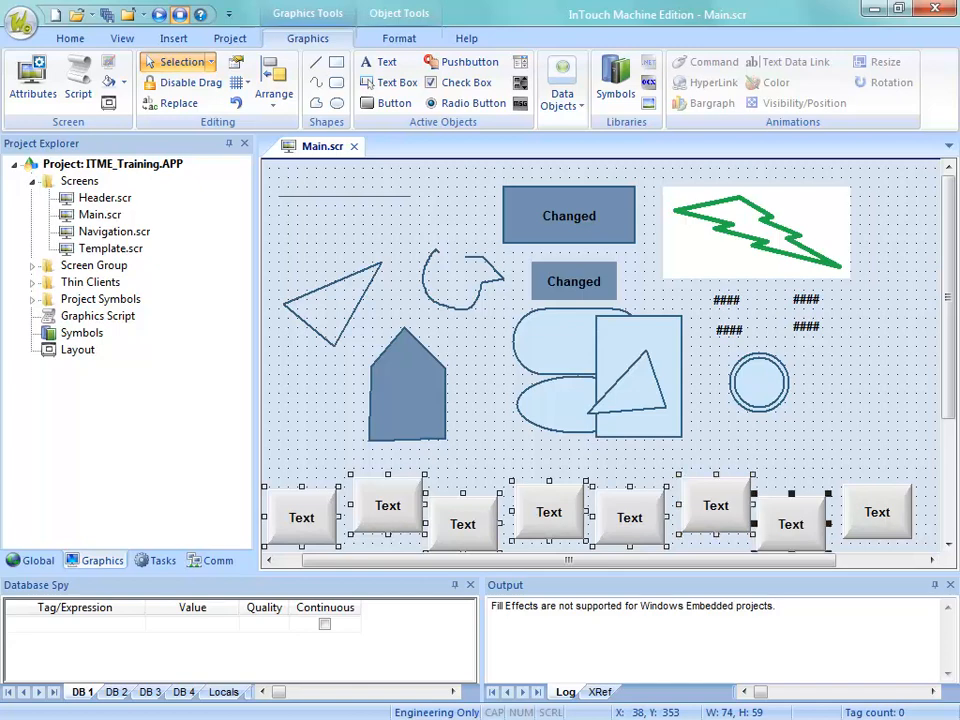
shift+click(877, 512)
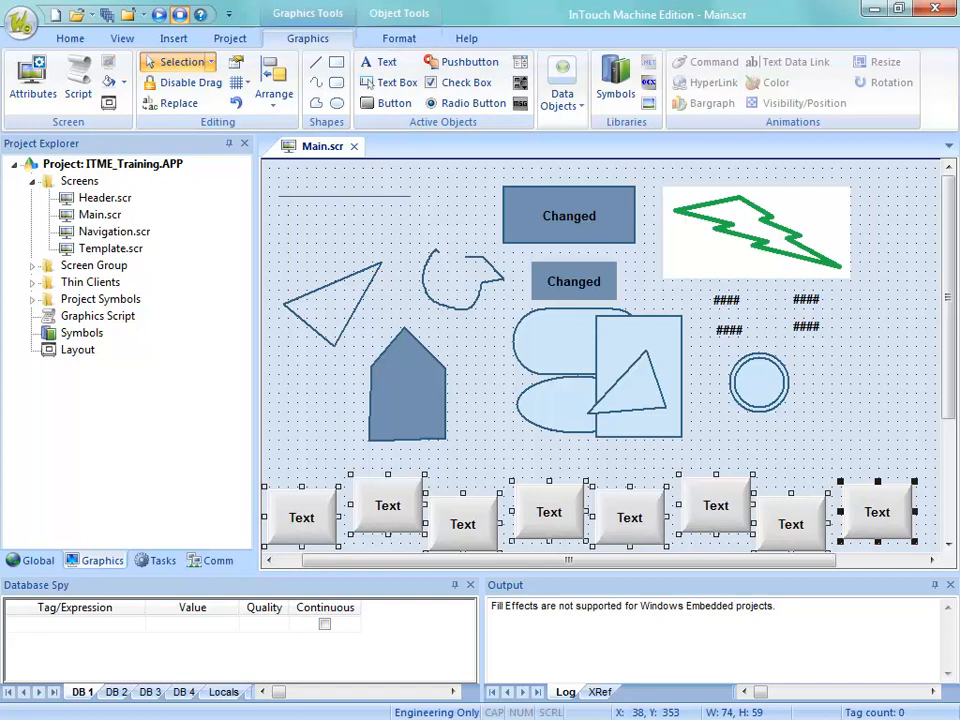
click(399, 38)
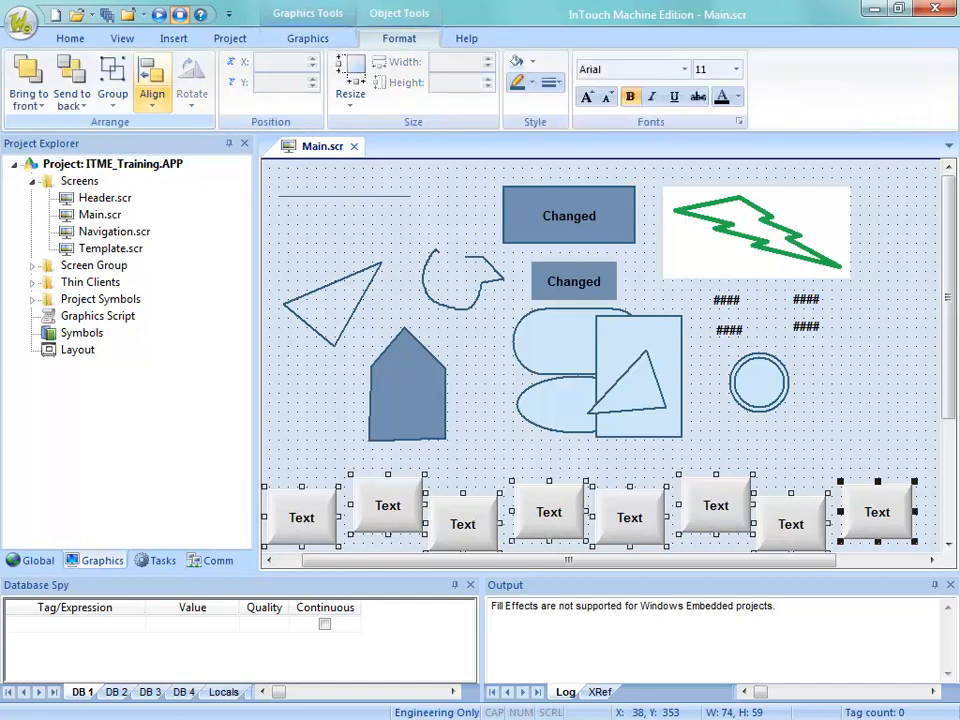
click(152, 88)
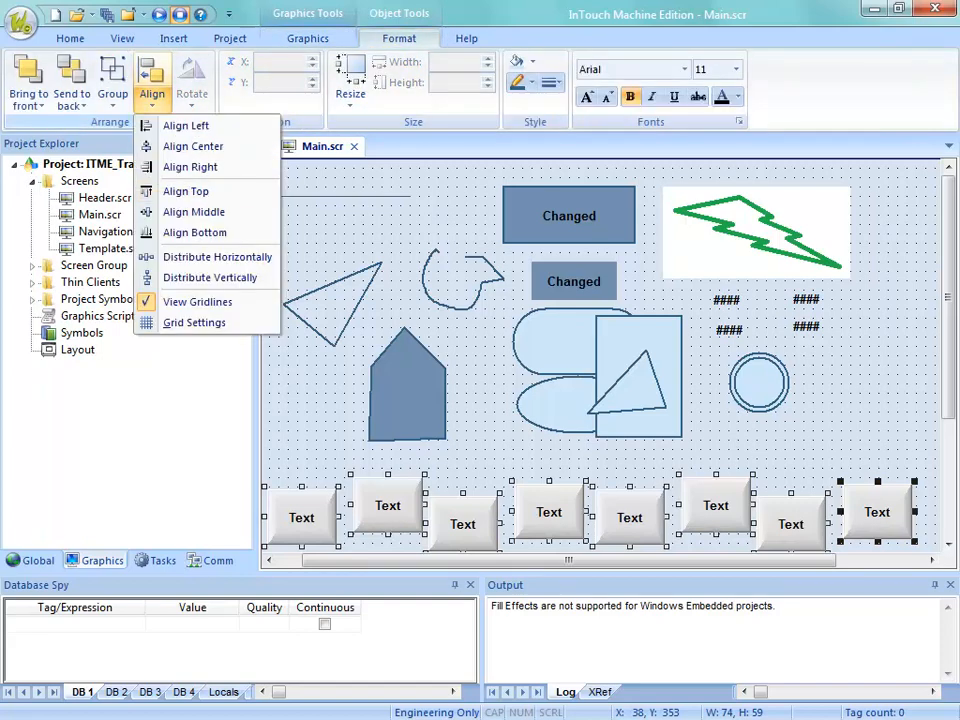
click(186, 191)
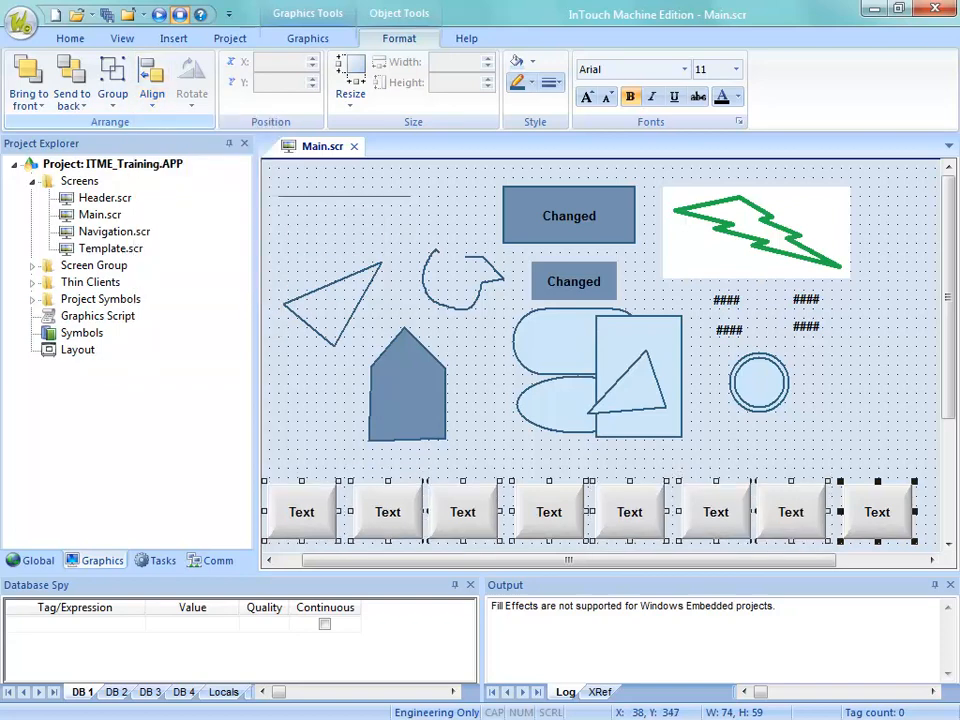
- Try a horizontal distribution of the eight top-aligned buttons and undo it
click(152, 88)
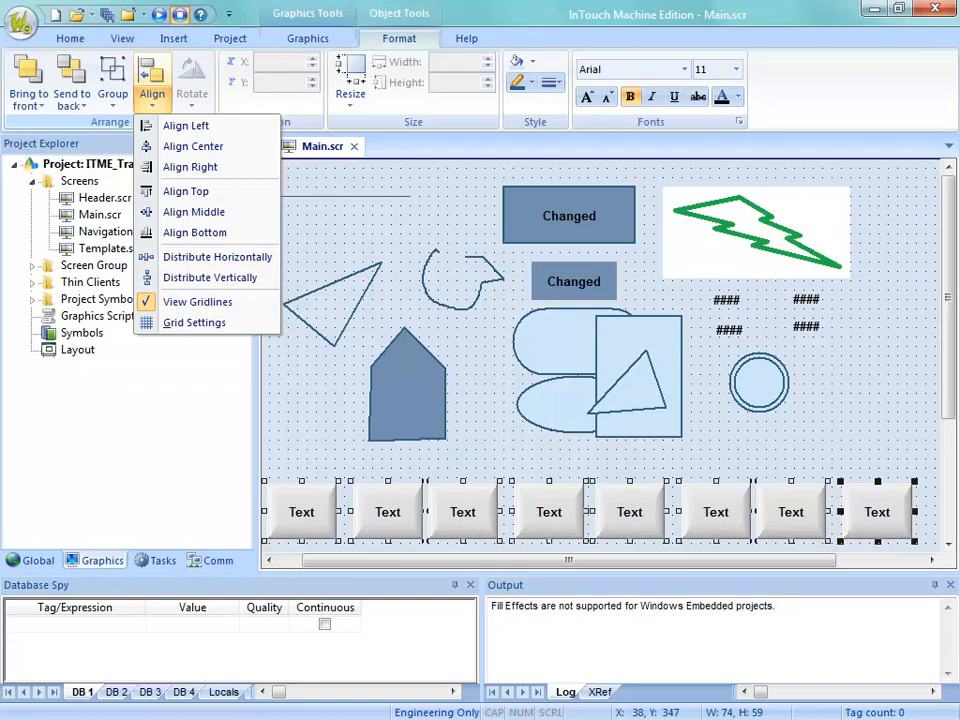
click(210, 257)
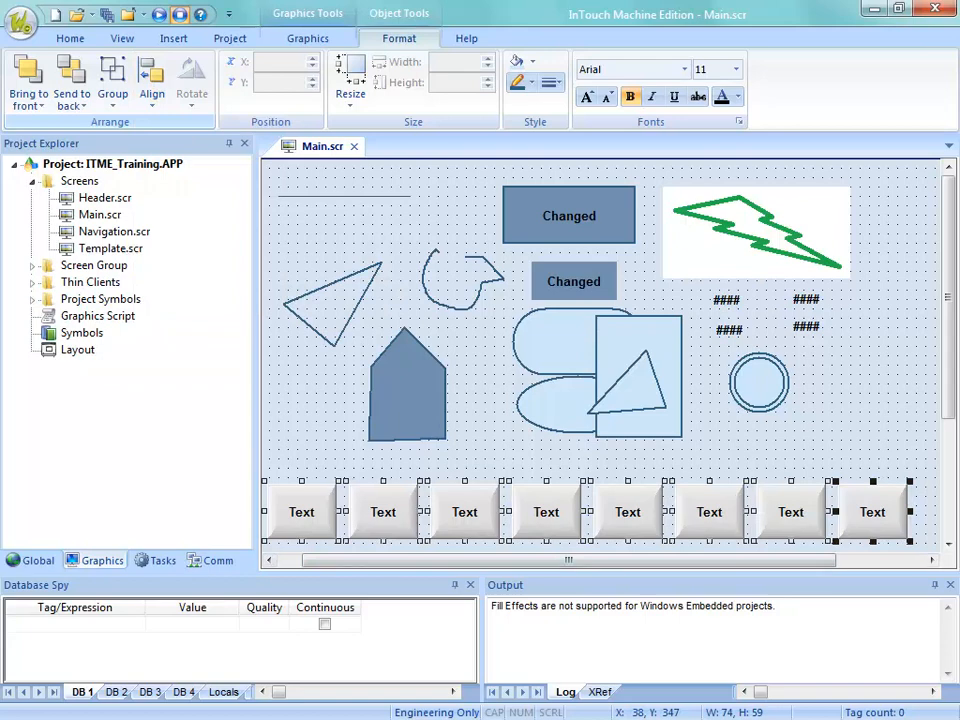
key(ctrl+z)
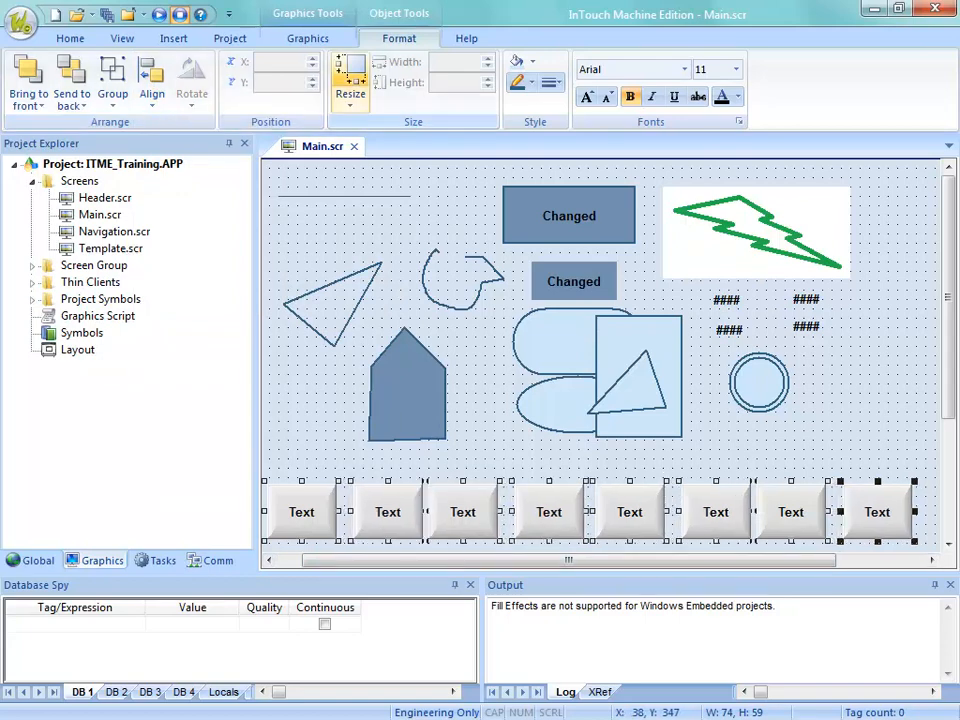
- Distribute the eight selected buttons horizontally with even spacing and clear the selection
click(152, 90)
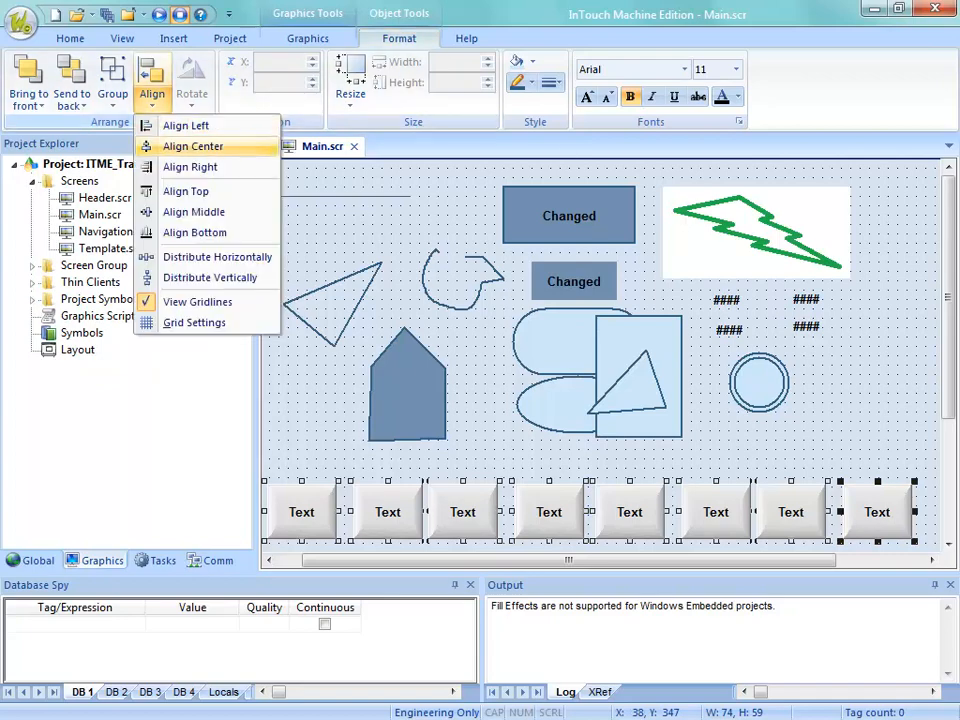
click(205, 255)
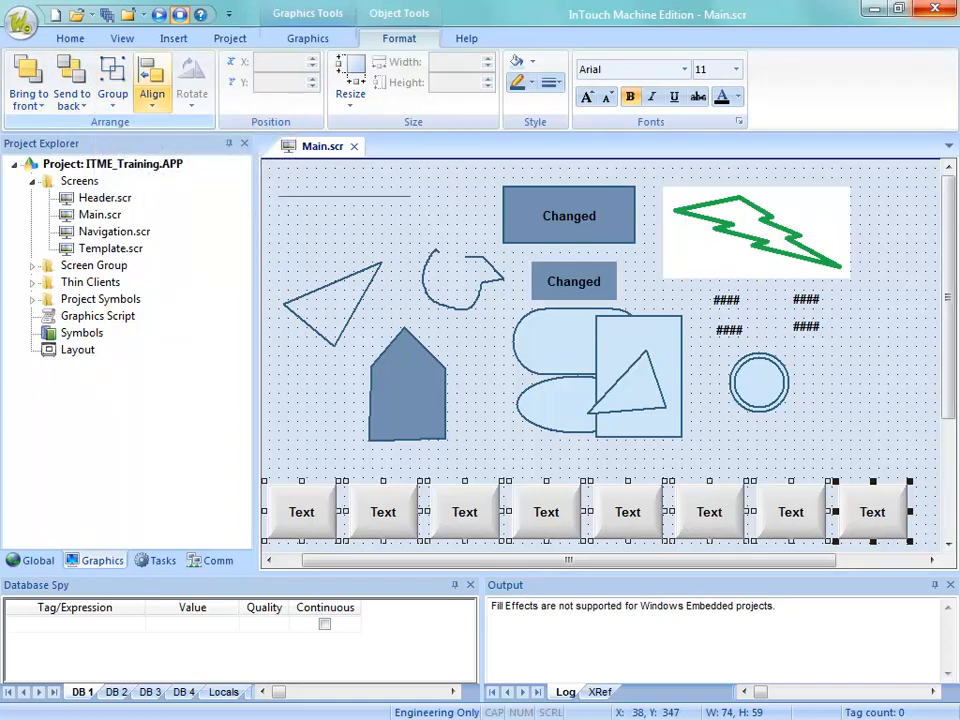
click(152, 88)
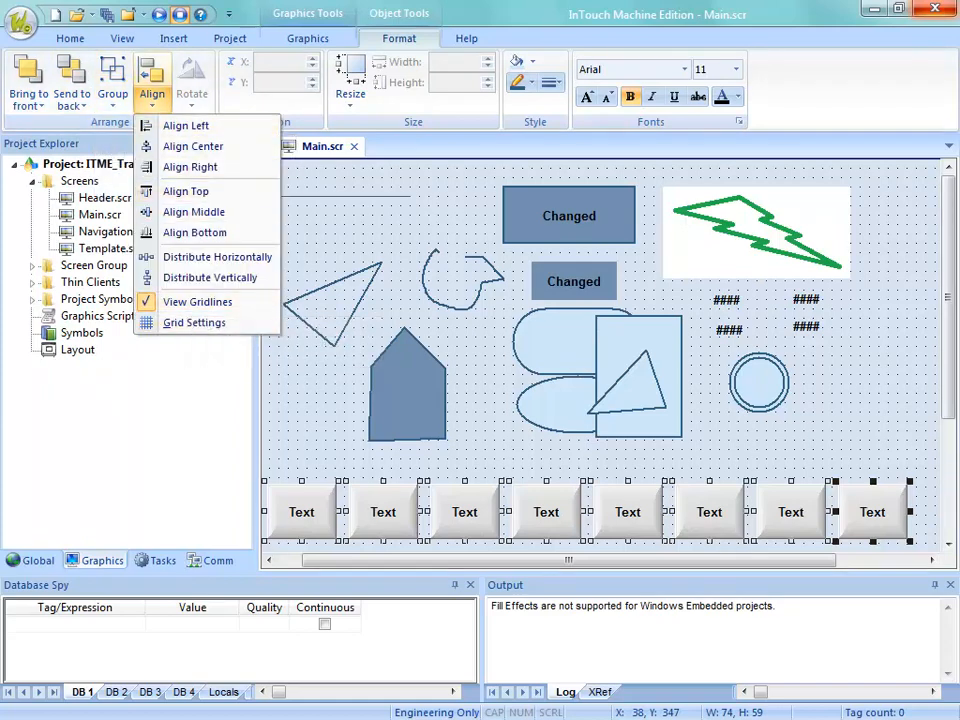
click(308, 39)
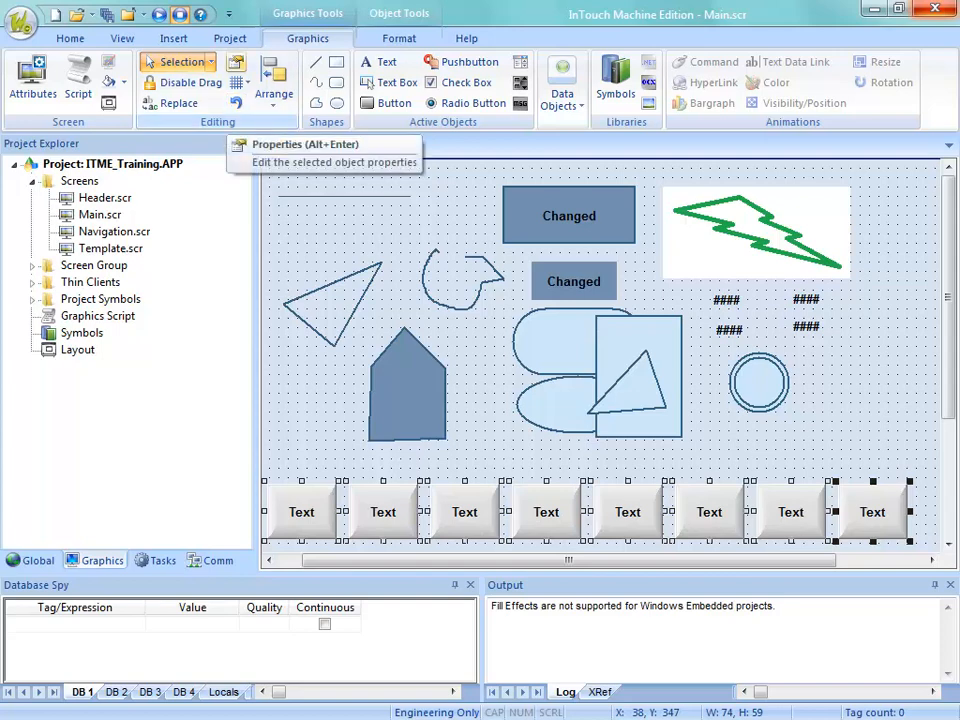
click(720, 388)
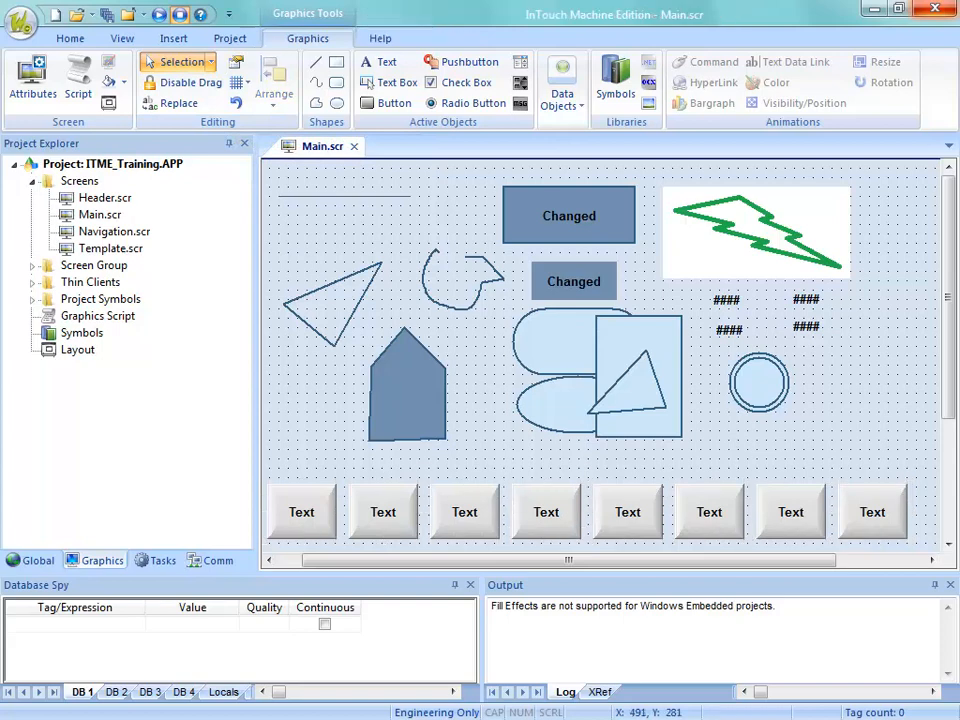
- View the object properties of the light-blue rectangle behind the small triangle and leave them
click(674, 386)
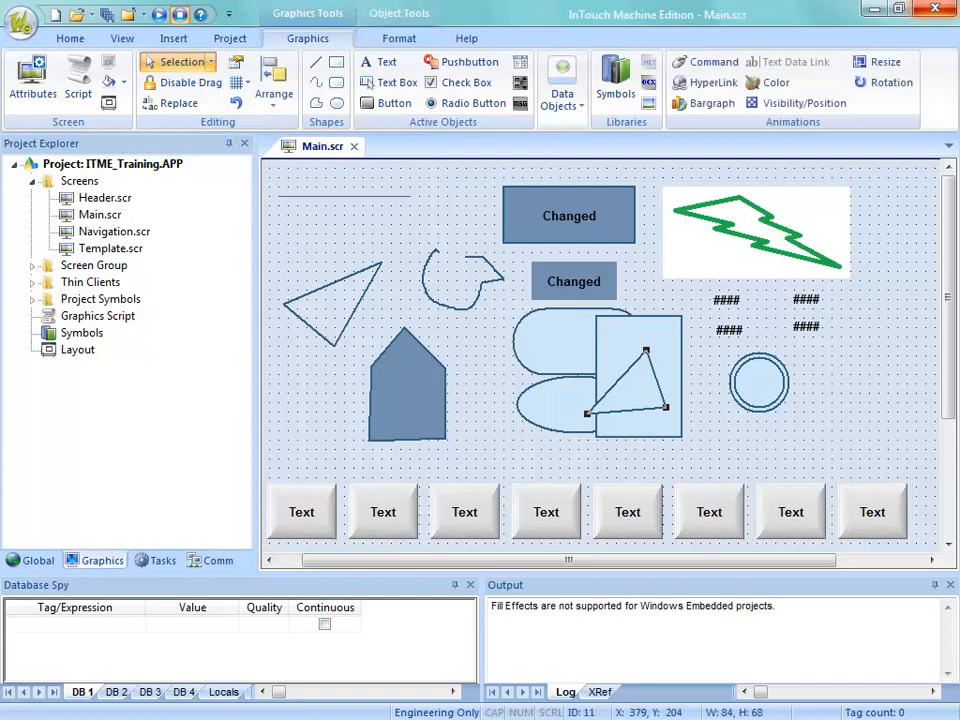
click(665, 365)
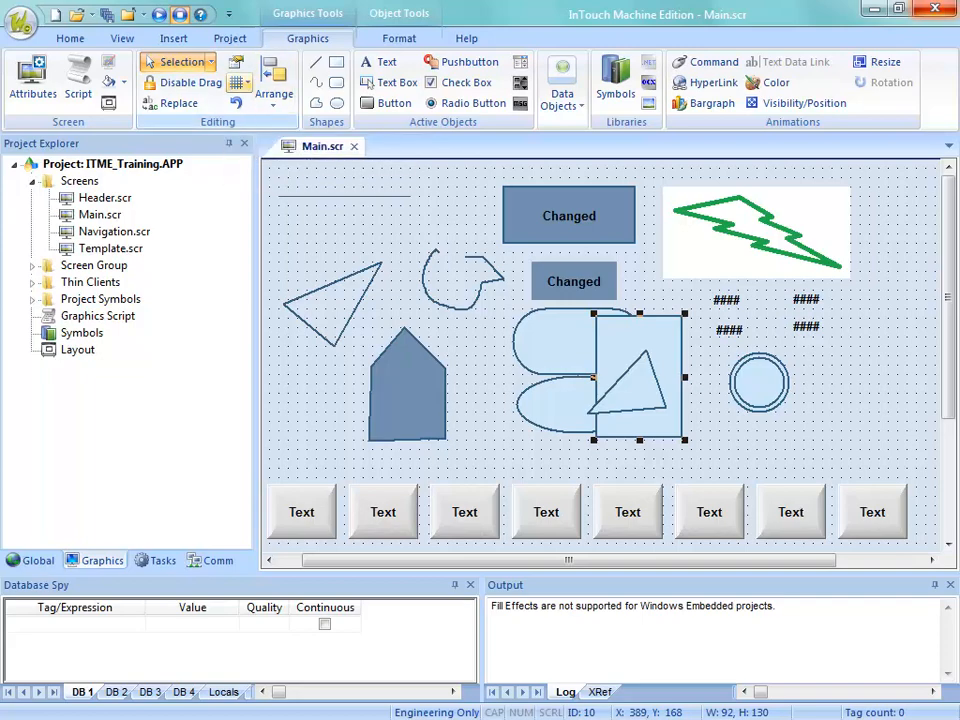
click(236, 62)
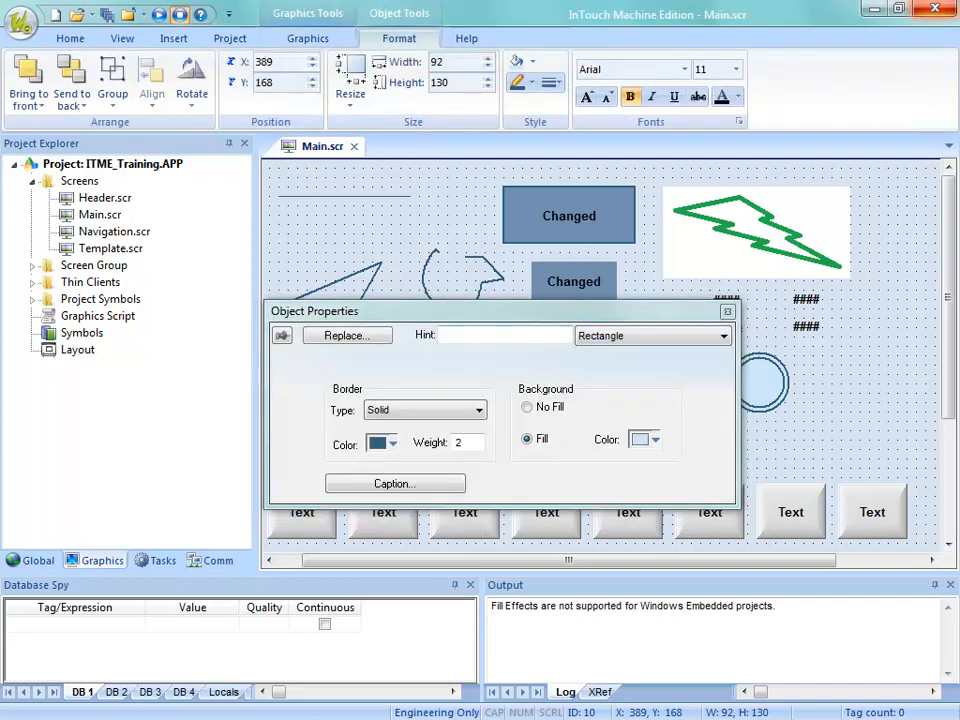
click(793, 397)
- Draw a rounded rectangle about 81 by 161 in the empty area below the row of buttons
scroll(561, 385, down, 1)
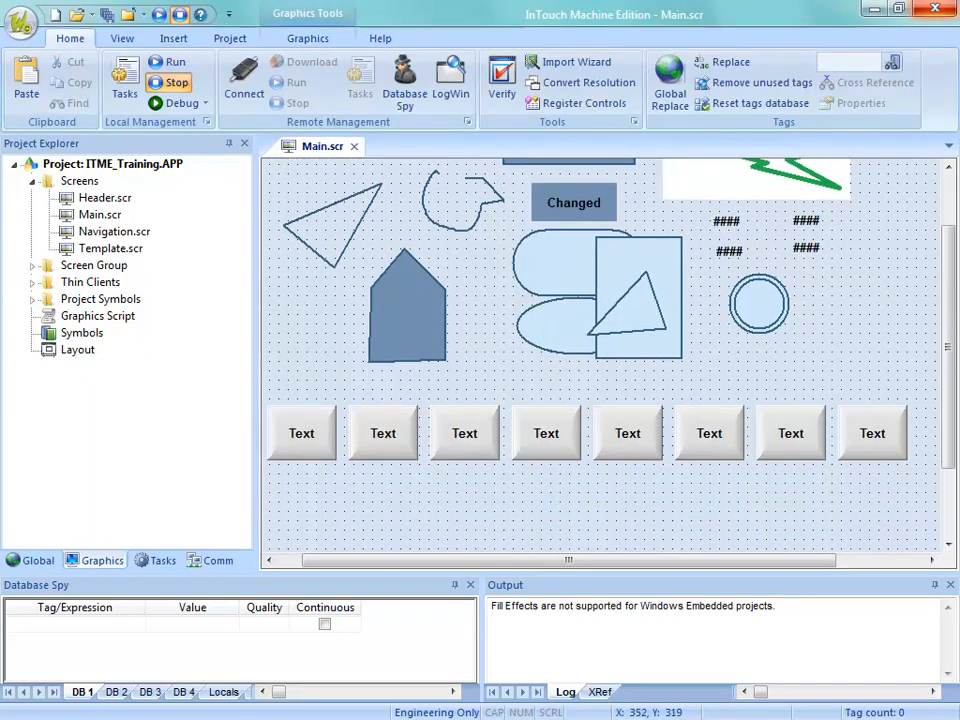
scroll(590, 400, down, 2)
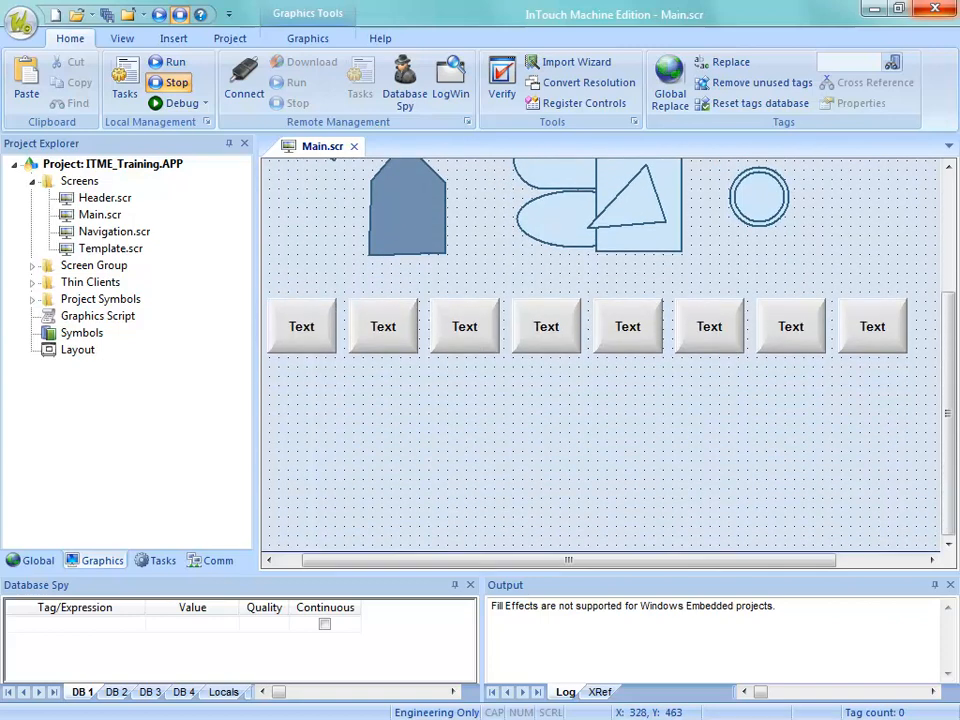
click(307, 38)
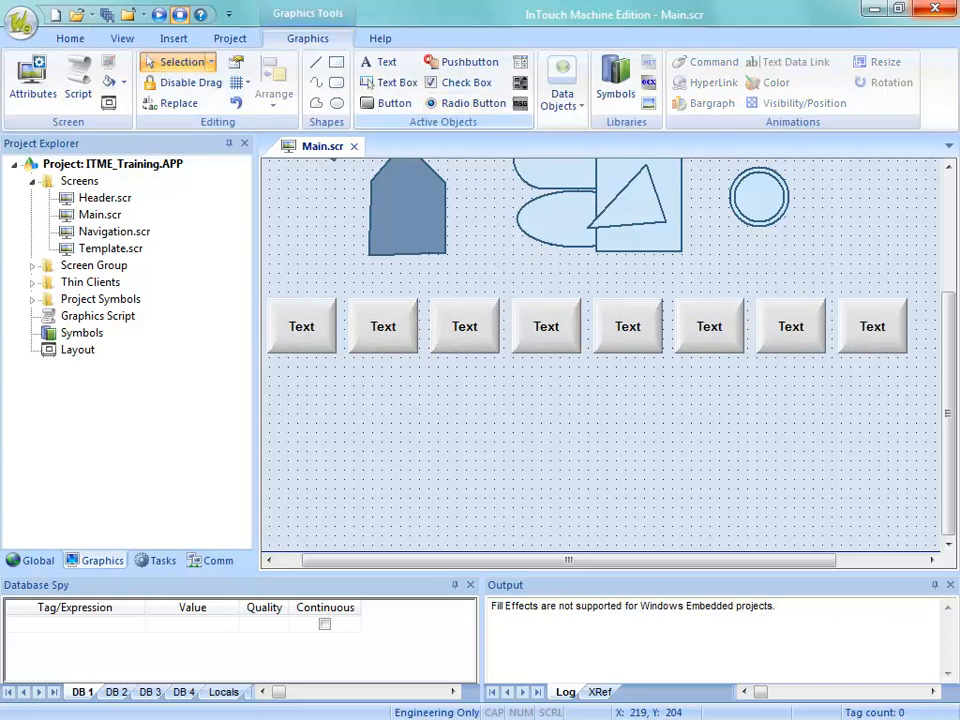
click(336, 82)
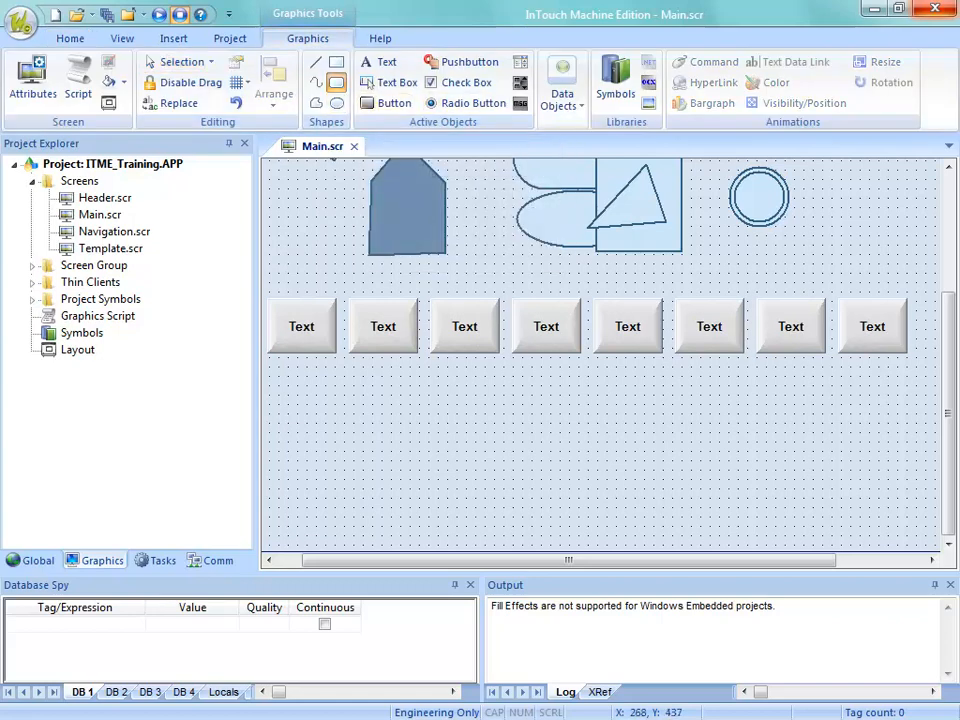
mouse_move(476, 385)
mouse_down()
mouse_move(493, 454)
mouse_move(550, 536)
mouse_move(523, 511)
mouse_up()
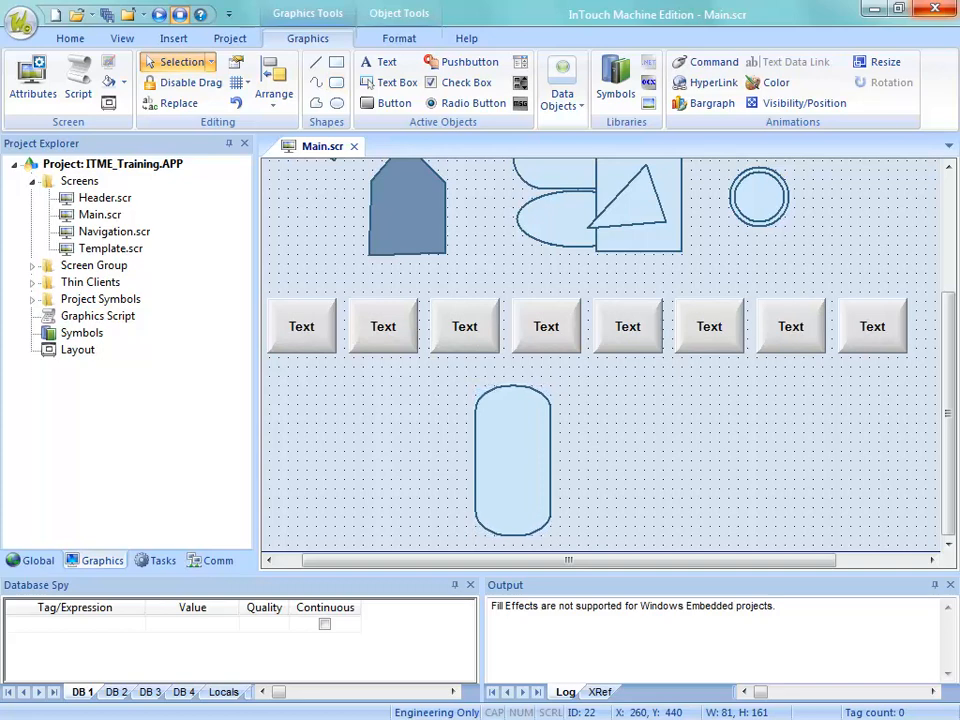
click(660, 466)
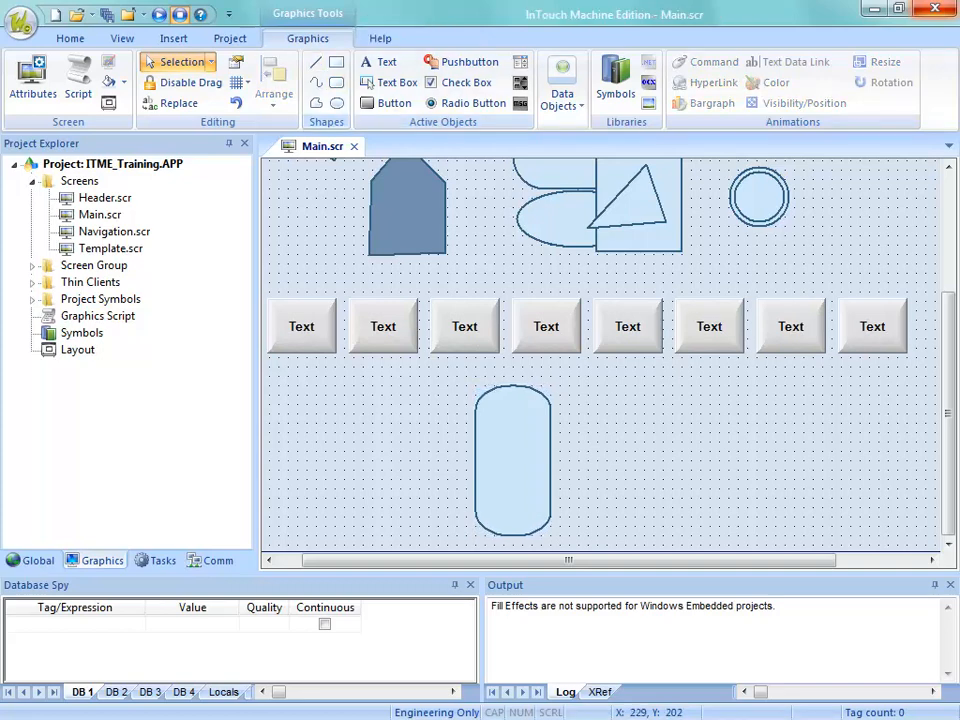
- Draw an ellipse over the rounded rectangle's upper end and resize it to about 81 by 51 to form a cylinder top
click(337, 103)
drag(463, 373, 554, 434)
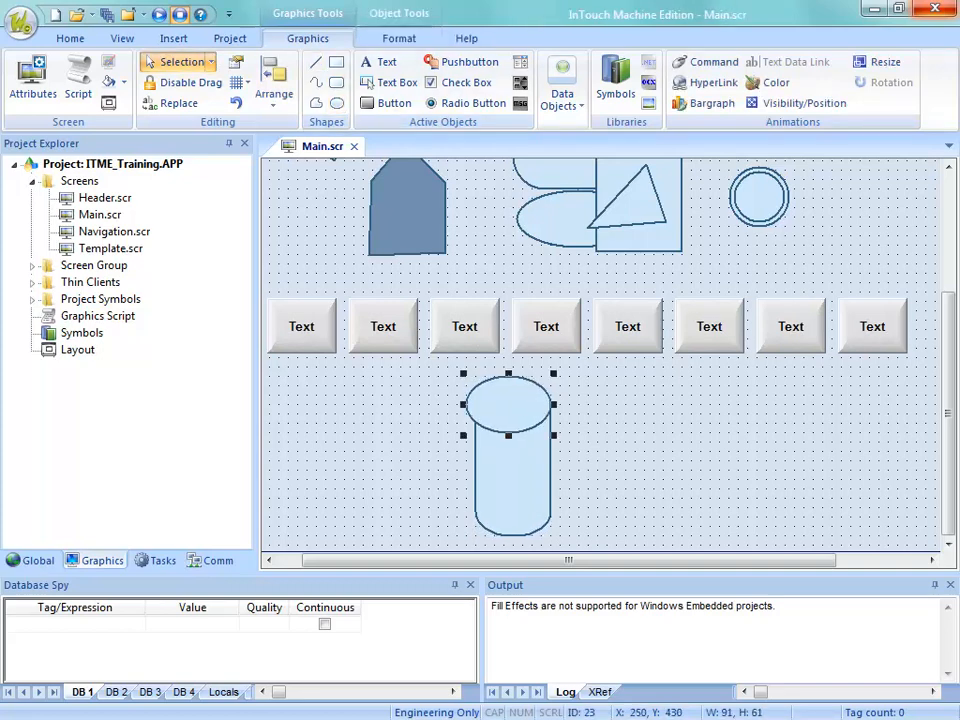
drag(463, 404, 513, 409)
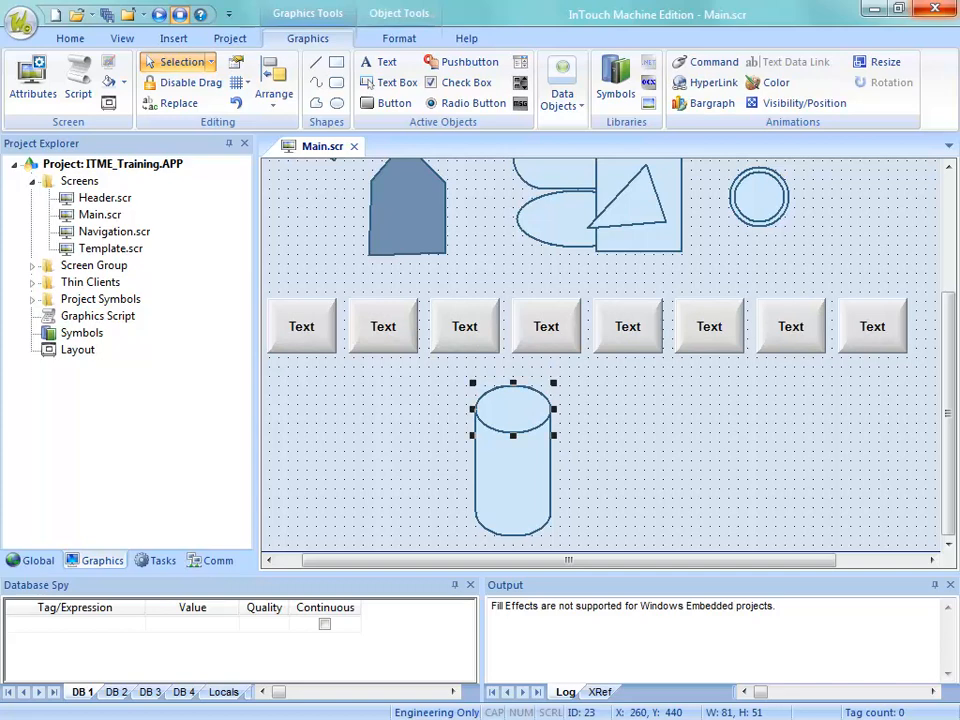
click(600, 453)
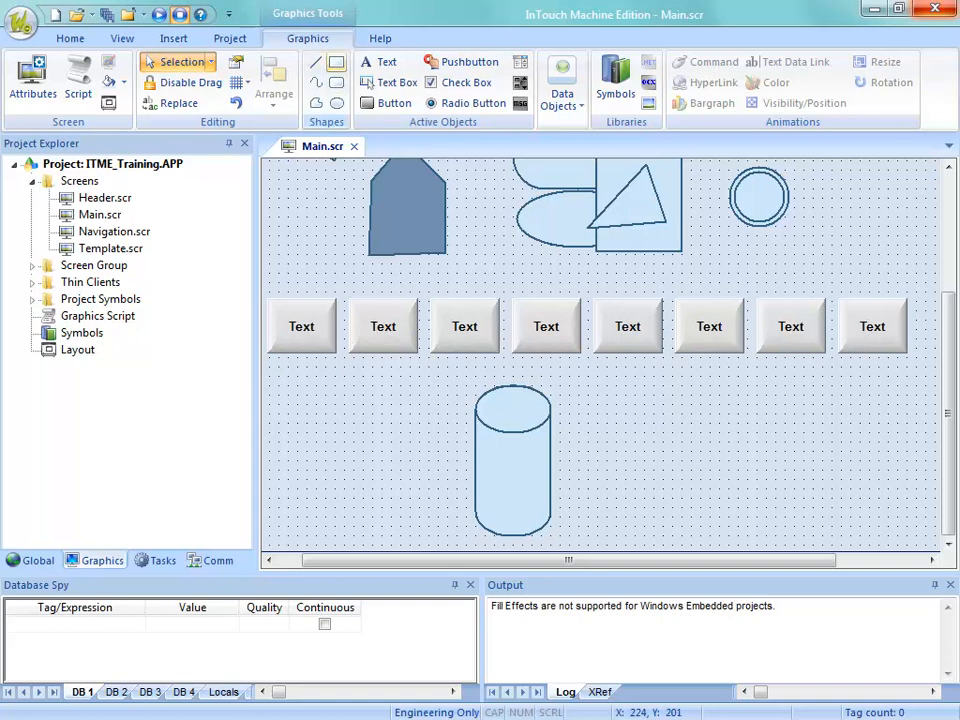
- Draw a narrow rectangle about 21 by 101 inside the cylinder body, below the ellipse at X 280, Y 490
click(337, 62)
mouse_move(492, 431)
mouse_down()
mouse_move(513, 535)
mouse_move(513, 526)
mouse_up()
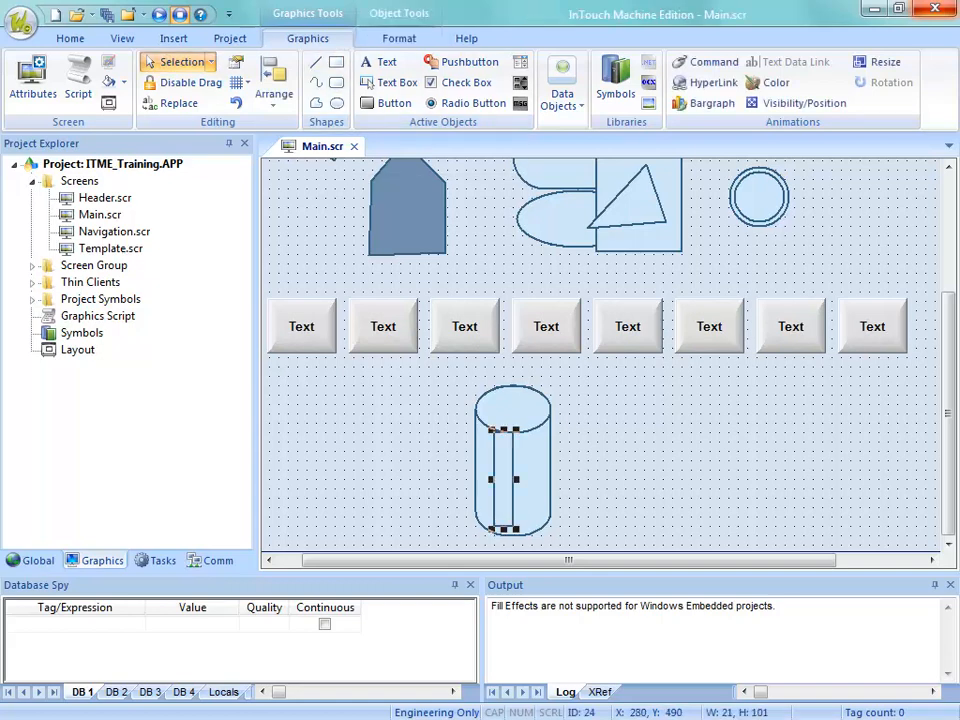
- Centre the narrow rectangle in the cylinder body at X 290 with a height of 111 and fill it black
drag(504, 480, 513, 480)
drag(513, 529, 513, 538)
double_click(513, 485)
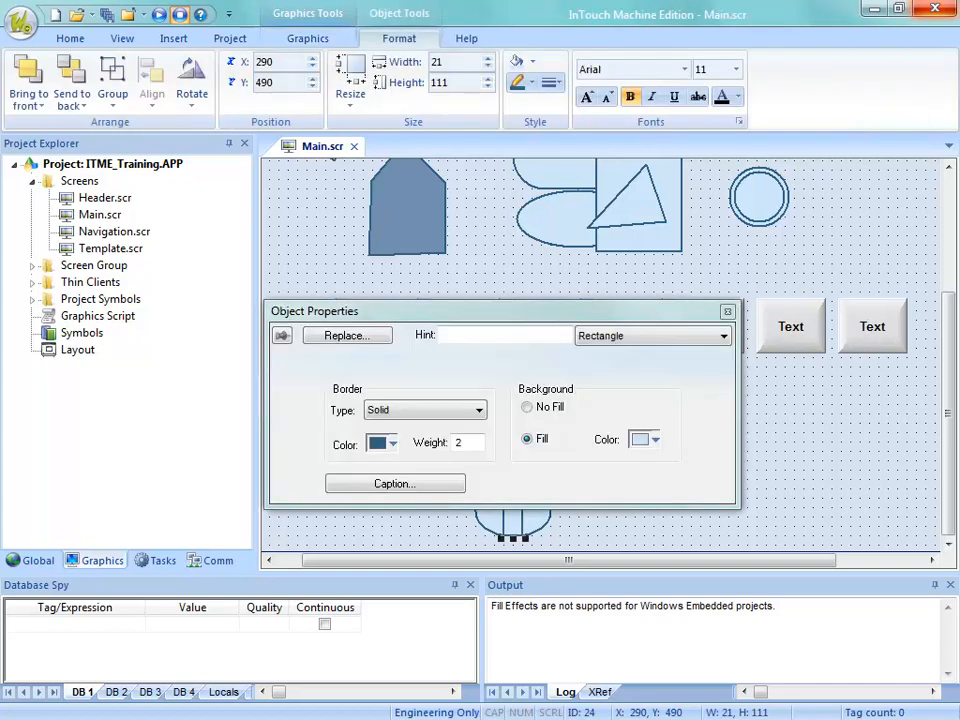
click(655, 439)
click(656, 478)
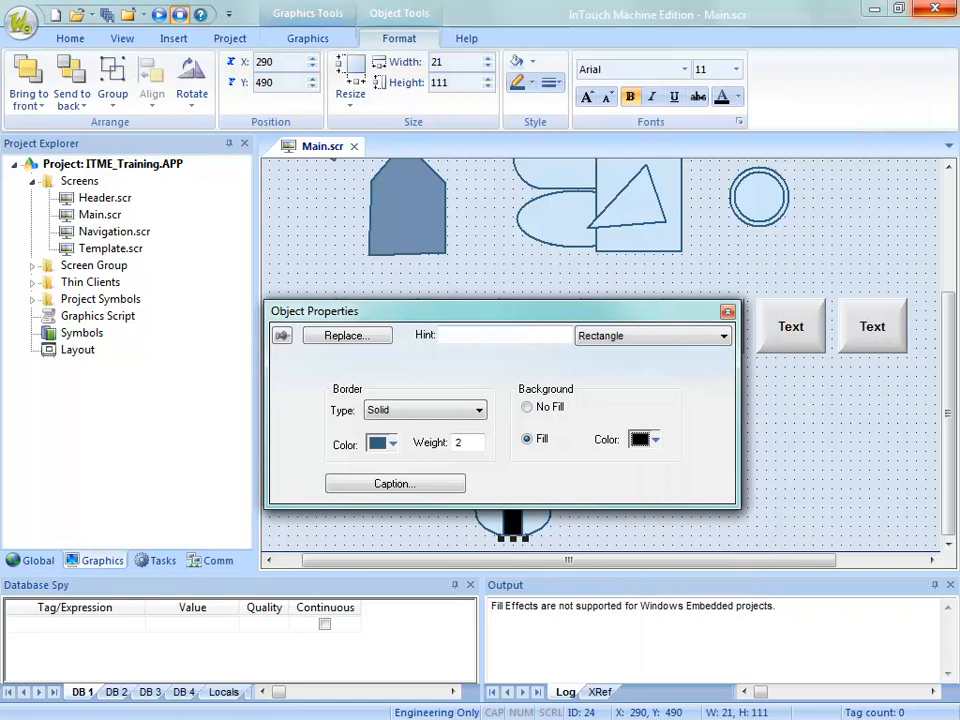
click(827, 418)
click(307, 38)
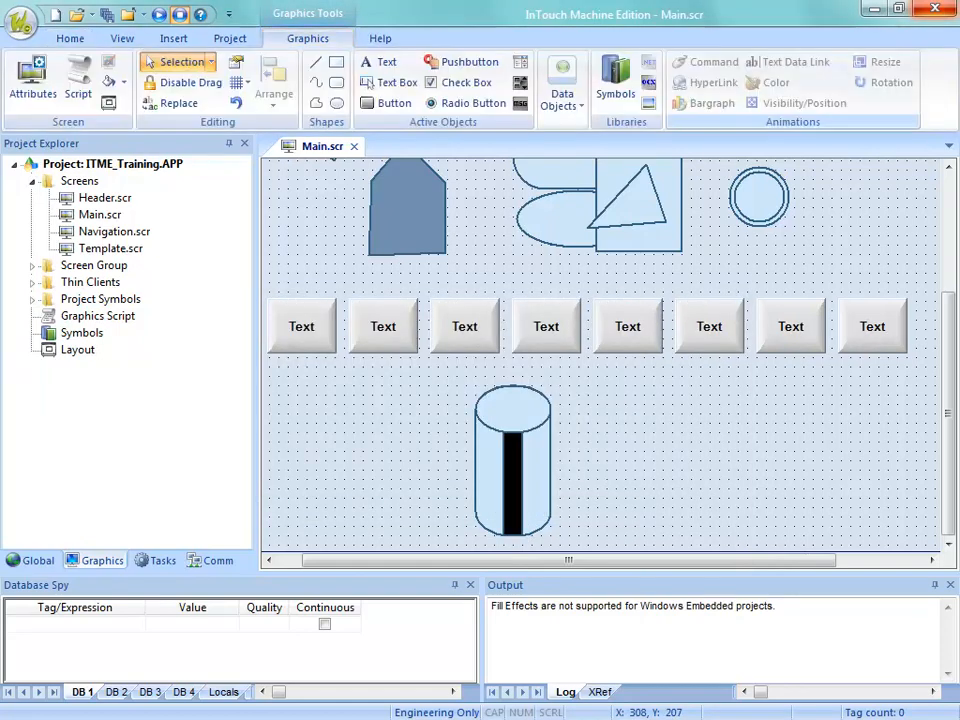
click(507, 533)
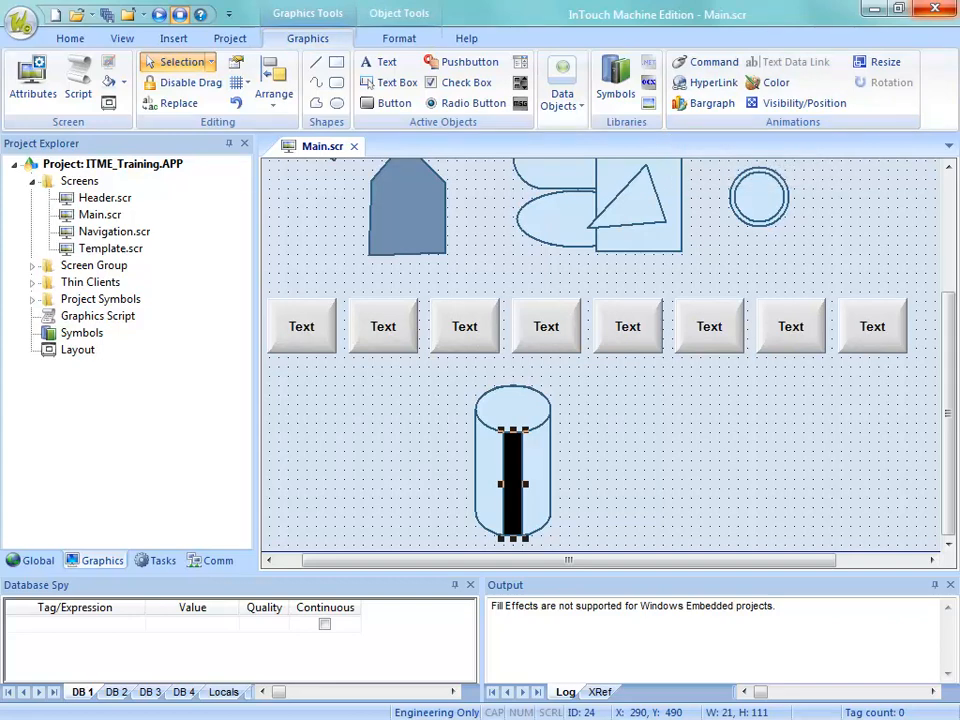
click(749, 452)
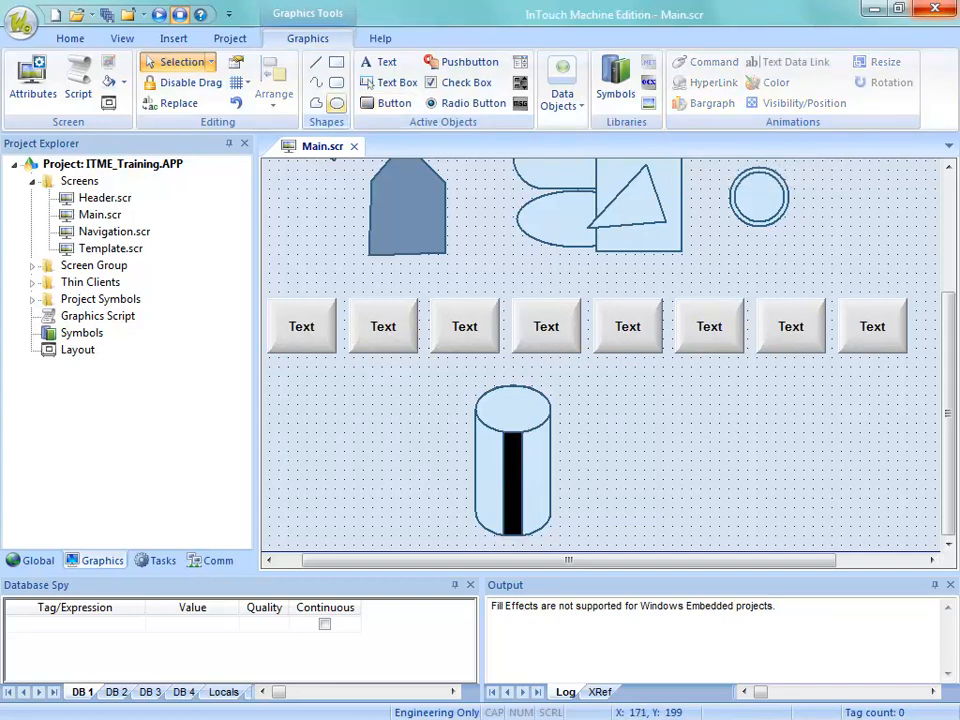
- Draw a rounded rectangle about 321 by 41 beside the cylinder and increase its corner rounding to fully rounded ends
click(336, 82)
mouse_move(597, 413)
mouse_down()
mouse_move(887, 497)
mouse_move(897, 480)
mouse_up()
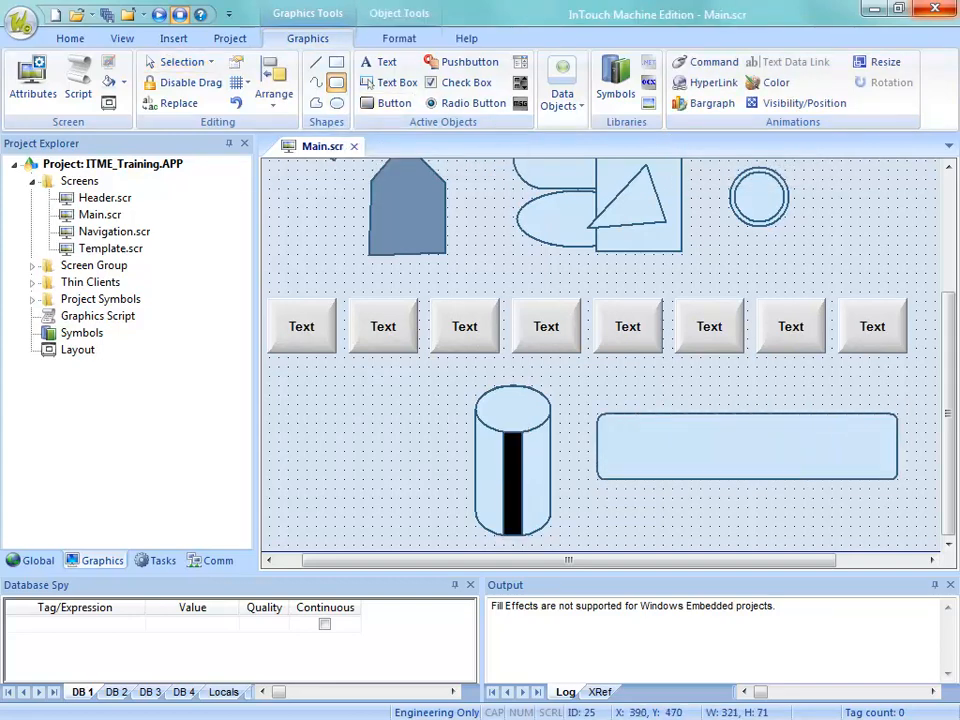
drag(747, 411, 747, 440)
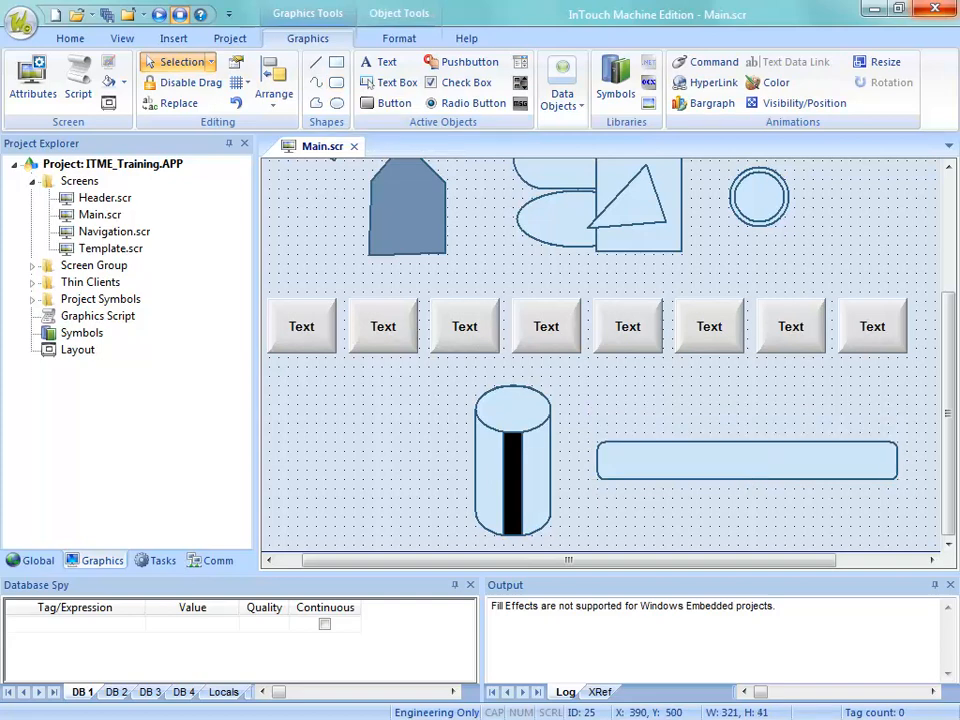
click(873, 490)
click(860, 465)
drag(891, 473, 878, 461)
click(740, 415)
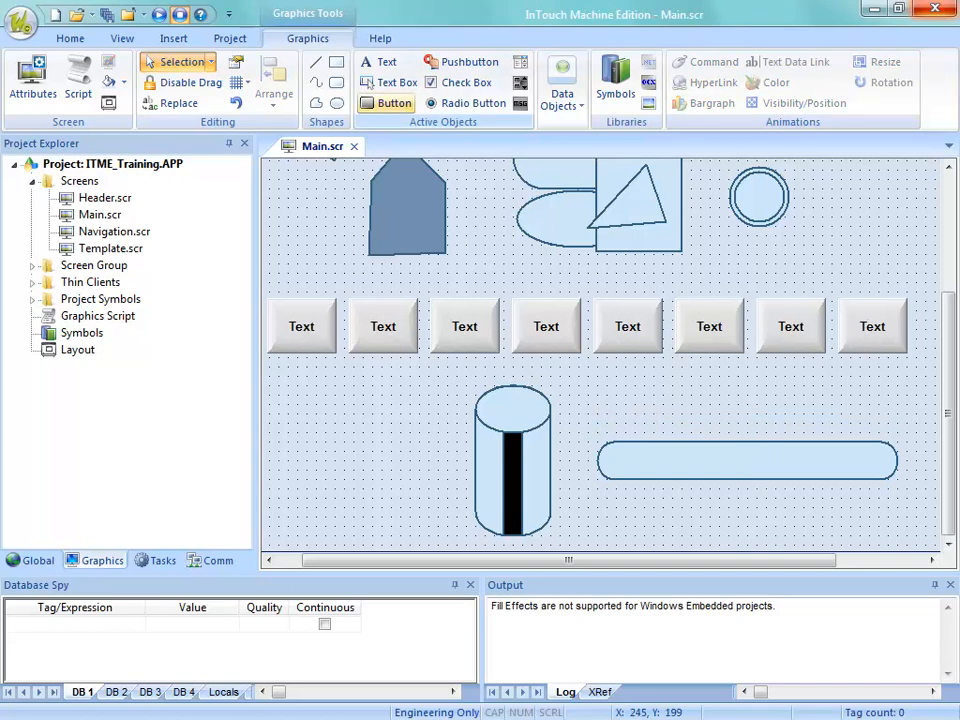
- Draw an ellipse over the right end of the horizontal rounded bar and stretch it to about 21 by 61
click(337, 103)
drag(897, 442, 878, 473)
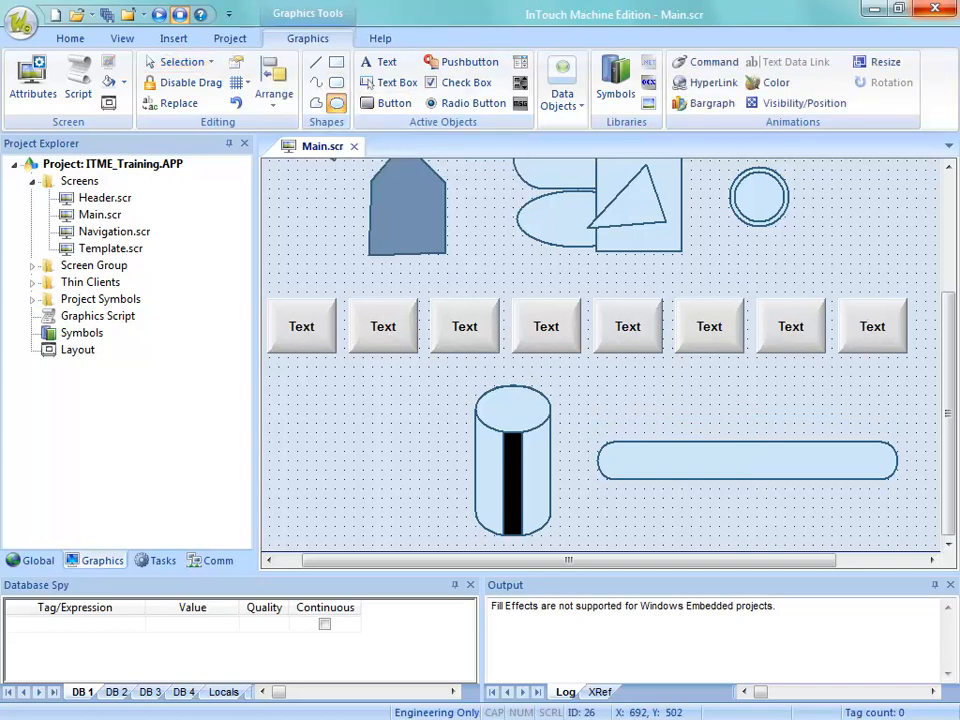
click(150, 62)
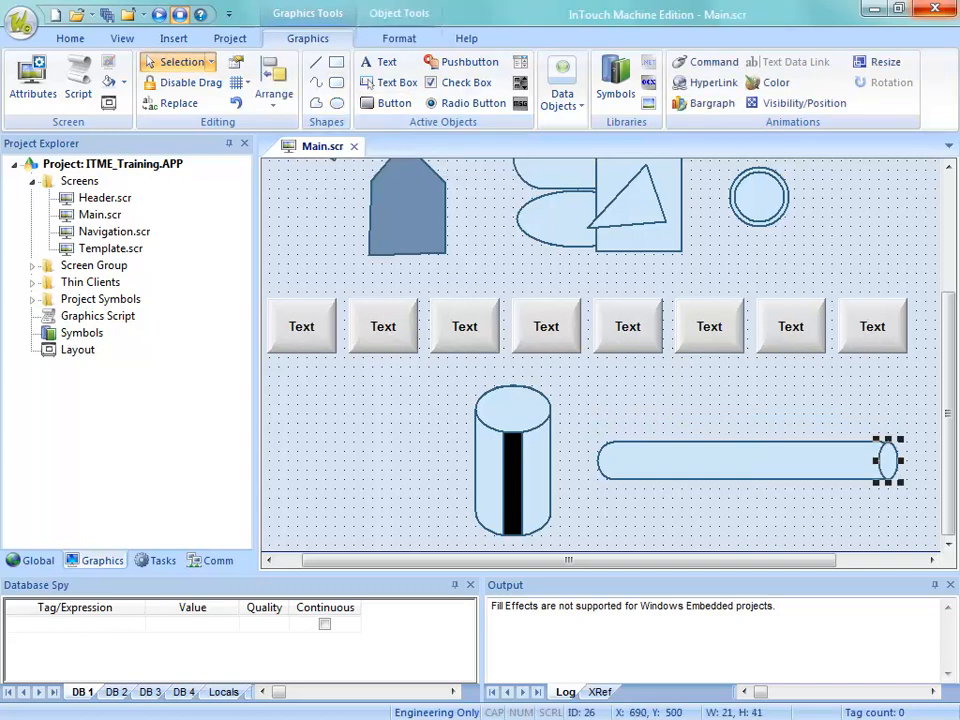
mouse_move(878, 461)
mouse_down()
mouse_move(888, 451)
mouse_move(888, 411)
mouse_move(888, 451)
mouse_up()
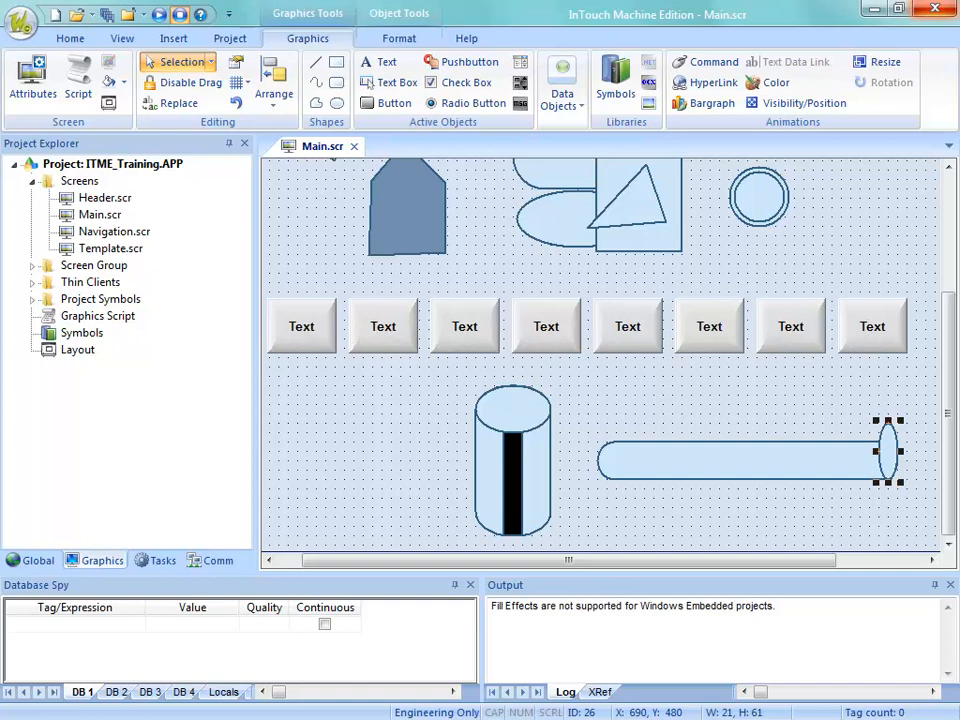
- Match the ellipse's height to the horizontal bar with Resize Height and widen the ellipse to about 31
shift+click(828, 461)
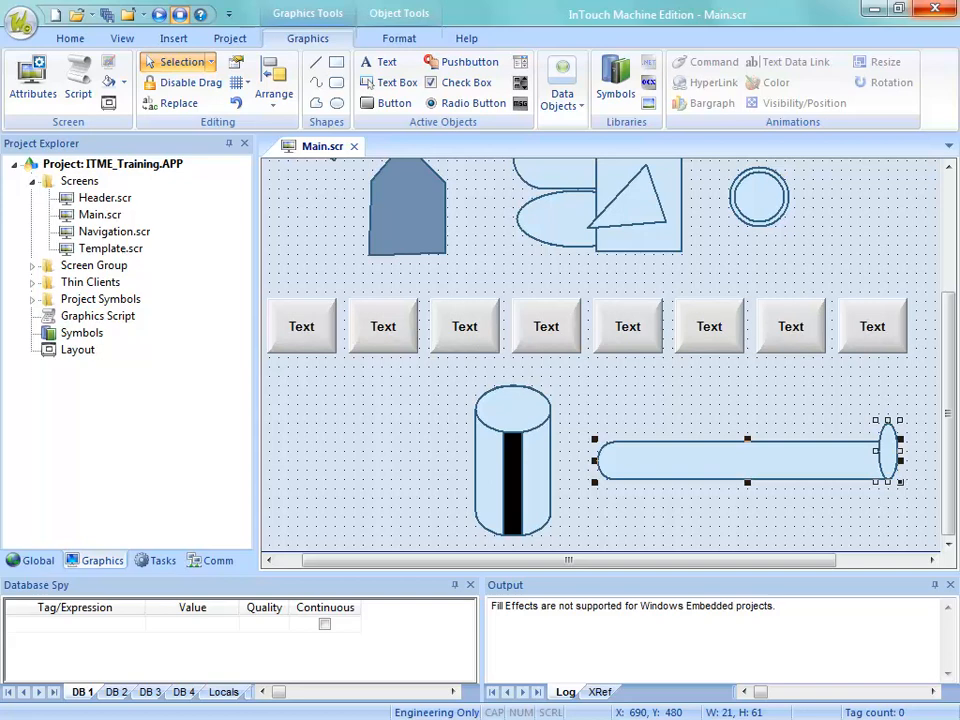
click(399, 38)
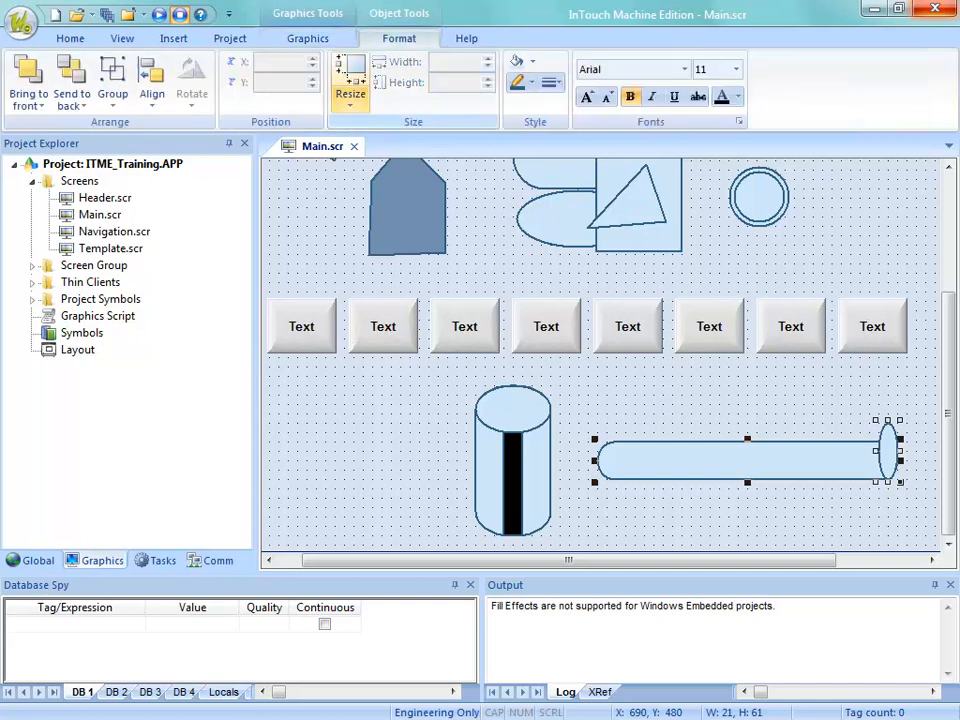
click(350, 93)
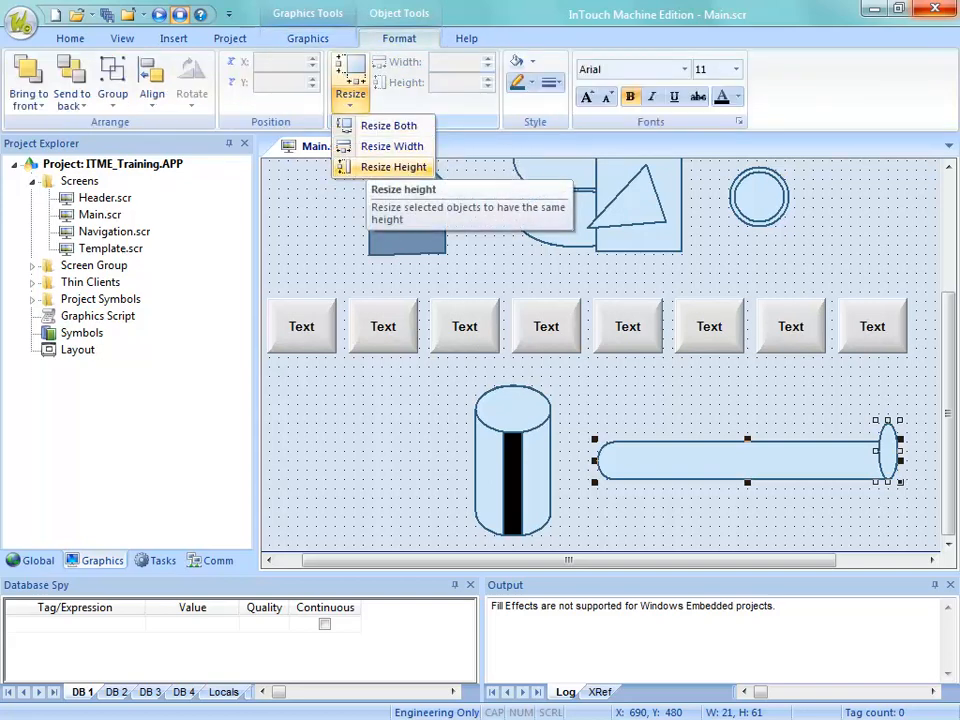
click(385, 167)
click(850, 400)
drag(889, 438, 867, 461)
click(822, 503)
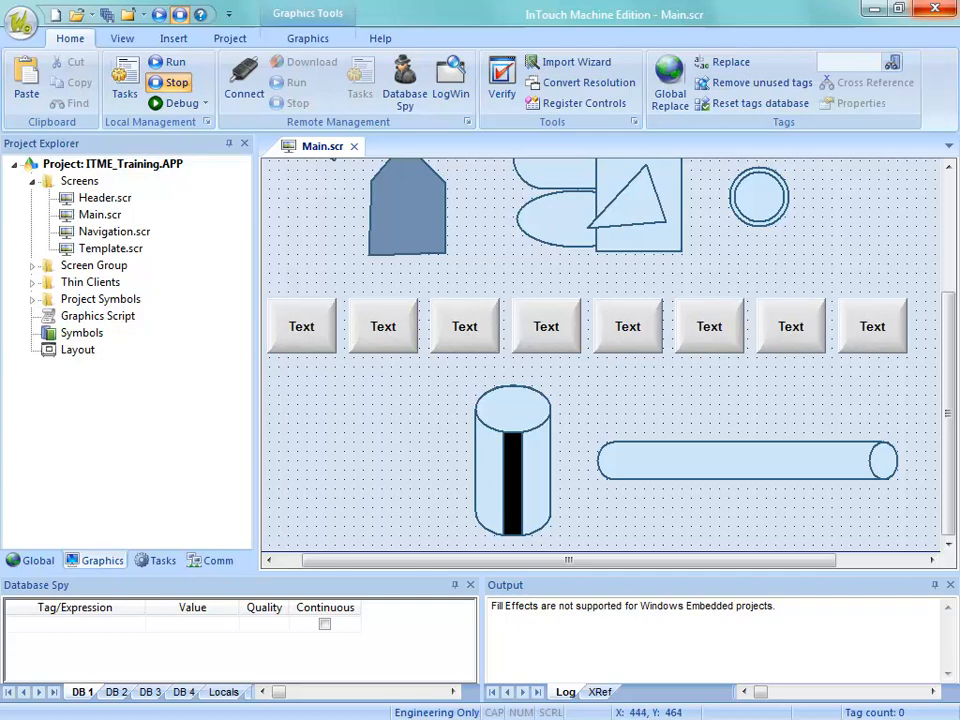
- Select the horizontal bar with its end ellipse and move both to X 370, Y 440
drag(579, 413, 940, 536)
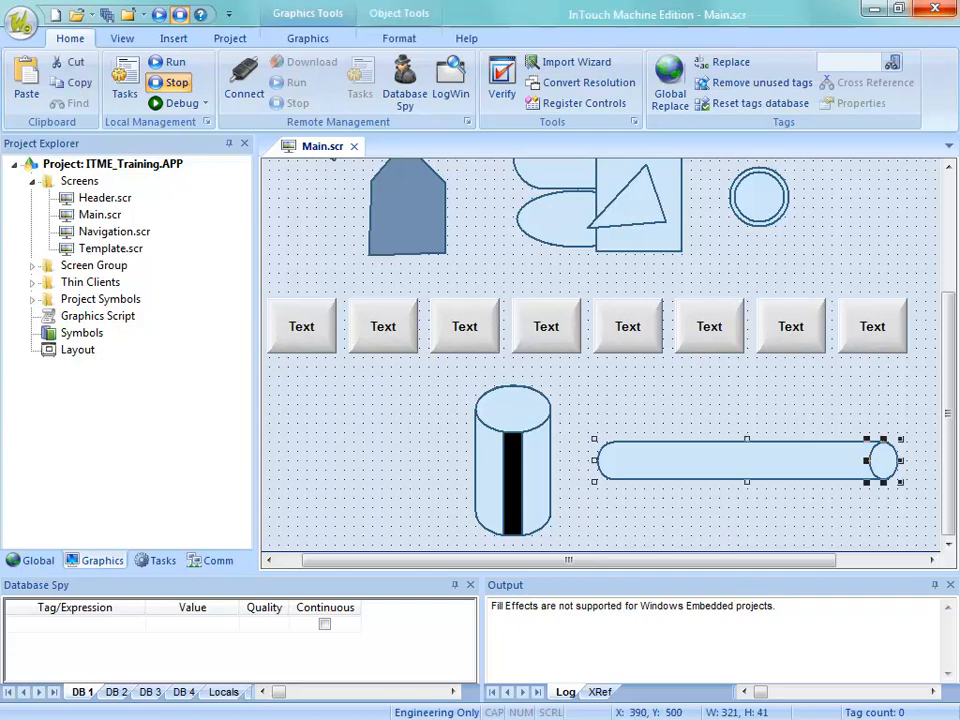
drag(748, 460, 728, 404)
scroll(600, 350, up, 4)
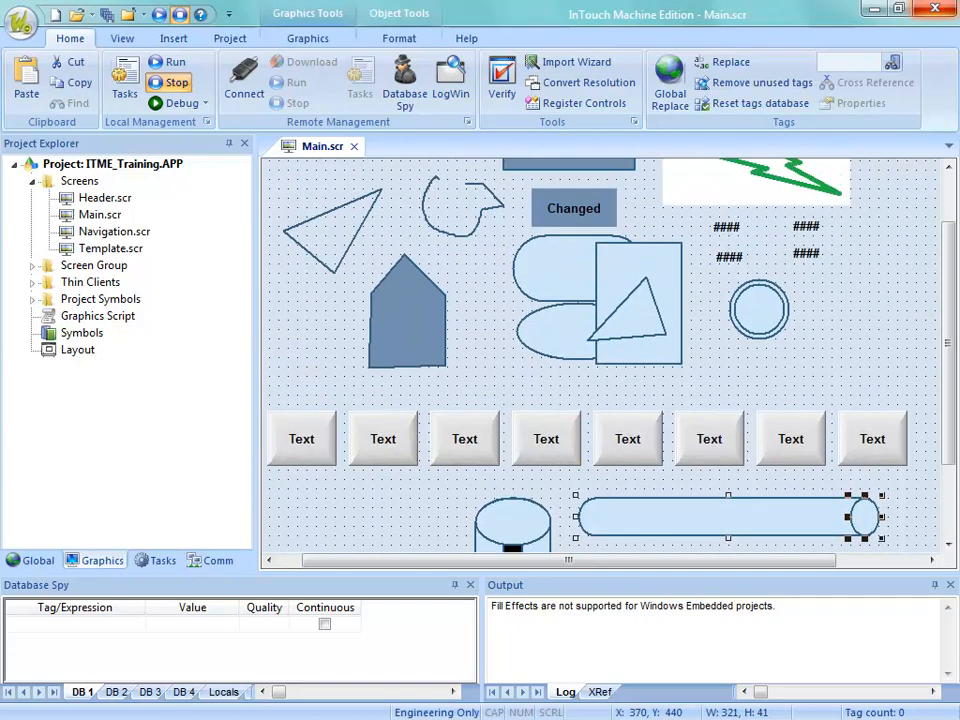
scroll(600, 350, down, 3)
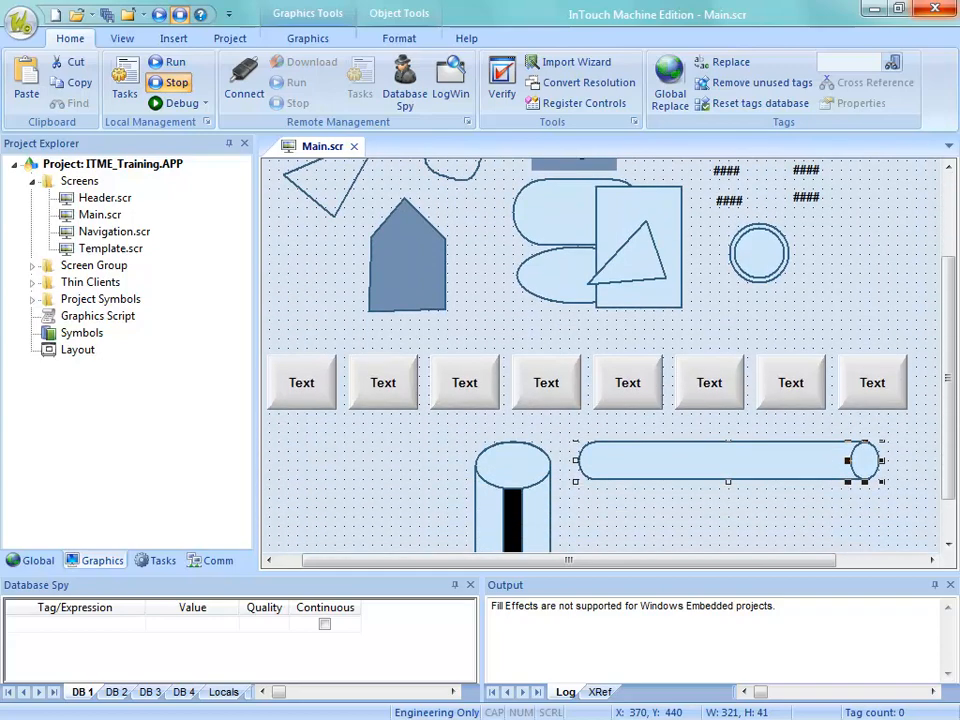
- Draw horizontal scale lines about 27 long at the black bar's top, middle and bottom, plus an 18-long line in the upper half
click(421, 186)
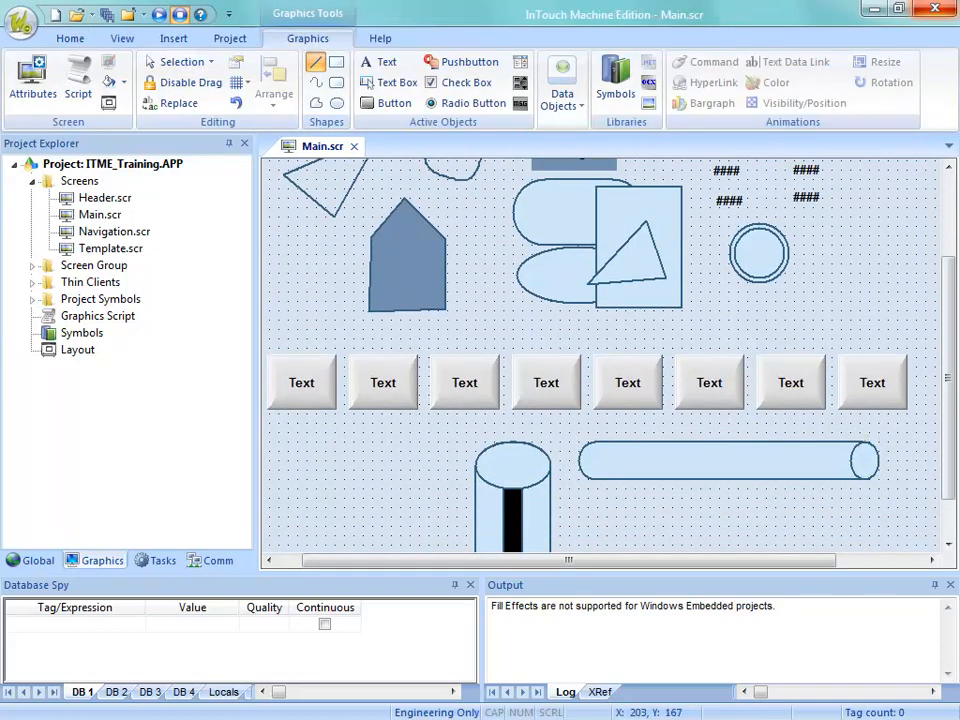
scroll(720, 465, down, 2)
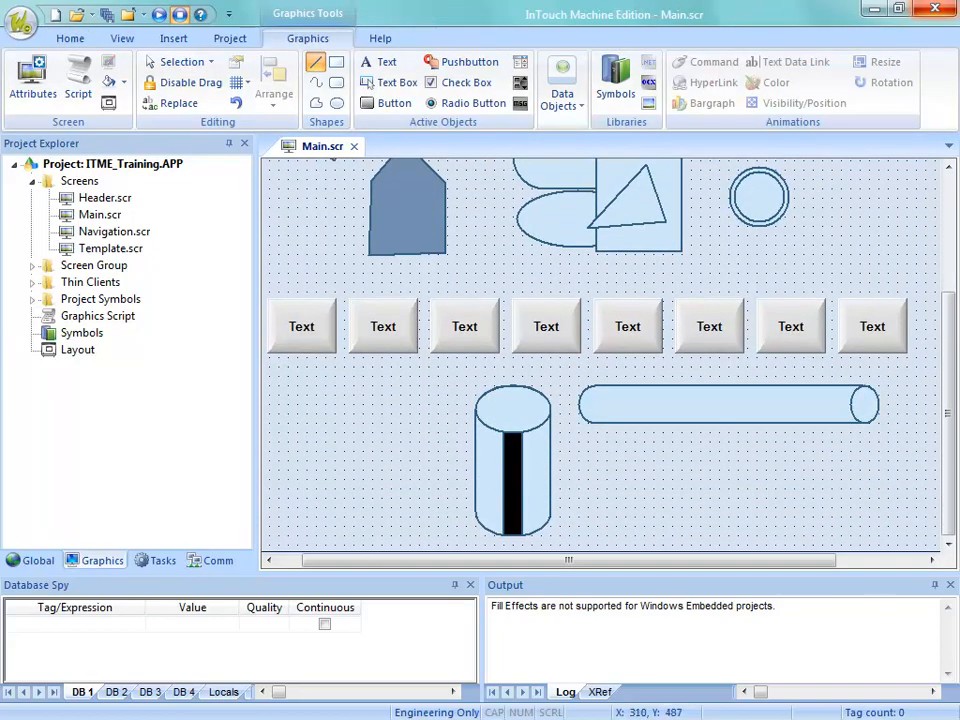
mouse_move(521, 432)
mouse_down()
mouse_move(548, 432)
mouse_move(536, 441)
mouse_move(535, 536)
mouse_up()
click(546, 432)
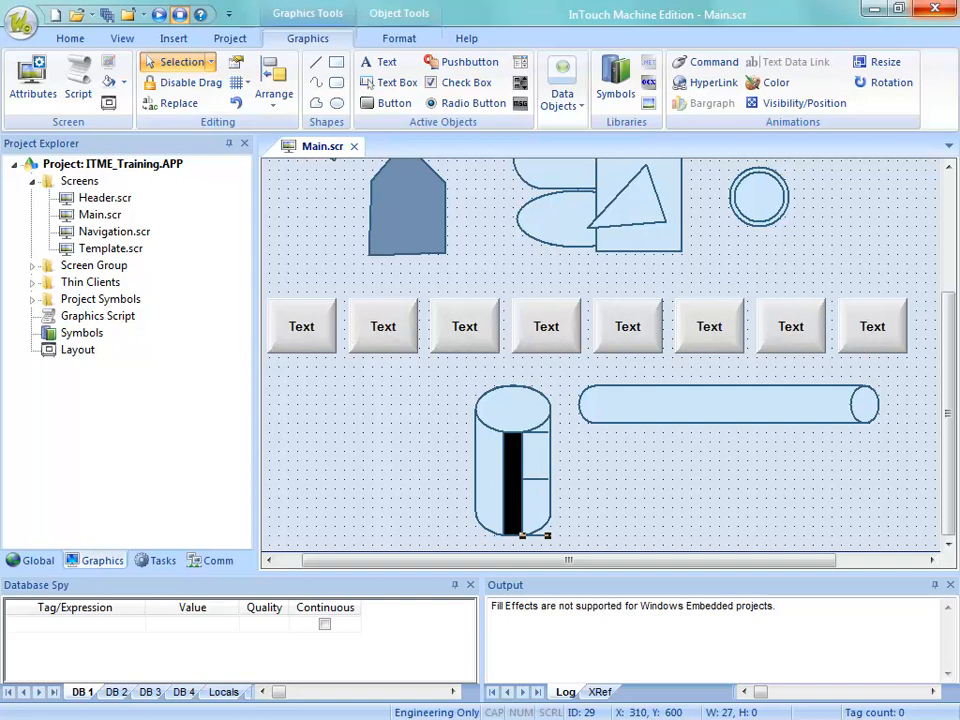
drag(535, 536, 540, 453)
drag(535, 503, 704, 519)
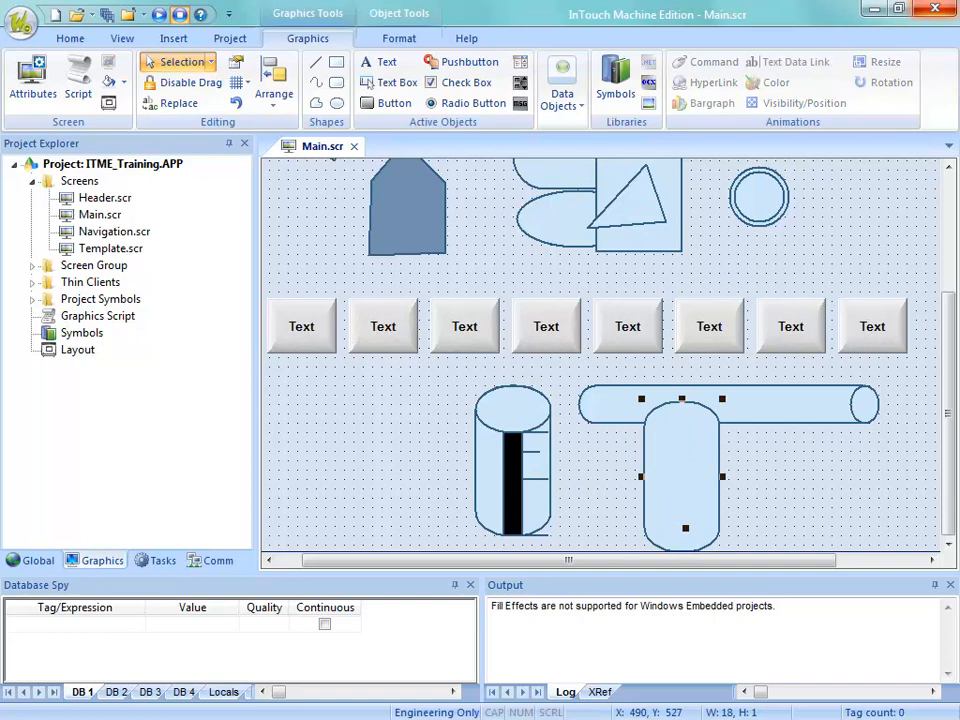
key(Delete)
click(536, 496)
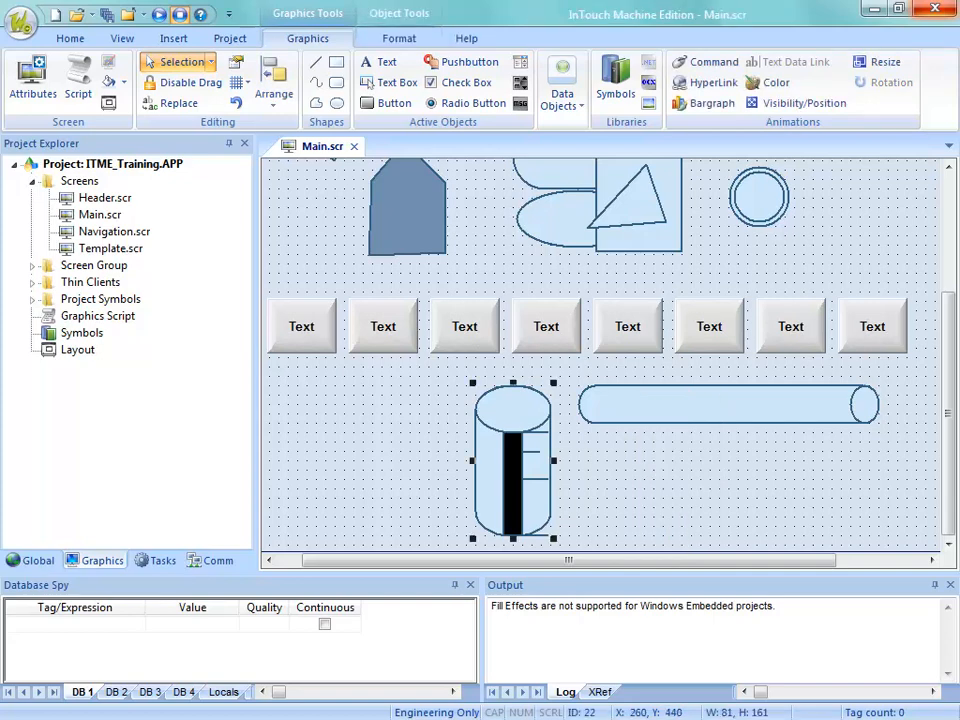
click(530, 452)
drag(532, 455, 654, 465)
click(703, 488)
click(650, 478)
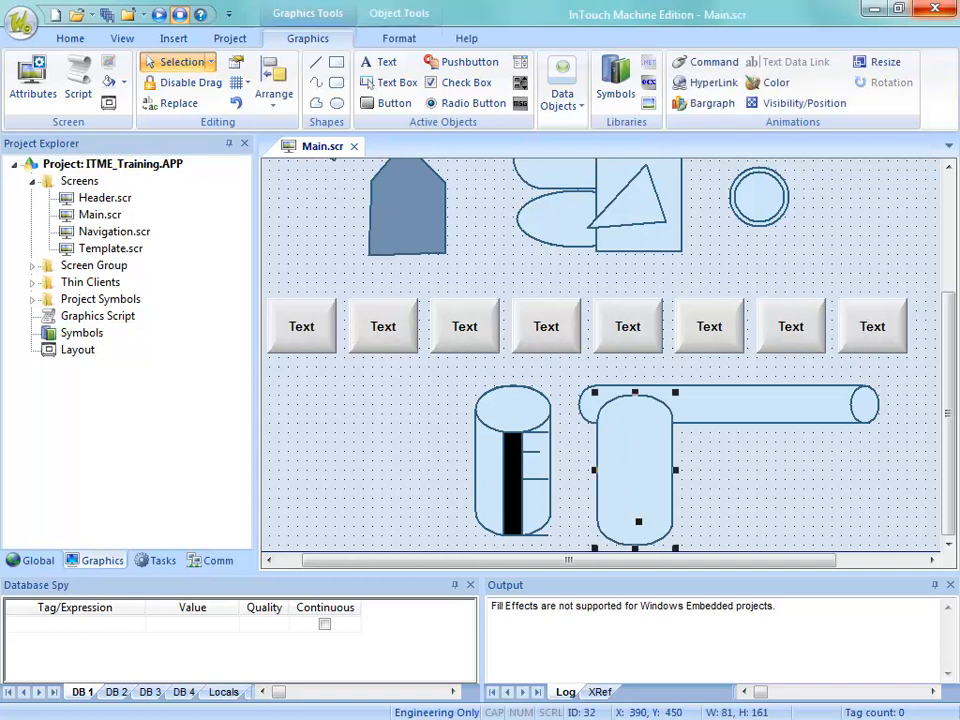
key(Delete)
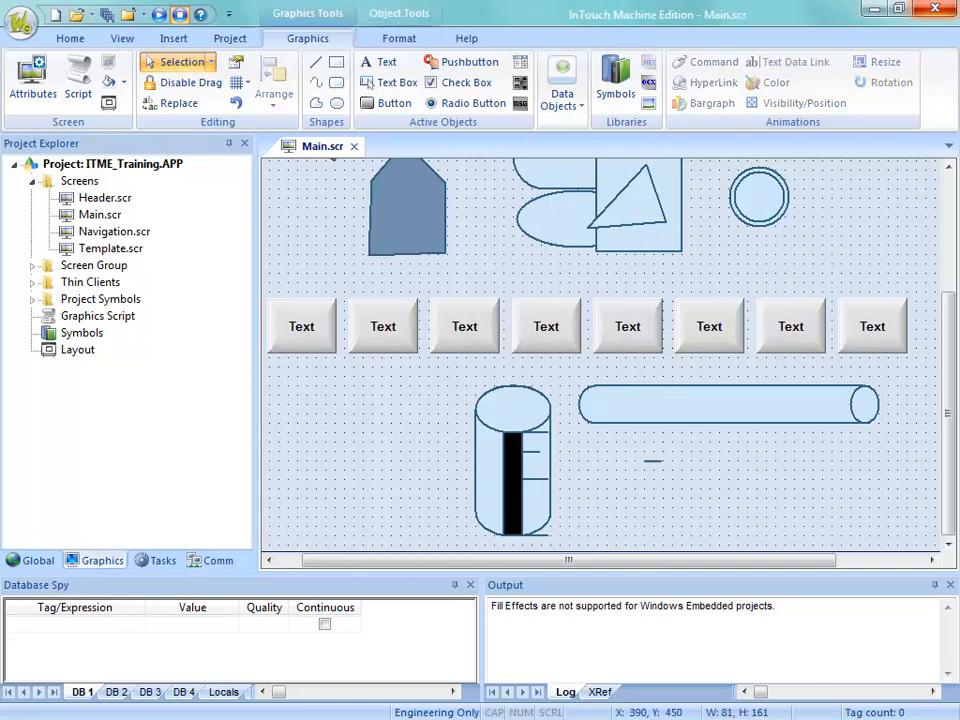
click(652, 461)
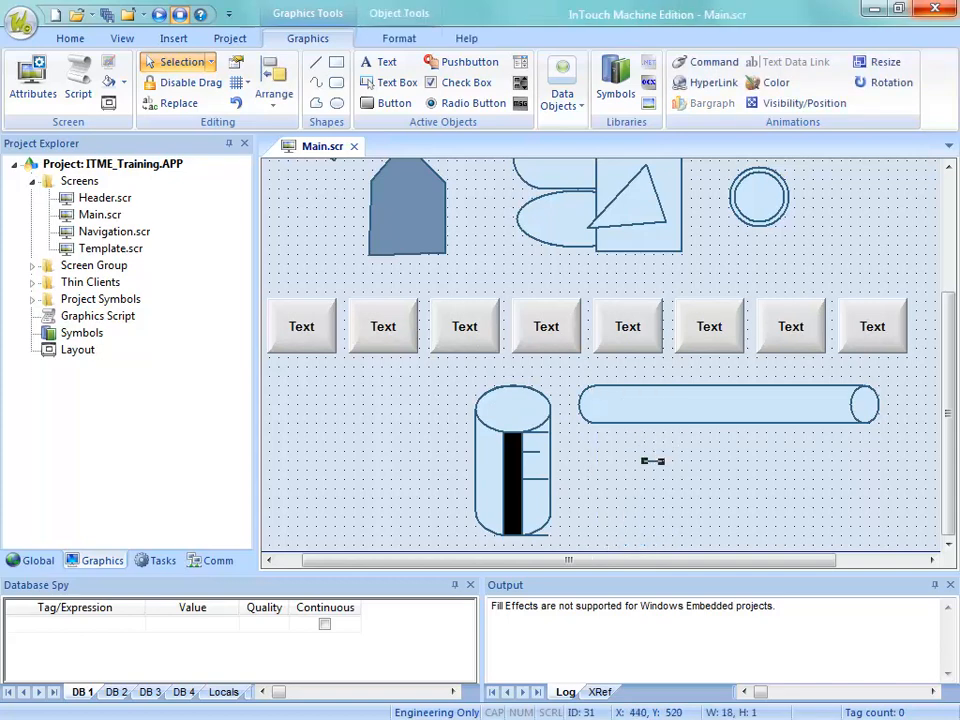
key(Delete)
- Move the cylinder body out from behind the gauge and copy the short scale line into the black bar's lower half
drag(488, 488, 394, 488)
click(530, 453)
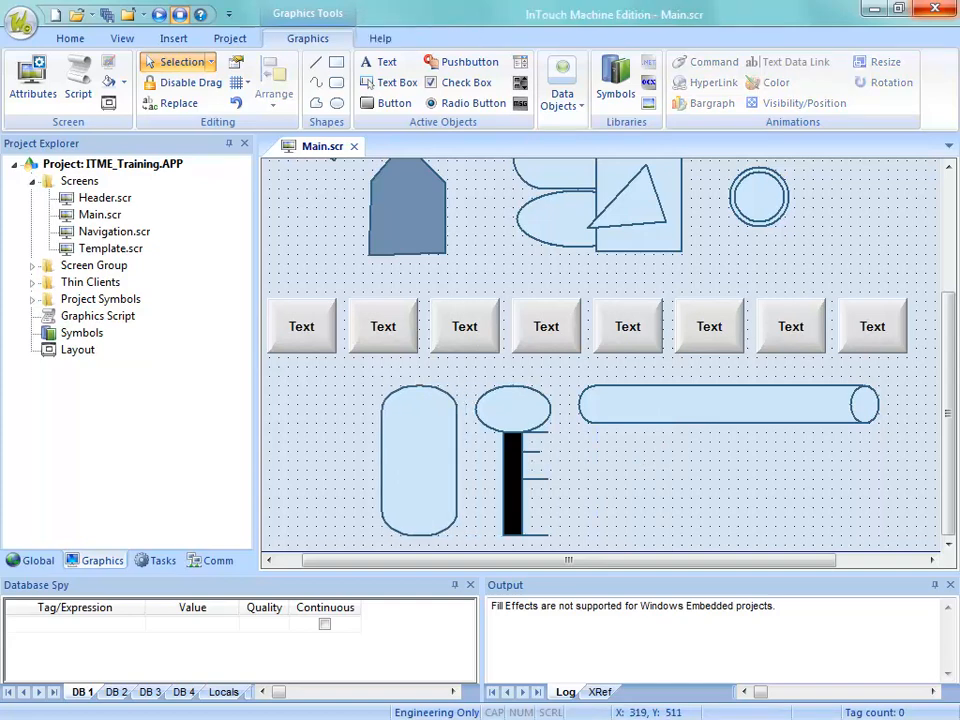
click(529, 452)
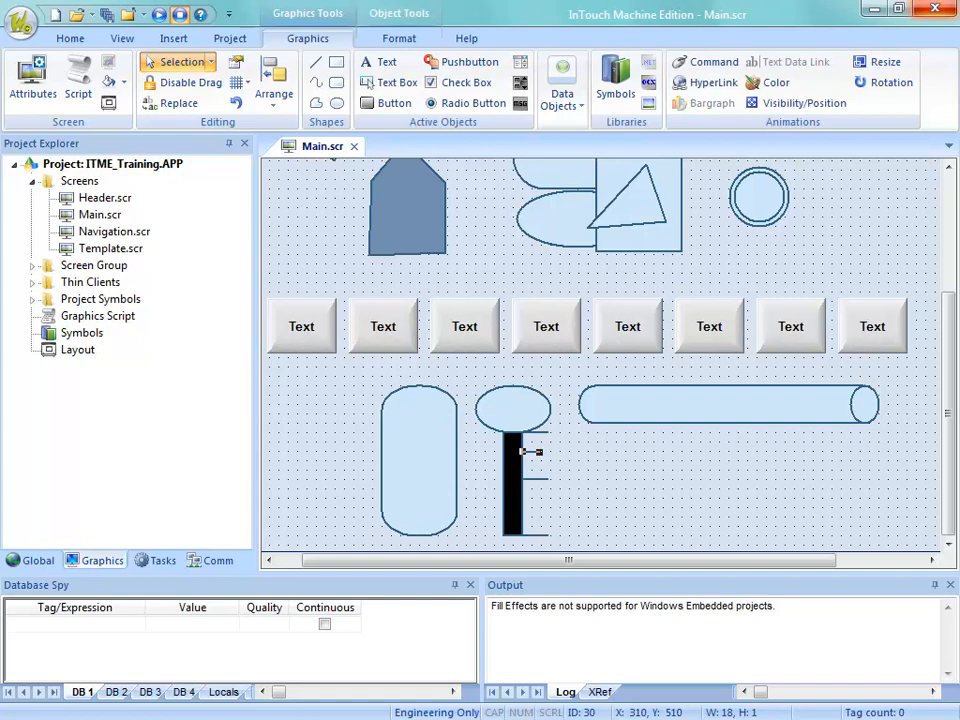
drag(530, 452, 530, 508)
click(578, 502)
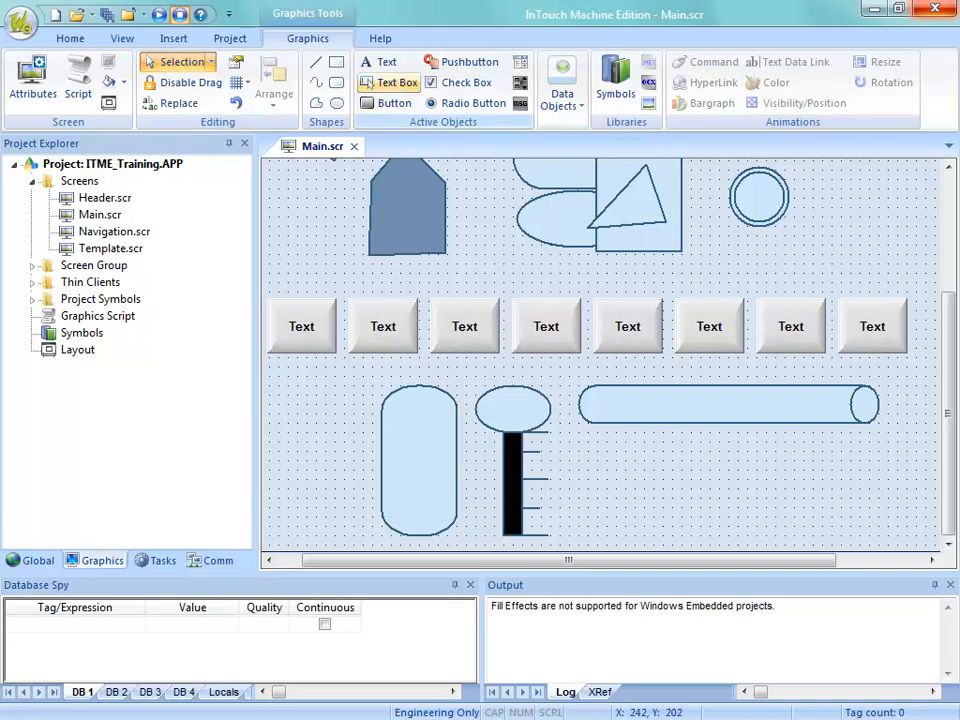
- Draw a large rectangle in the empty area below the horizontal pipe
click(336, 62)
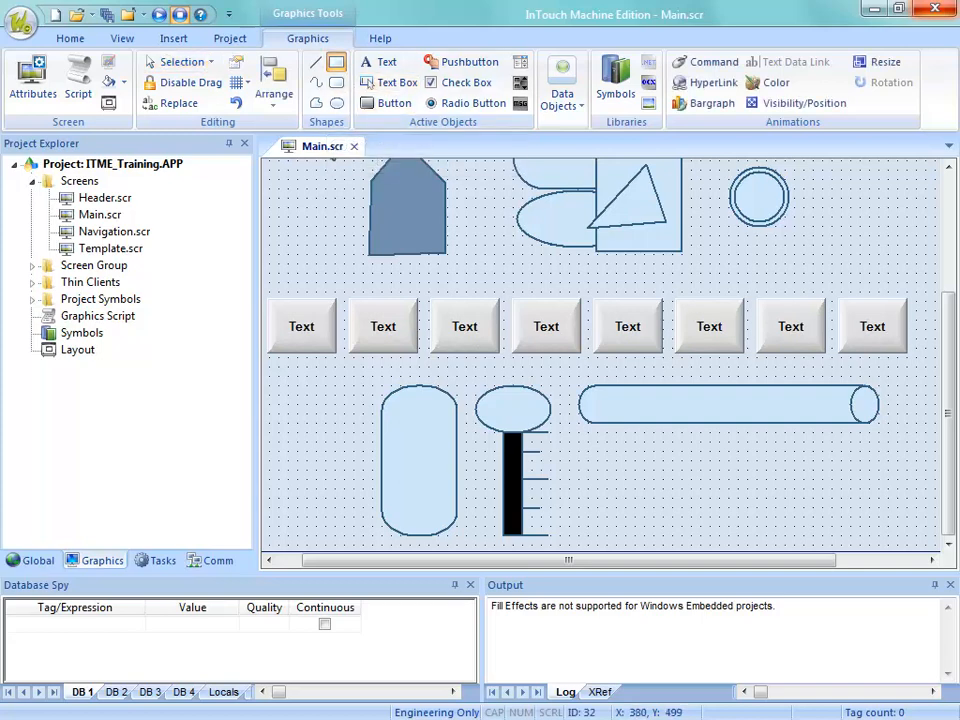
mouse_move(587, 441)
mouse_down()
mouse_move(869, 535)
mouse_move(869, 545)
mouse_up()
click(740, 403)
click(755, 378)
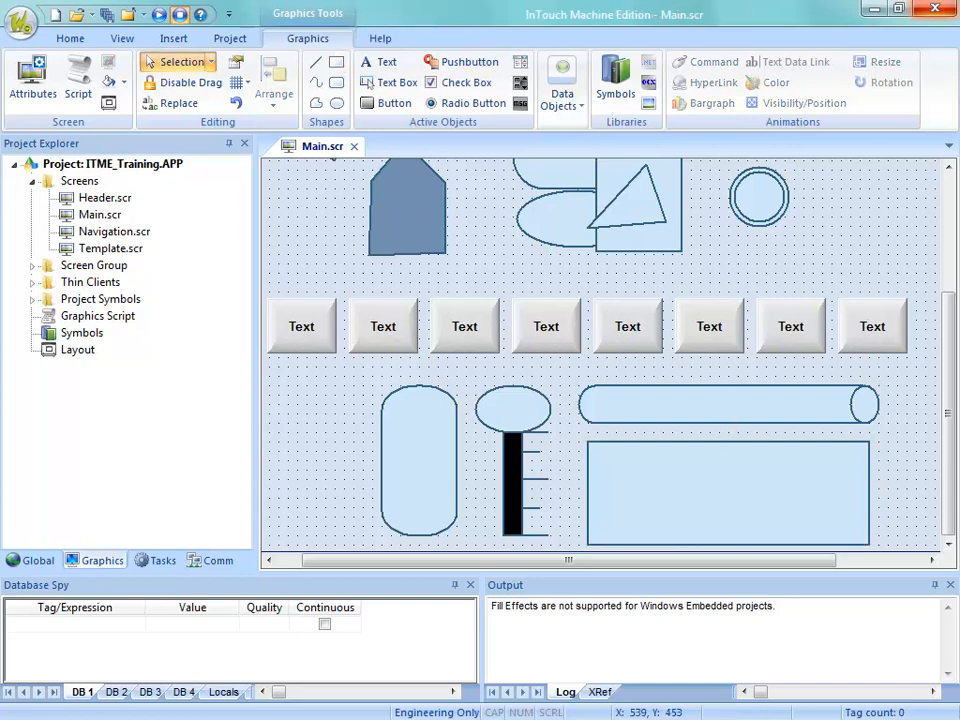
- Group the horizontal pipe's bar and end ellipse and move the group above the buttons to X 390, Y 300
click(865, 390)
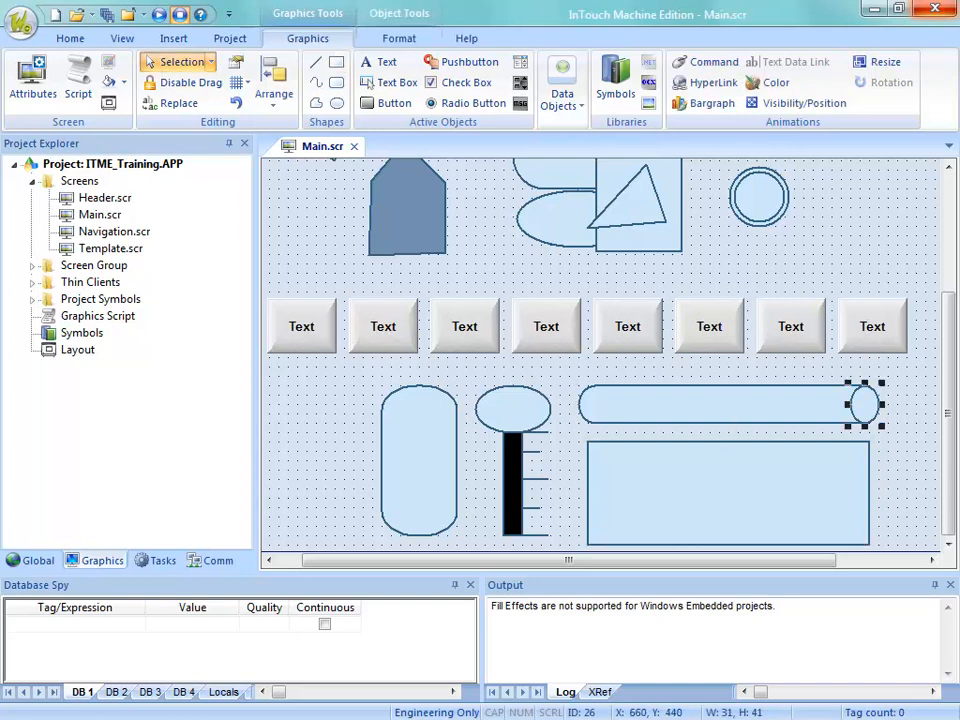
shift+click(760, 400)
right_click(760, 400)
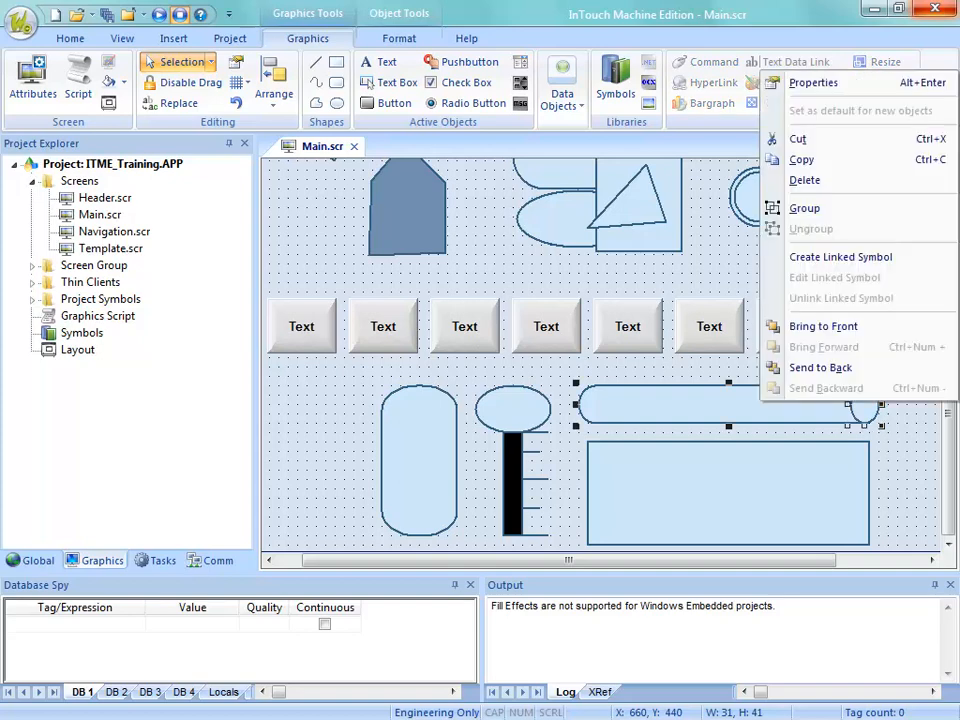
click(804, 208)
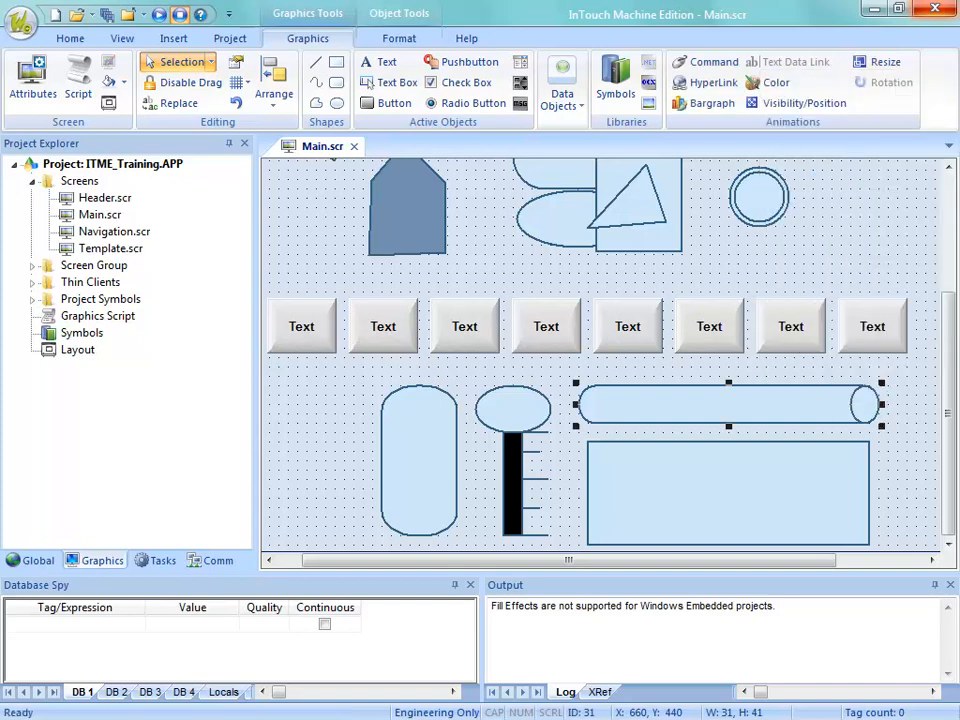
drag(740, 404, 759, 272)
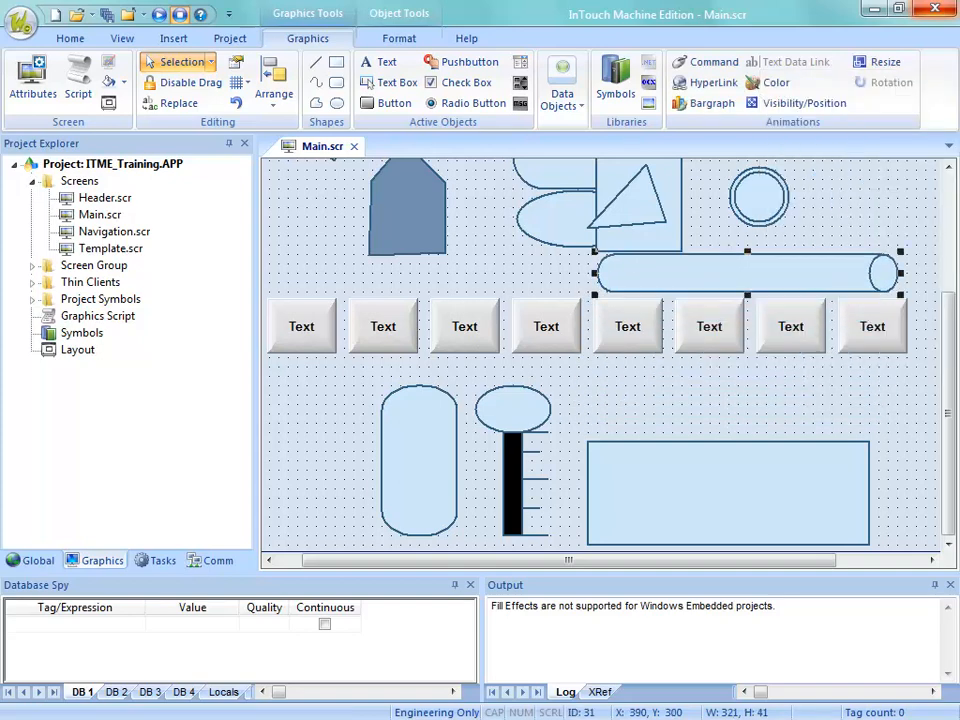
- Stretch the large rectangle upward to a height of 161 and give it a Raised border and a grey fill
click(745, 480)
drag(728, 439, 728, 392)
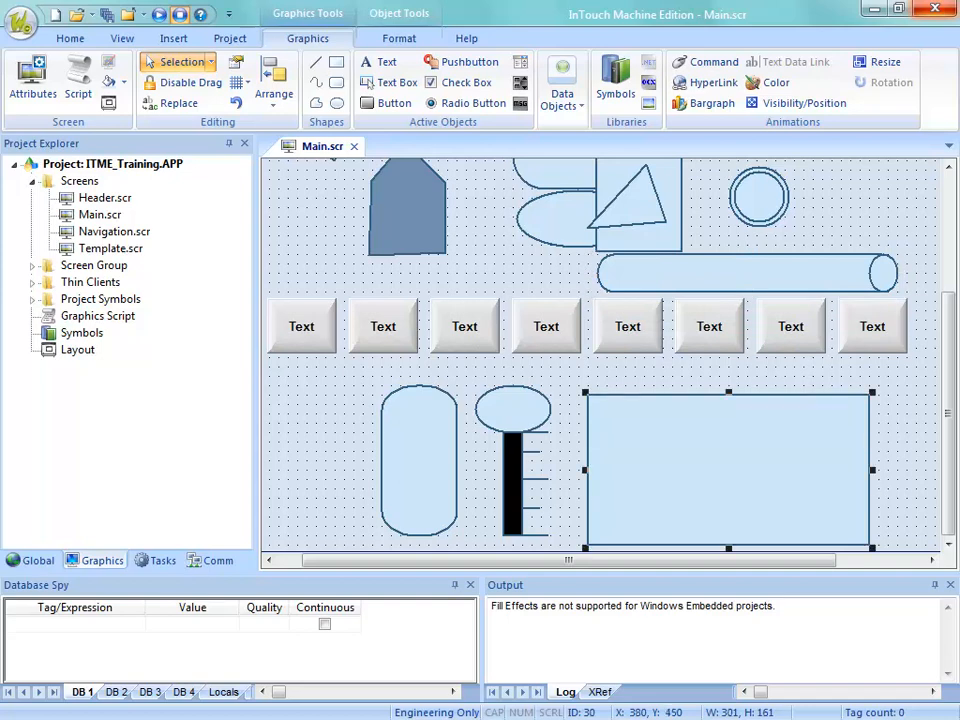
double_click(730, 455)
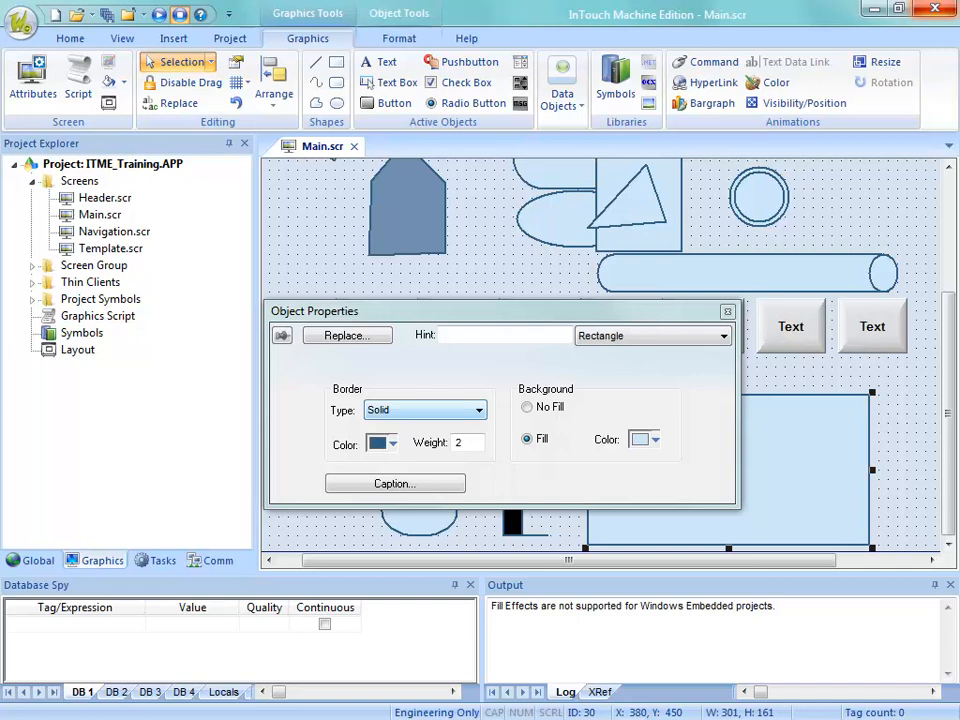
click(478, 410)
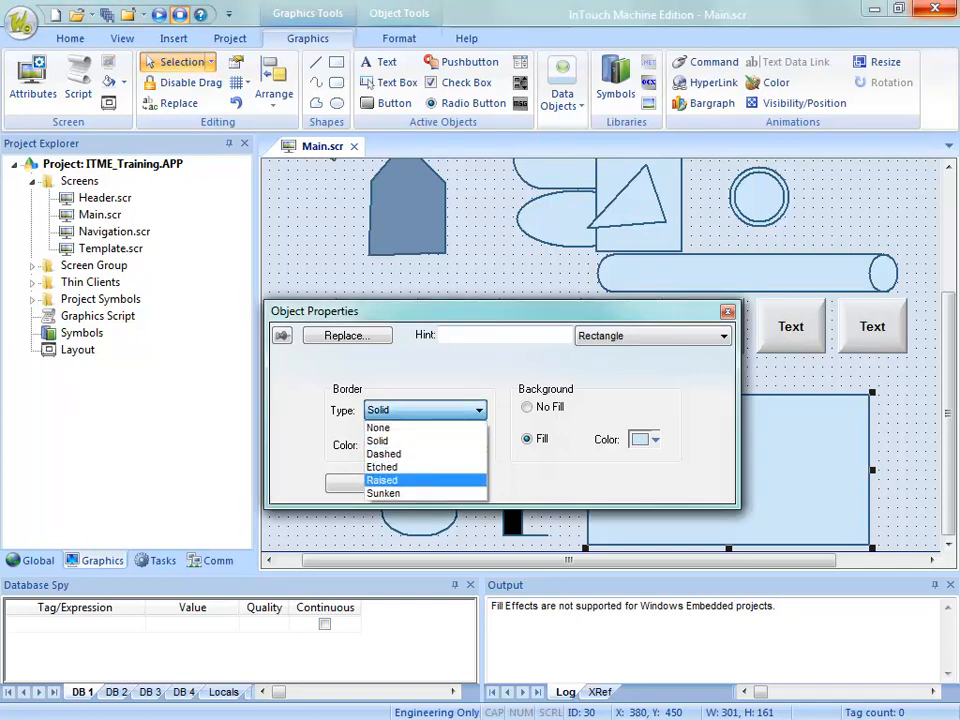
click(415, 481)
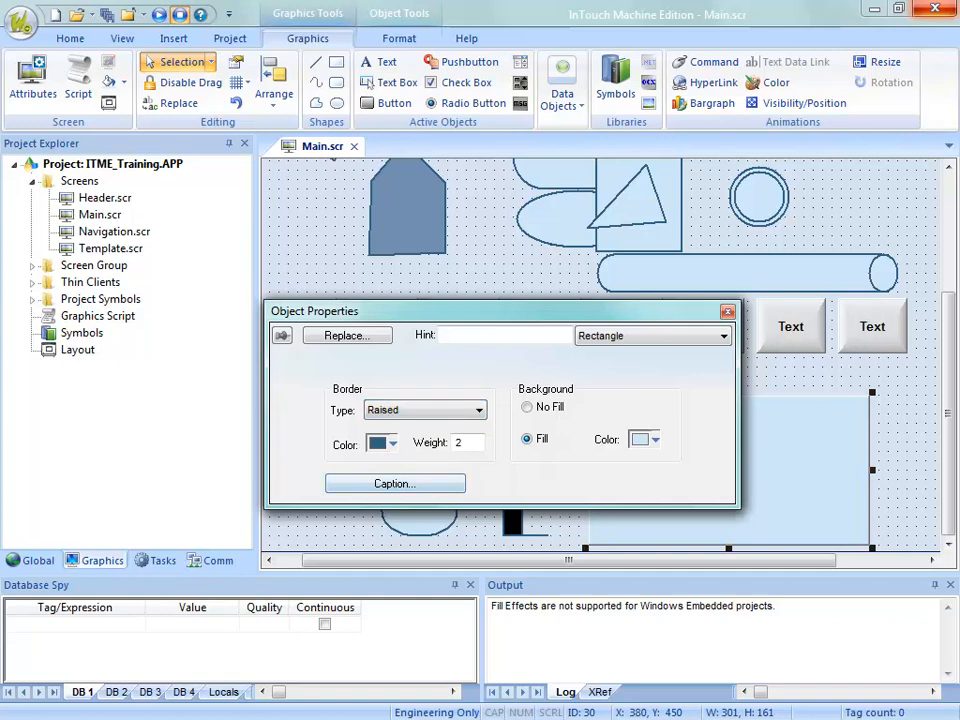
click(654, 439)
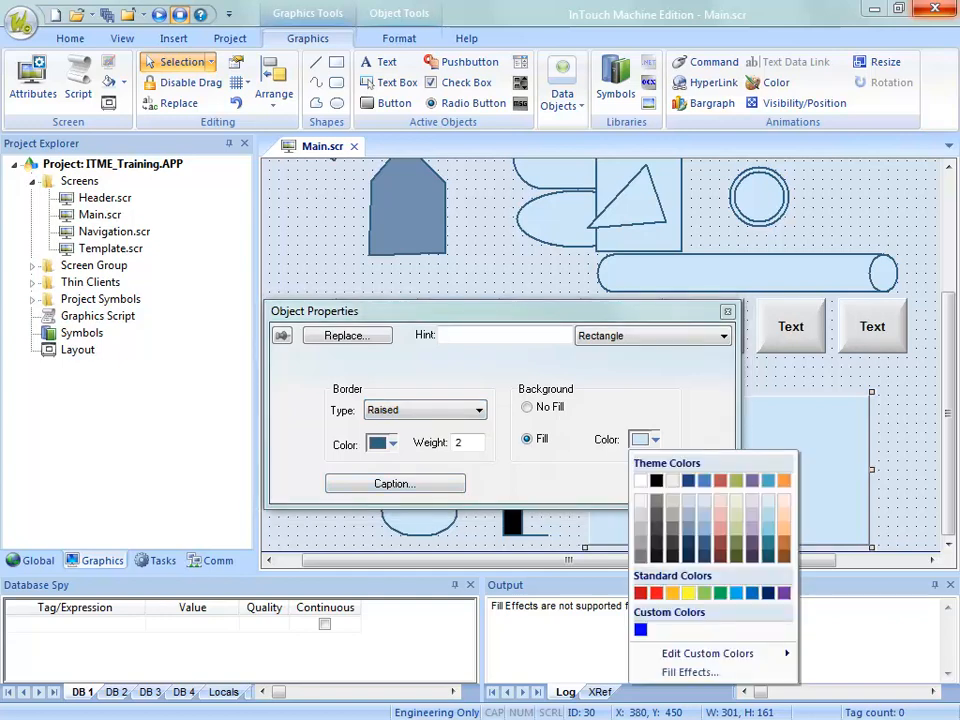
click(641, 528)
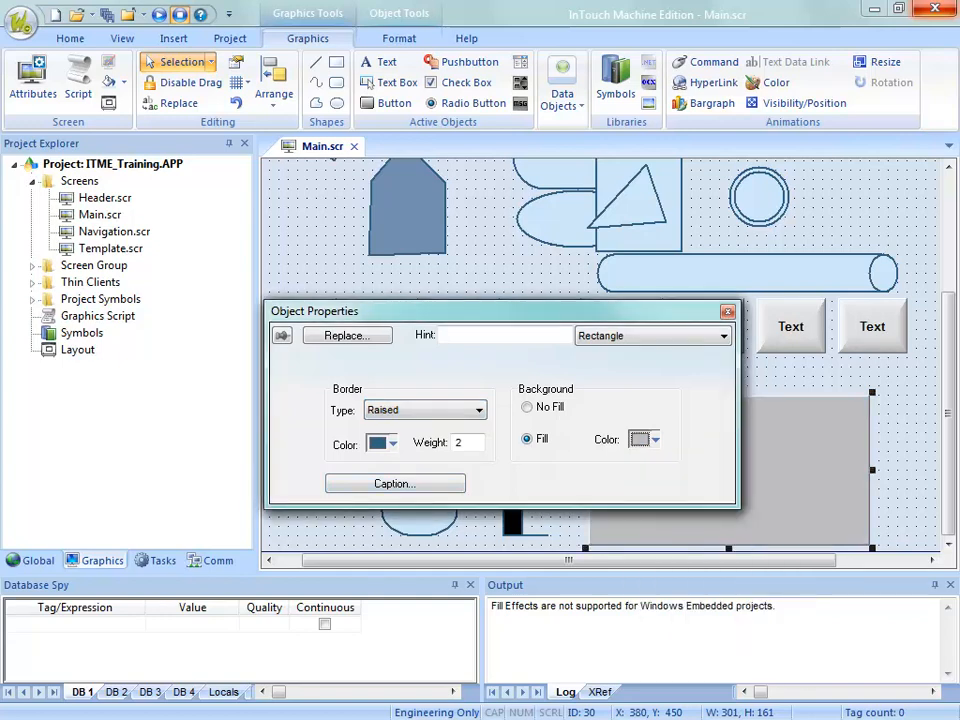
- Duplicate the grey rectangle and fit the copy inside the original at X 390, Y 470, sized 281 by 131
drag(400, 311, 249, 171)
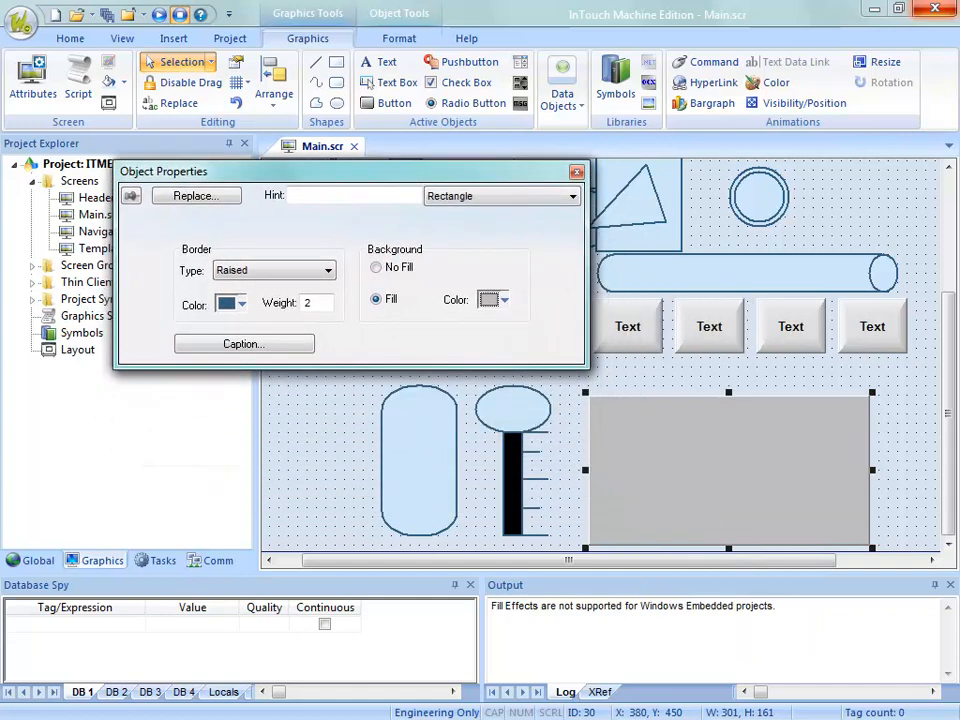
mouse_move(729, 470)
mouse_down()
mouse_move(775, 478)
mouse_move(747, 478)
mouse_up()
click(577, 172)
drag(891, 400, 868, 411)
drag(747, 478, 738, 468)
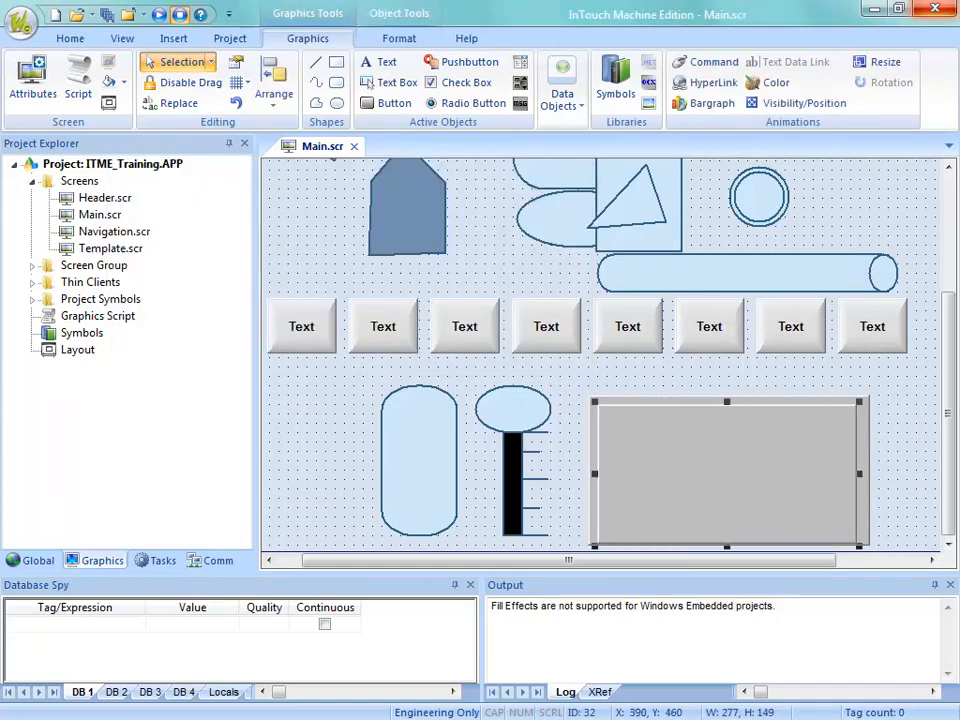
drag(726, 545, 726, 529)
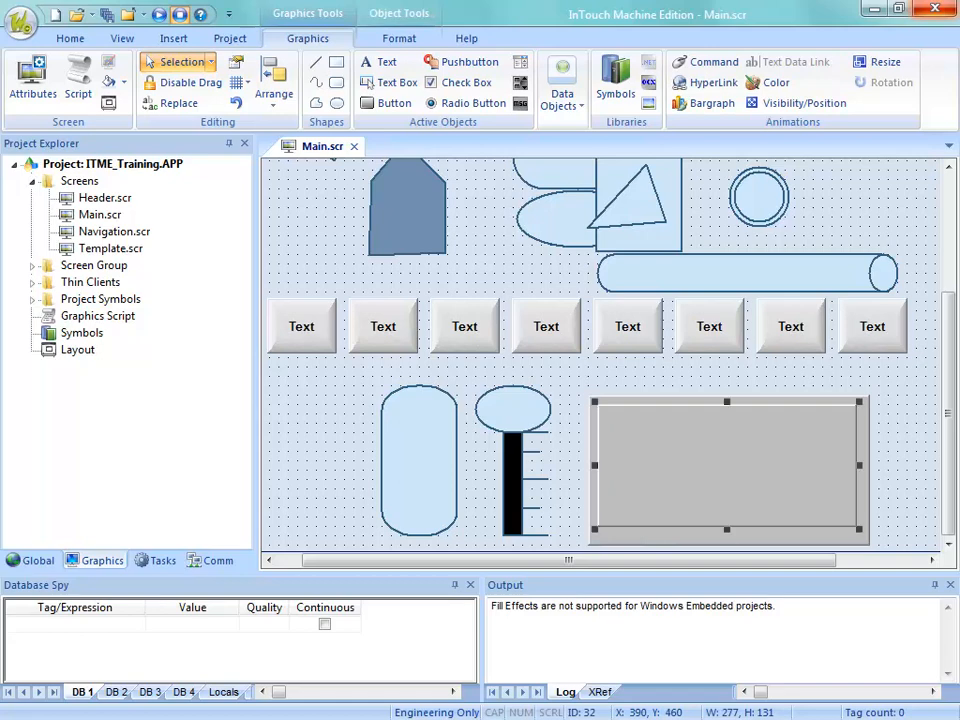
key(Down)
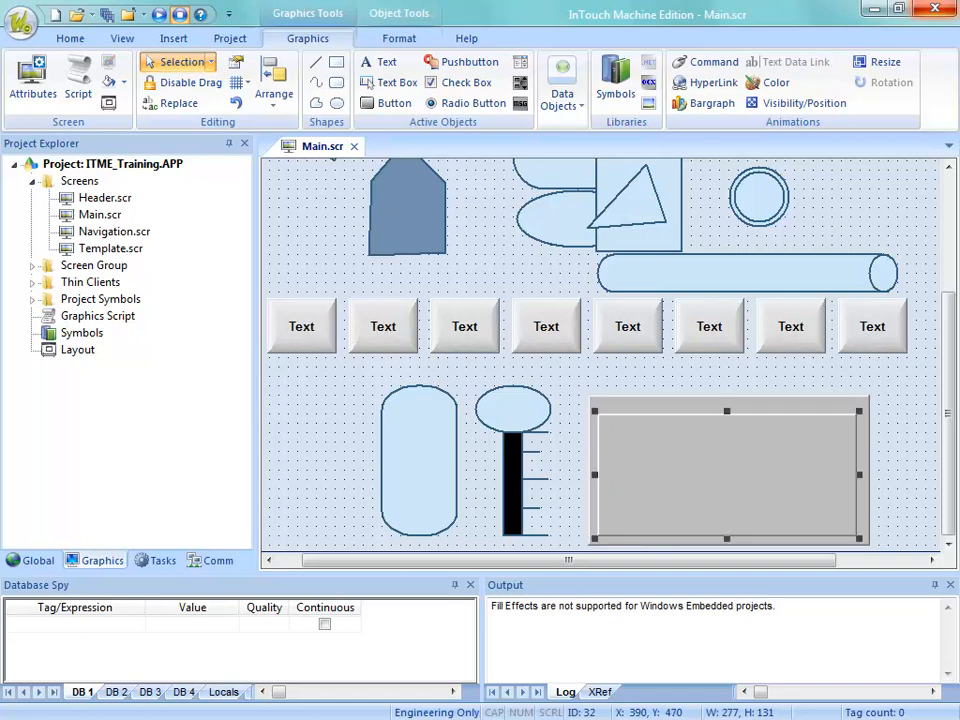
mouse_move(859, 475)
mouse_down()
mouse_move(872, 475)
mouse_move(860, 475)
mouse_up()
key(Escape)
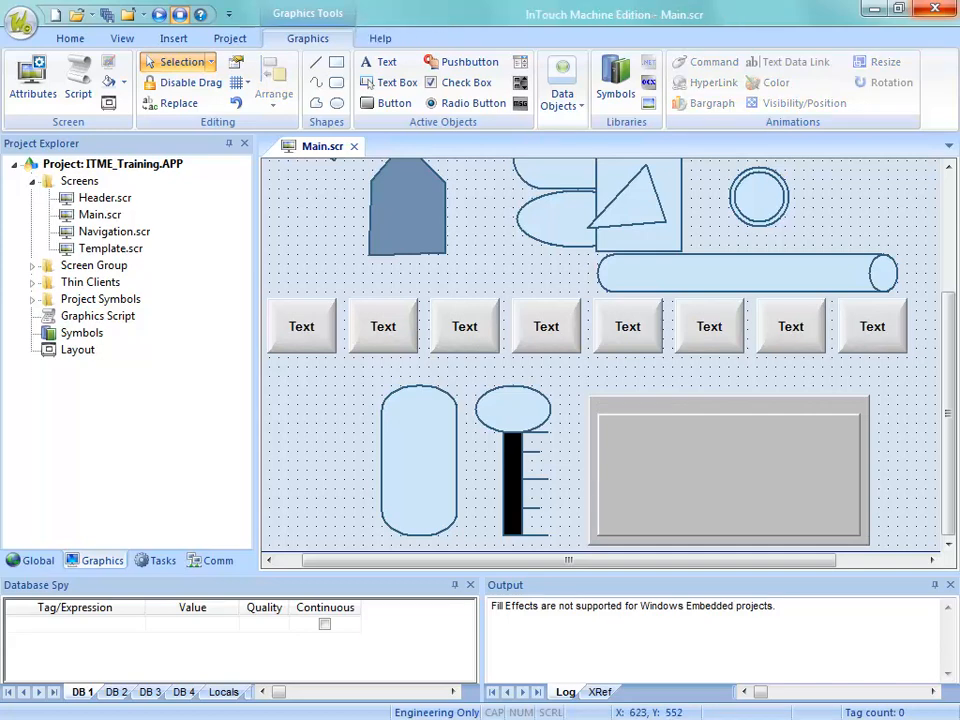
- Set the inner grey rectangle's border type to Sunken
double_click(790, 491)
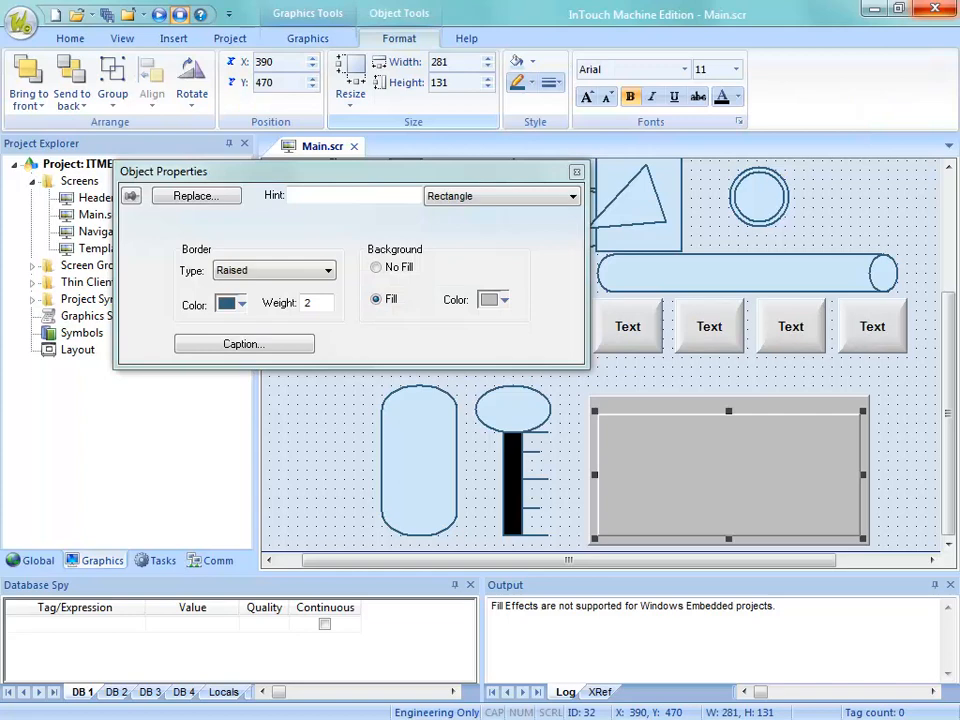
click(274, 270)
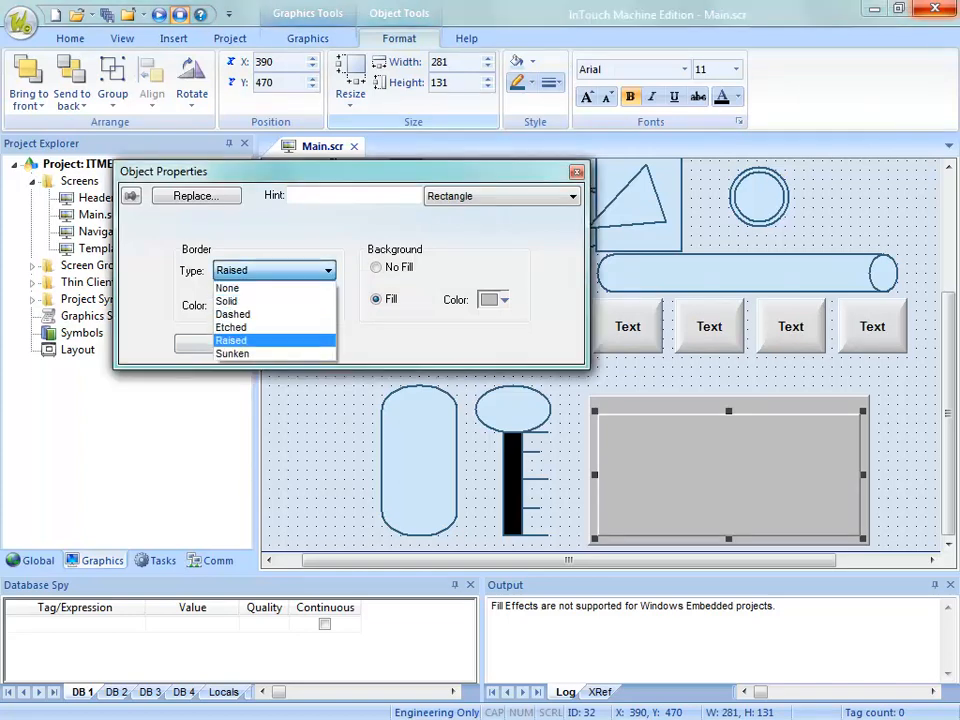
key(Return)
click(712, 376)
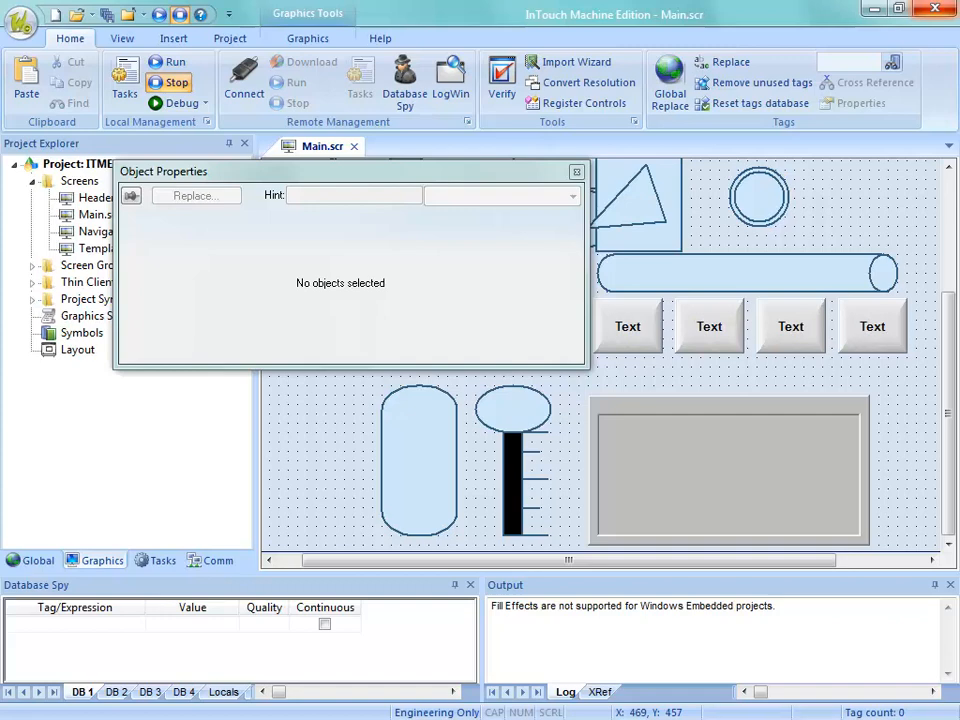
- Add the caption "Mode" to the outer grey rectangle, aligned Top Left
click(672, 403)
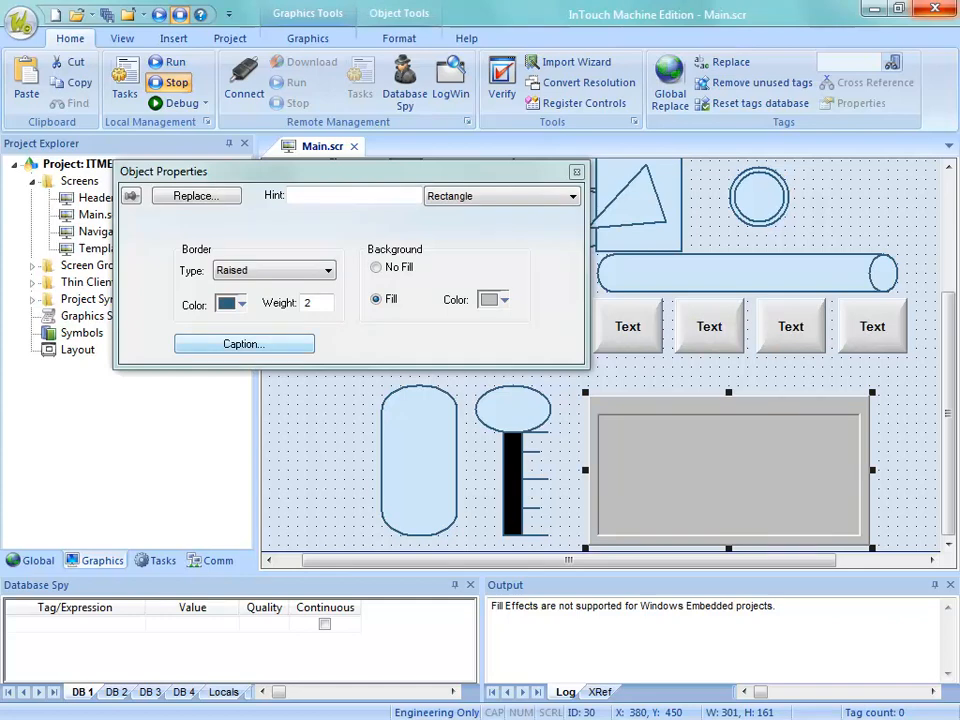
click(244, 343)
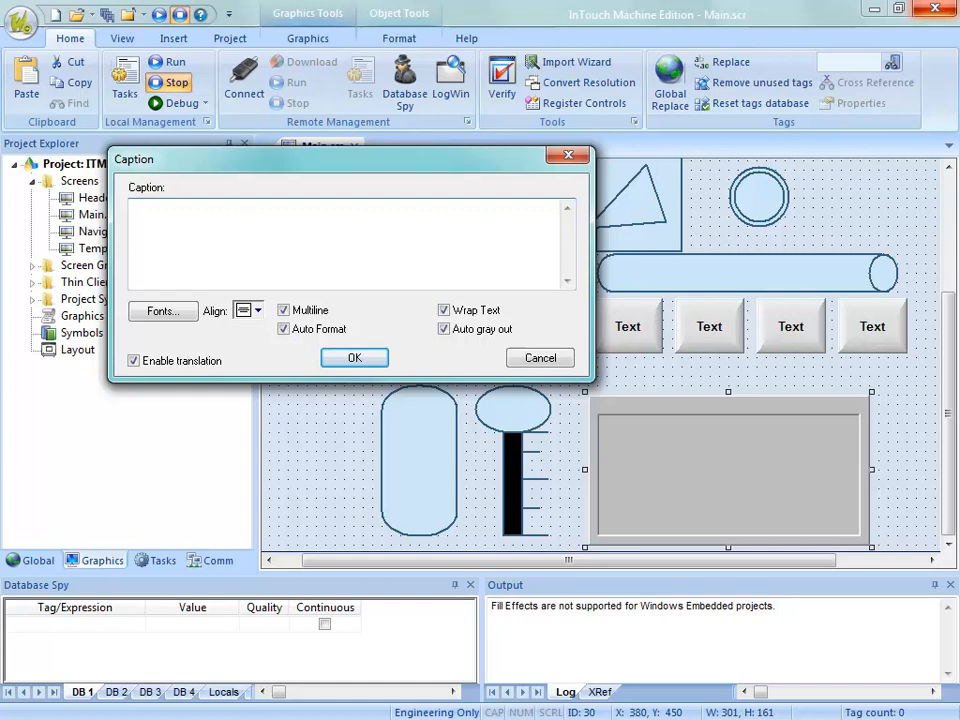
text(Mode)
click(250, 310)
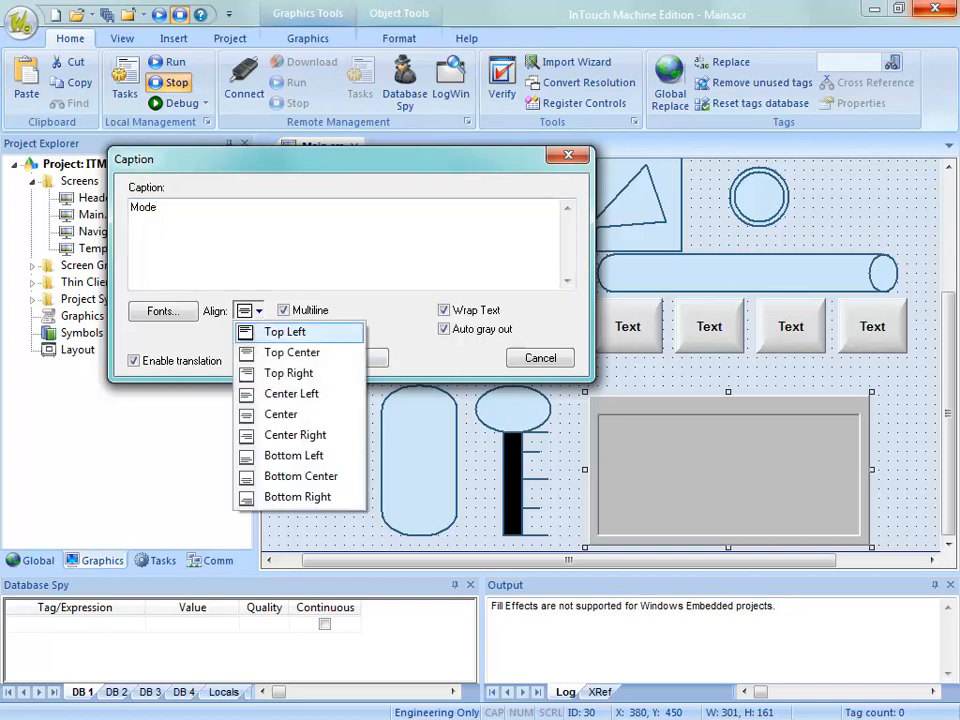
click(285, 332)
click(354, 358)
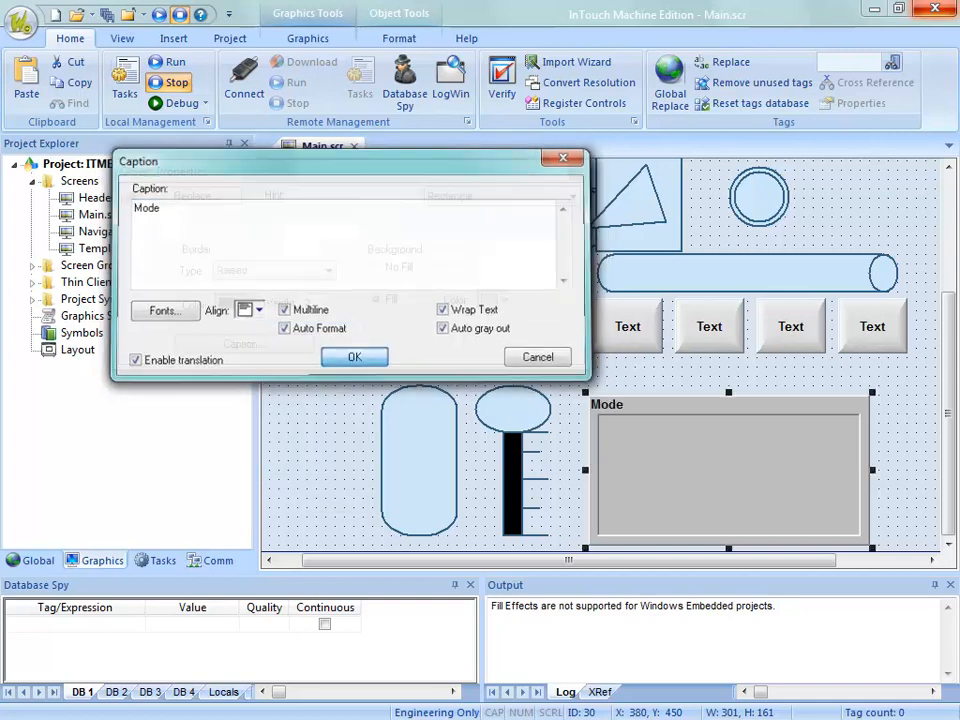
click(682, 372)
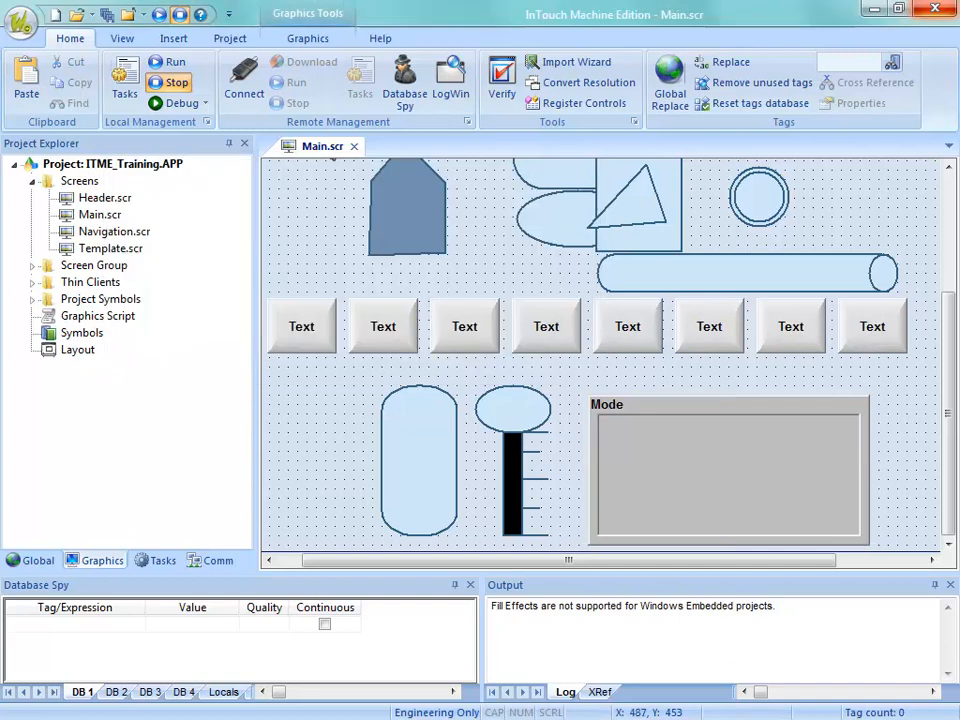
- Place three copies of the double circle side by side inside the Mode panel
drag(722, 161, 804, 235)
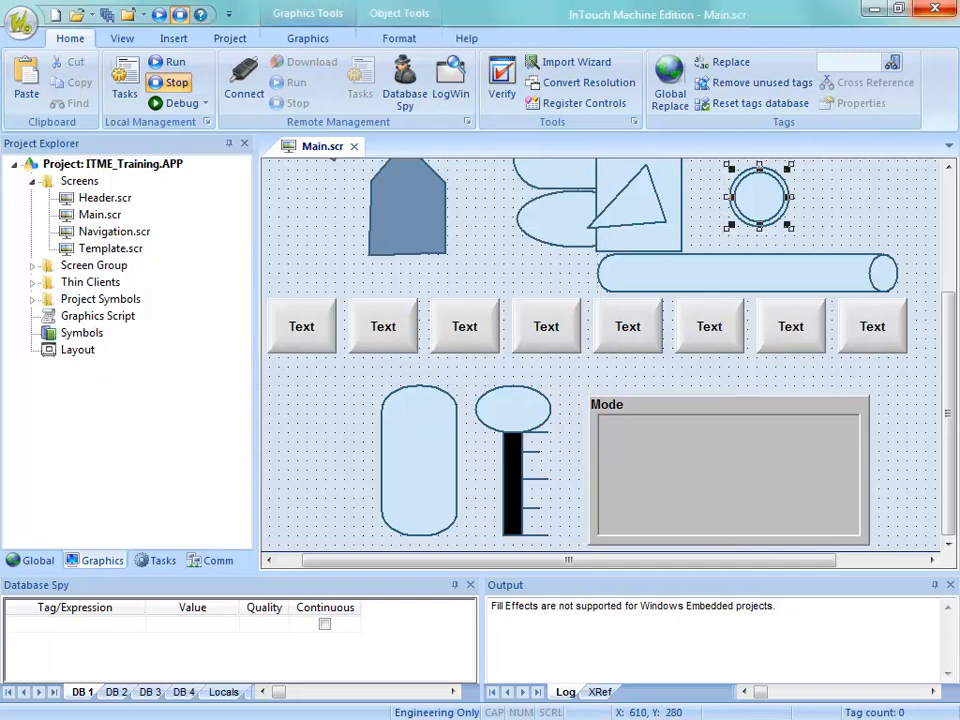
drag(759, 197, 772, 476)
click(905, 467)
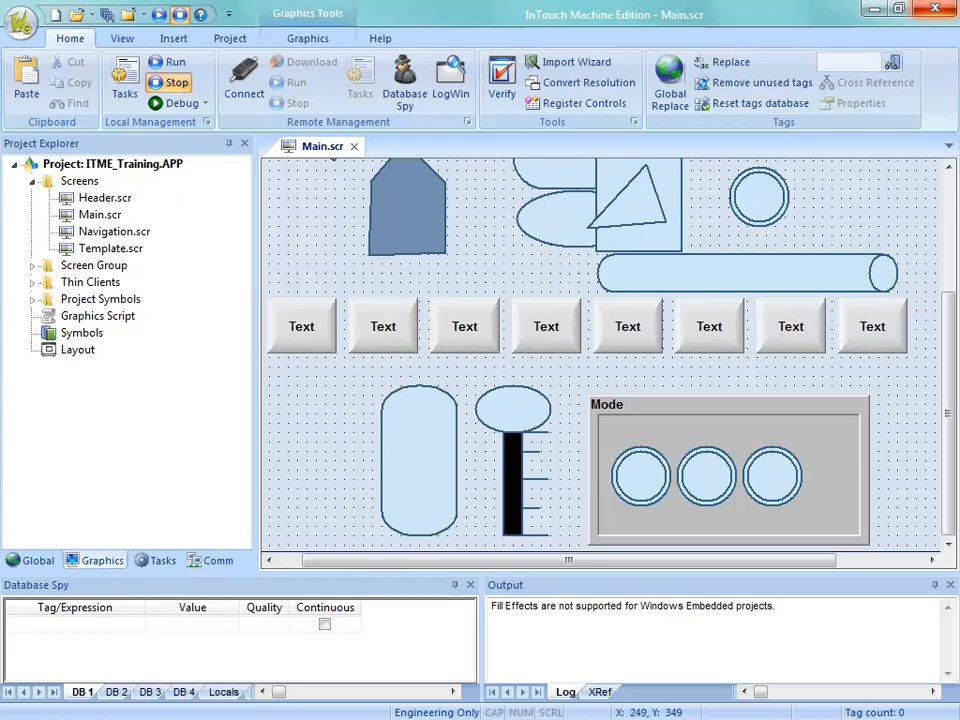
key(alt+Tab)
key(alt+Tab)
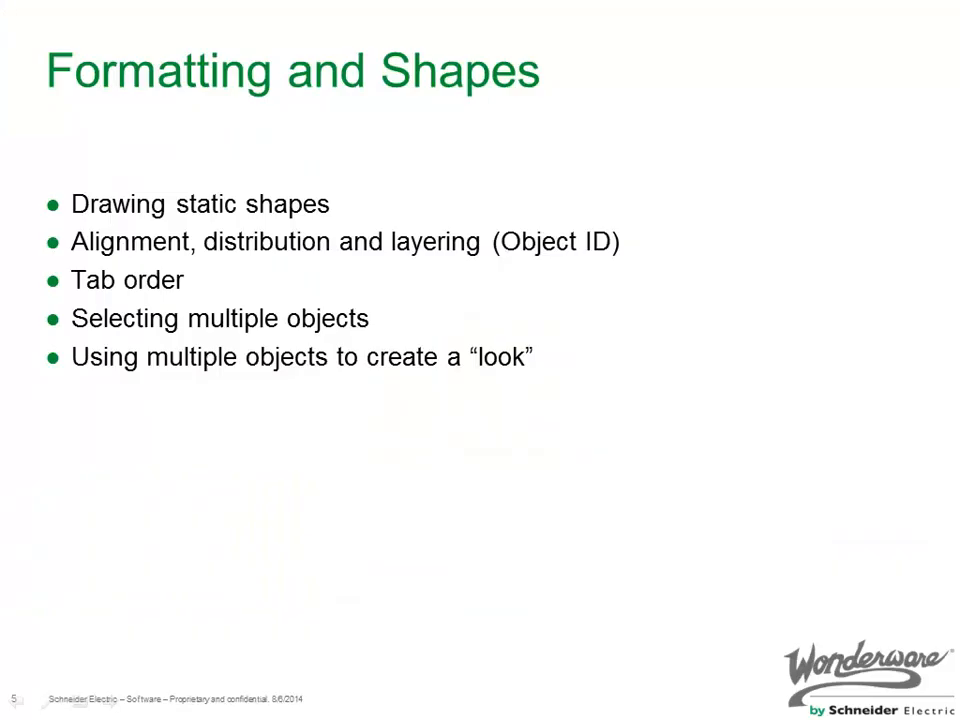
key(Right)
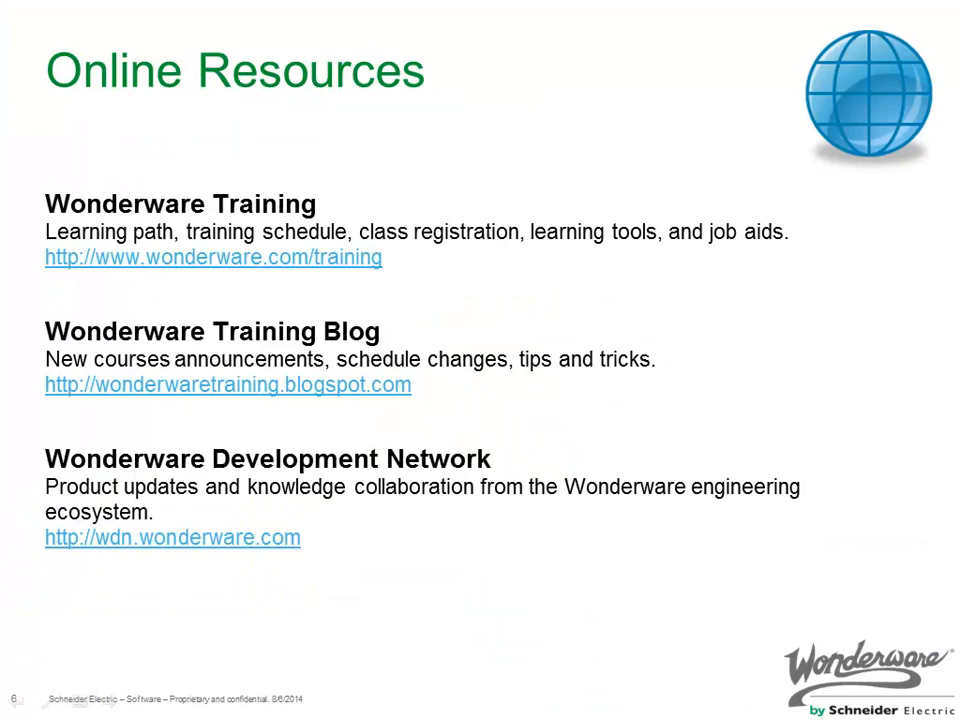
key(Right)
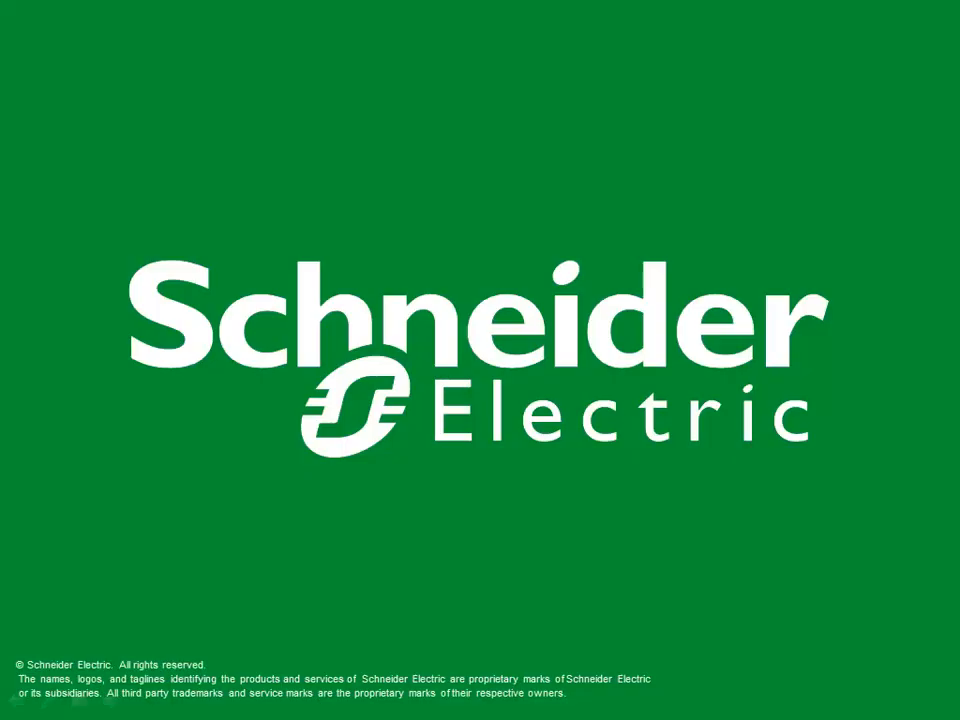